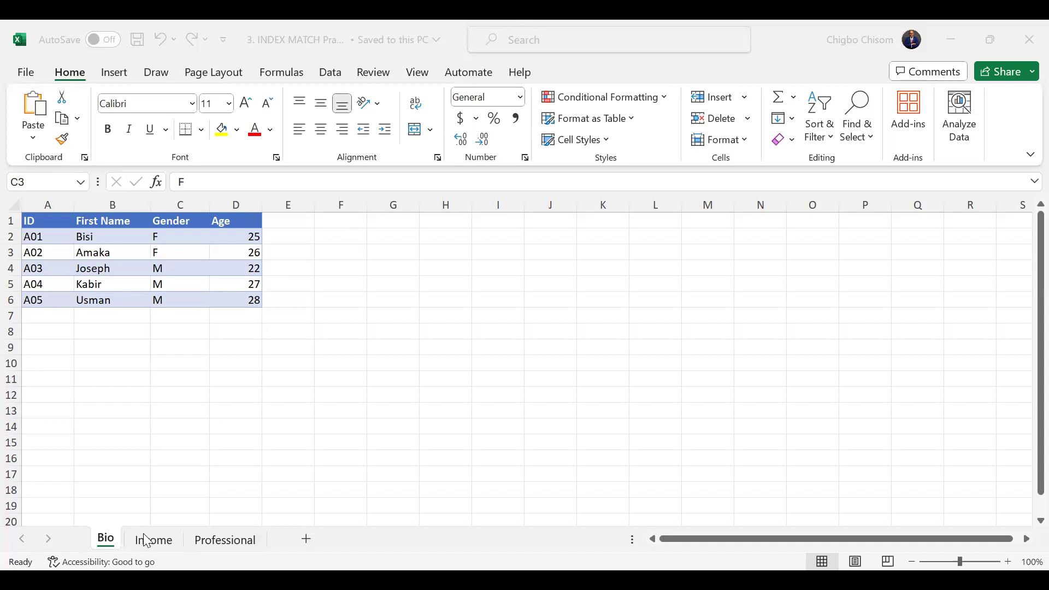
# Step: Review the employee data on the Bio, Income and Professional sheets
pyautogui.click(159, 543)
pyautogui.click(197, 545)
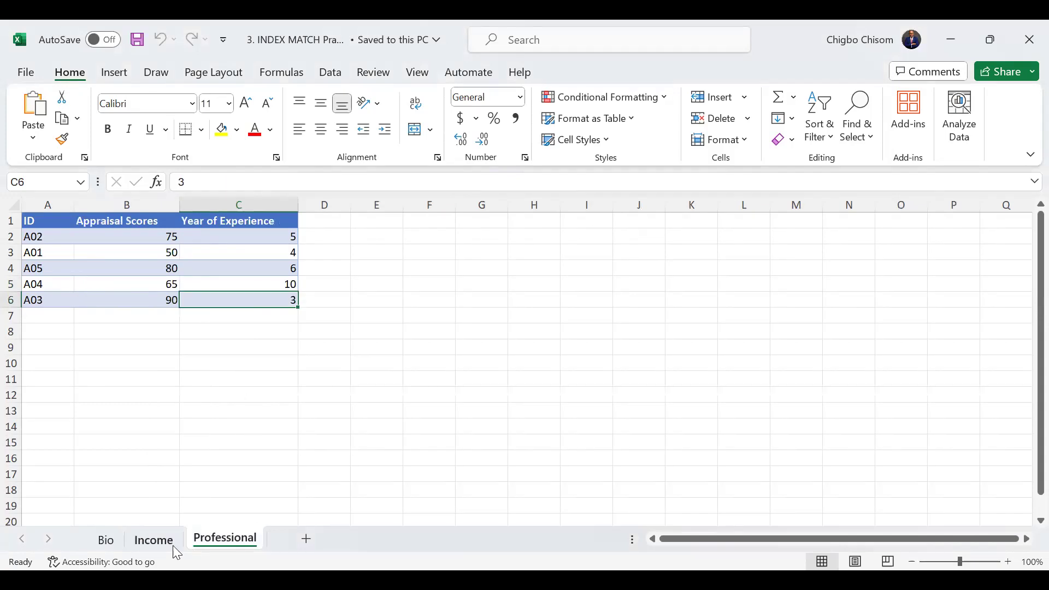
pyautogui.click(173, 546)
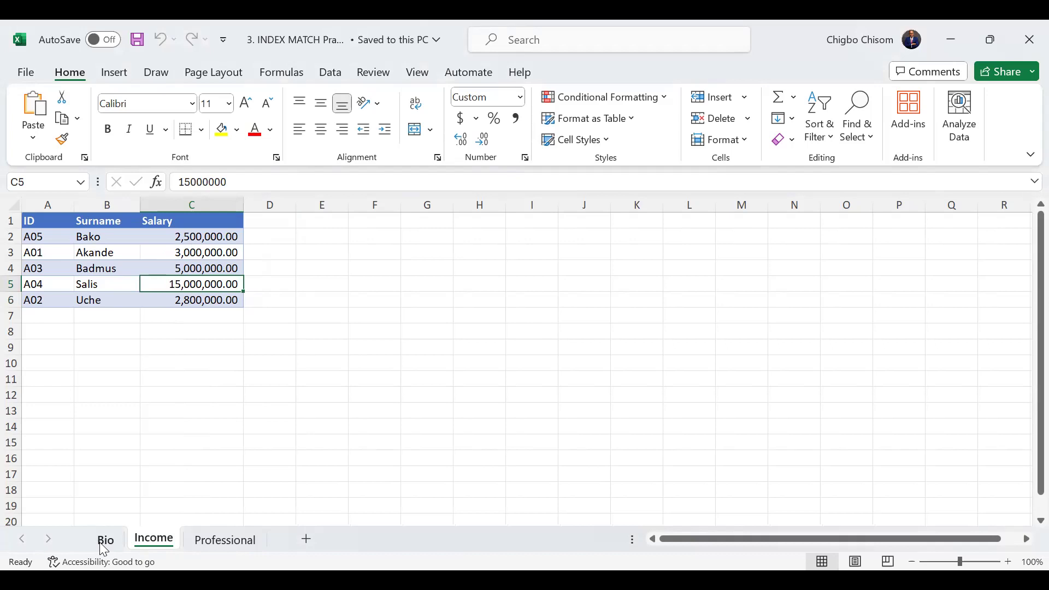
pyautogui.click(104, 543)
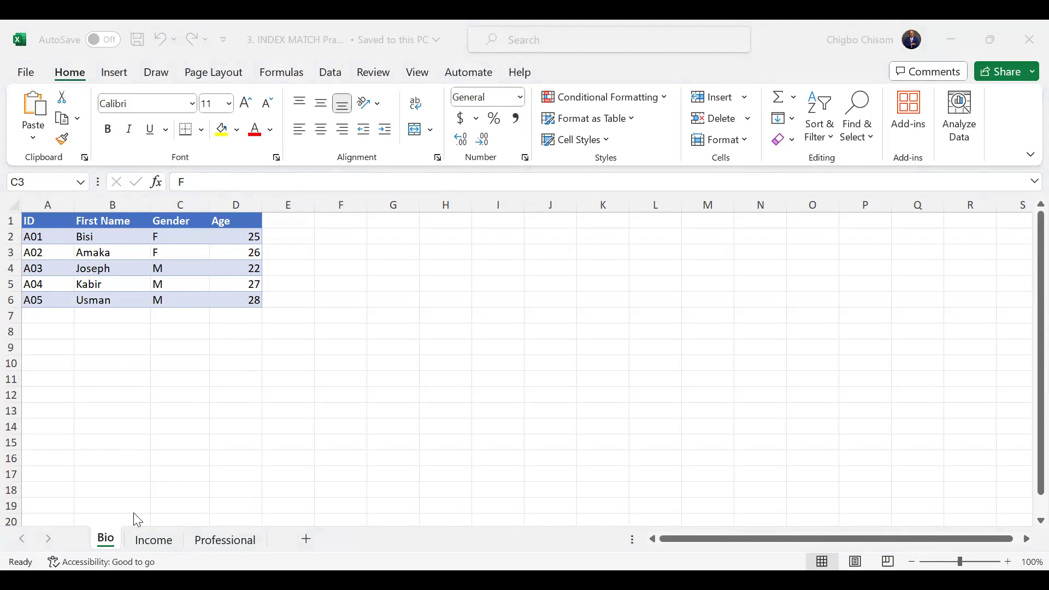
pyautogui.click(227, 541)
pyautogui.click(169, 544)
pyautogui.click(104, 544)
pyautogui.click(154, 542)
pyautogui.click(213, 546)
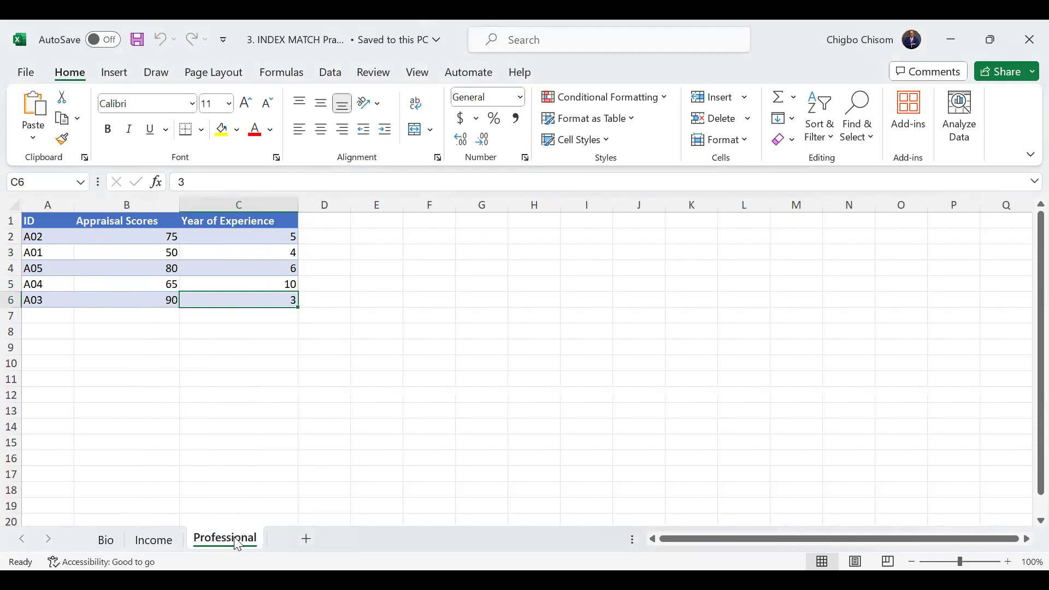
pyautogui.click(106, 541)
pyautogui.click(164, 540)
pyautogui.click(221, 541)
pyautogui.click(103, 543)
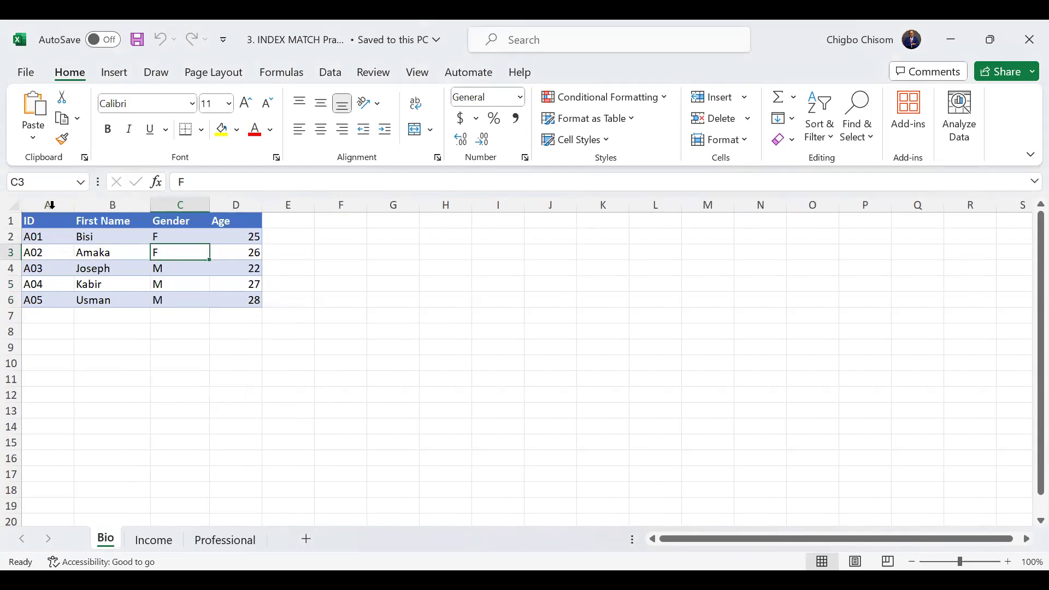
pyautogui.click(154, 540)
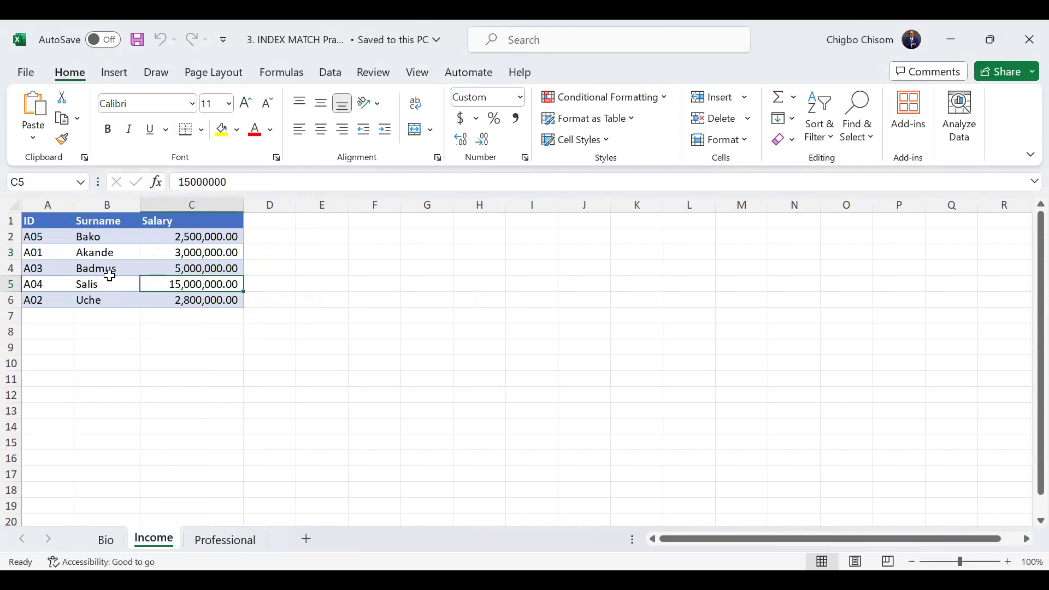
# Step: Examine the Appraisal Scores and Year of Experience columns on the Professional sheet
pyautogui.click(217, 548)
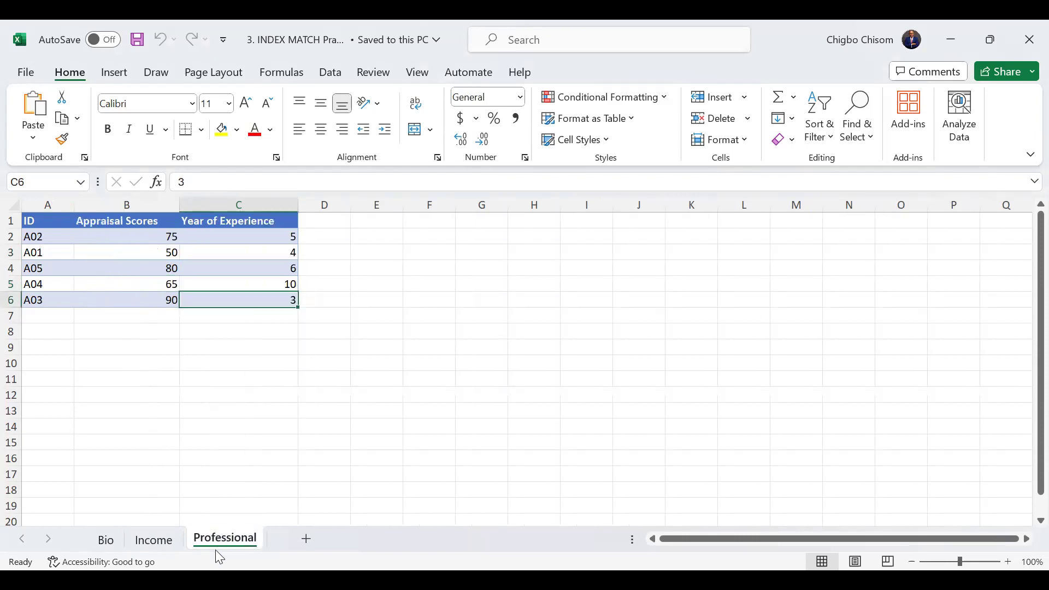
pyautogui.click(203, 439)
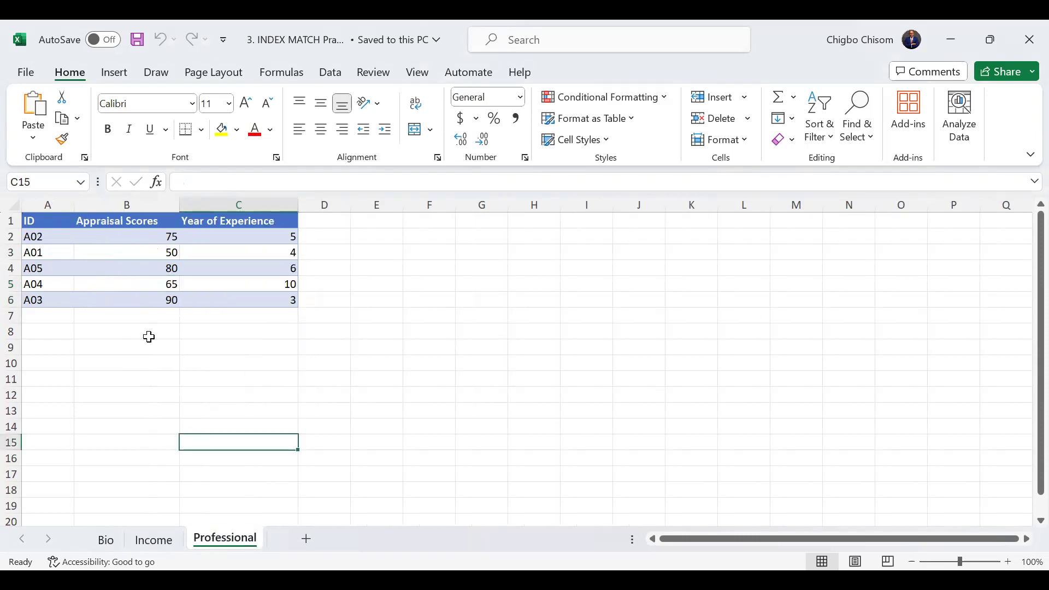
pyautogui.click(129, 222)
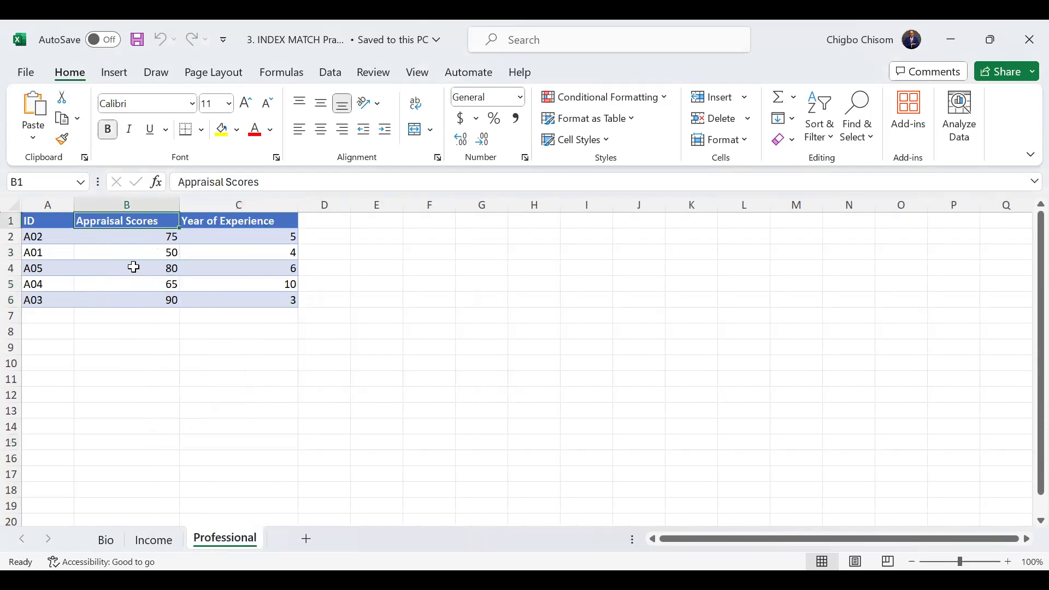
pyautogui.press('Right')
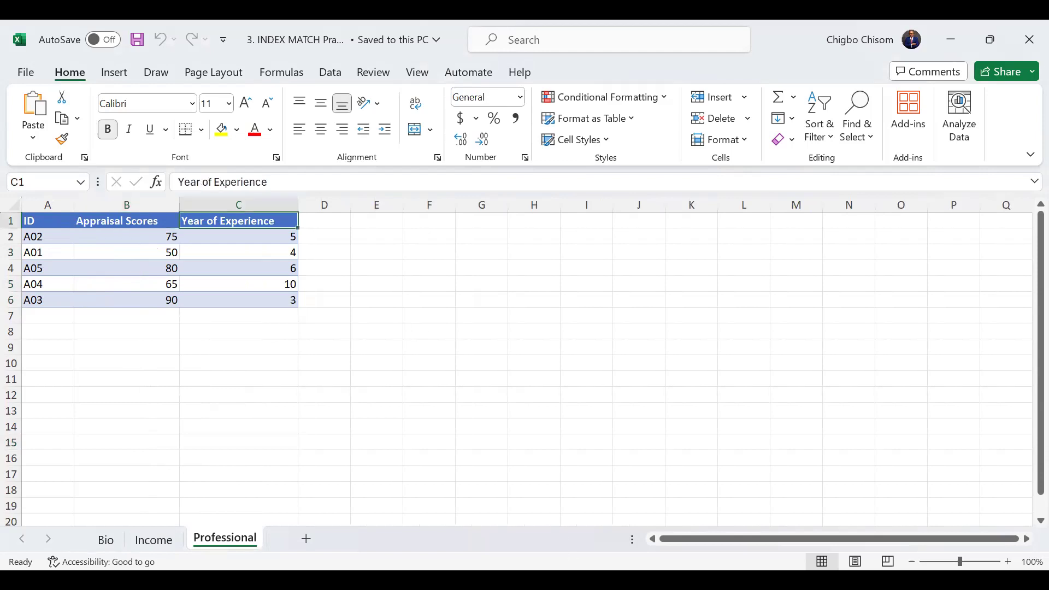
pyautogui.hotkey('alt', 'Tab')
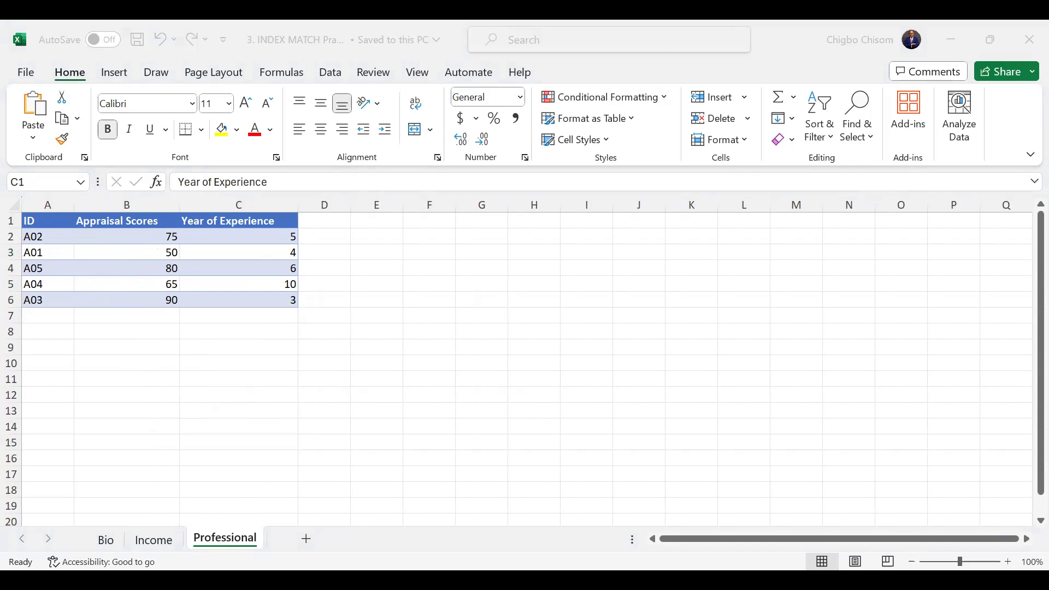
pyautogui.hotkey('alt', 'Tab')
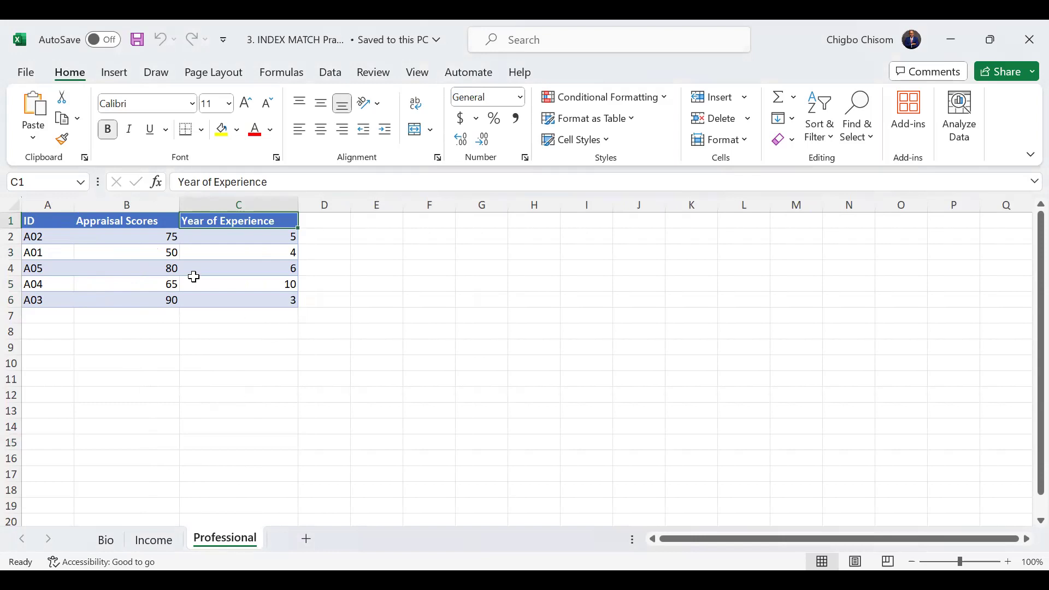
# Step: Compare which columns the Professional, Income and Bio sheets each contain
pyautogui.click(169, 540)
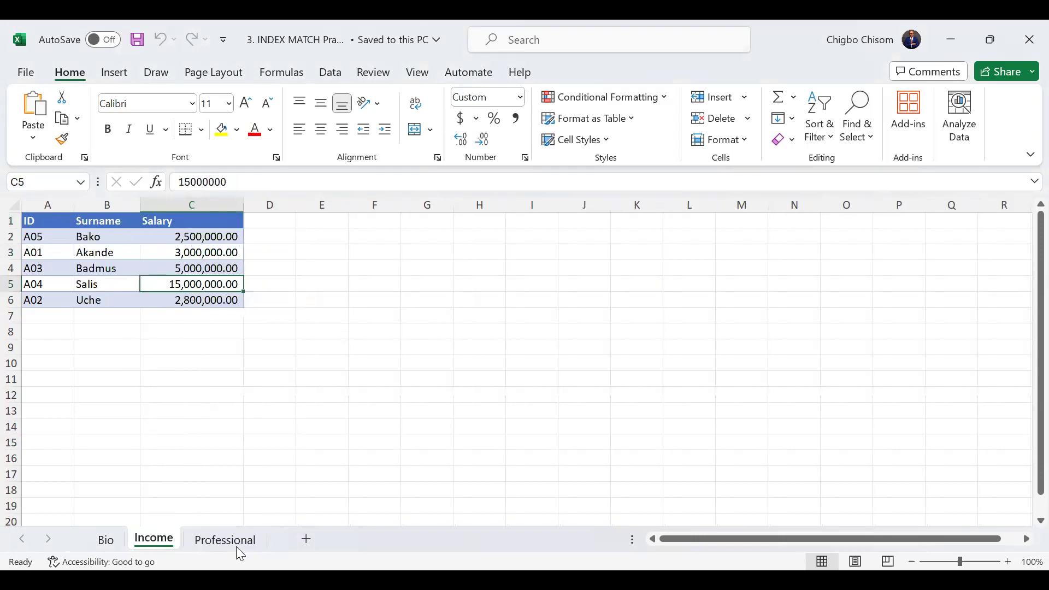
pyautogui.click(238, 540)
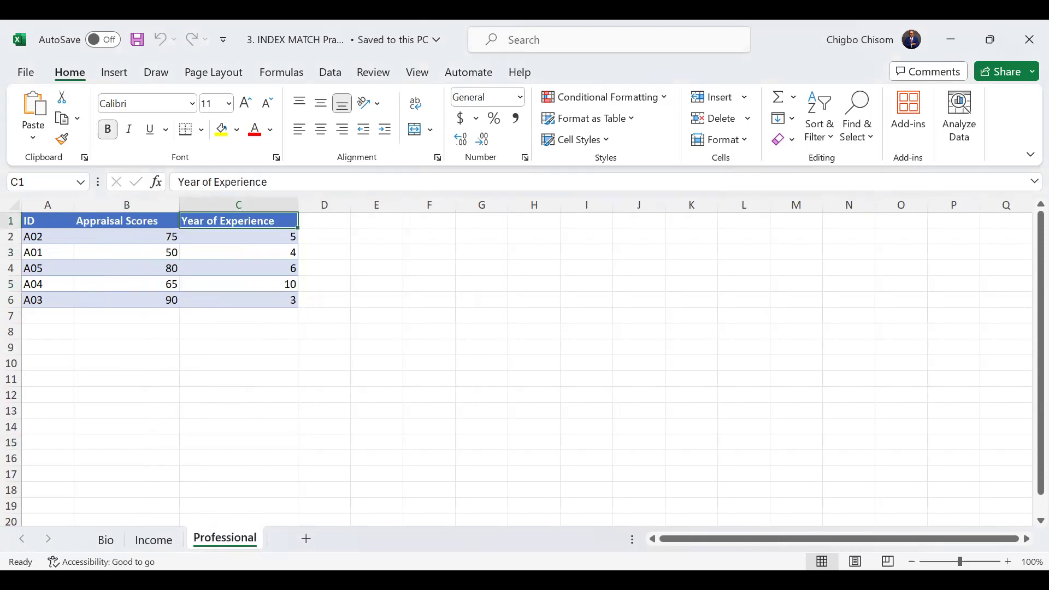
pyautogui.click(162, 546)
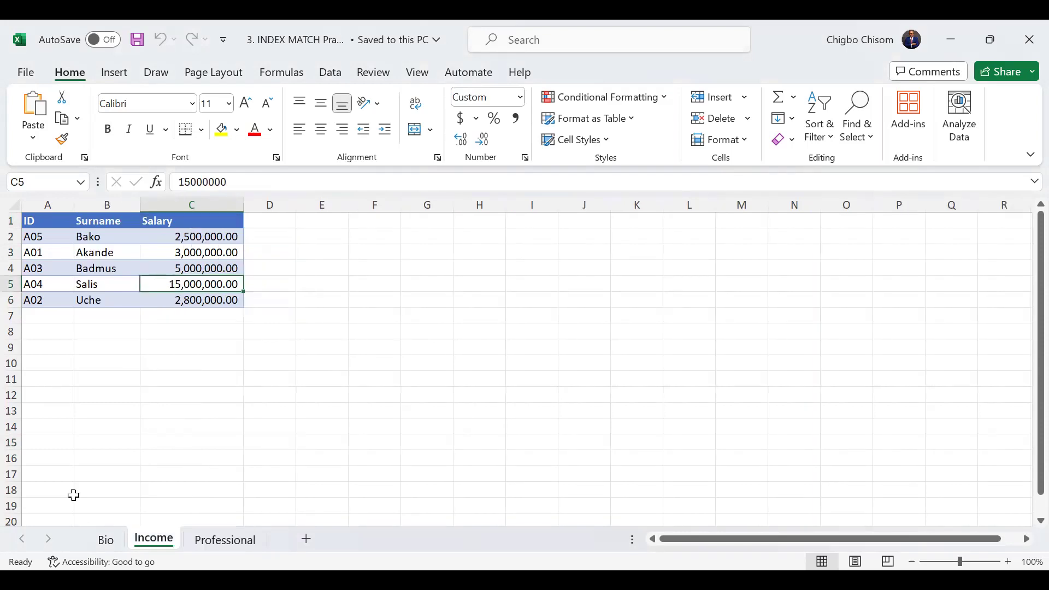
pyautogui.click(104, 540)
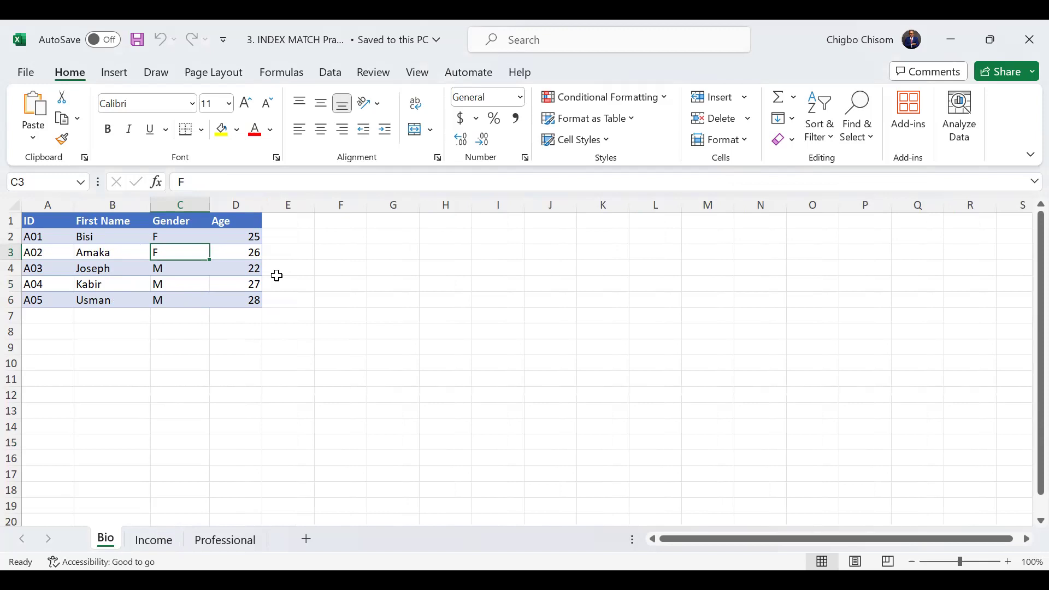
pyautogui.click(153, 544)
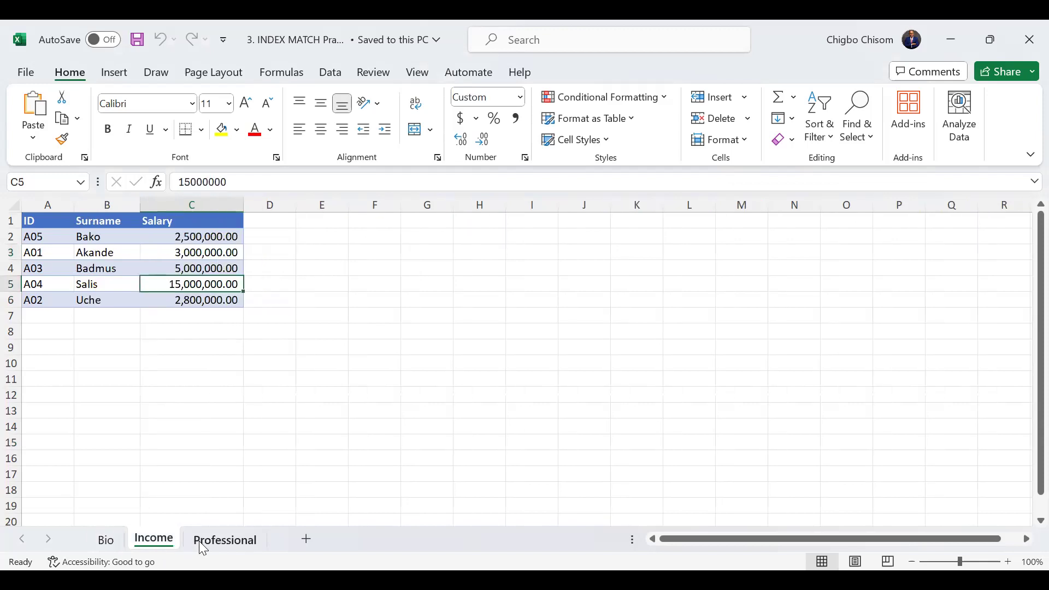
pyautogui.click(201, 543)
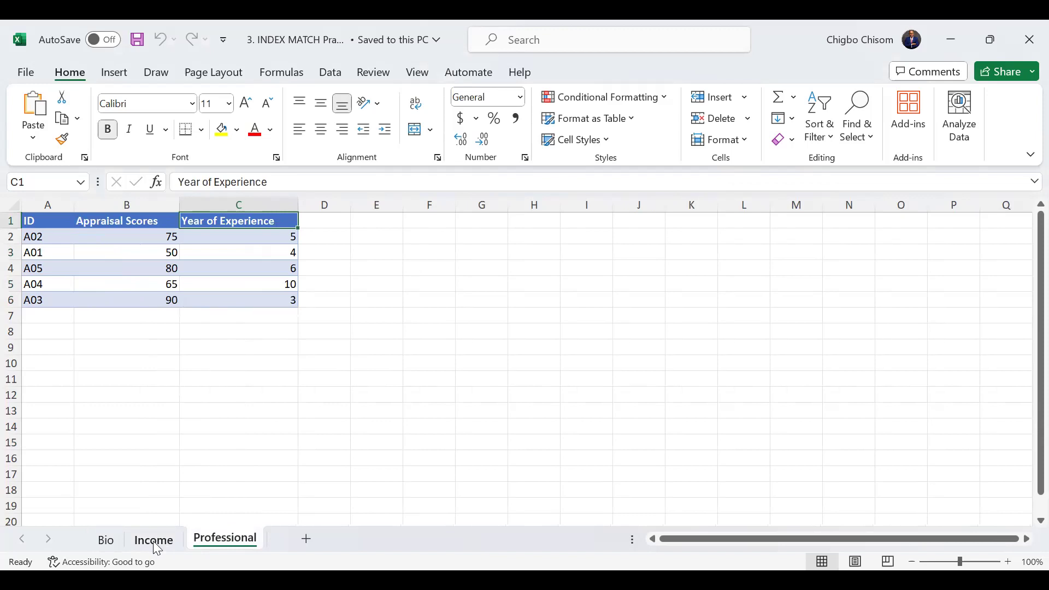
pyautogui.click(163, 542)
pyautogui.hotkey('ctrl', 'pageup')
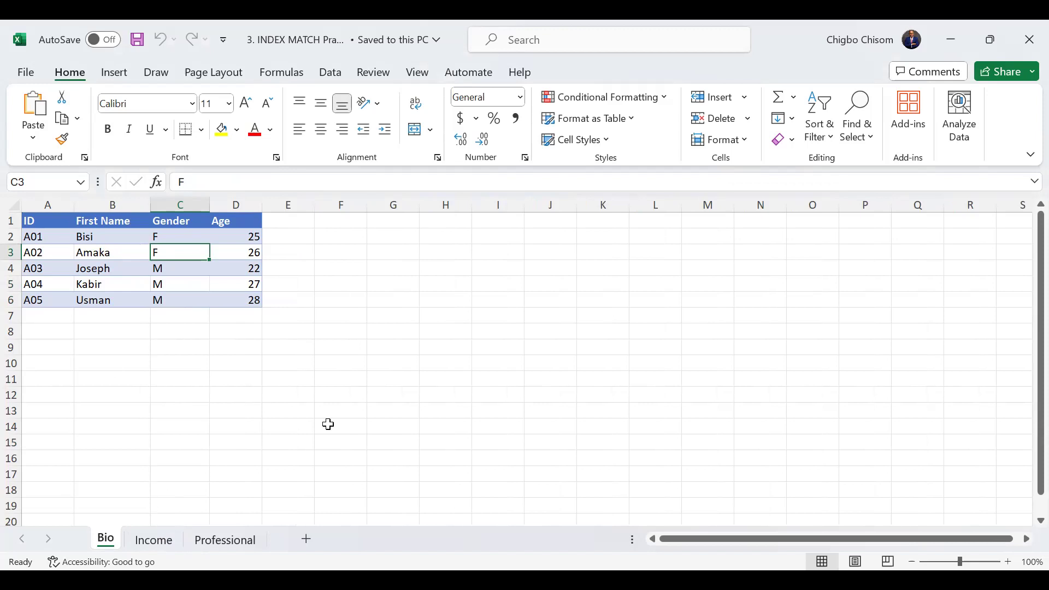
pyautogui.click(159, 540)
pyautogui.click(221, 540)
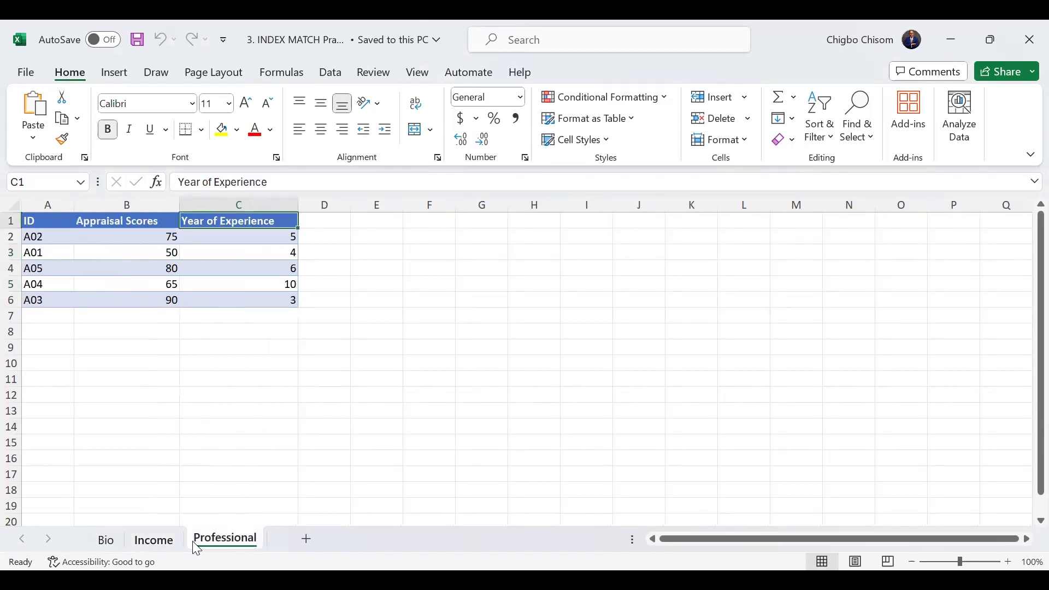
pyautogui.click(171, 542)
pyautogui.click(104, 544)
pyautogui.click(160, 540)
# Step: Compare the ID values and their order in A2:A6 across the Bio, Income and Professional sheets
pyautogui.click(102, 539)
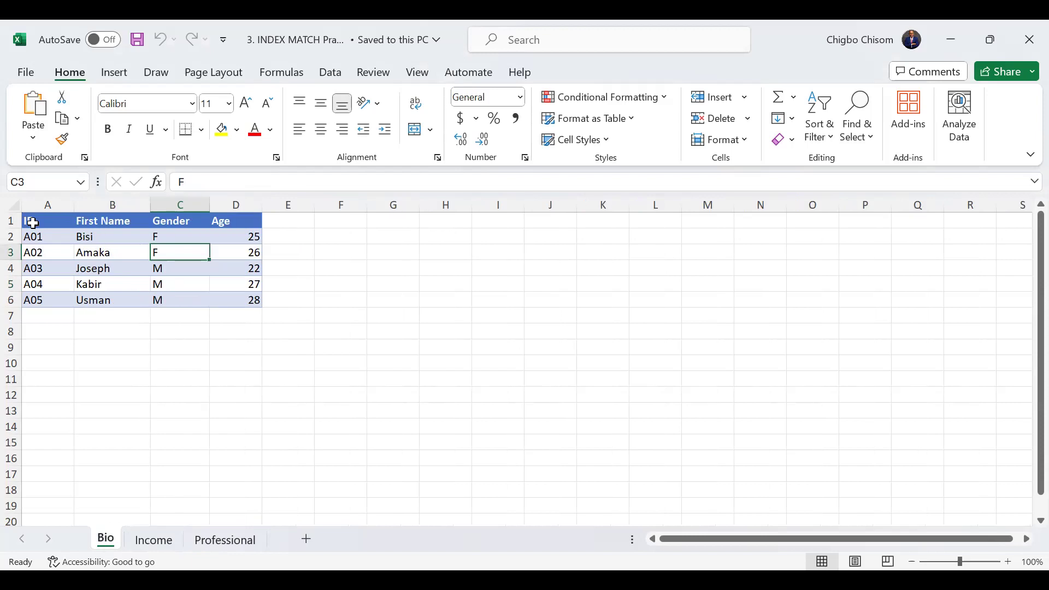
pyautogui.moveTo(33, 237); pyautogui.dragTo(47, 295)
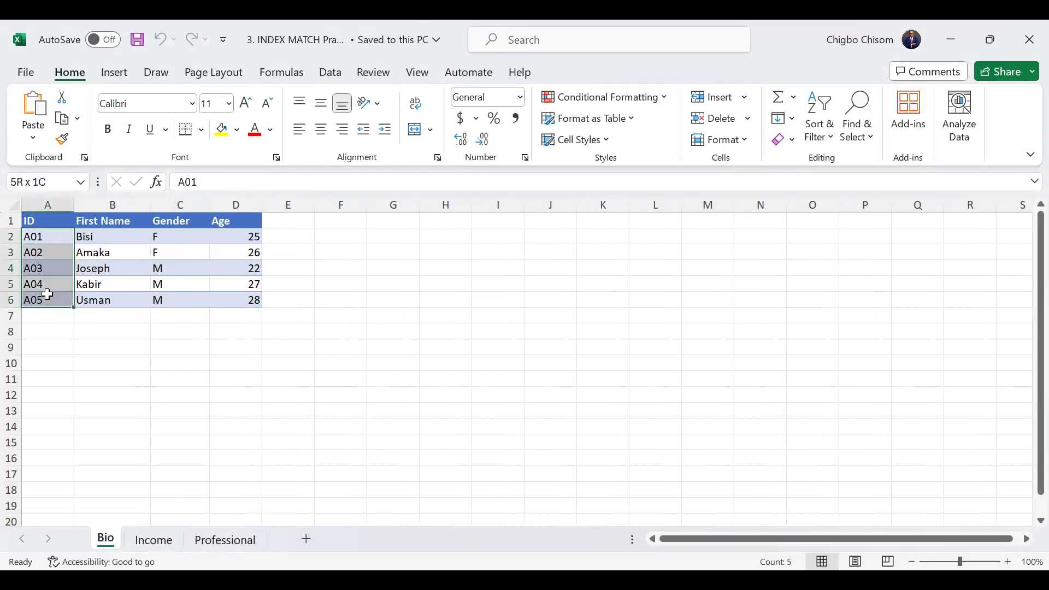
pyautogui.click(153, 540)
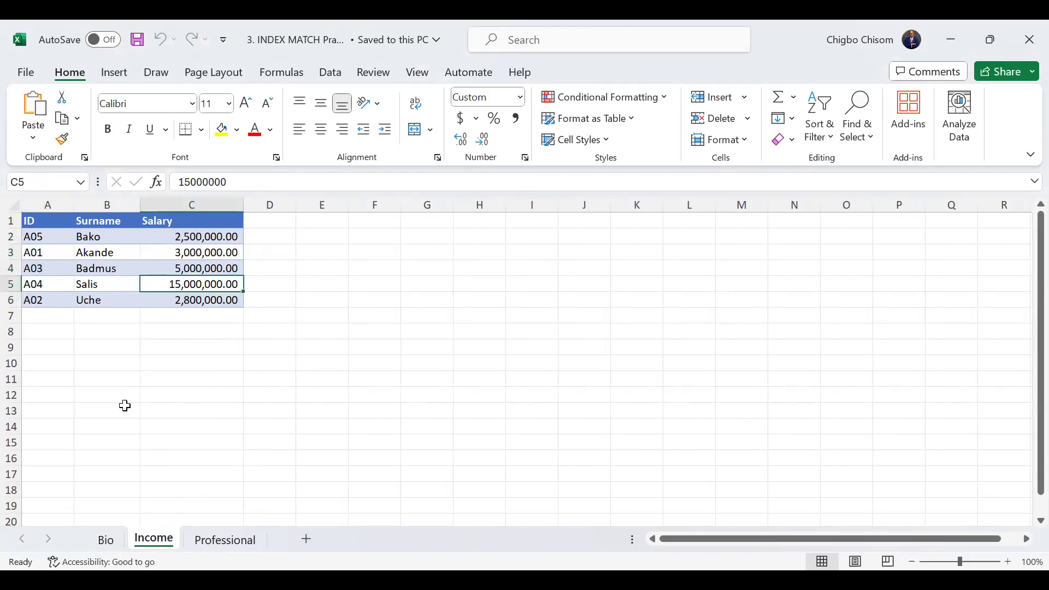
pyautogui.moveTo(41, 239); pyautogui.dragTo(50, 297)
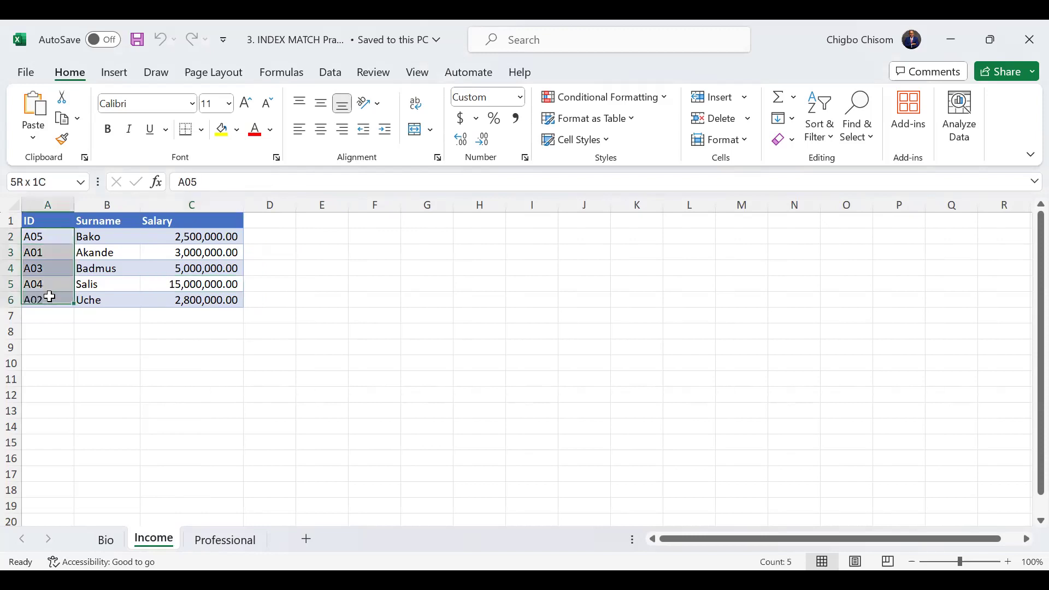
pyautogui.click(229, 536)
pyautogui.moveTo(48, 236); pyautogui.dragTo(61, 297)
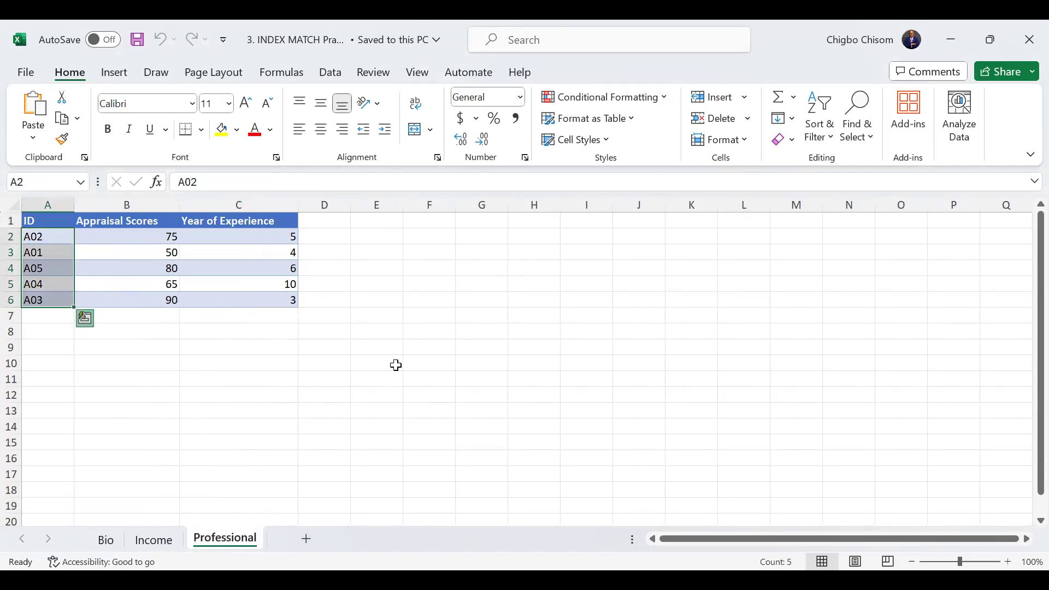
pyautogui.hotkey('ctrl', 'q')
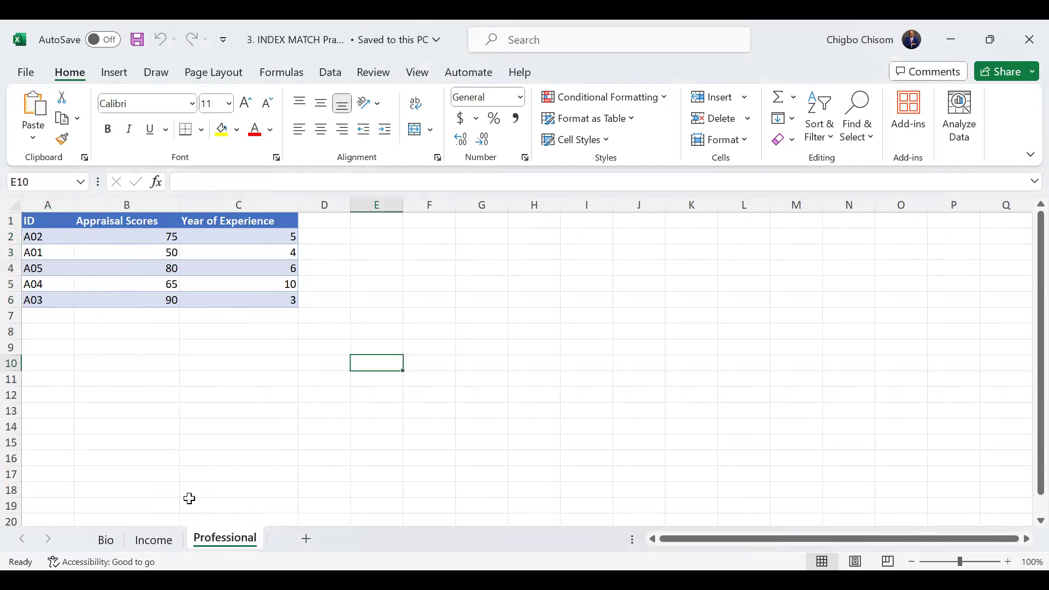
pyautogui.click(154, 540)
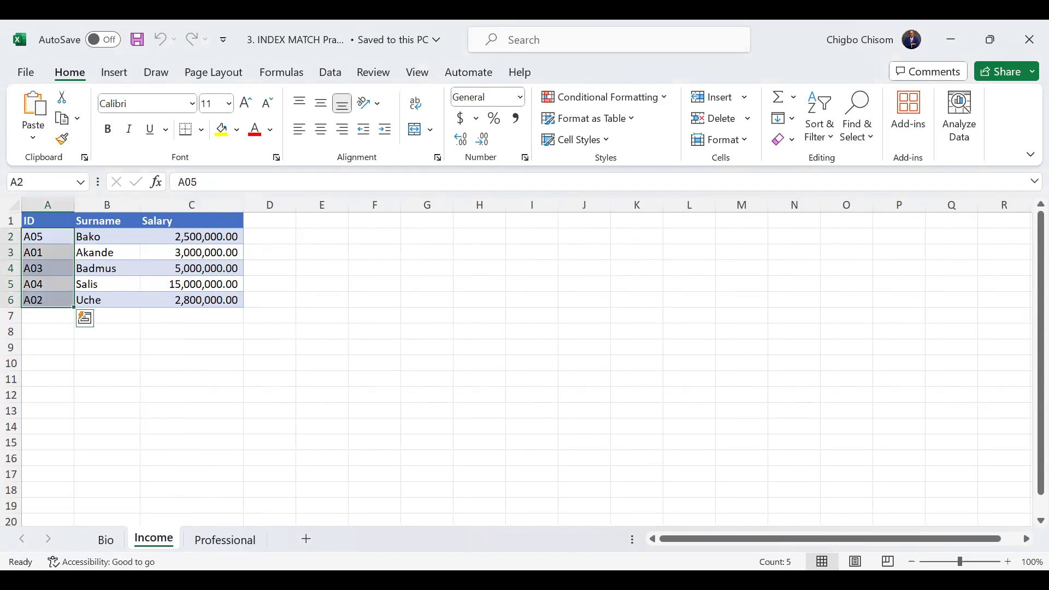
pyautogui.click(106, 541)
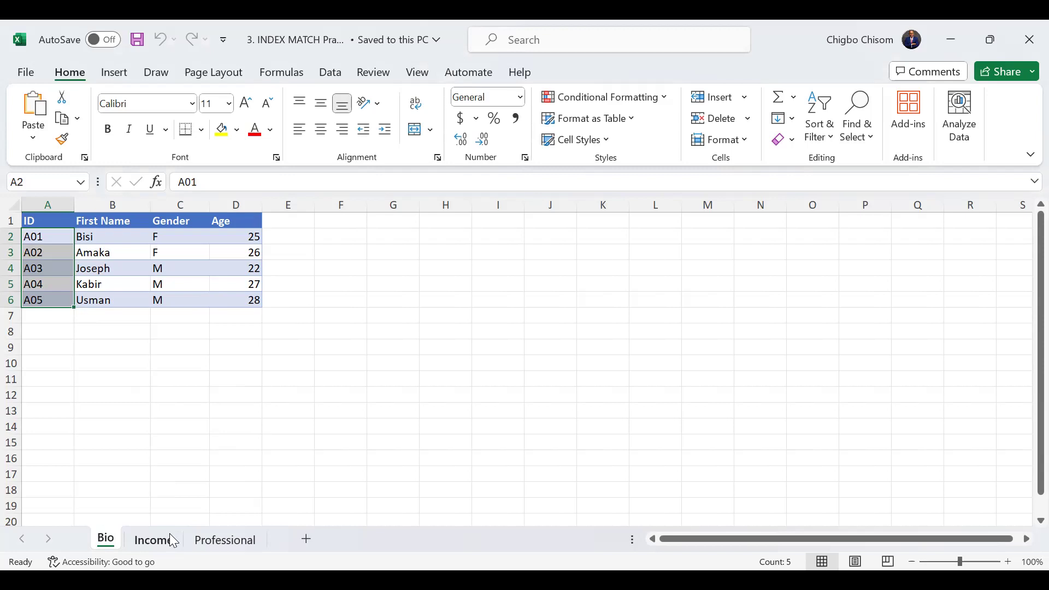
# Step: Highlight range A1:D6 on the Bio sheet to check the extent of its data
pyautogui.click(94, 363)
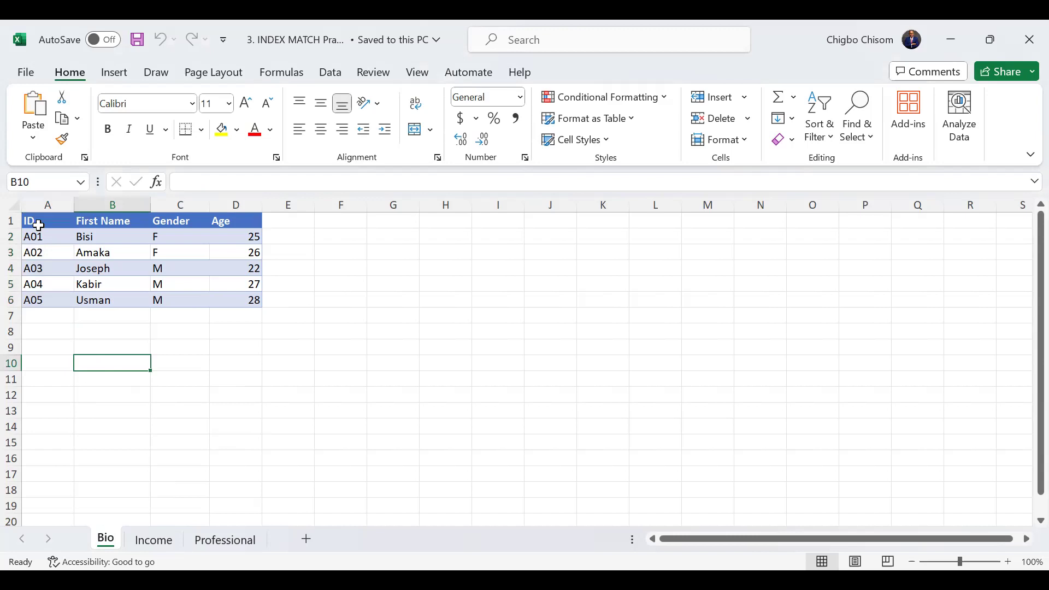
pyautogui.moveTo(38, 225); pyautogui.dragTo(230, 293)
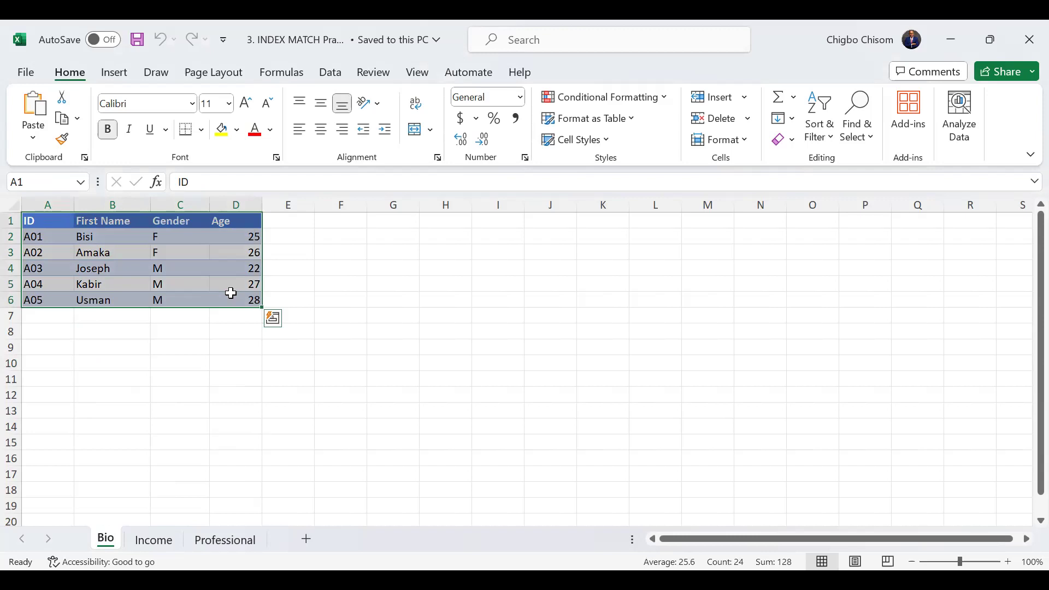
pyautogui.click(207, 408)
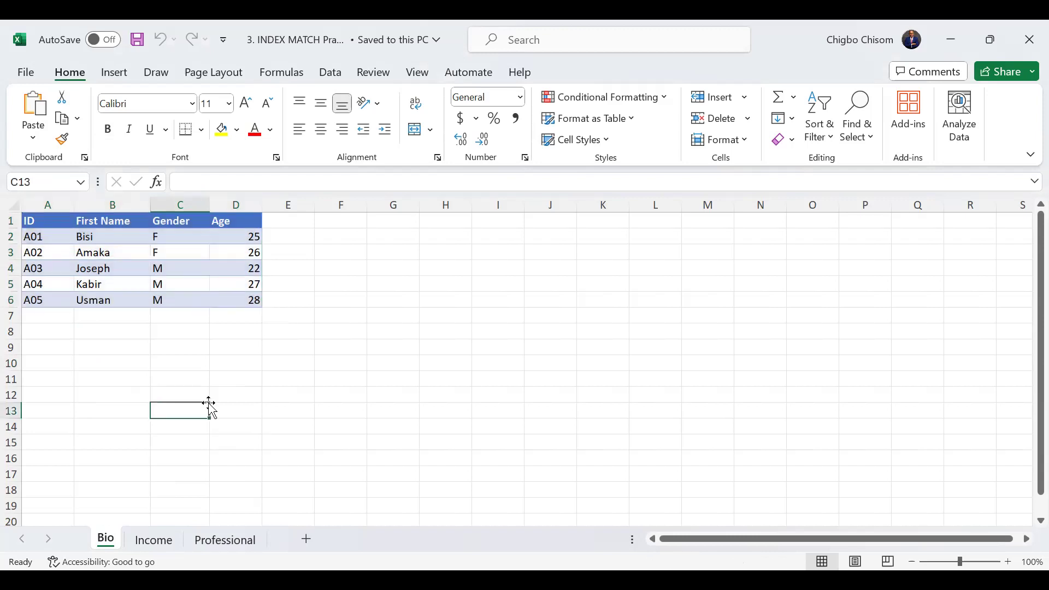
# Step: Convert the Bio sheet's data range A1:D6 into an Excel table with headers
pyautogui.press('Left')
pyautogui.press('Up')
pyautogui.press('Up')
pyautogui.press('Up')
pyautogui.press('Up')
pyautogui.press('Up')
pyautogui.press('Up')
pyautogui.press('Up')
pyautogui.press('Up')
pyautogui.press('Up')
pyautogui.press('Up')
pyautogui.press('Up')
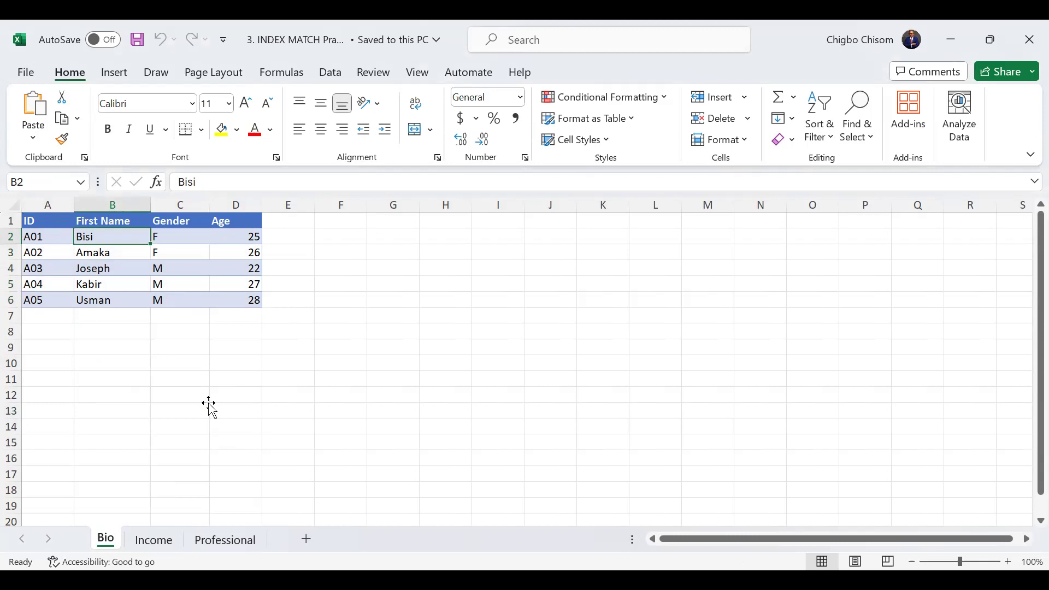
pyautogui.hotkey('ctrl', 't')
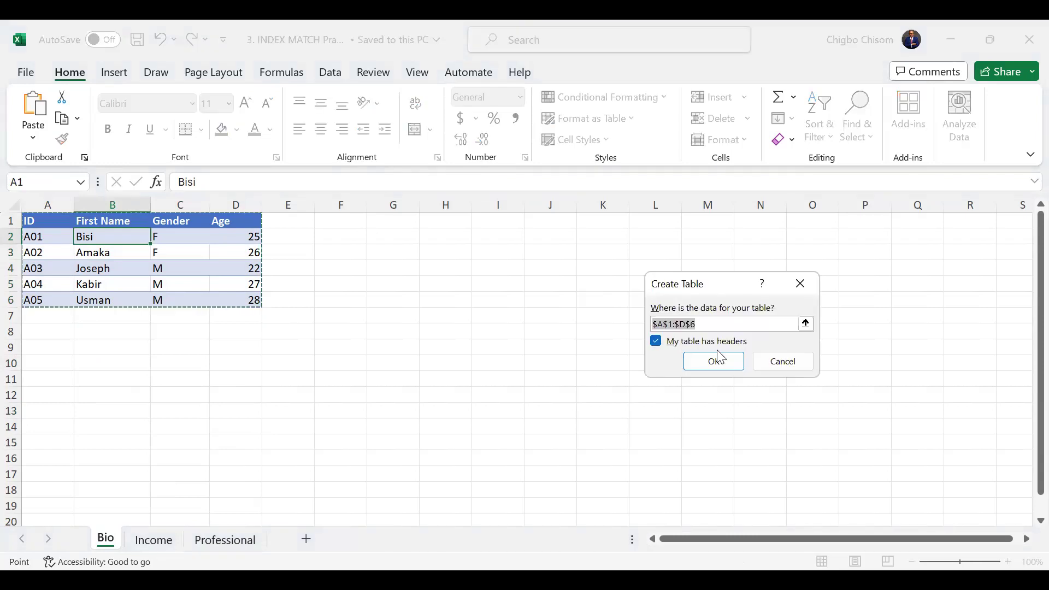
pyautogui.click(706, 365)
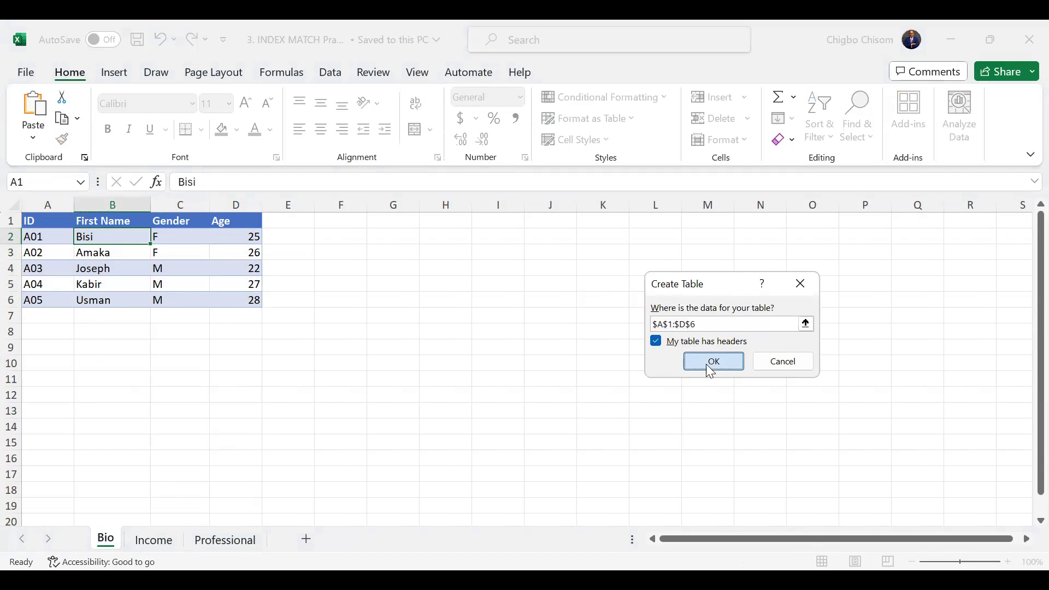
pyautogui.press('Return')
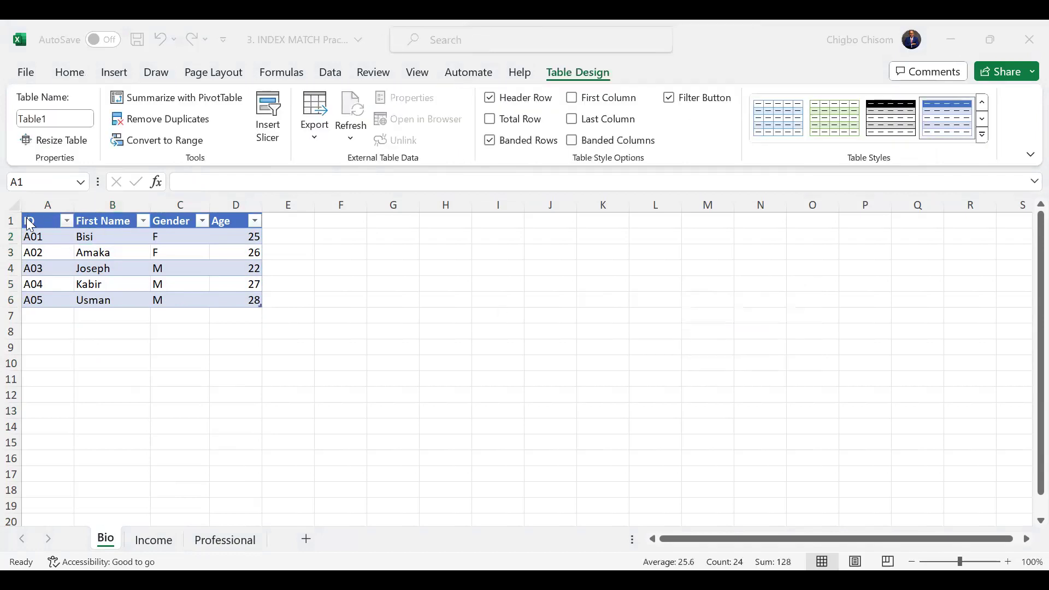
# Step: Rename the table on the Bio sheet to Bio_Table
pyautogui.click(67, 123)
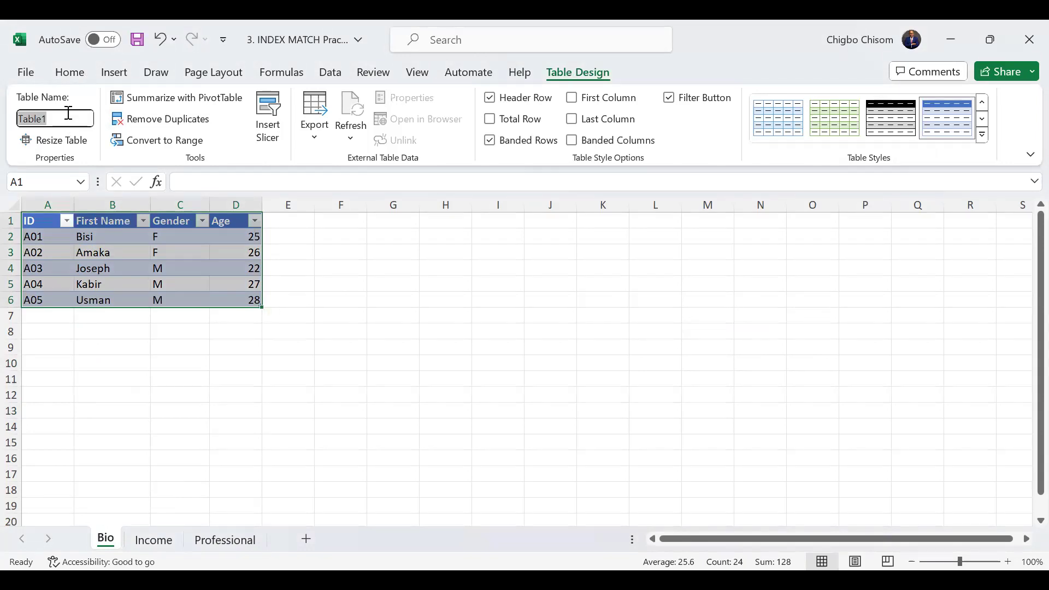
pyautogui.write('Bio_Table')
pyautogui.press('Return')
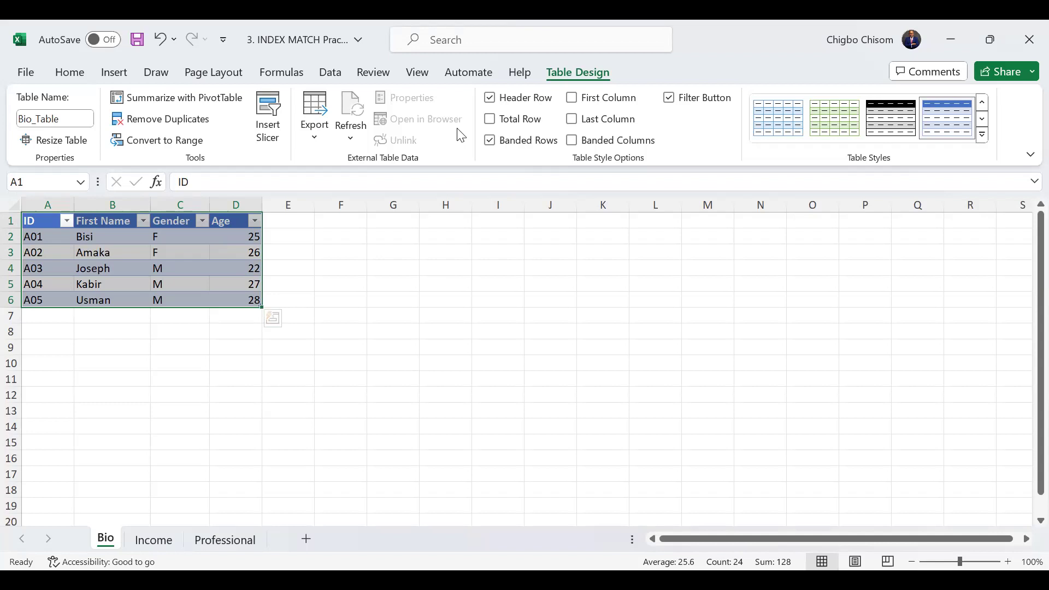
# Step: Convert the Income sheet's data range A1:C6 into an Excel table with headers
pyautogui.click(153, 541)
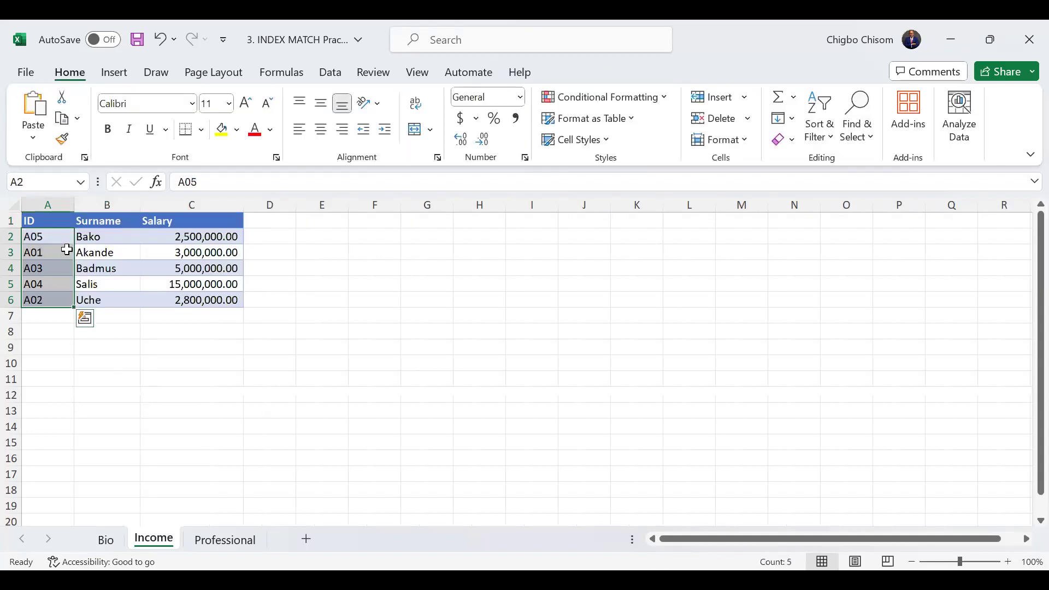
pyautogui.moveTo(32, 221); pyautogui.dragTo(207, 317)
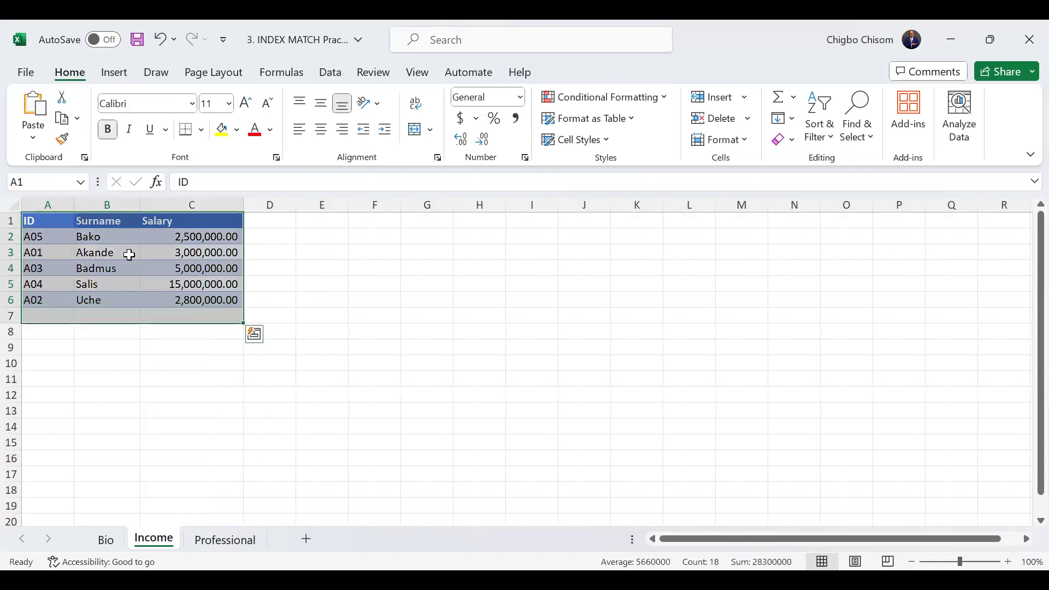
pyautogui.click(129, 255)
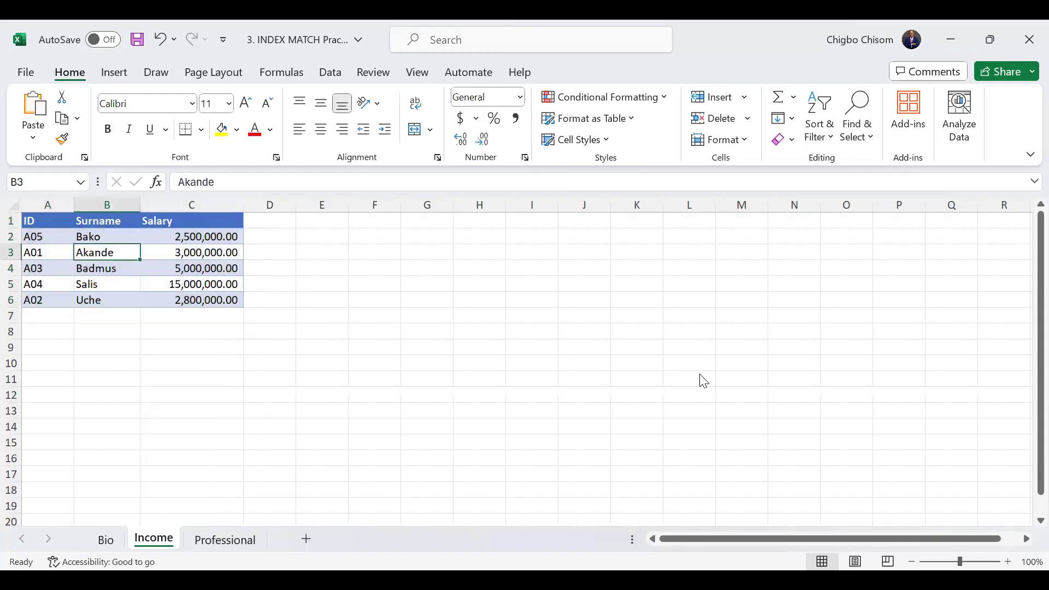
pyautogui.hotkey('ctrl', 't')
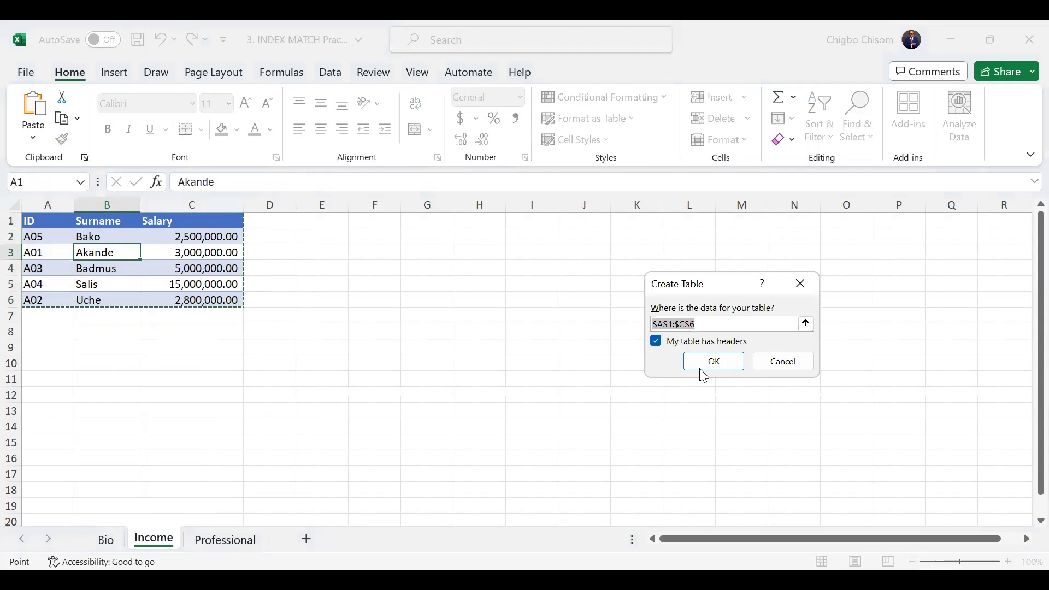
pyautogui.click(701, 370)
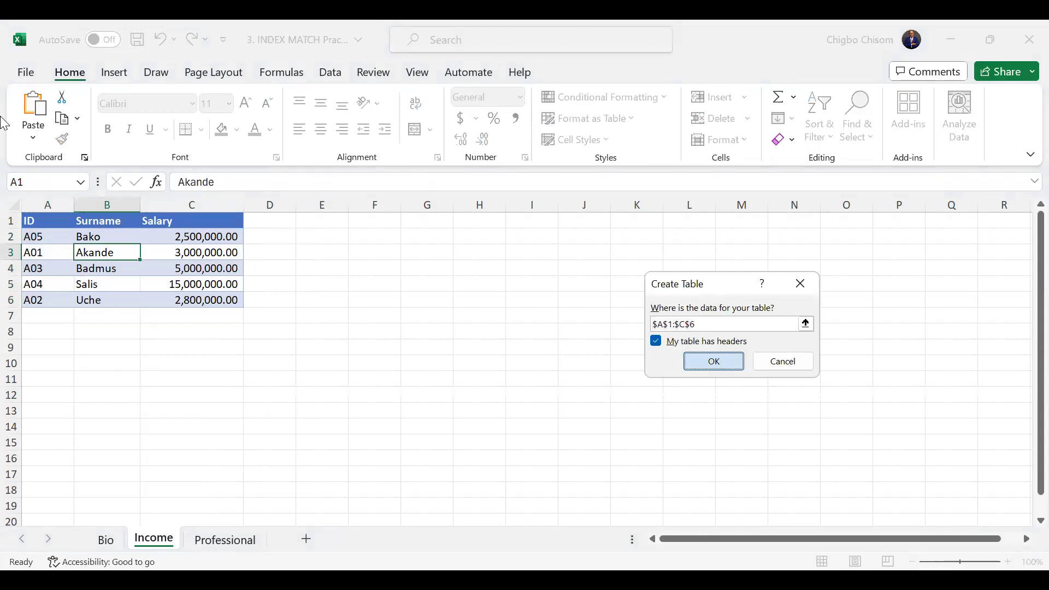
# Step: Rename the table on the Income sheet to Income_Table
pyautogui.click(54, 118)
pyautogui.press('BackSpace')
pyautogui.write('Inc')
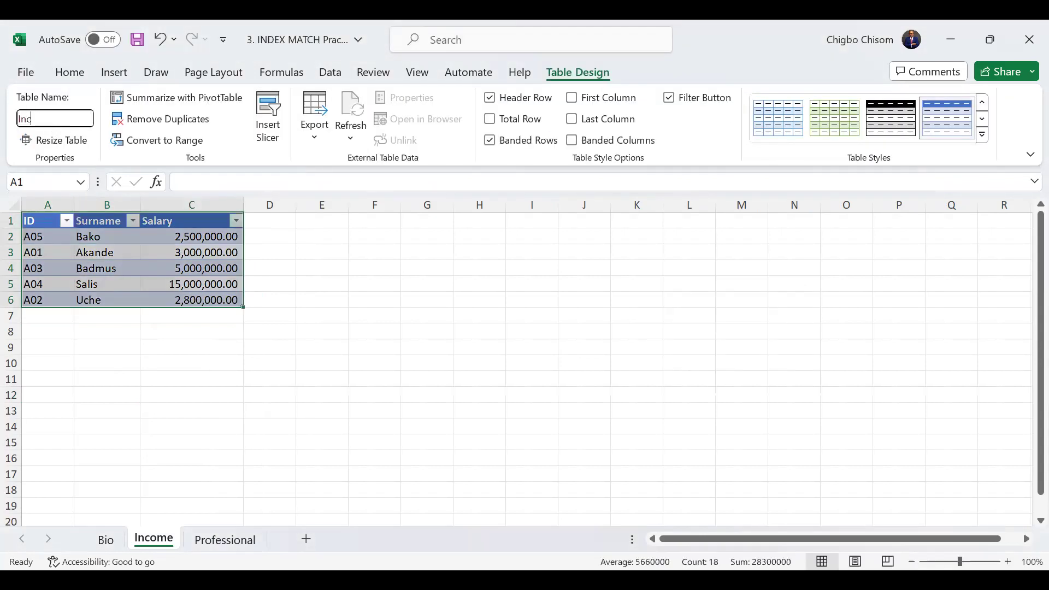
pyautogui.write('ome_Table')
pyautogui.press('Return')
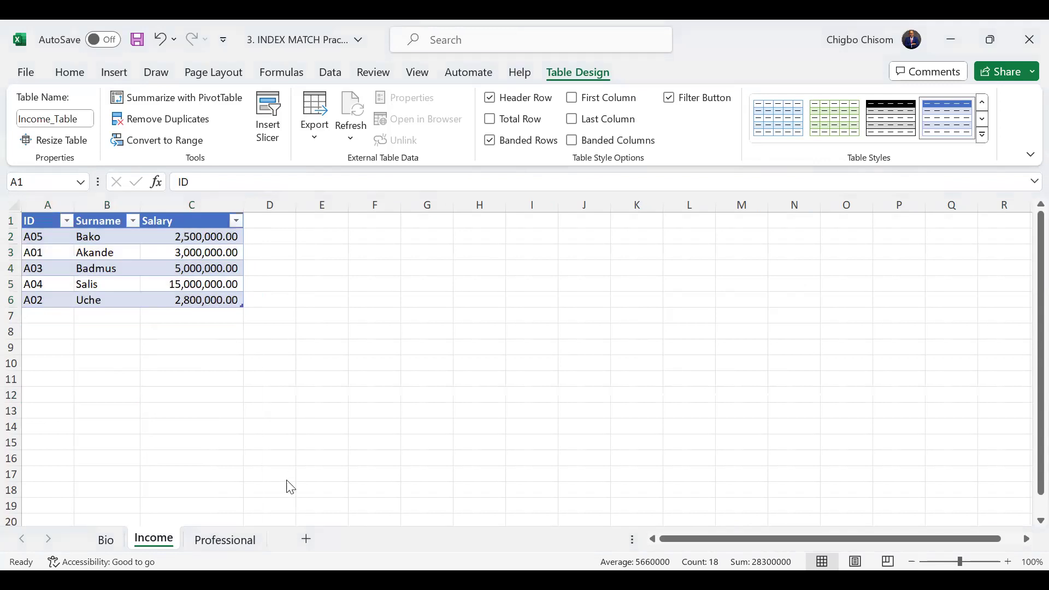
# Step: Convert the Professional sheet's data range A1:C6 into an Excel table with headers
pyautogui.click(238, 542)
pyautogui.click(56, 239)
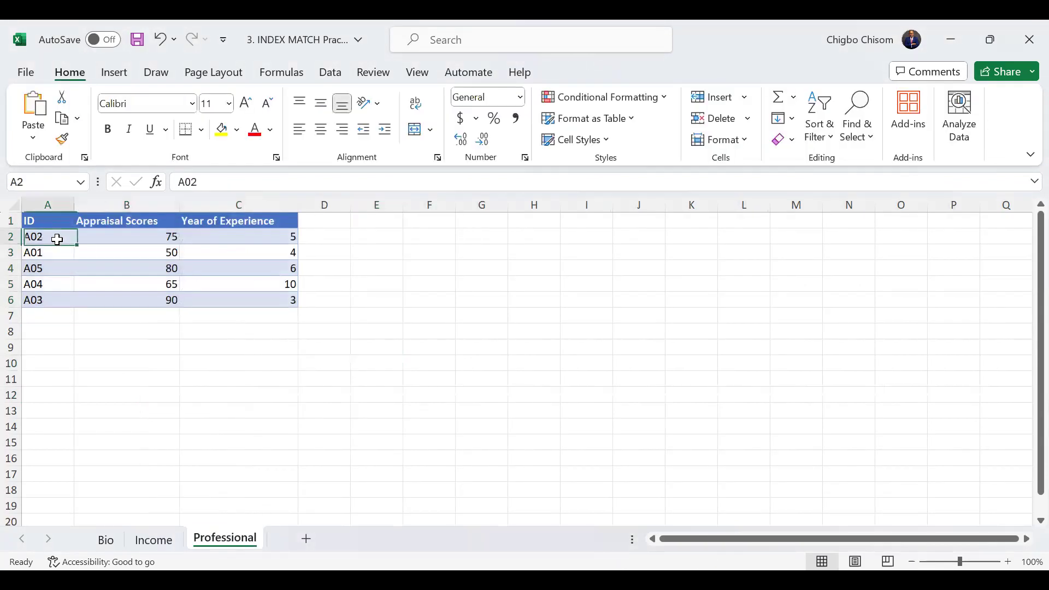
pyautogui.hotkey('ctrl', 't')
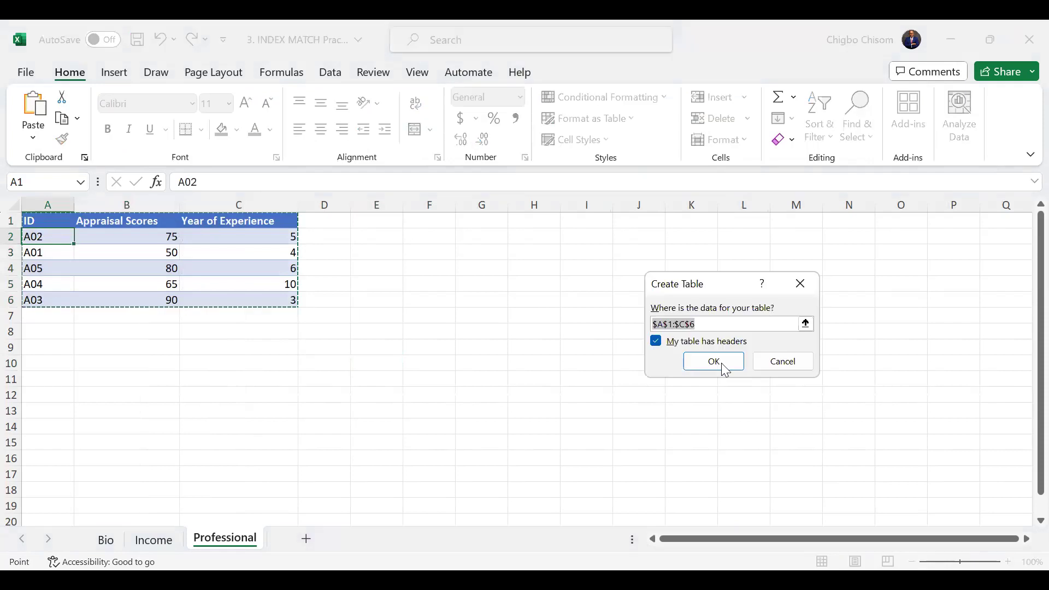
pyautogui.click(714, 361)
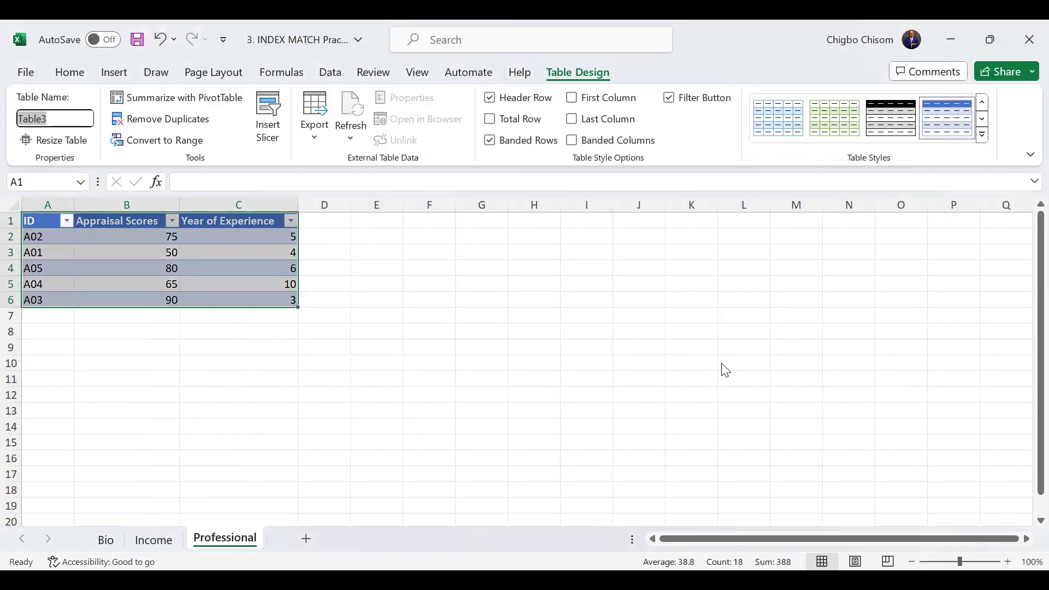
# Step: Rename the table on the Professional sheet to Professional_Table
pyautogui.write('Pro')
pyautogui.write('fessional_')
pyautogui.write('Table')
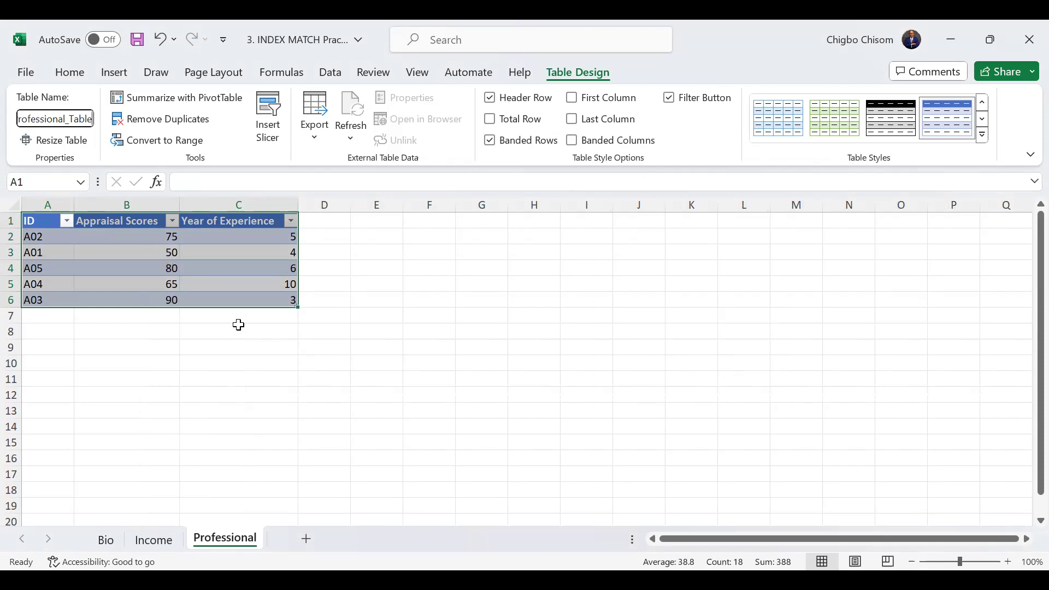
pyautogui.click(238, 325)
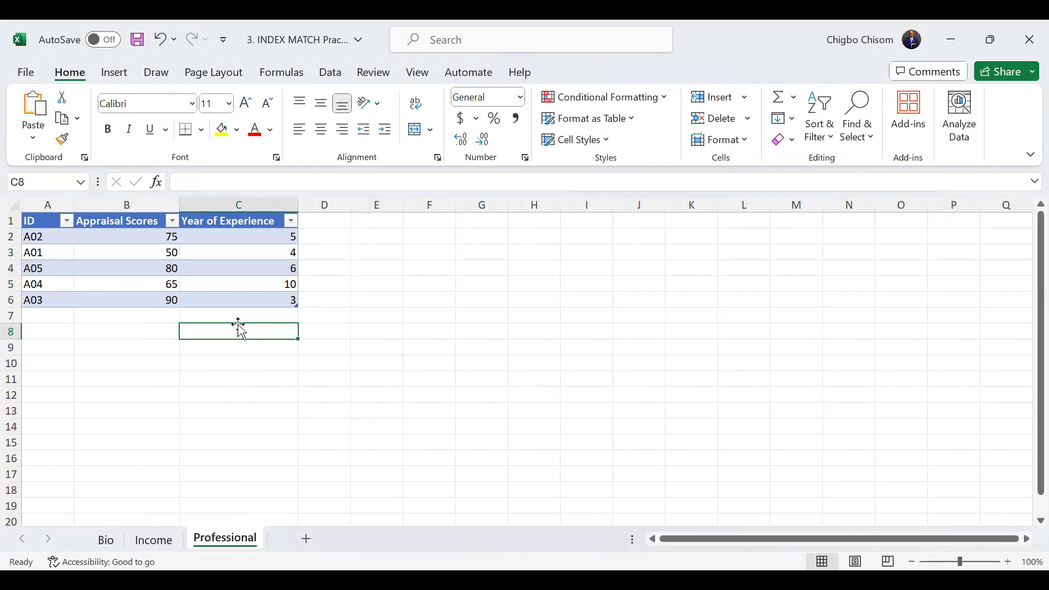
# Step: Add a new blank worksheet and place it between the Bio and Income sheets
pyautogui.hotkey('alt', 'Tab')
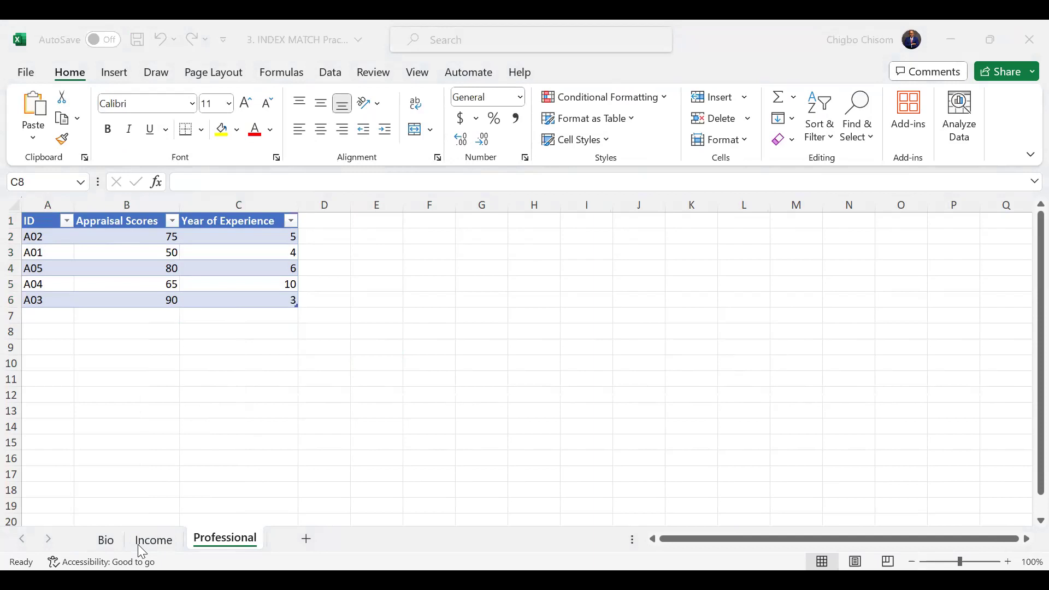
pyautogui.click(153, 540)
pyautogui.click(153, 541)
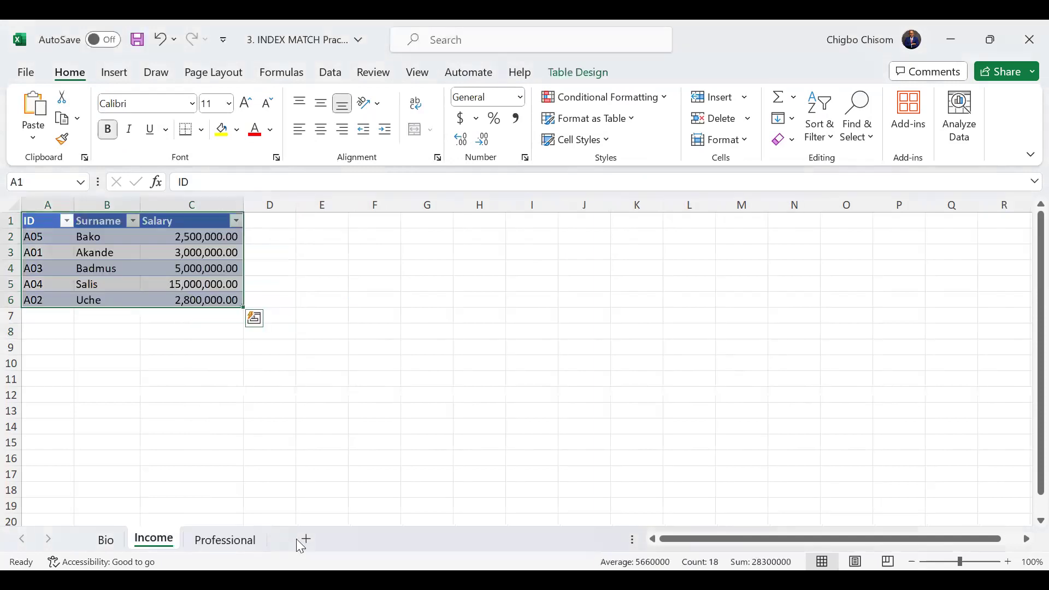
pyautogui.click(298, 539)
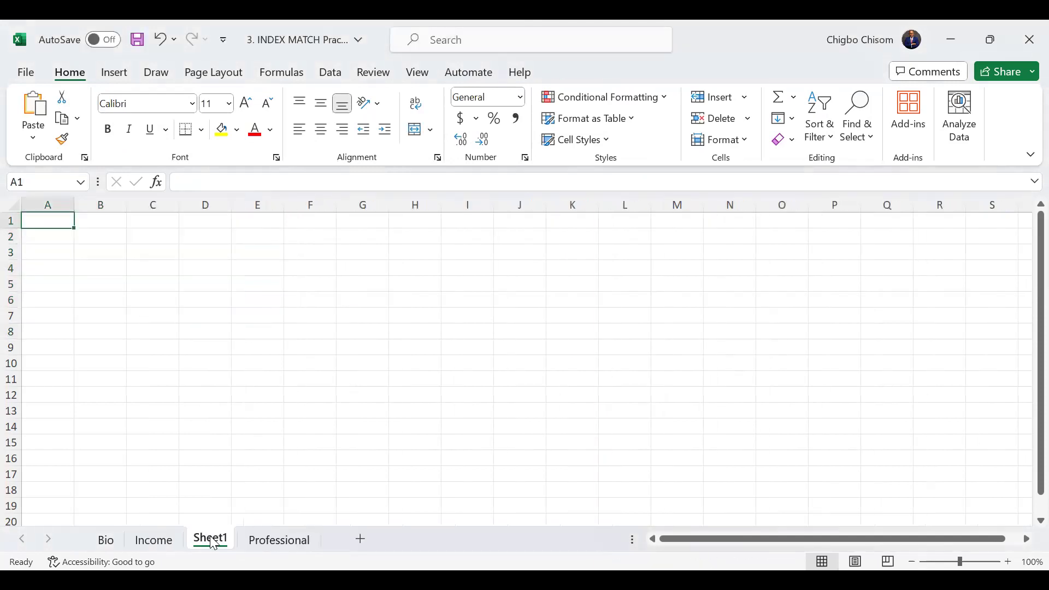
pyautogui.moveTo(154, 543); pyautogui.dragTo(154, 545)
# Step: Rename the new blank worksheet to Consolidated Sheet
pyautogui.rightClick(154, 545)
pyautogui.click(210, 330)
pyautogui.write('Cin')
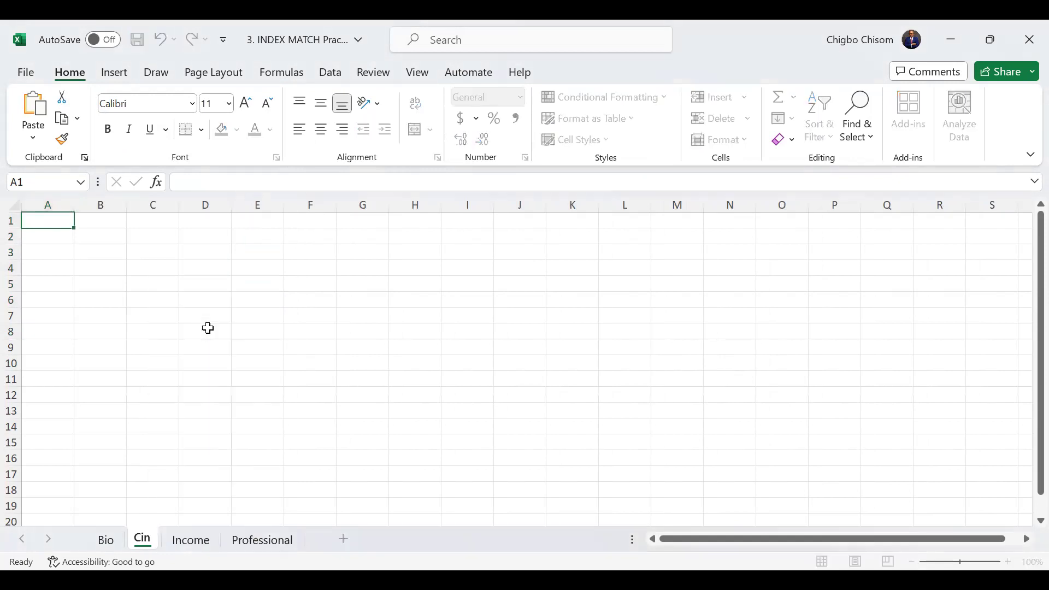
pyautogui.press('BackSpace')
pyautogui.press('BackSpace')
pyautogui.write('ore')
pyautogui.press('BackSpace')
pyautogui.press('BackSpace')
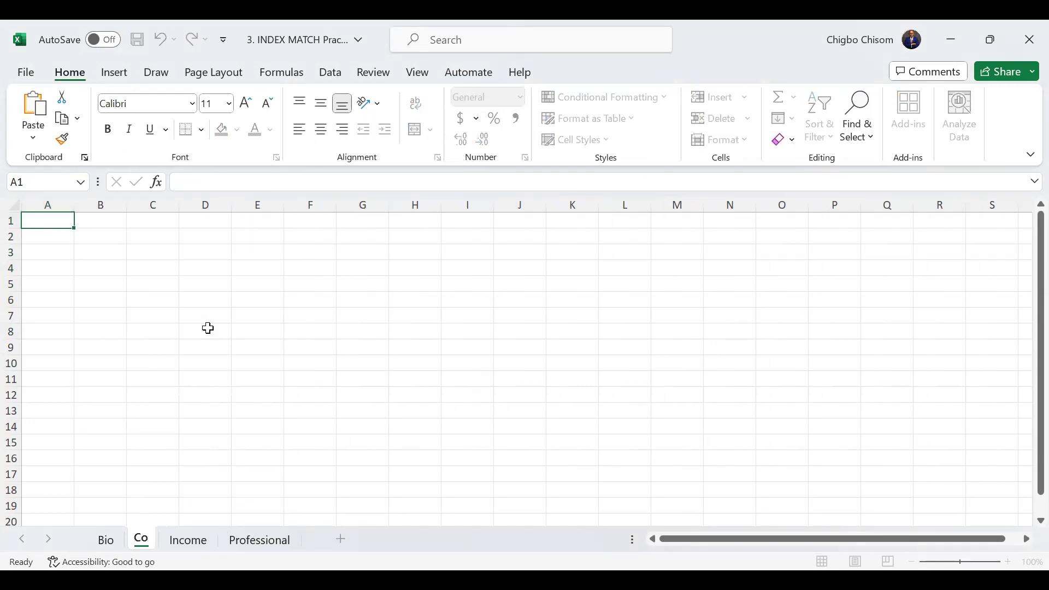
pyautogui.write('nsolidated Sheet')
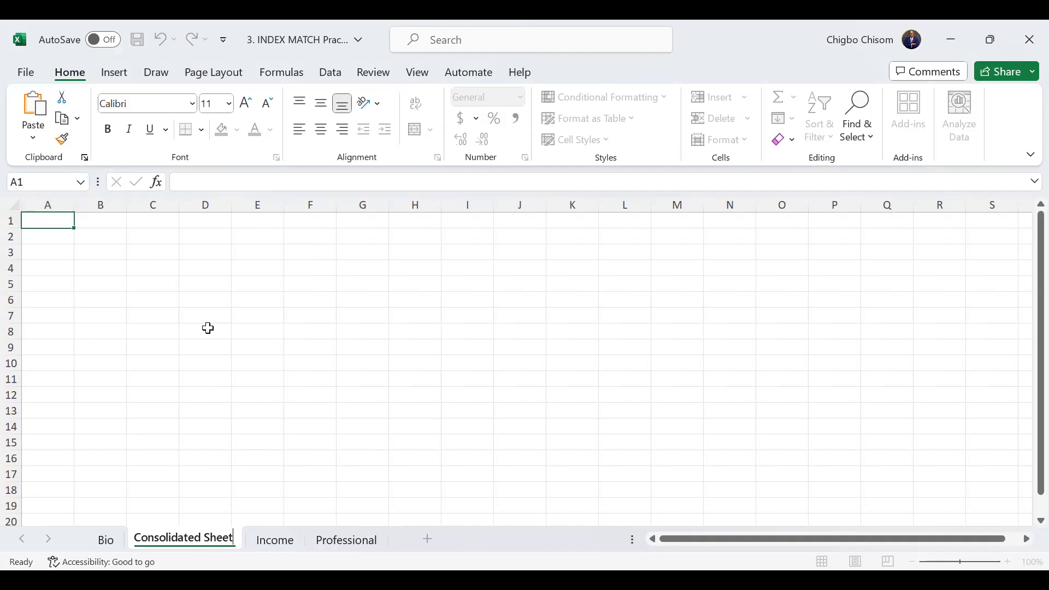
pyautogui.press('Return')
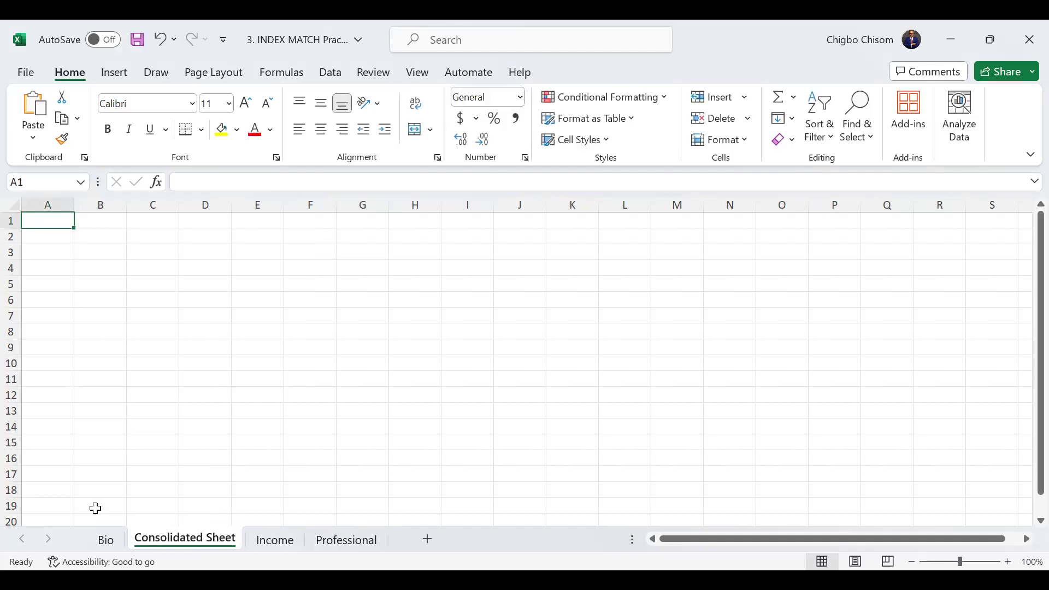
# Step: Copy the whole table from the Bio sheet and paste it into Consolidated Sheet starting at cell A1
pyautogui.click(111, 547)
pyautogui.click(271, 548)
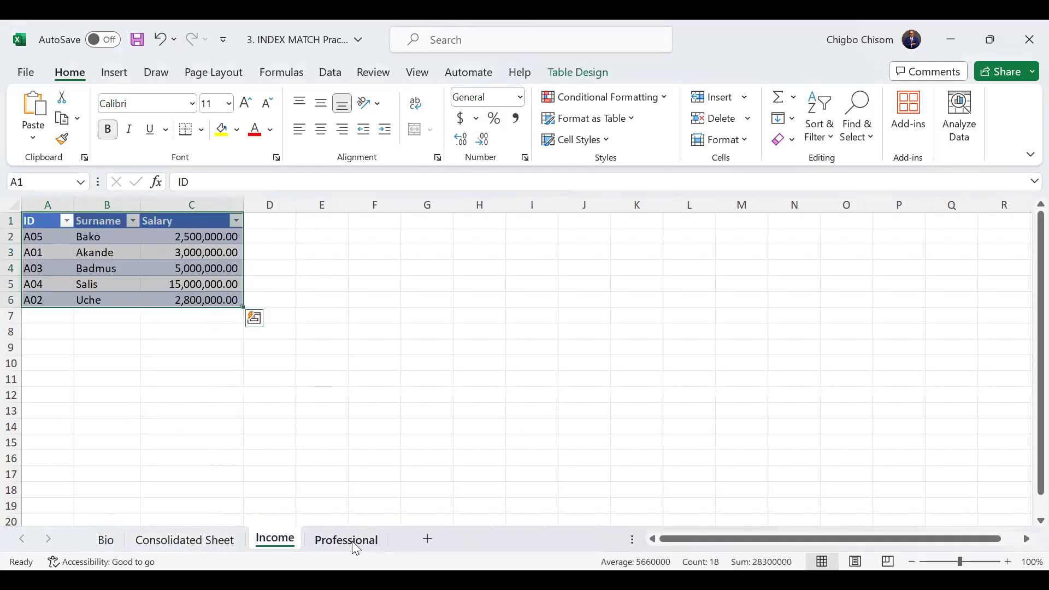
pyautogui.click(355, 547)
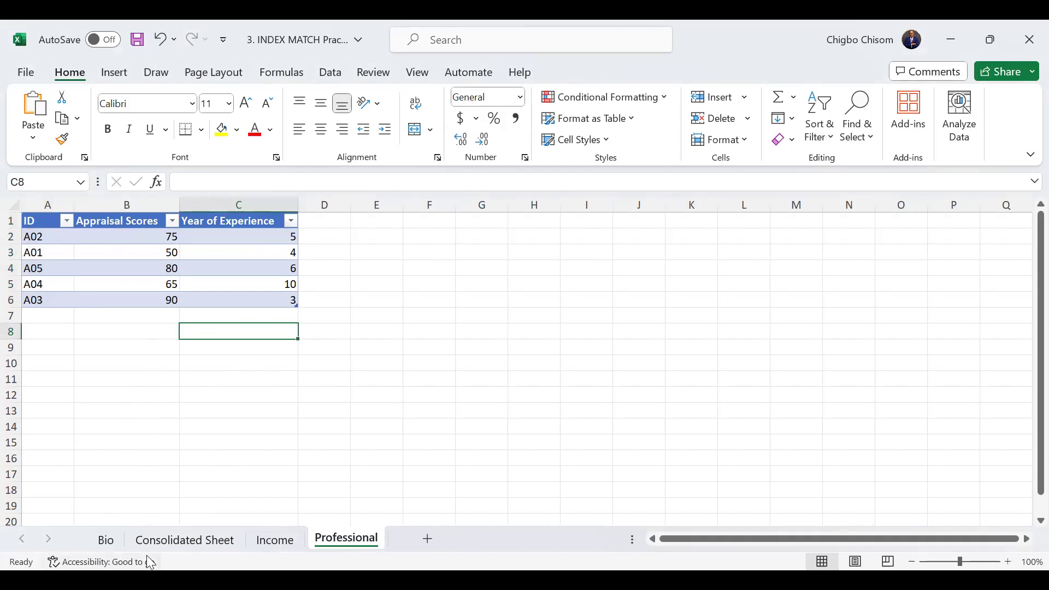
pyautogui.click(184, 548)
pyautogui.click(104, 548)
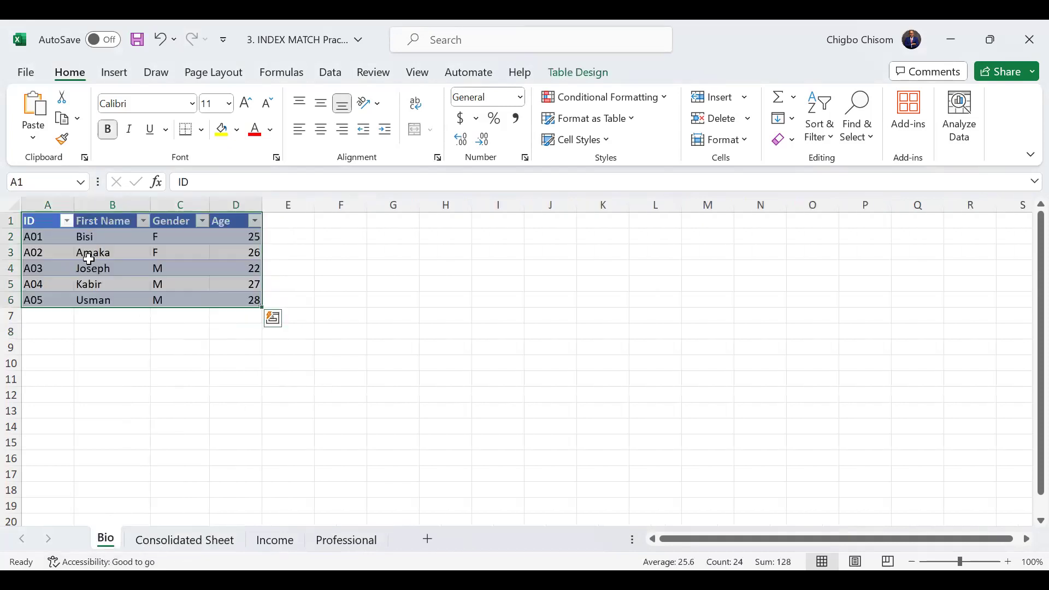
pyautogui.hotkey('ctrl', 'c')
pyautogui.click(198, 549)
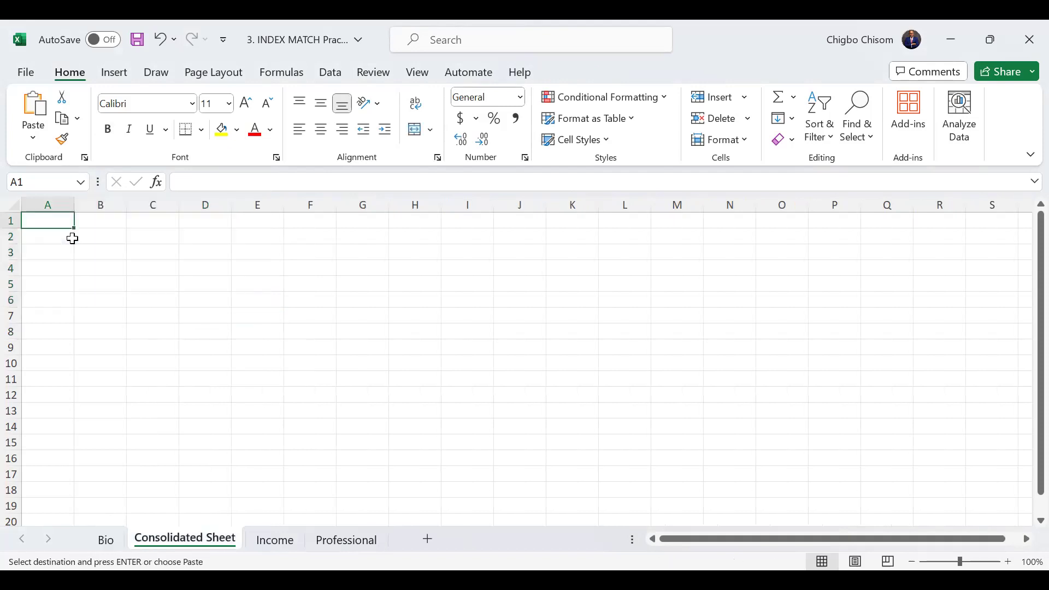
pyautogui.hotkey('ctrl', 'v')
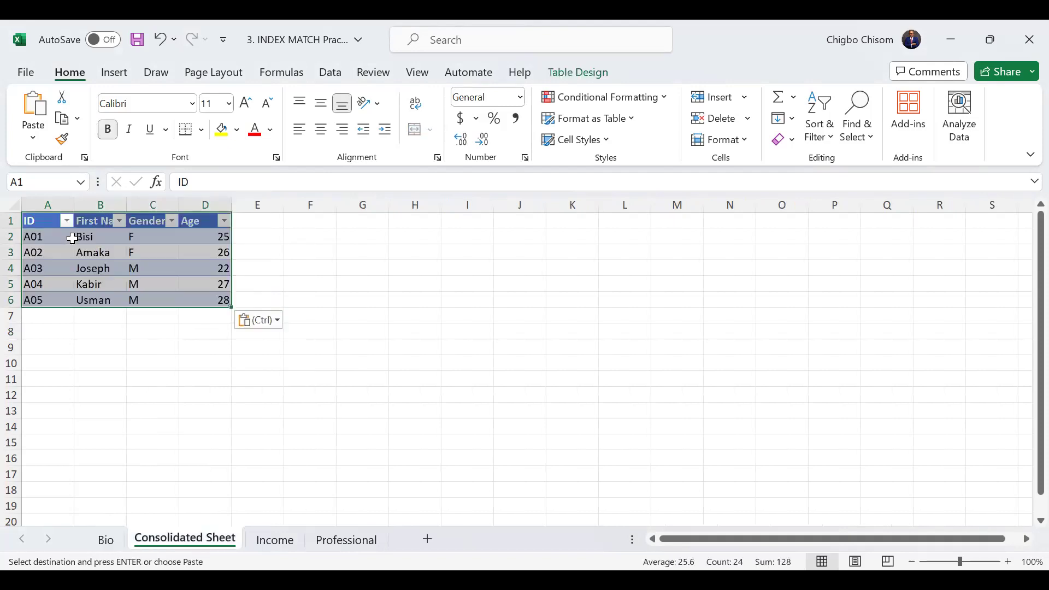
# Step: Highlight the pasted table A1:D6 on Consolidated Sheet and check its table name and design settings
pyautogui.moveTo(60, 225); pyautogui.dragTo(198, 296)
pyautogui.click(569, 79)
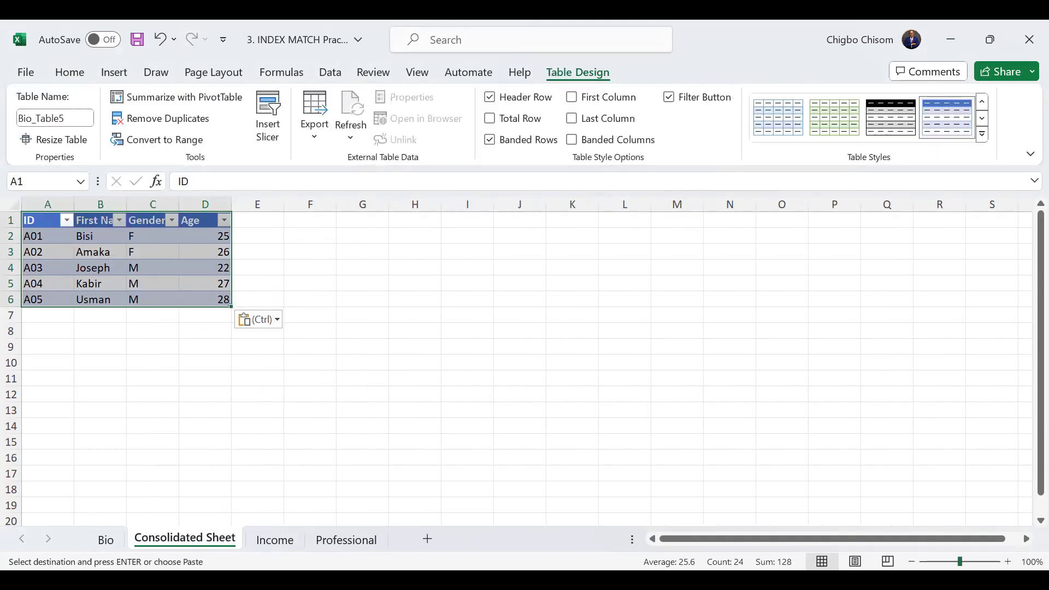
pyautogui.keyDown('ctrl'); pyautogui.scroll(2, 885, 452); pyautogui.keyUp('ctrl')
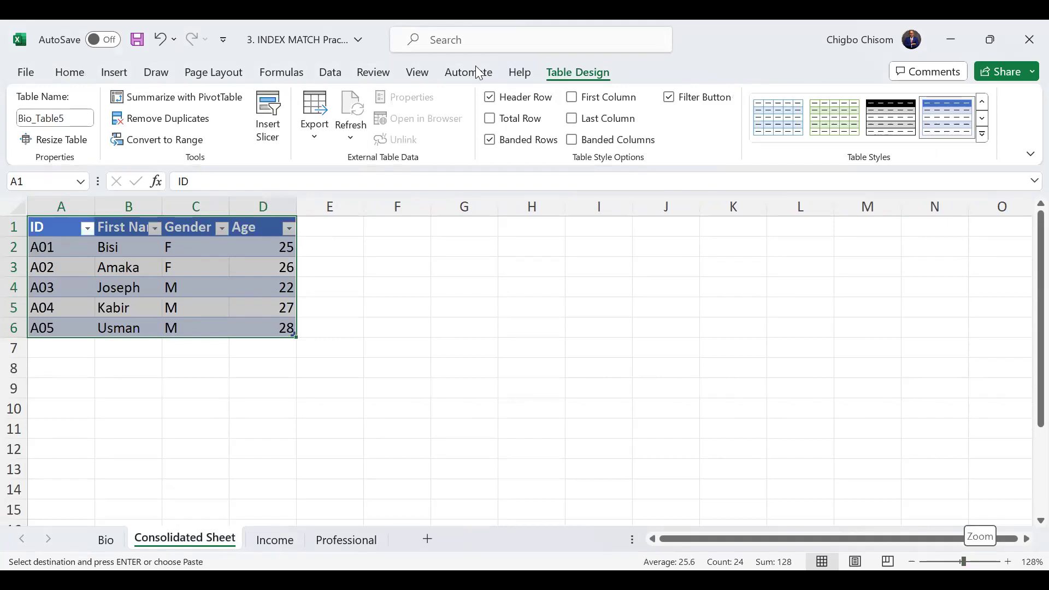
pyautogui.hotkey('alt', 'Tab')
pyautogui.hotkey('alt', 'Tab')
# Step: Compare the Income and Professional sheets' columns with Consolidated Sheet, starting from its empty cell E1, to identify which columns are missing there
pyautogui.click(329, 226)
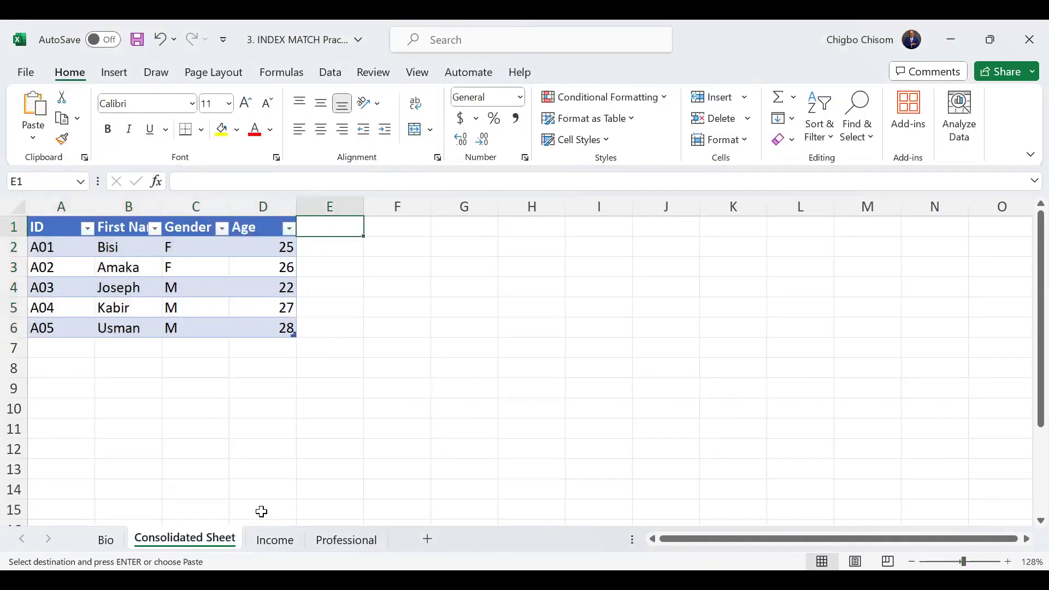
pyautogui.click(274, 540)
pyautogui.hotkey('ctrl', 'pageup')
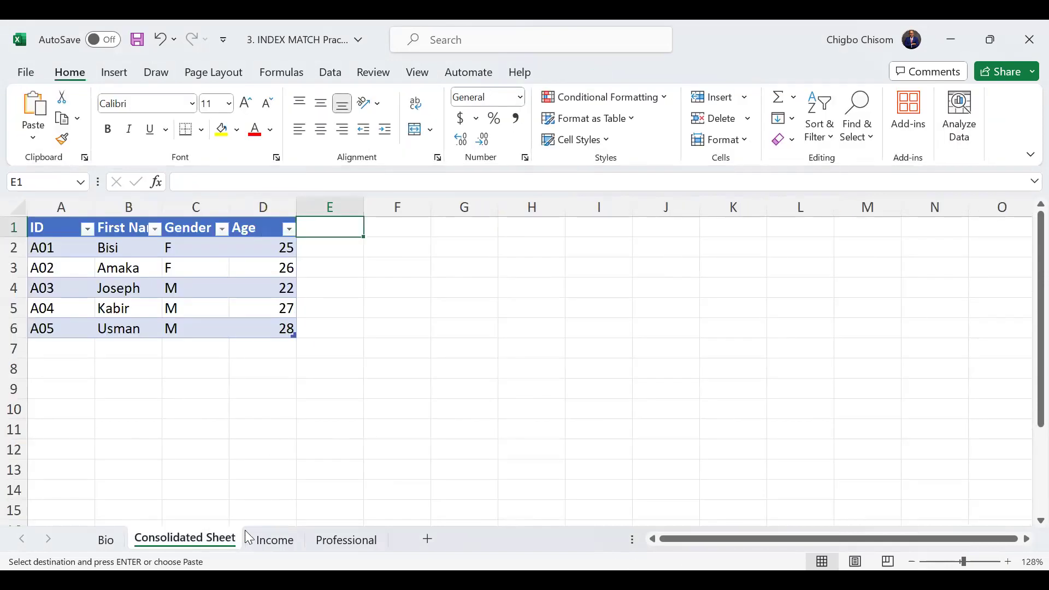
pyautogui.click(293, 540)
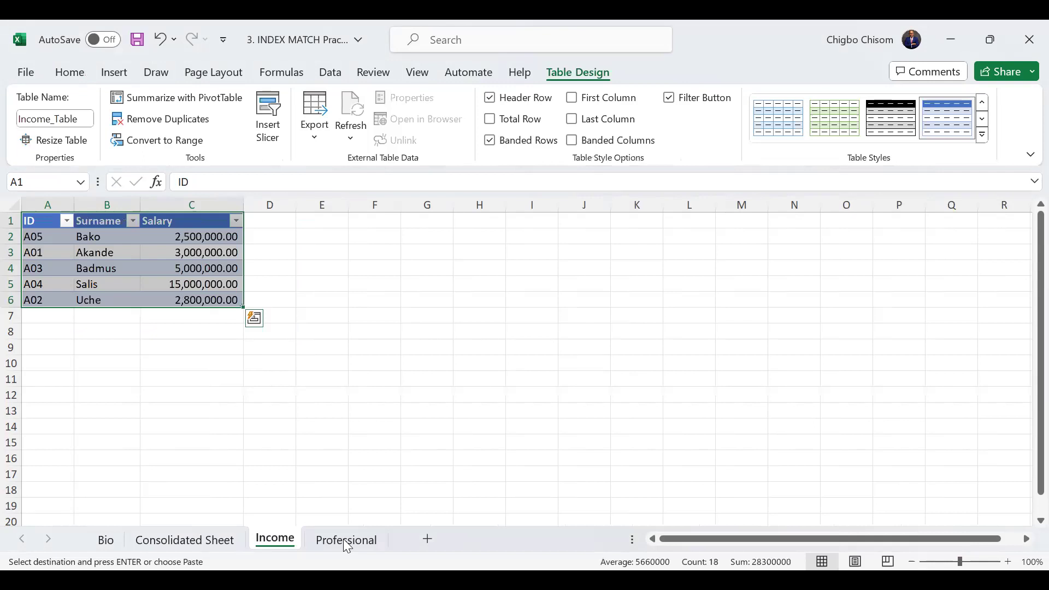
pyautogui.click(347, 540)
pyautogui.hotkey('ctrl', 'pageup')
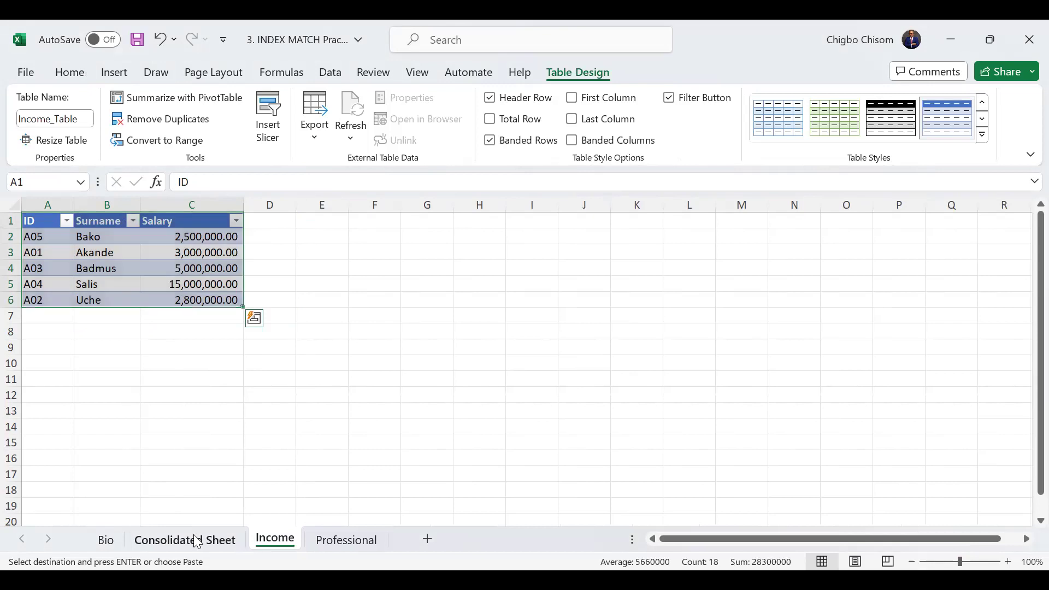
pyautogui.click(193, 534)
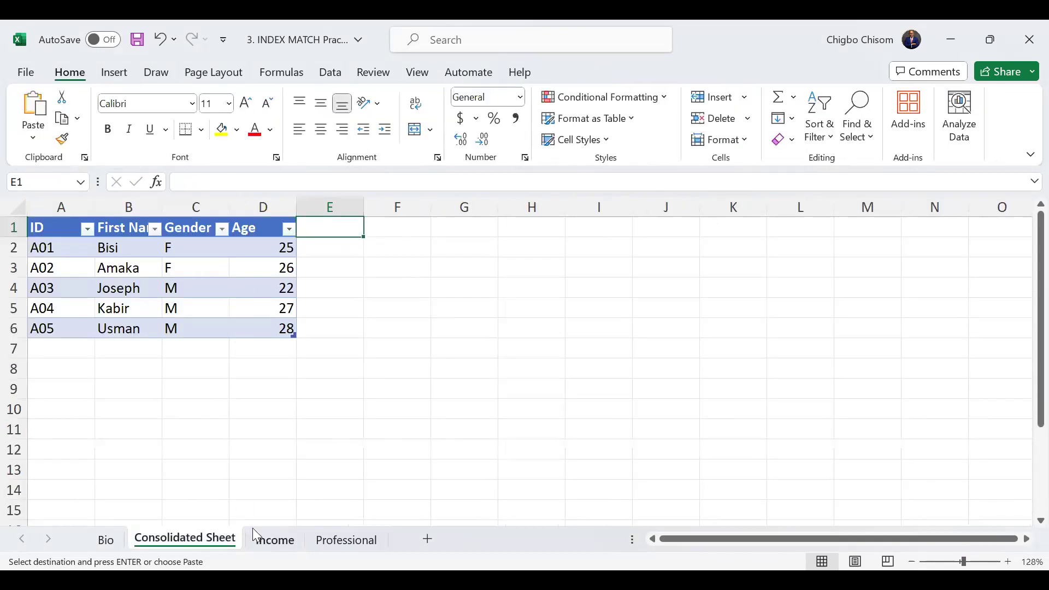
pyautogui.click(281, 540)
pyautogui.click(335, 546)
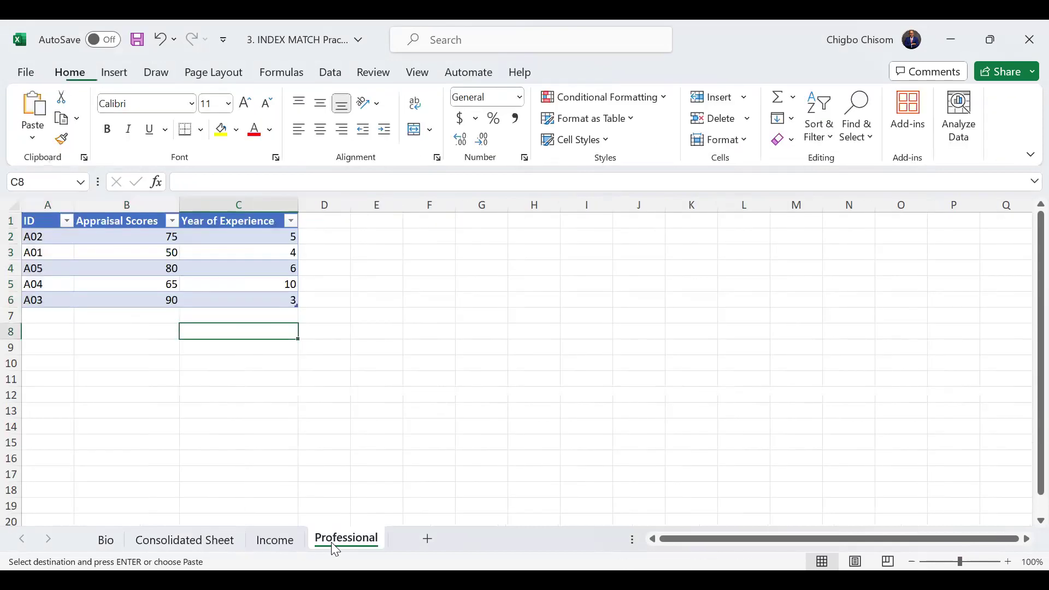
pyautogui.click(276, 541)
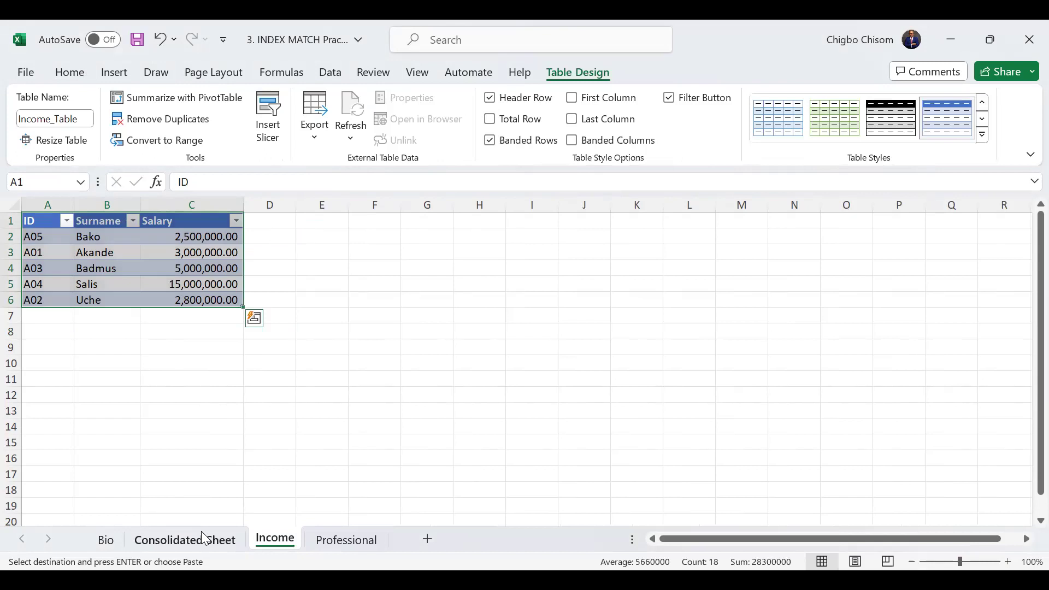
# Step: Recheck the Income and Professional tables, and autofit the widths of columns A to D on Consolidated Sheet
pyautogui.click(202, 538)
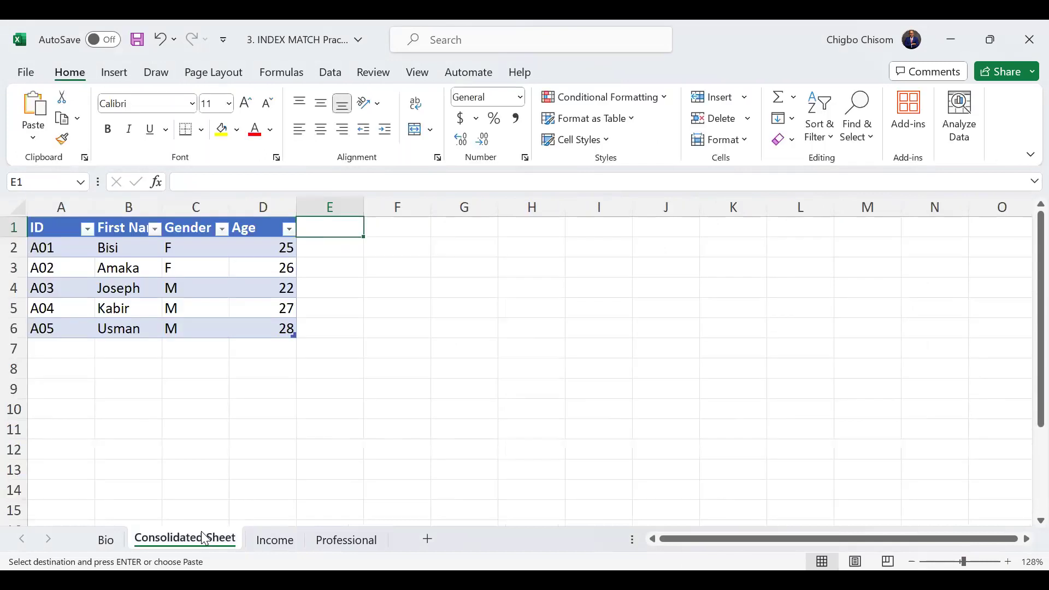
pyautogui.click(275, 540)
pyautogui.click(337, 543)
pyautogui.click(276, 541)
pyautogui.click(203, 539)
pyautogui.moveTo(72, 207); pyautogui.dragTo(293, 207)
pyautogui.doubleClick(294, 207)
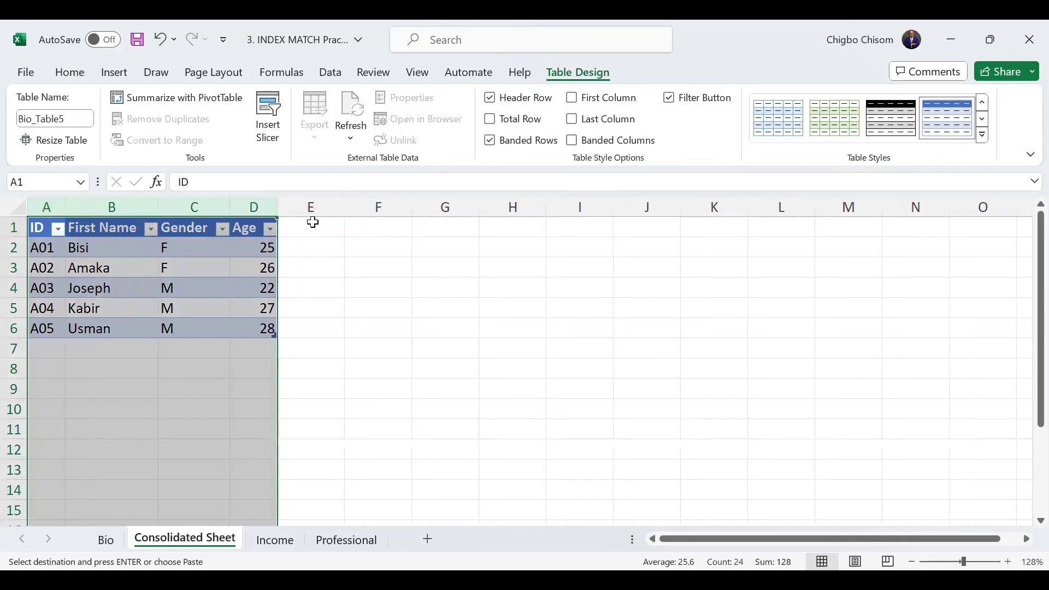
pyautogui.click(312, 223)
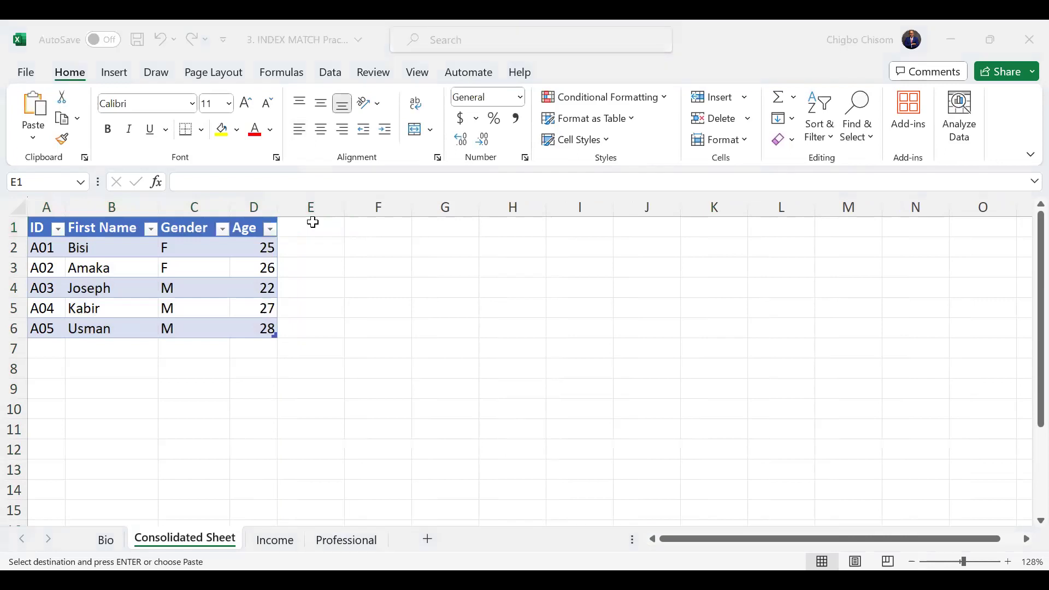
# Step: Compare the Income and Professional headers with Consolidated Sheet to decide which missing column to add first
pyautogui.click(217, 549)
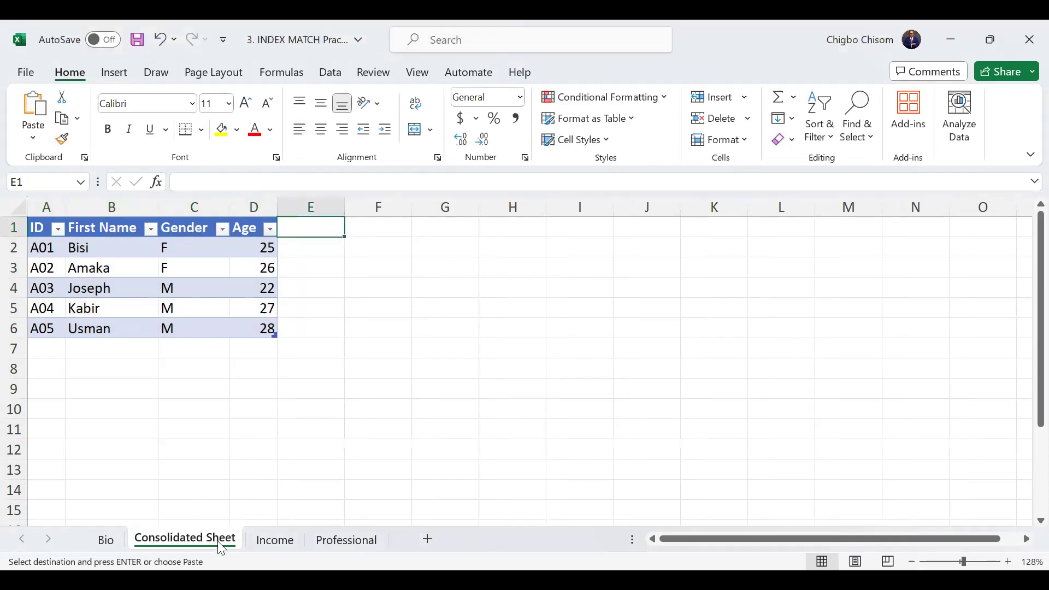
pyautogui.rightClick(220, 546)
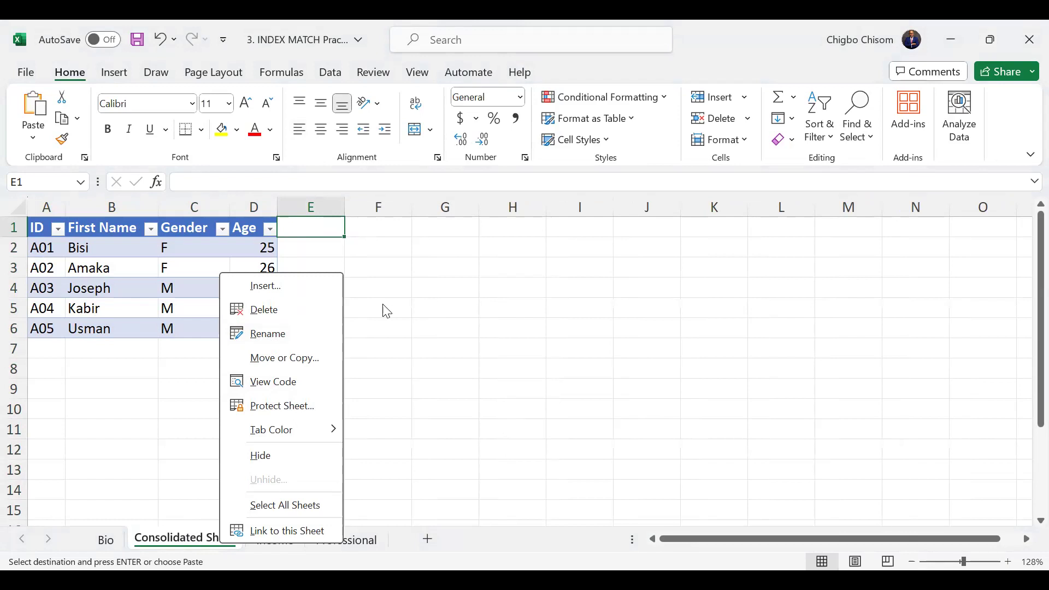
pyautogui.click(311, 226)
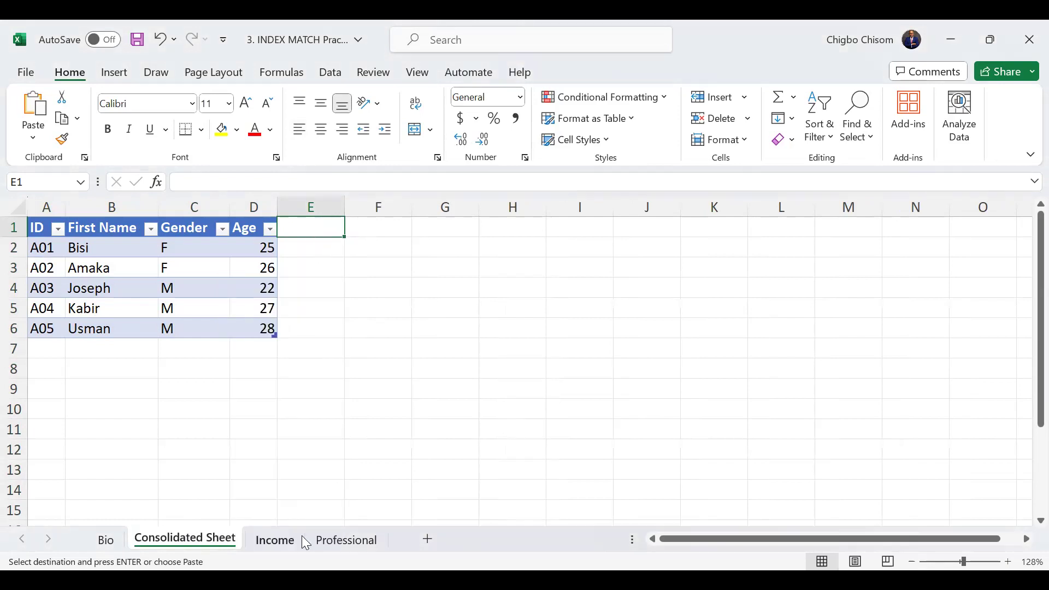
pyautogui.click(278, 540)
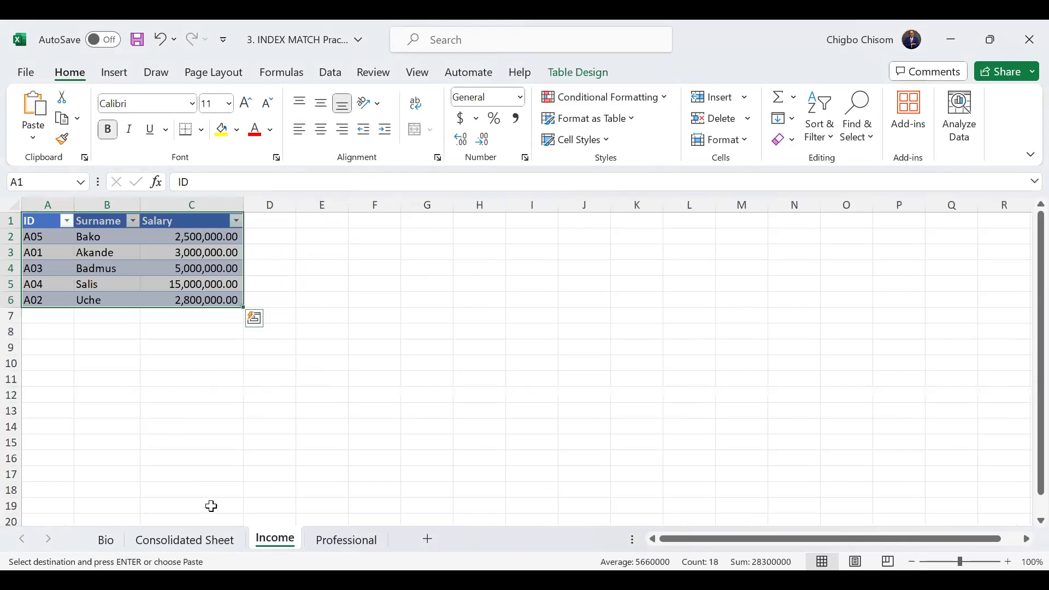
pyautogui.click(210, 542)
pyautogui.click(278, 542)
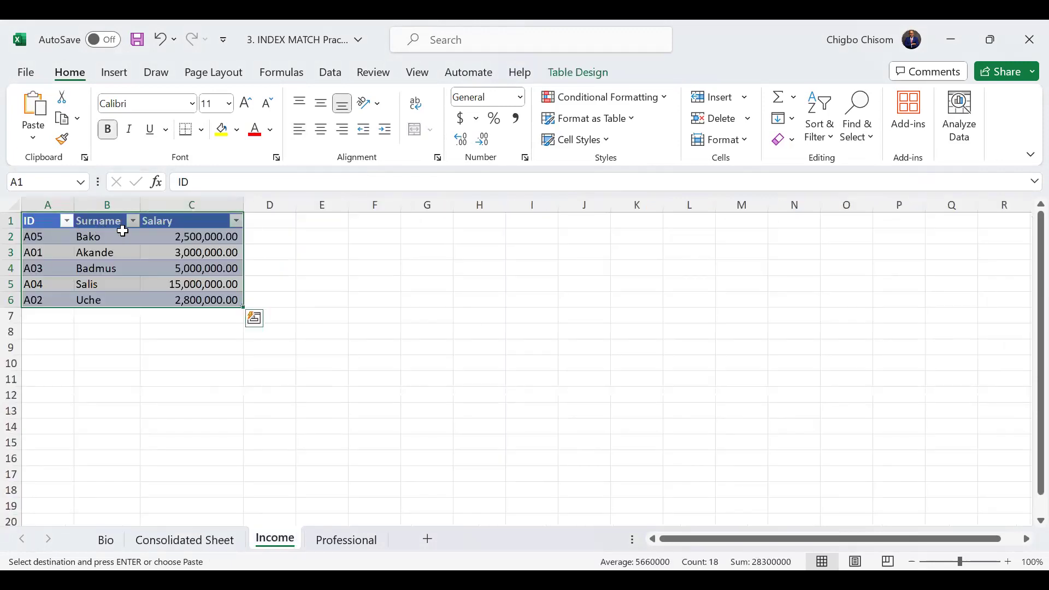
pyautogui.hotkey('alt', 'Tab')
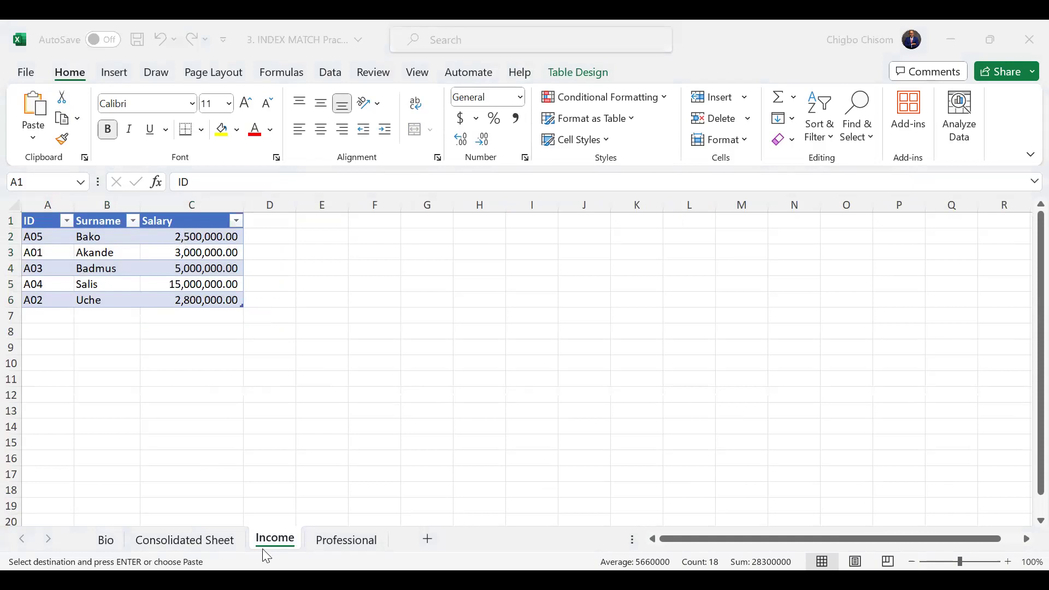
pyautogui.click(355, 547)
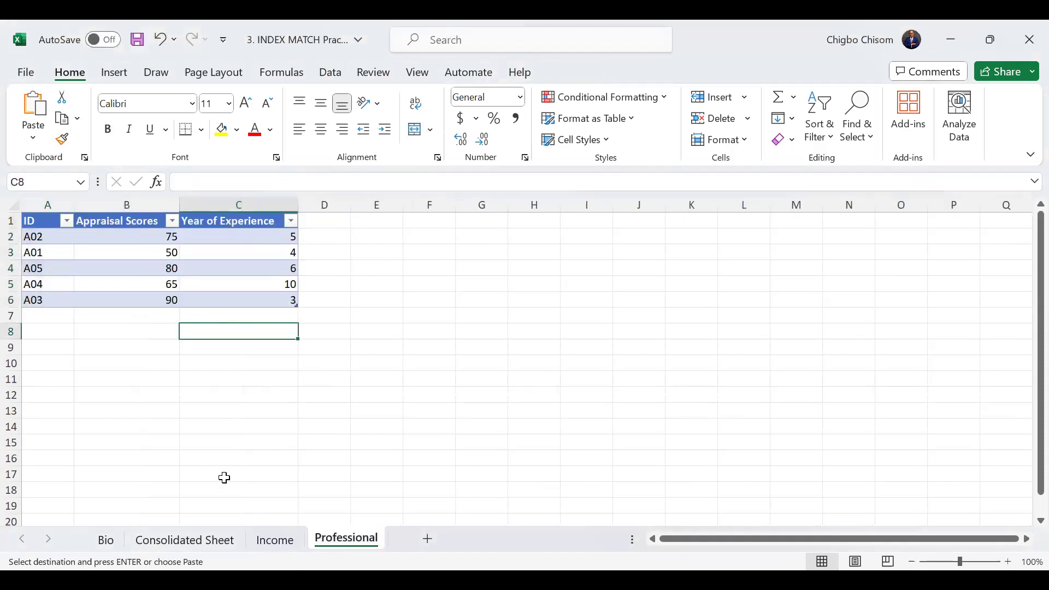
pyautogui.click(276, 539)
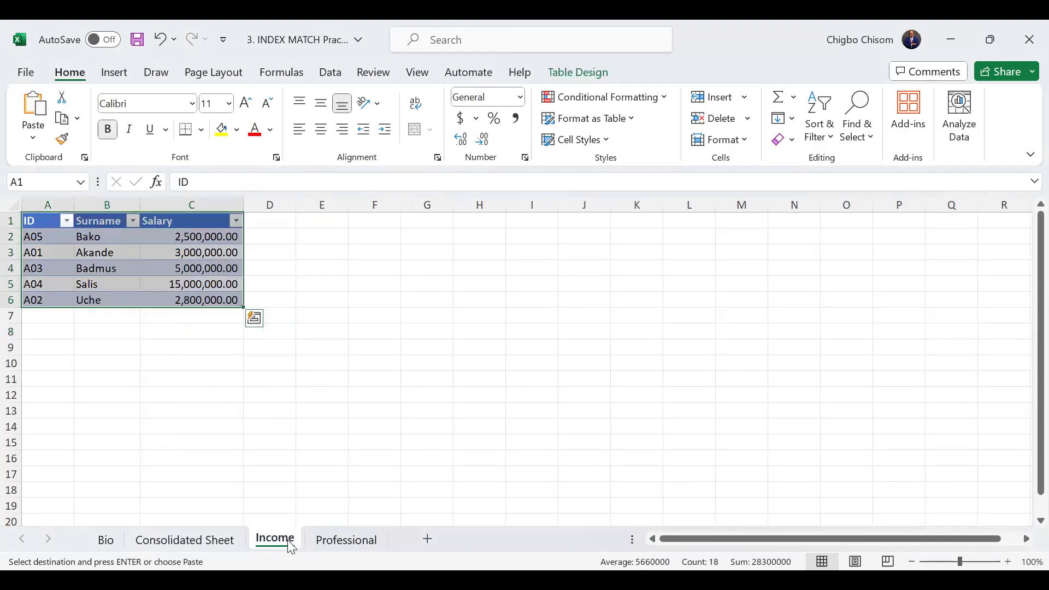
pyautogui.click(221, 541)
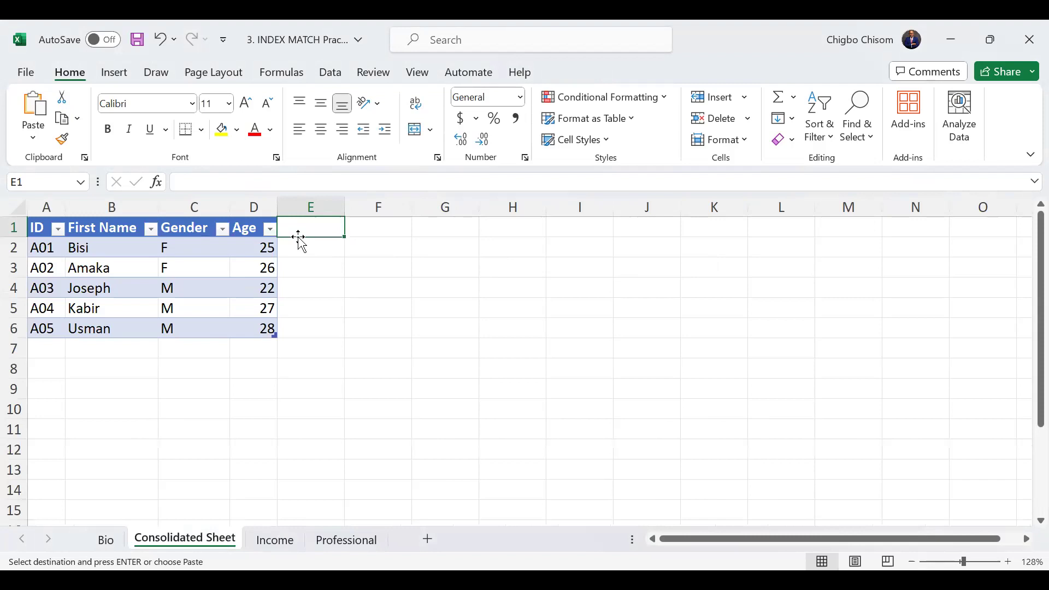
# Step: Add a Surname column to the Consolidated Sheet table in cell E1 and autofit column E
pyautogui.click(299, 227)
pyautogui.write('Surname')
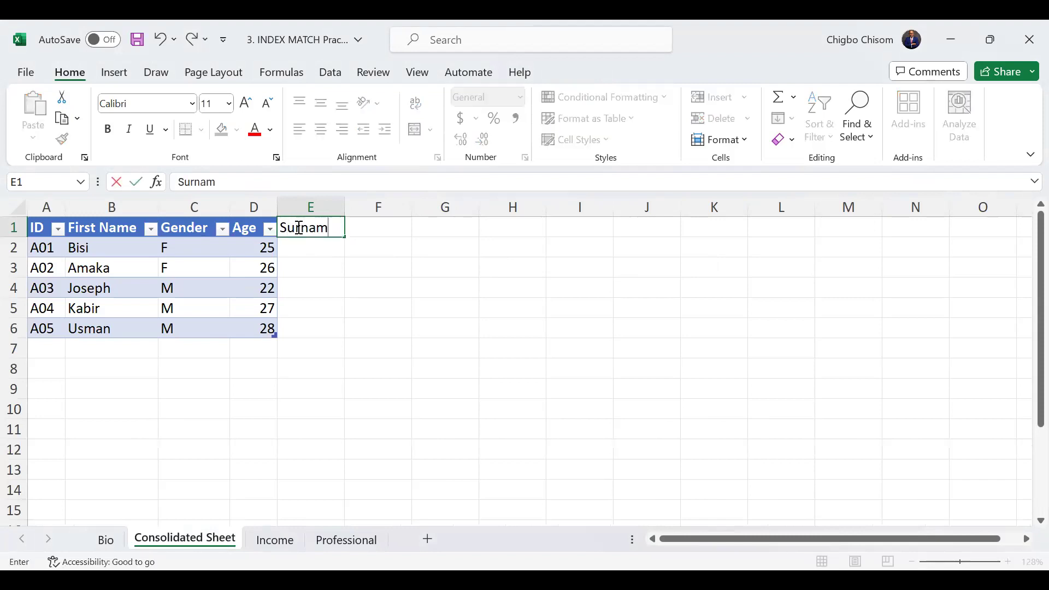
pyautogui.press('Return')
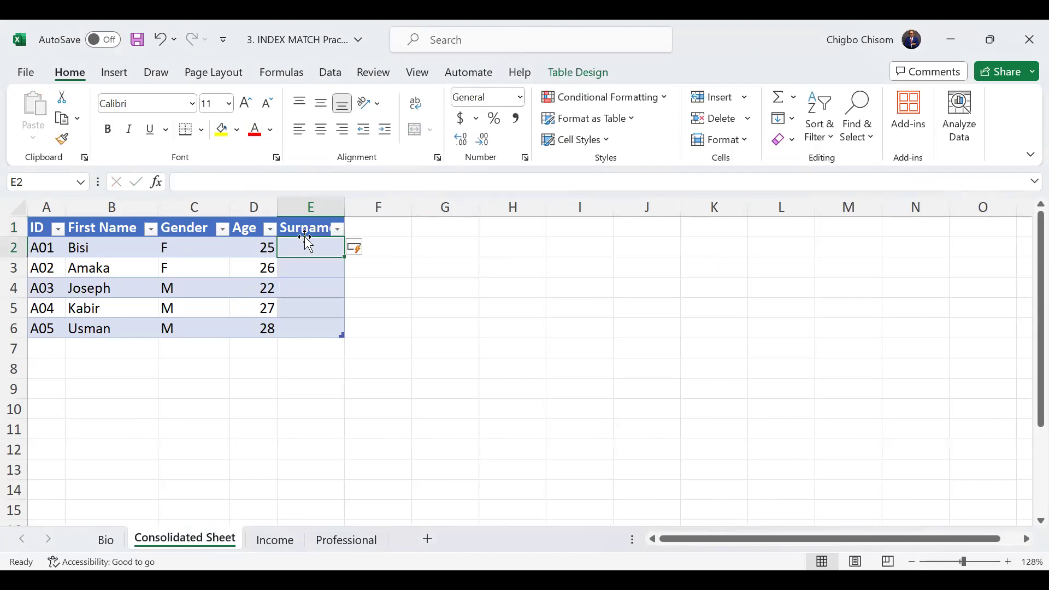
pyautogui.doubleClick(345, 208)
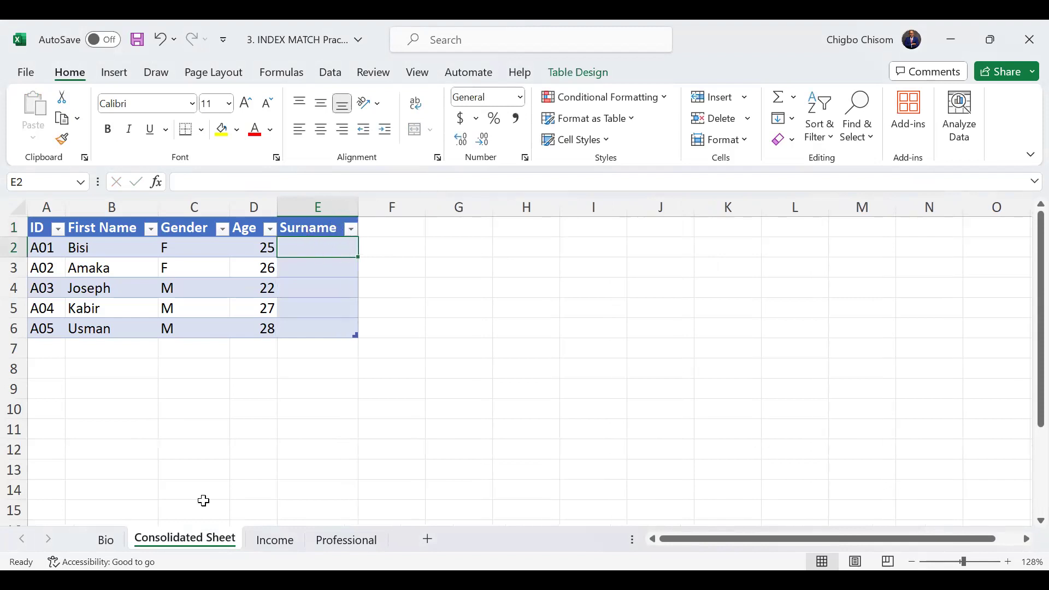
# Step: Examine the ID order and Surname values in the Income table against Consolidated Sheet, and look over the Professional table
pyautogui.click(274, 539)
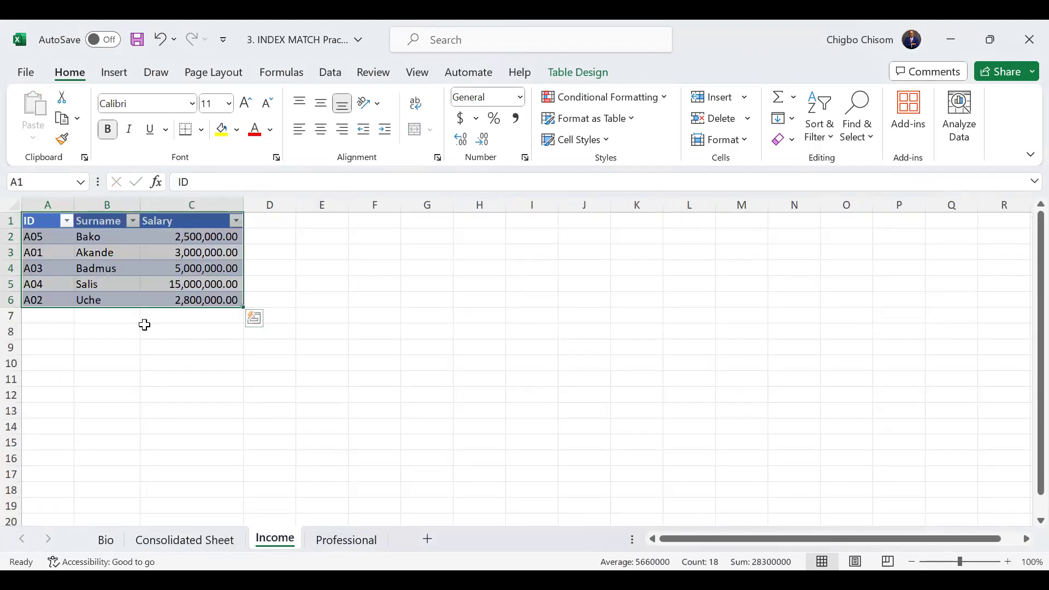
pyautogui.click(340, 540)
pyautogui.click(235, 521)
pyautogui.click(211, 538)
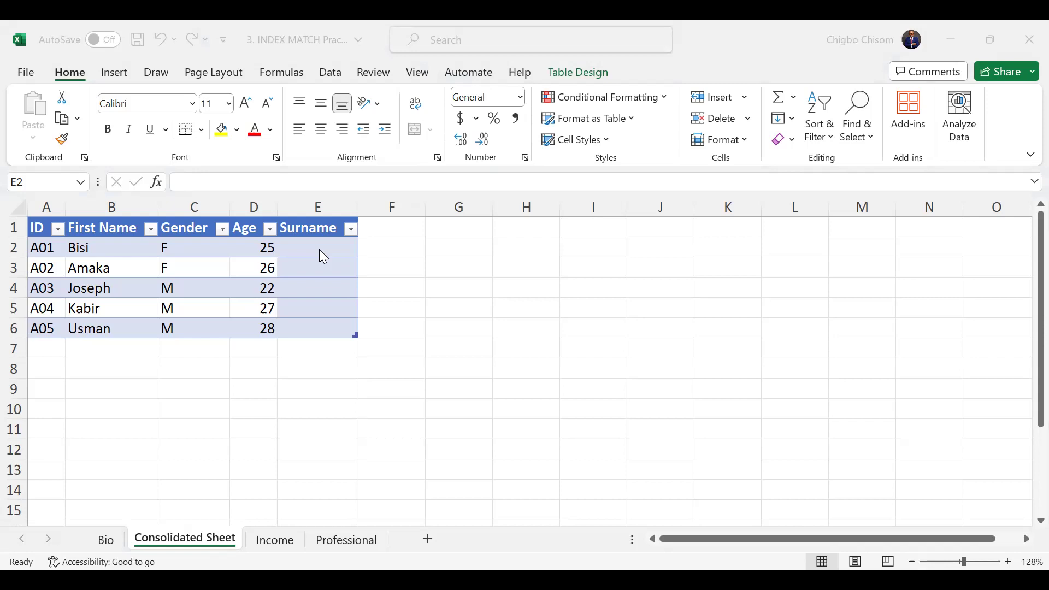
pyautogui.click(283, 546)
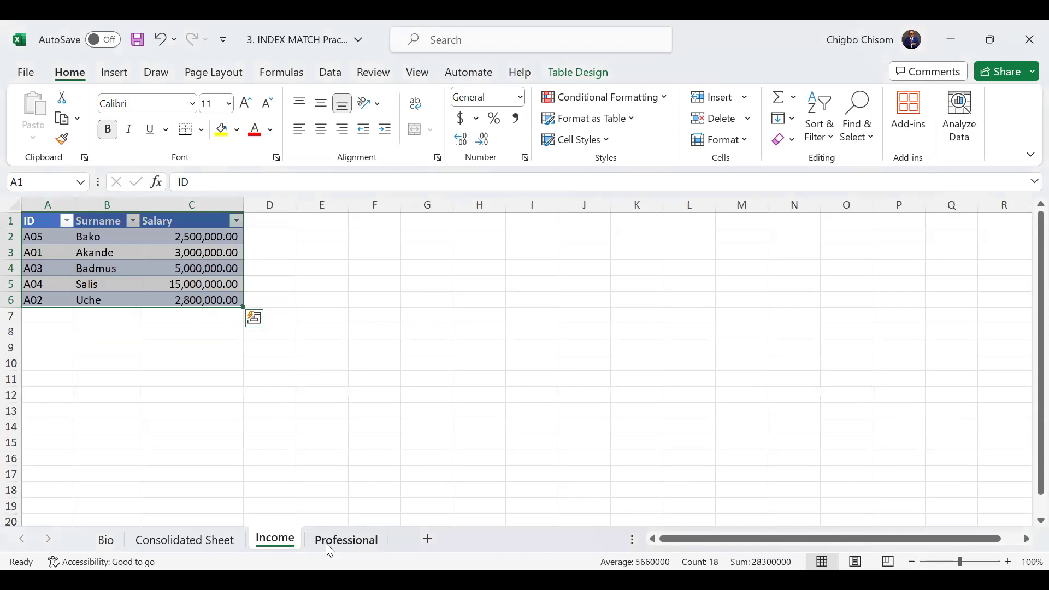
pyautogui.click(328, 544)
pyautogui.click(263, 548)
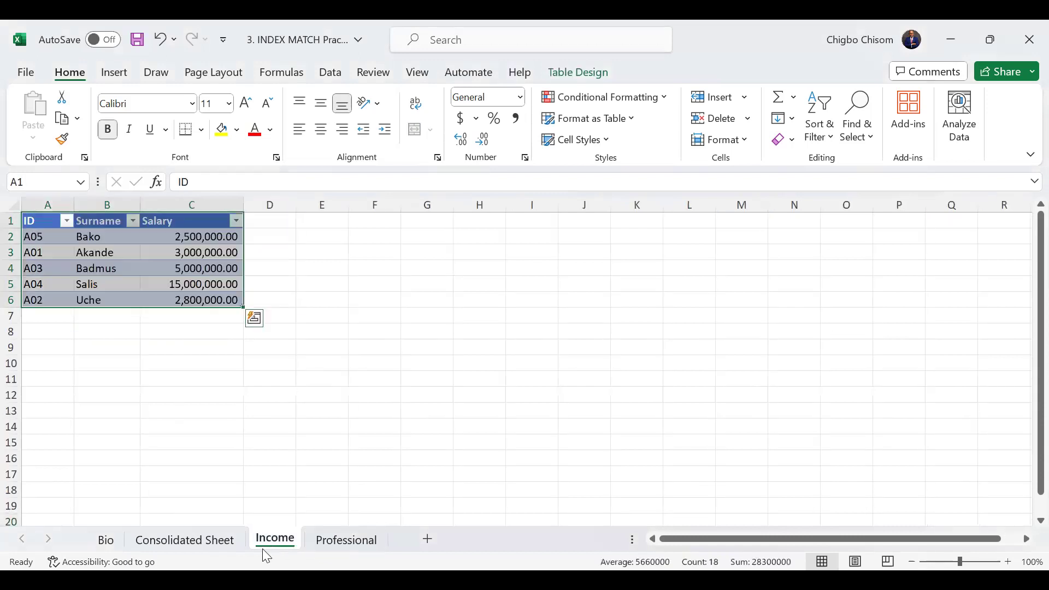
pyautogui.click(215, 549)
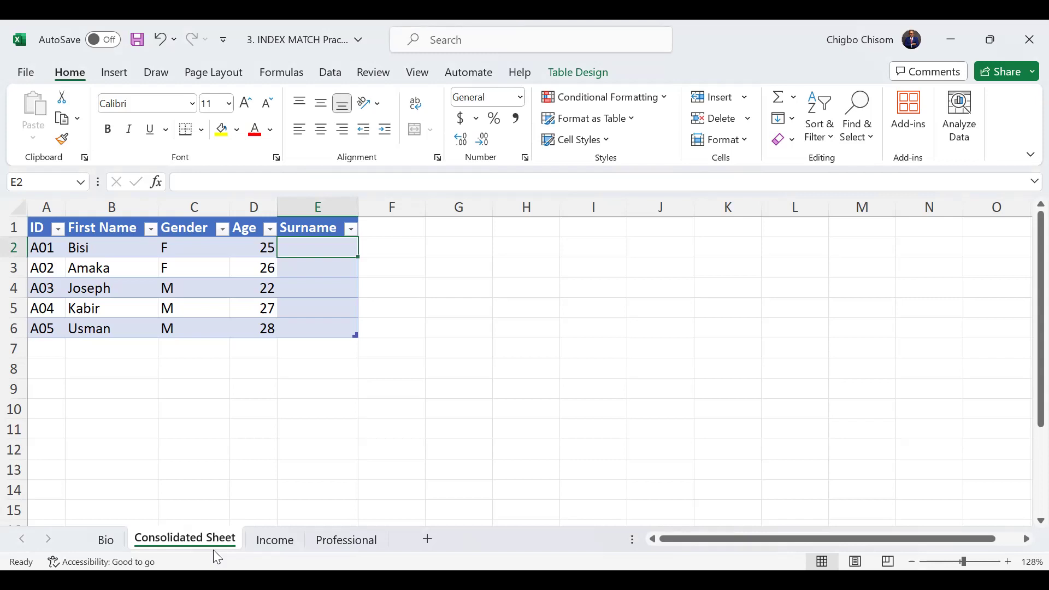
pyautogui.click(271, 543)
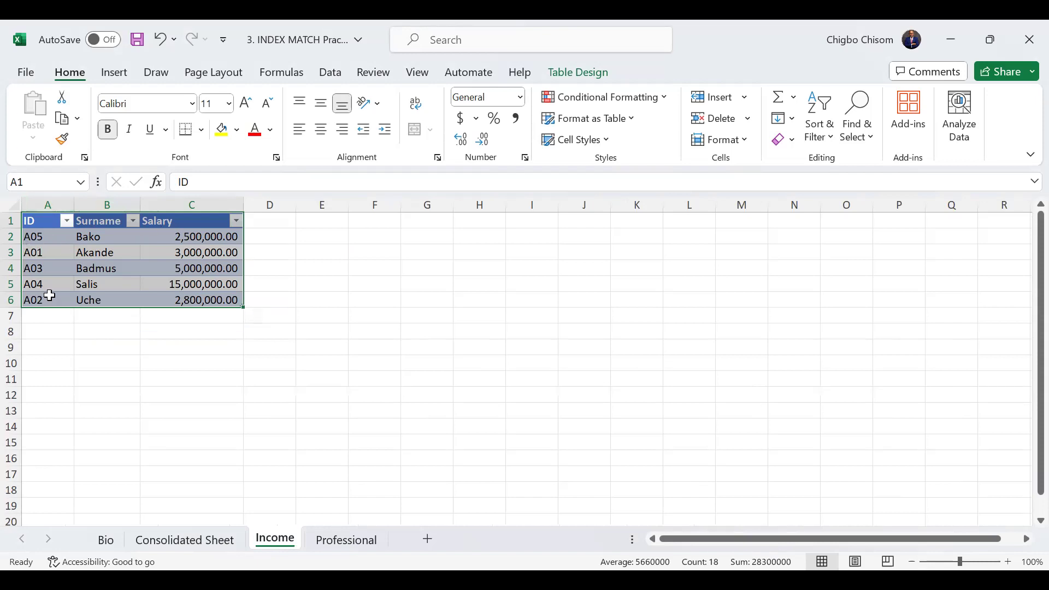
pyautogui.click(209, 544)
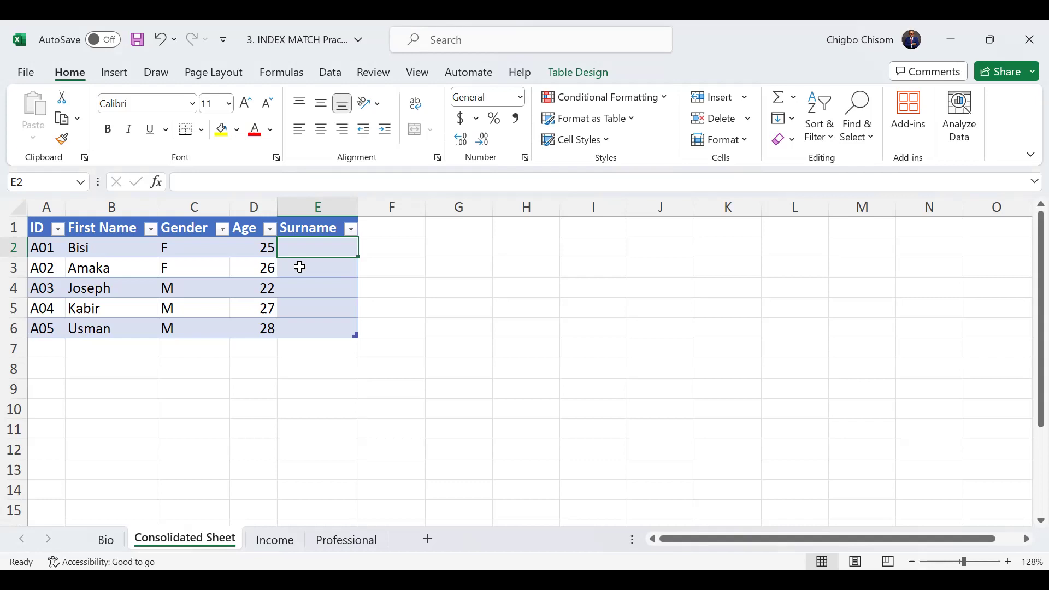
# Step: Start an INDEX formula in cell E2 of Consolidated Sheet with Income_Table[Surname] as its array
pyautogui.write('=')
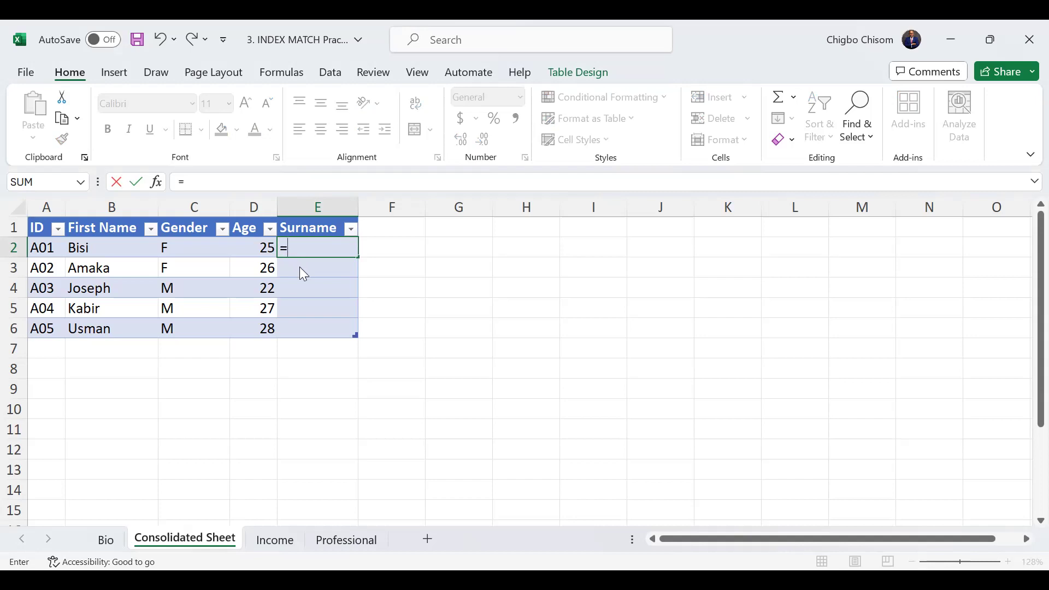
pyautogui.write('index')
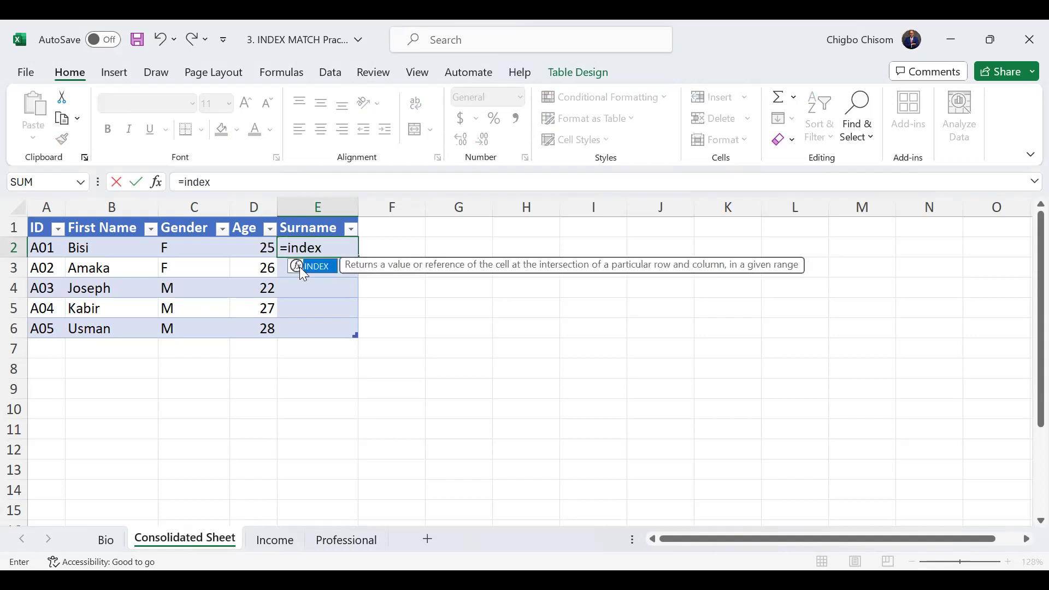
pyautogui.doubleClick(300, 267)
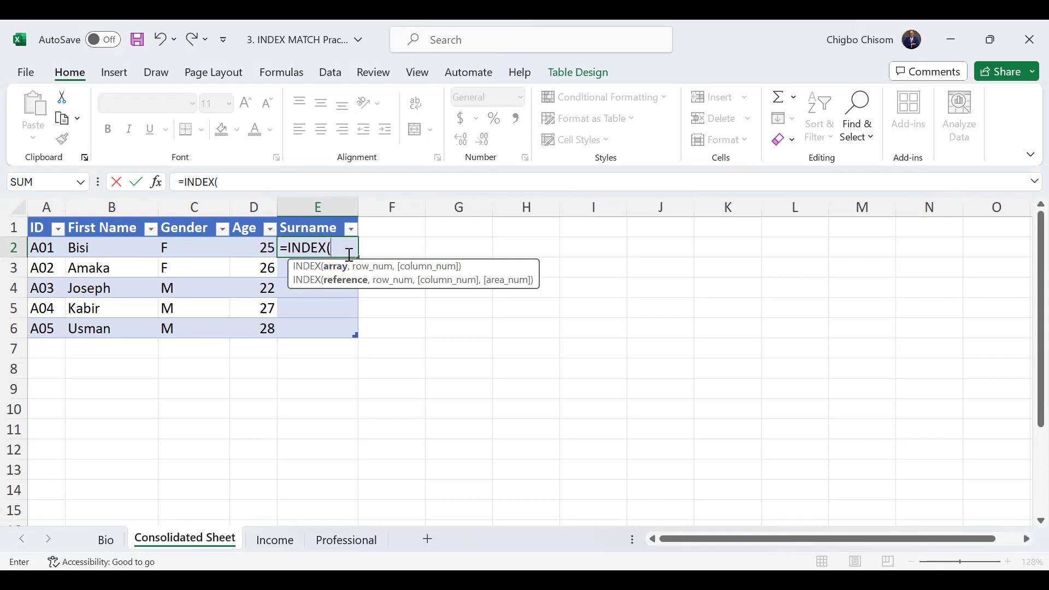
pyautogui.write('i')
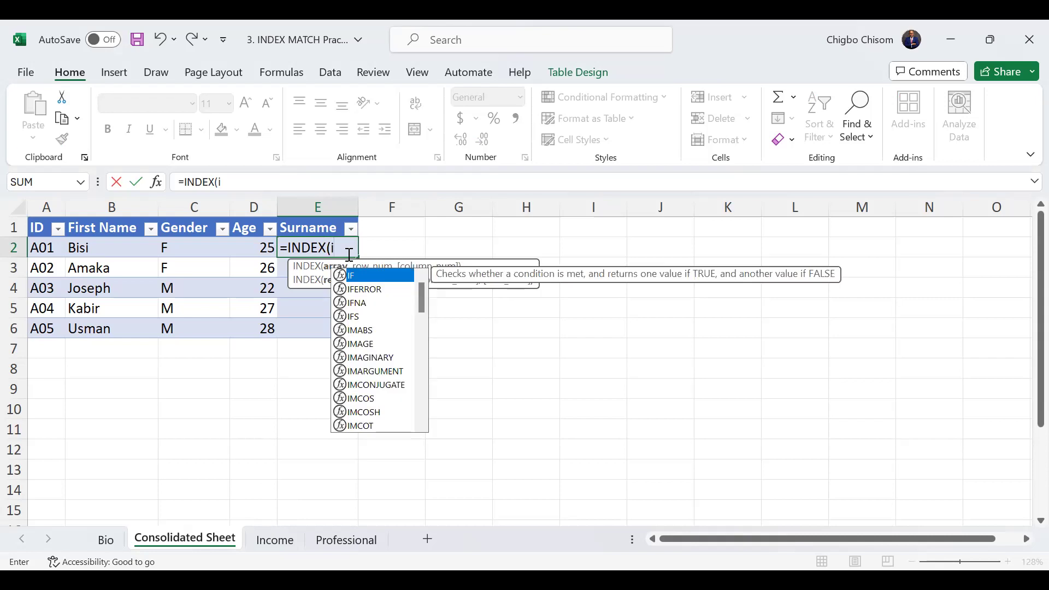
pyautogui.write('ncom')
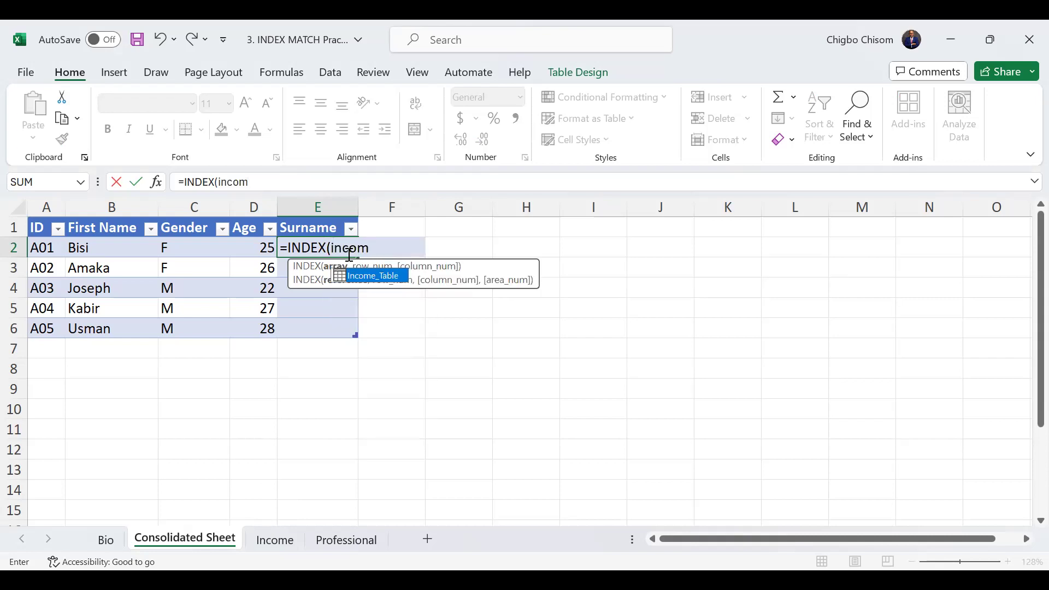
pyautogui.press('Tab')
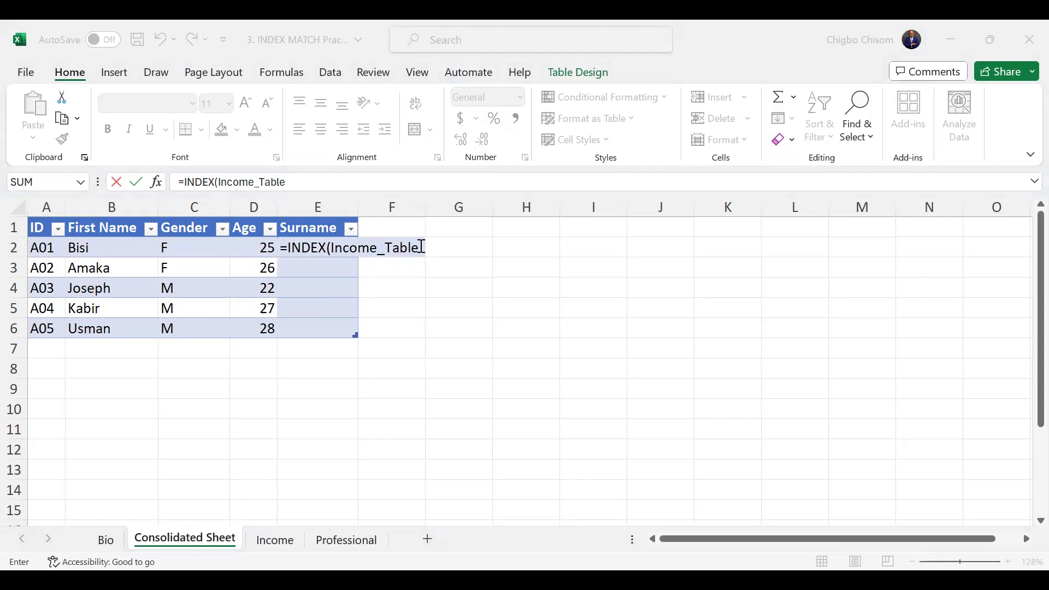
pyautogui.write('[')
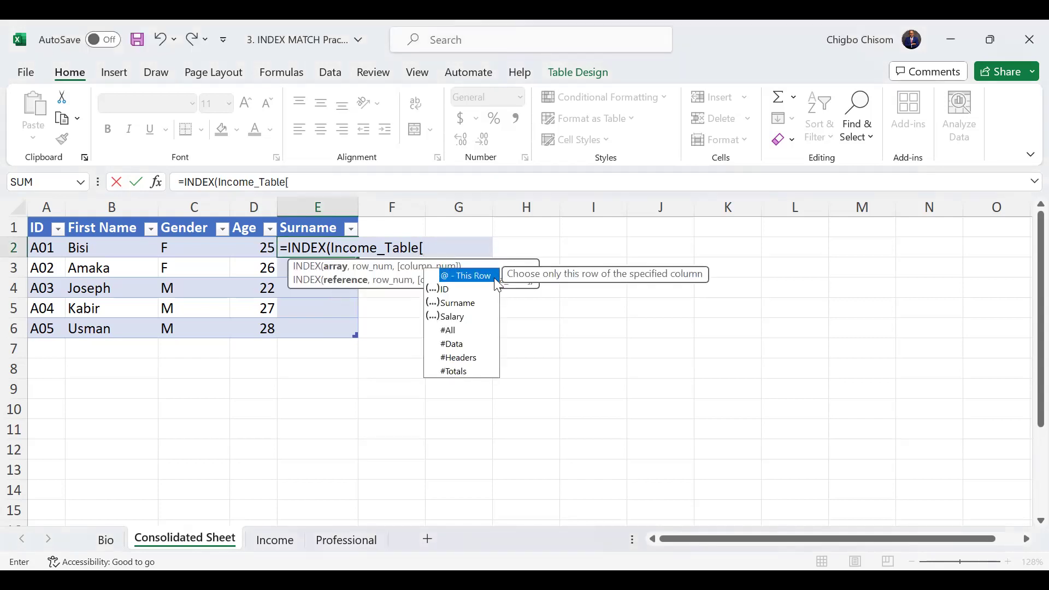
pyautogui.click(466, 306)
pyautogui.doubleClick(464, 303)
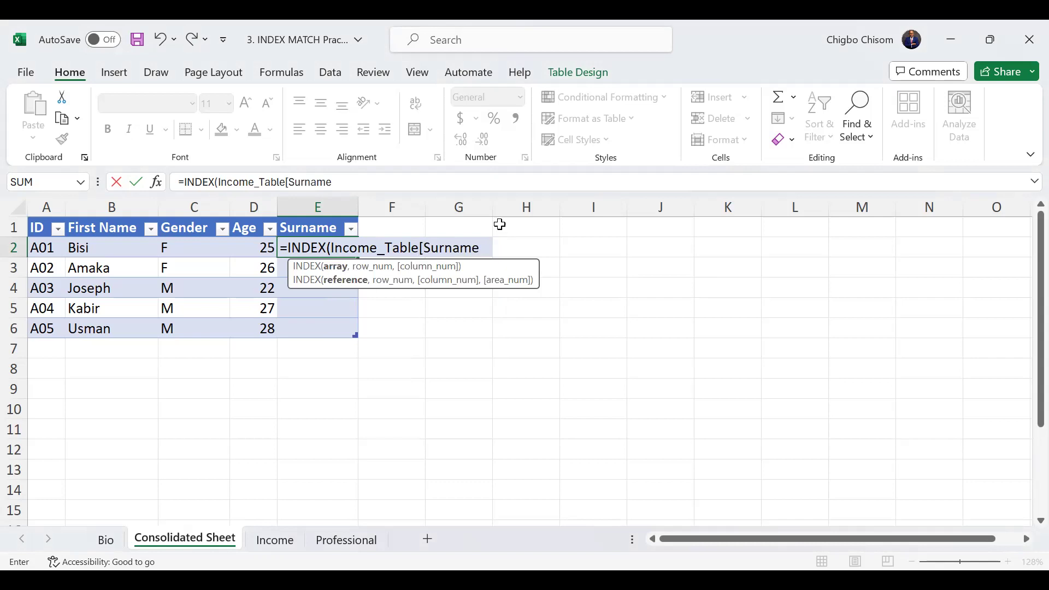
pyautogui.write('],')
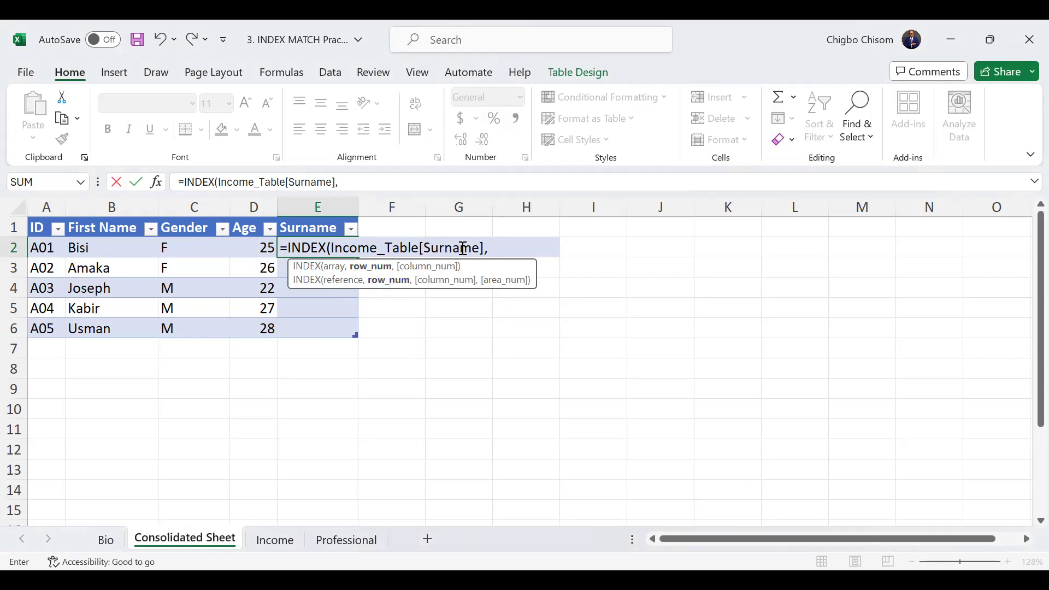
pyautogui.write('matc')
pyautogui.press('Tab')
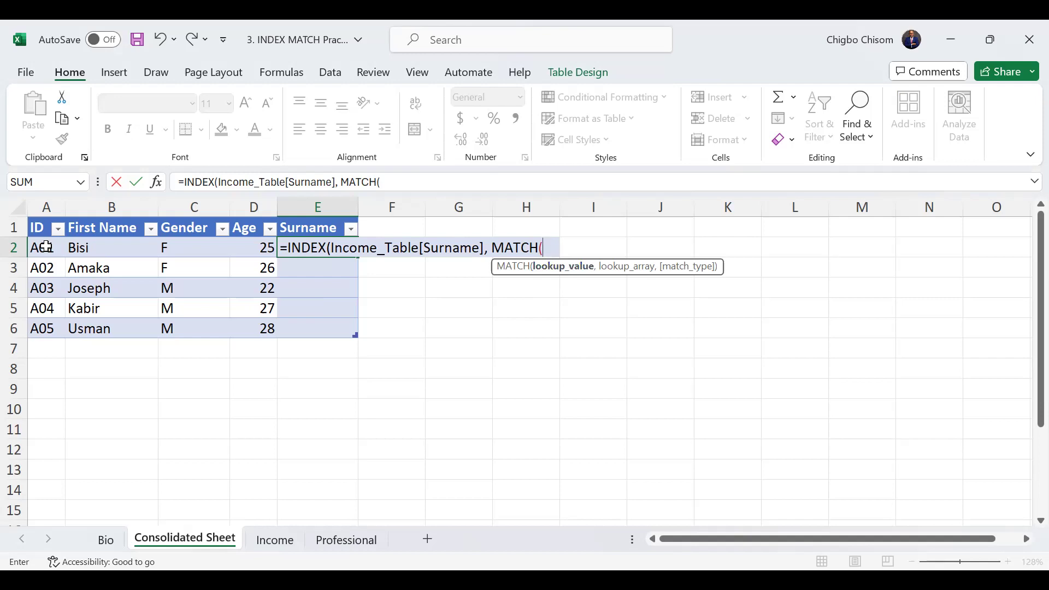
pyautogui.click(46, 248)
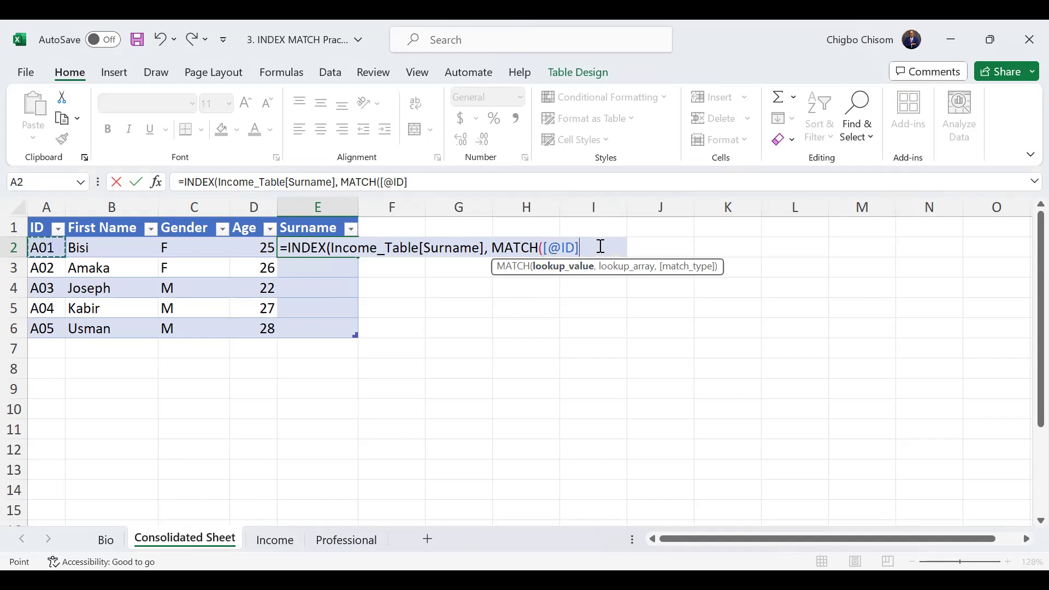
pyautogui.write(',')
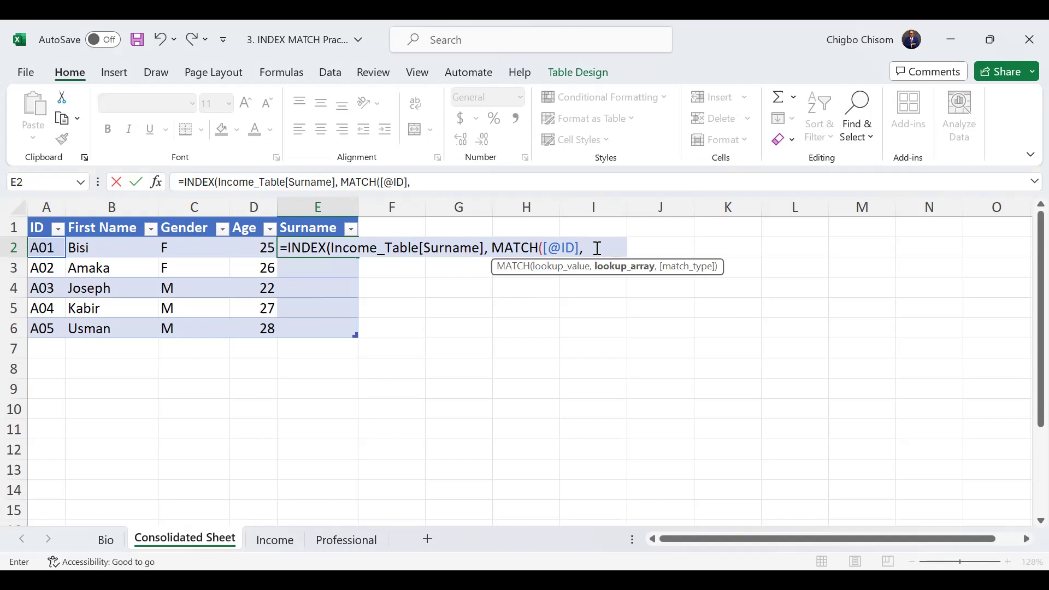
# Step: Complete the Surname formula with Income_Table[ID] as the lookup array and match type 0, and enter it into the column
pyautogui.write('inc')
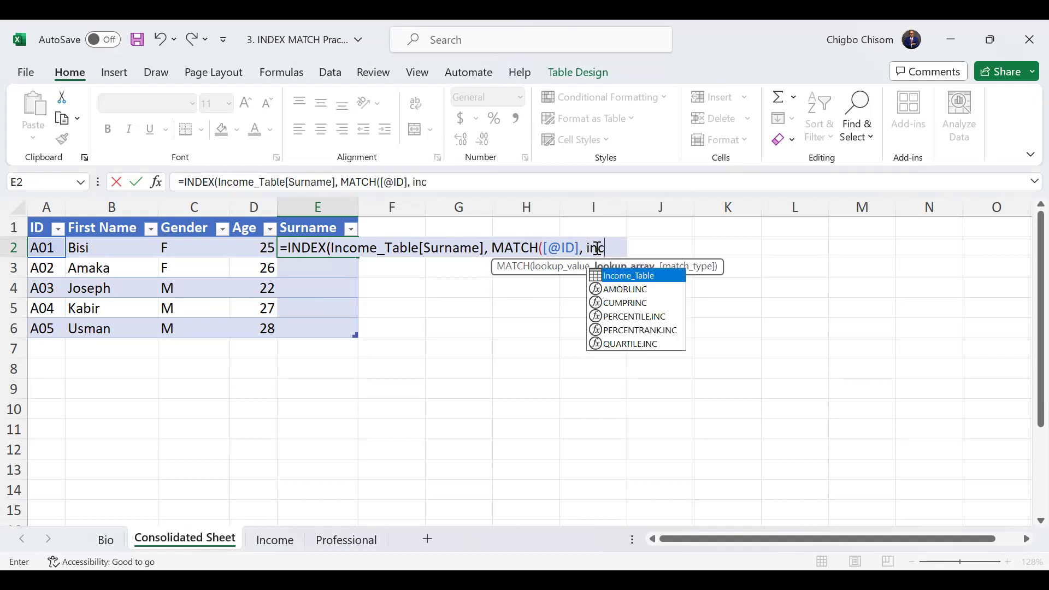
pyautogui.press('Tab')
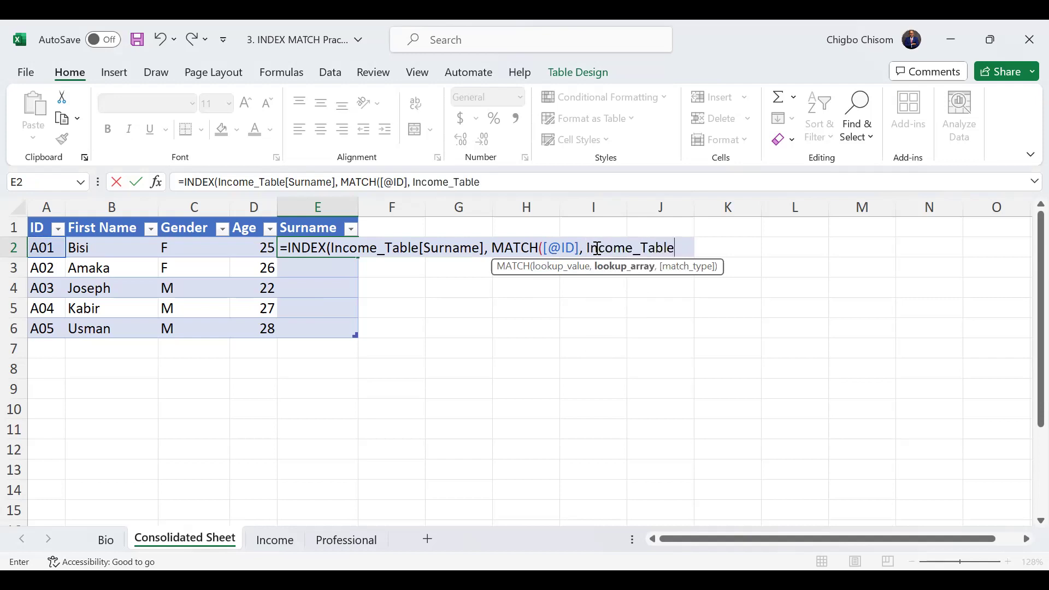
pyautogui.write('[')
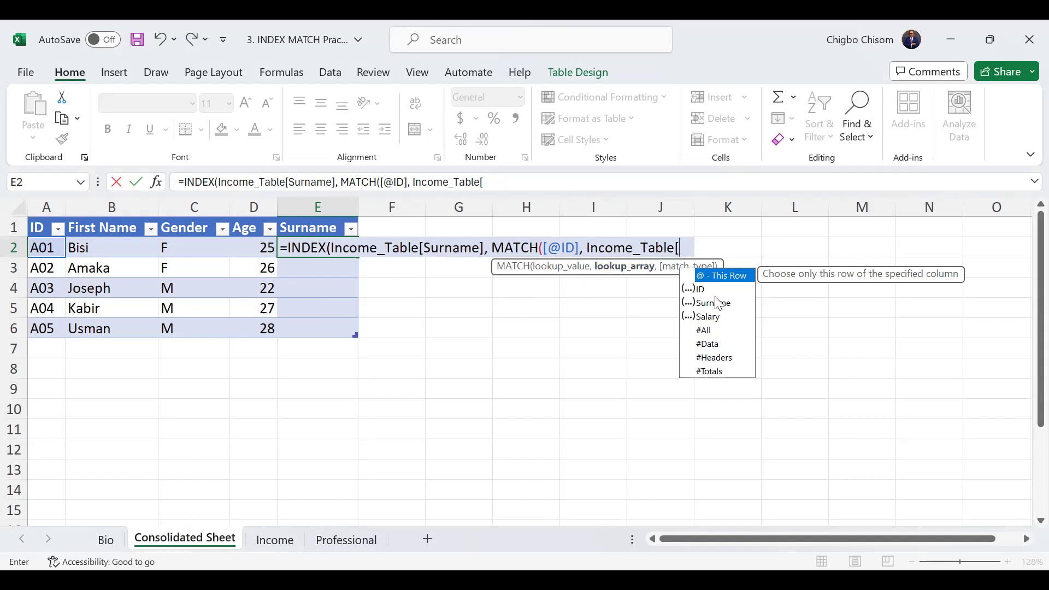
pyautogui.press('Down')
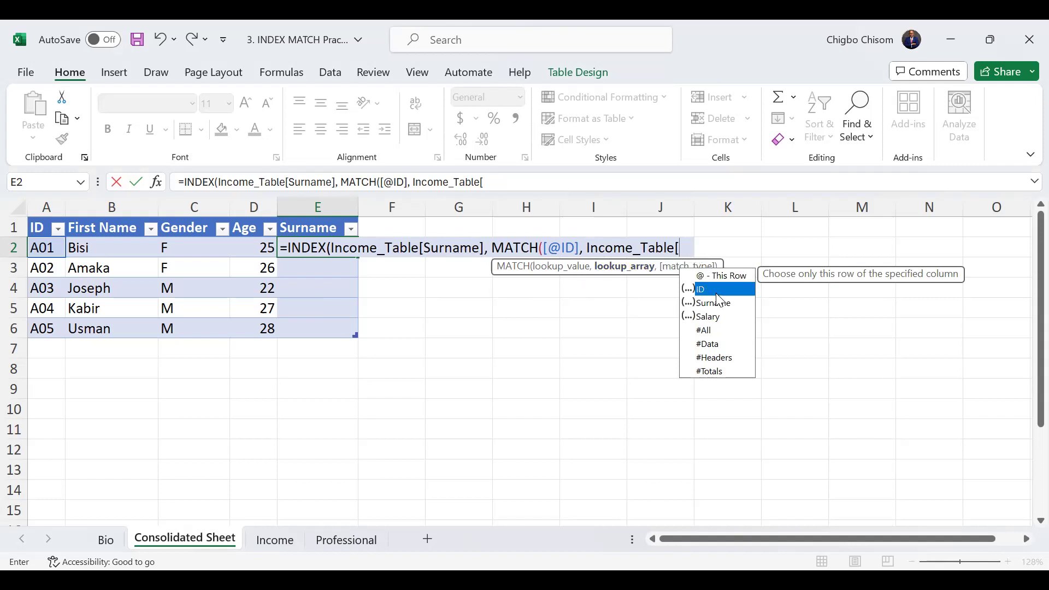
pyautogui.doubleClick(714, 289)
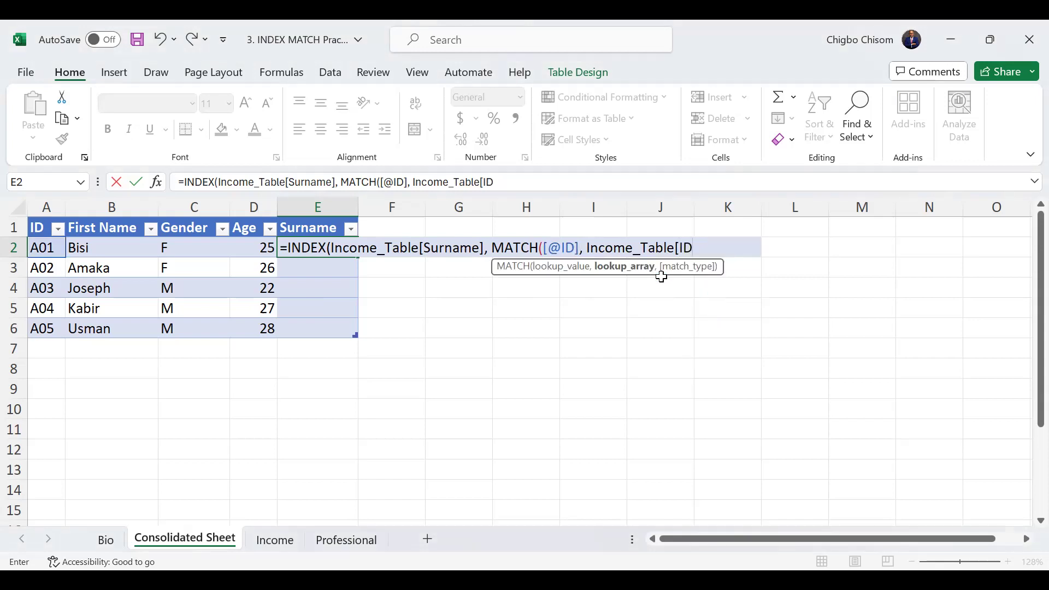
pyautogui.write('],')
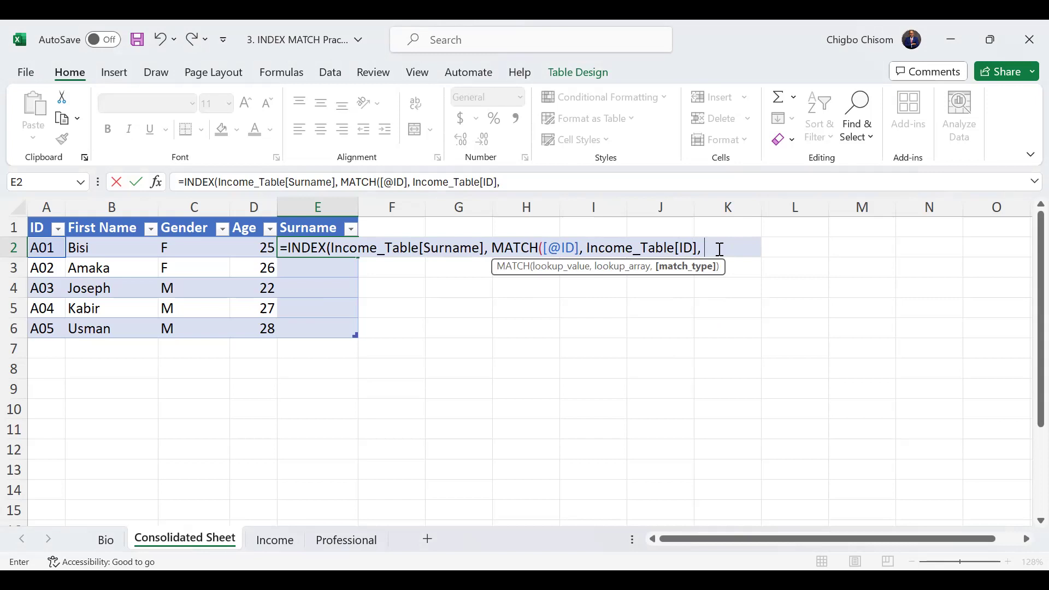
pyautogui.write('0')
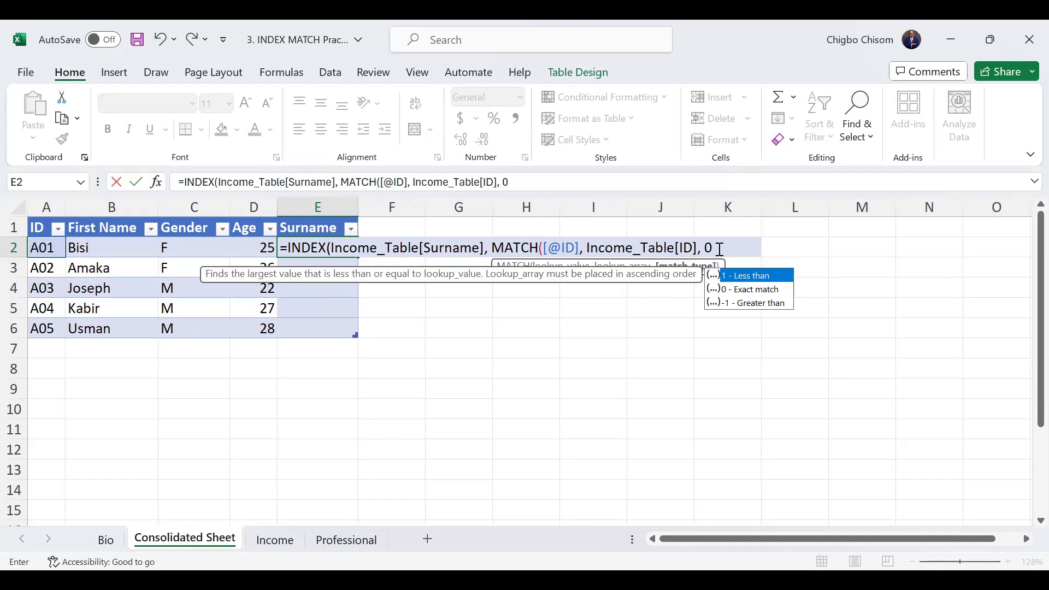
pyautogui.press('Return')
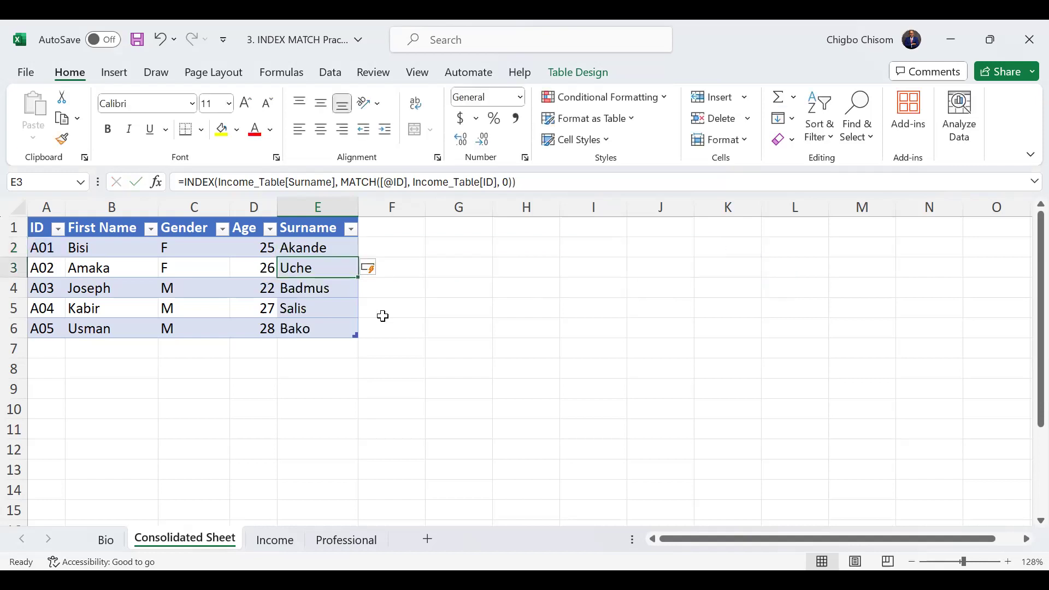
# Step: Compare the looked-up surnames in Consolidated Sheet with the ID and Surname pairs in the Income table
pyautogui.click(317, 248)
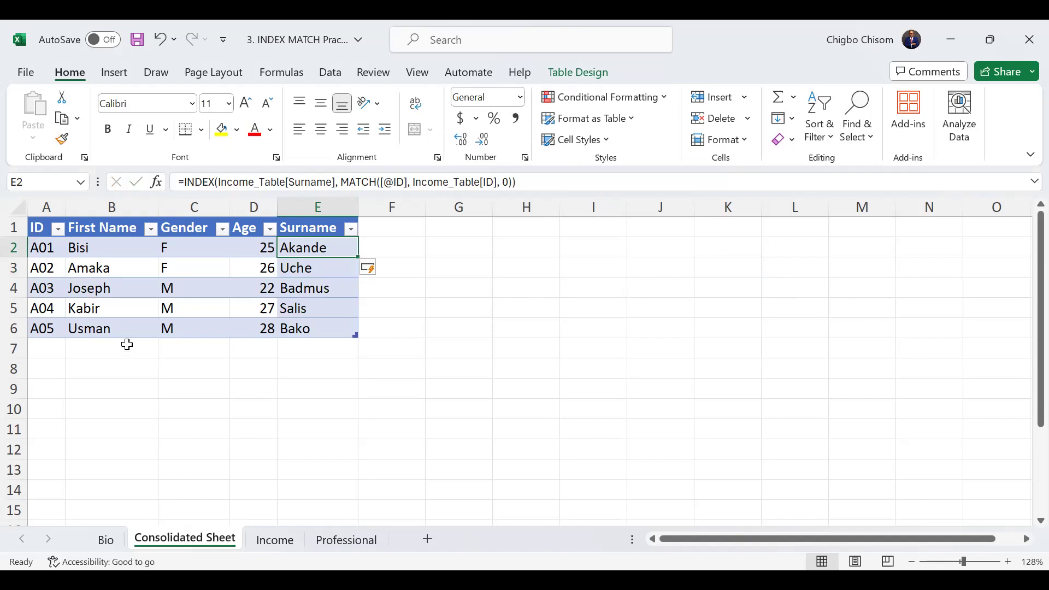
pyautogui.click(279, 548)
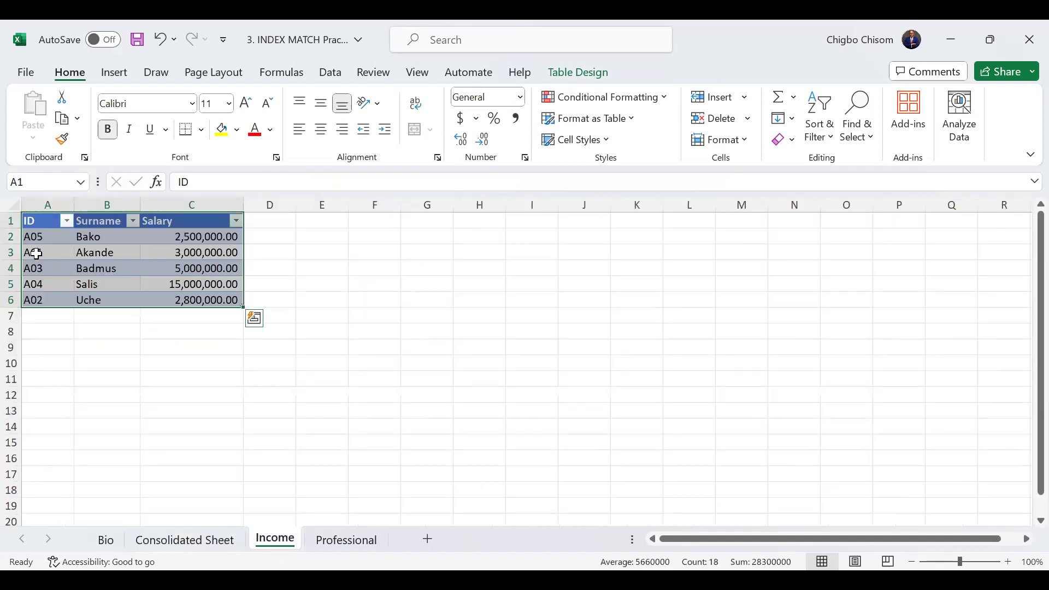
pyautogui.click(103, 253)
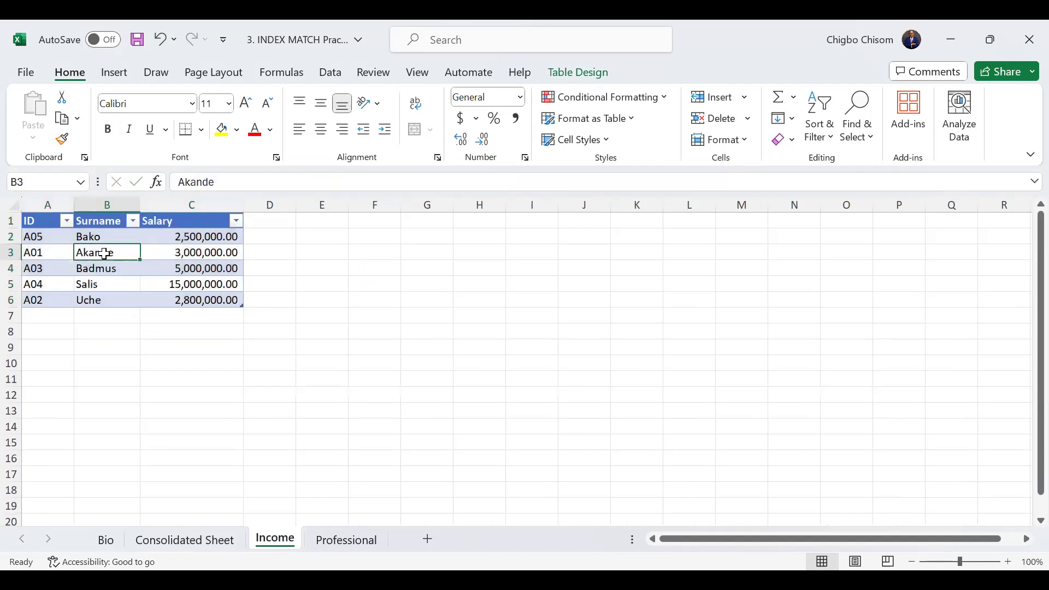
pyautogui.click(215, 540)
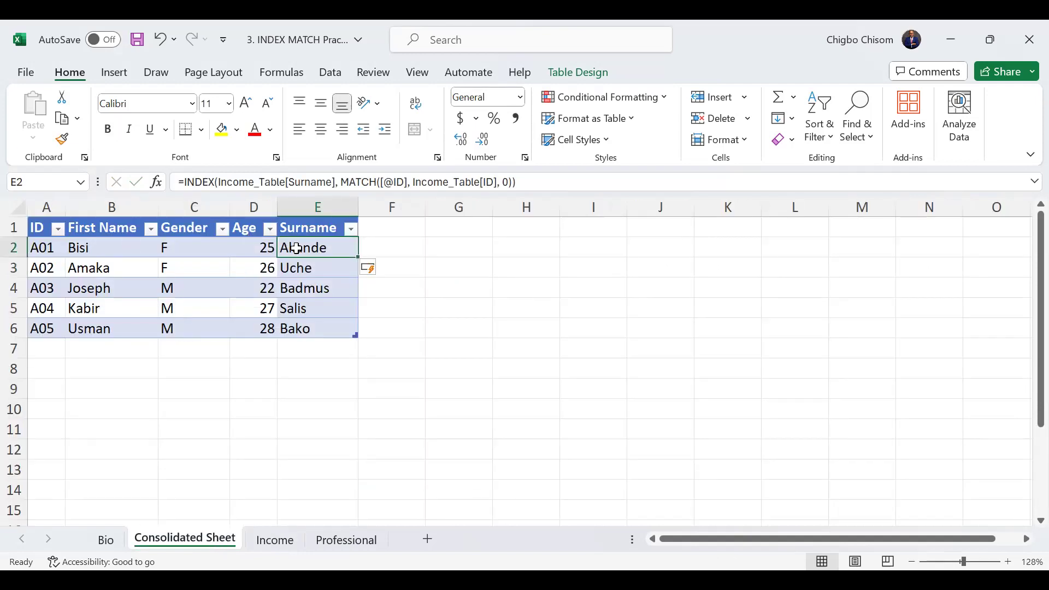
pyautogui.click(291, 539)
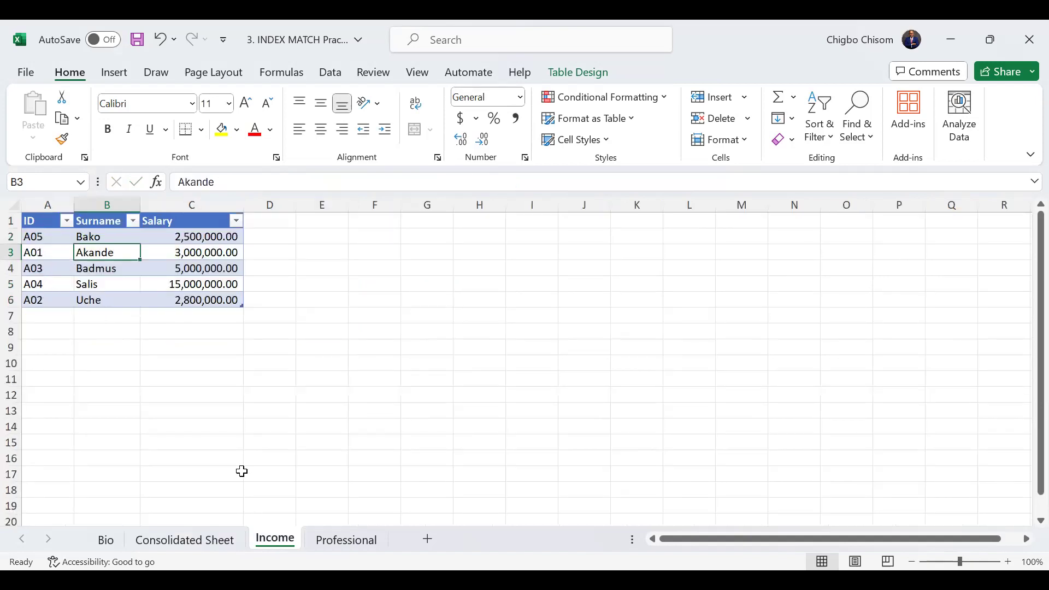
pyautogui.click(220, 549)
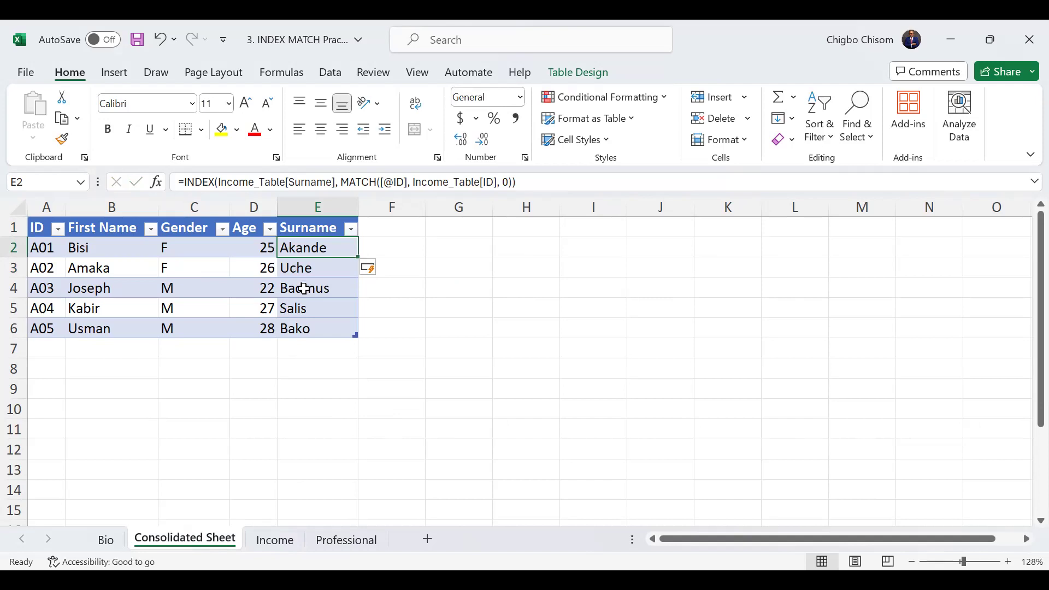
pyautogui.click(277, 540)
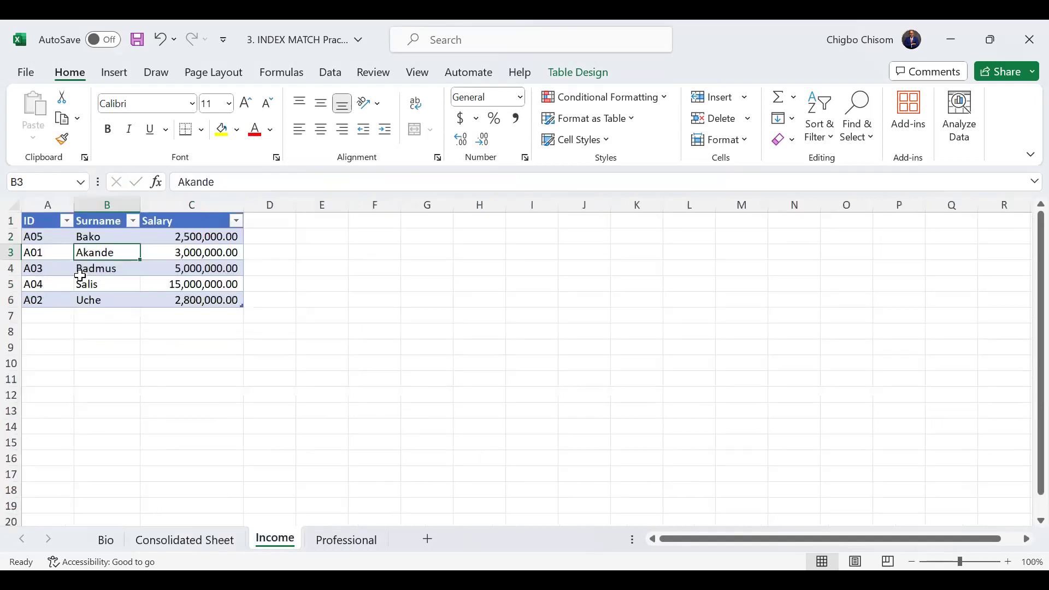
pyautogui.click(228, 539)
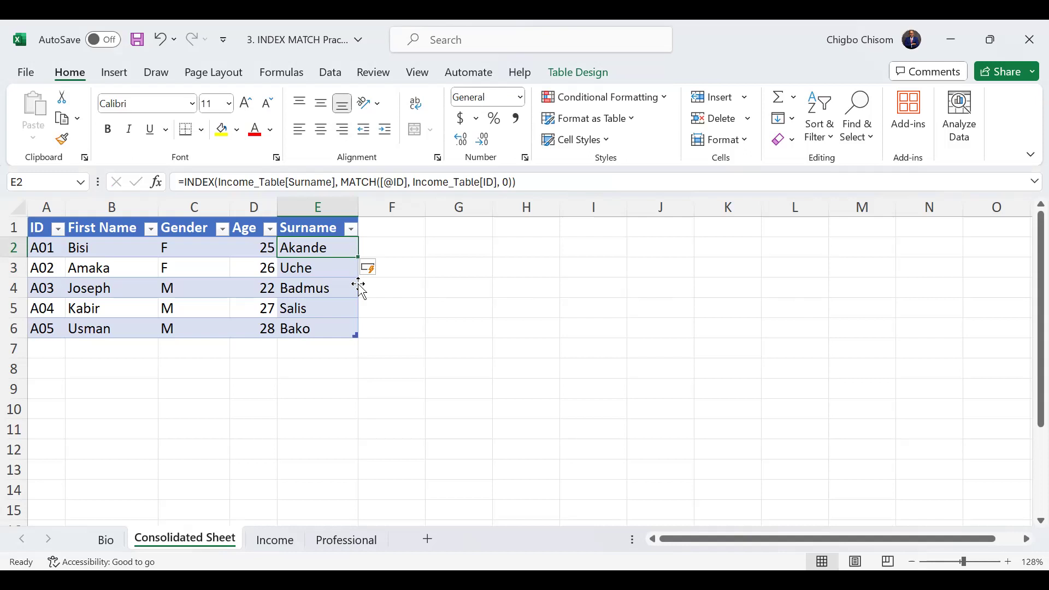
pyautogui.click(393, 228)
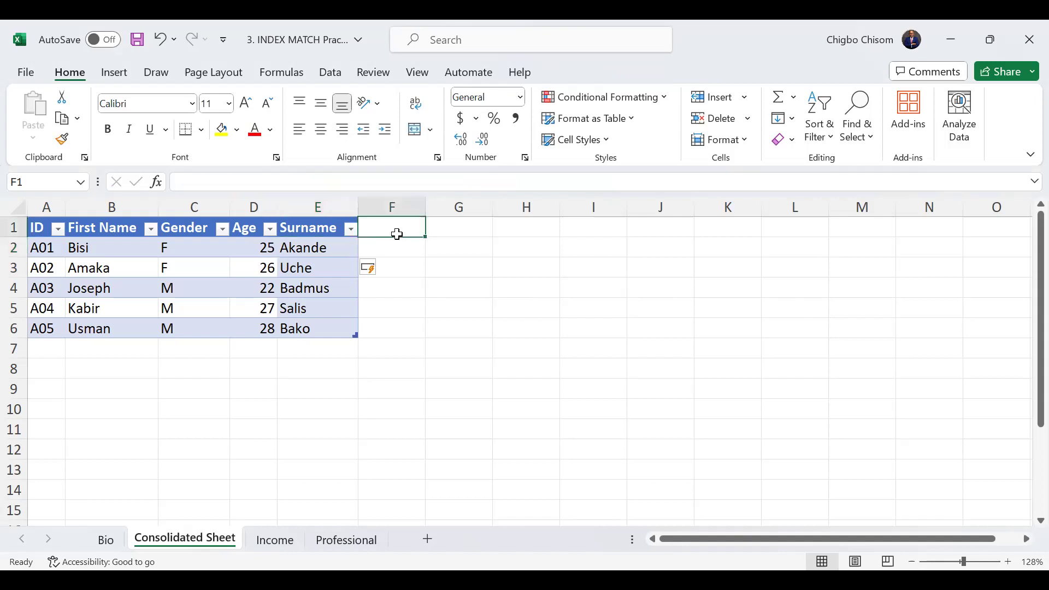
pyautogui.click(276, 539)
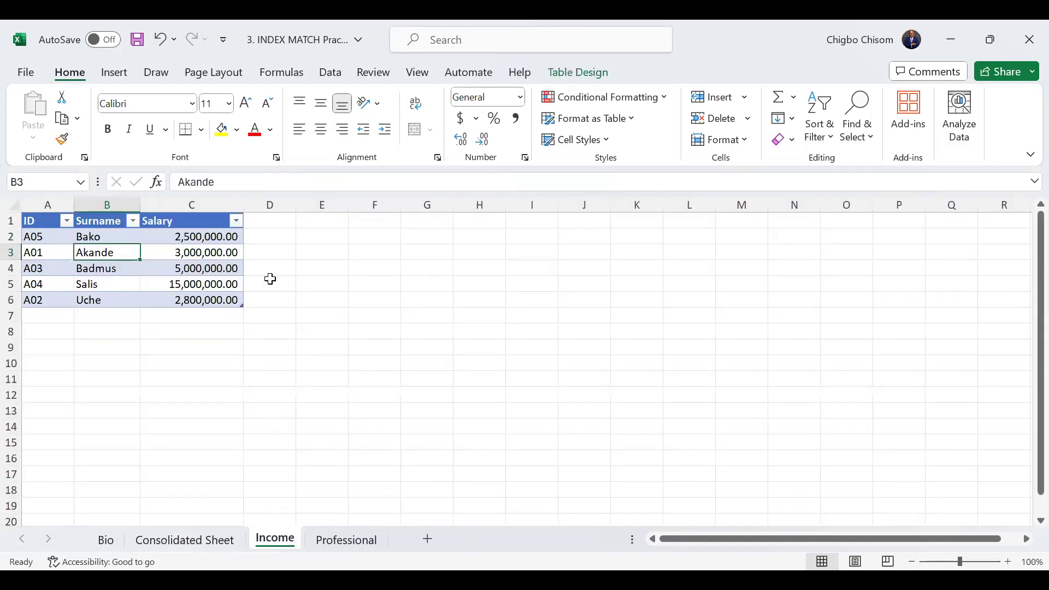
pyautogui.click(344, 540)
pyautogui.click(224, 540)
pyautogui.write('Salry')
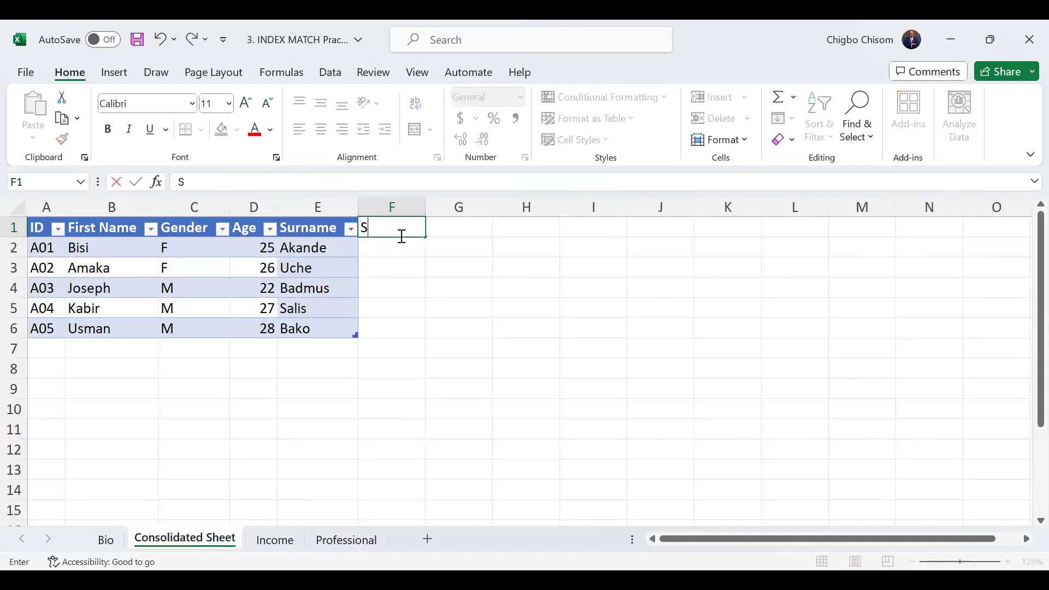
pyautogui.press('BackSpace')
pyautogui.press('BackSpace')
pyautogui.write('alary')
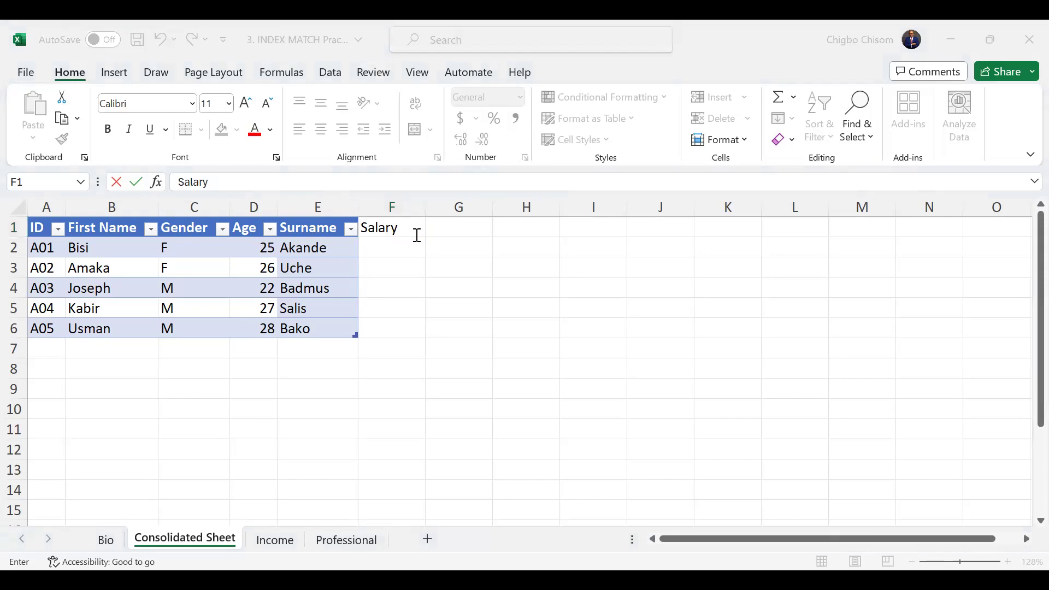
pyautogui.click(404, 225)
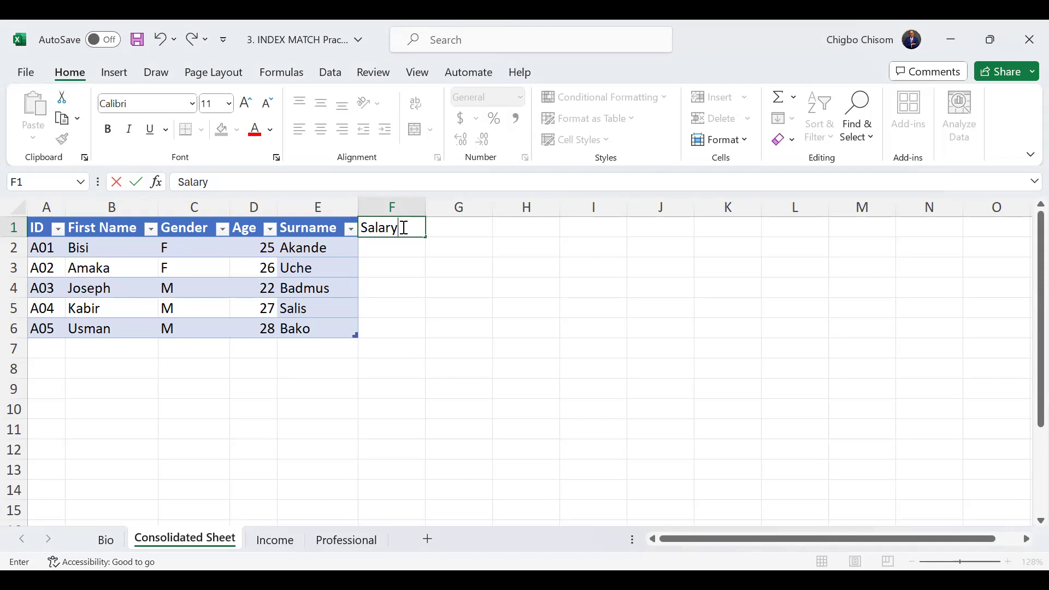
pyautogui.moveTo(398, 228); pyautogui.dragTo(363, 228)
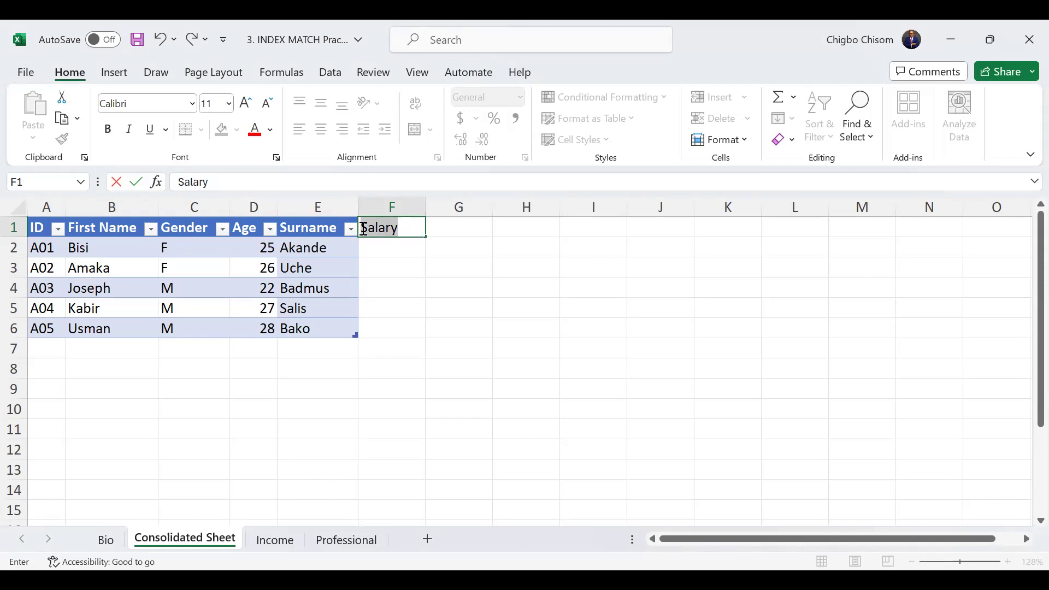
pyautogui.press('BackSpace')
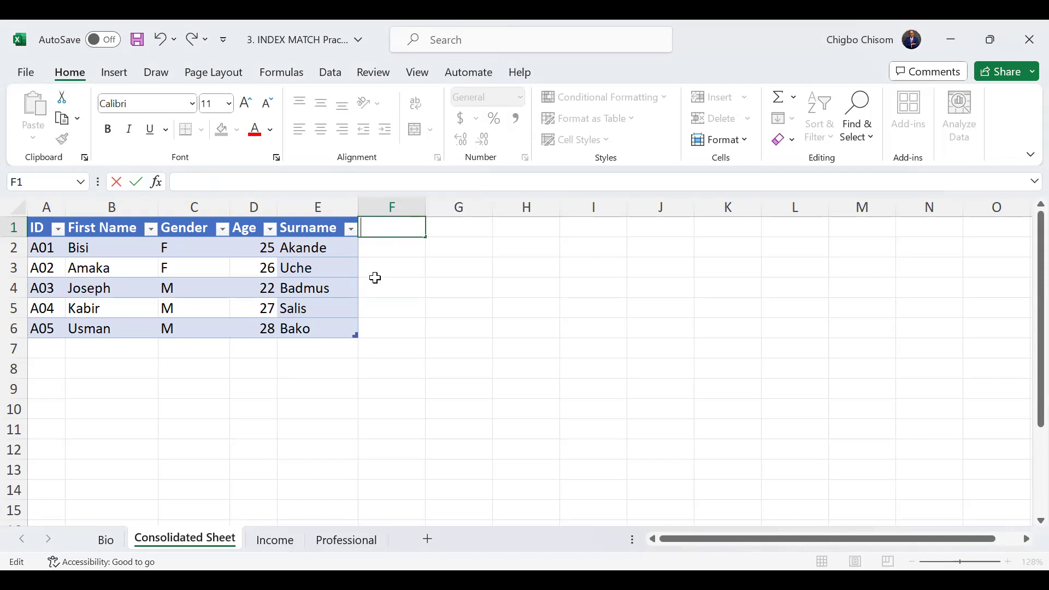
pyautogui.press('Return')
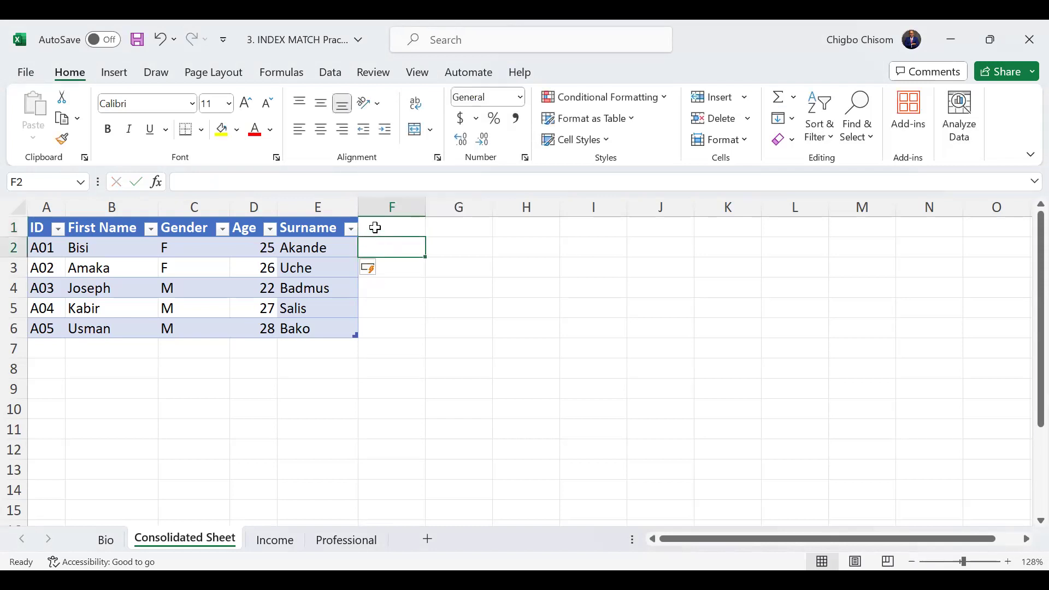
# Step: Delete column E with the Surname data and the empty column F from Consolidated Sheet, and select cell E1
pyautogui.click(375, 227)
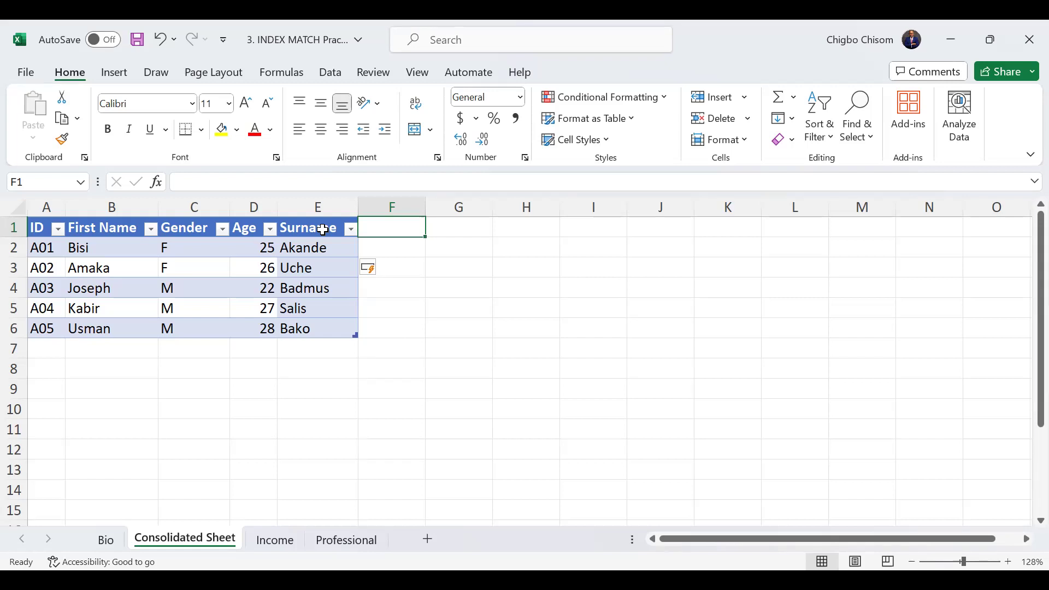
pyautogui.moveTo(318, 206); pyautogui.dragTo(378, 201)
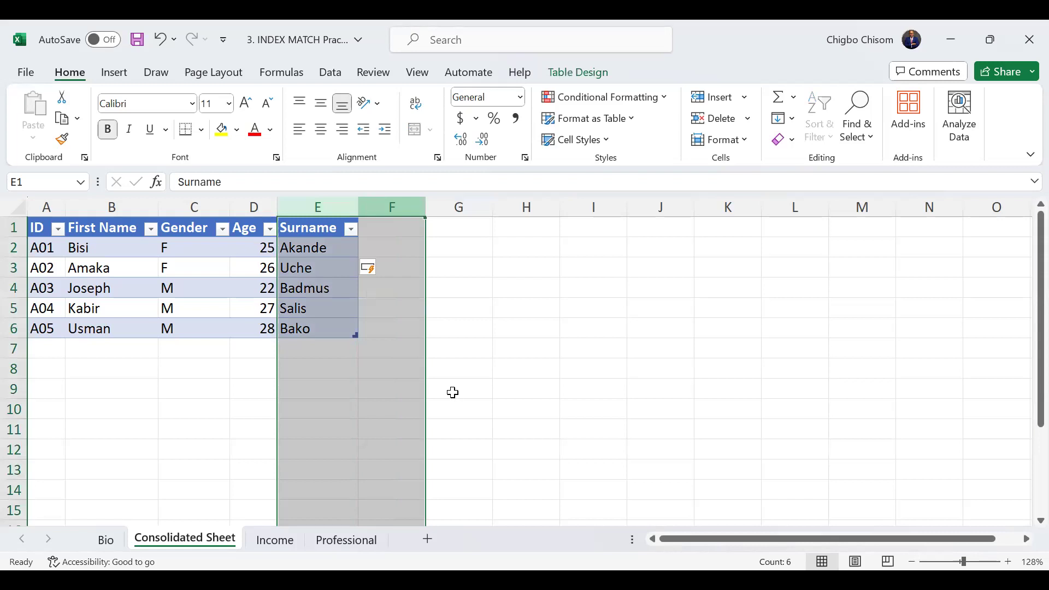
pyautogui.hotkey('ctrl', '-')
pyautogui.click(298, 232)
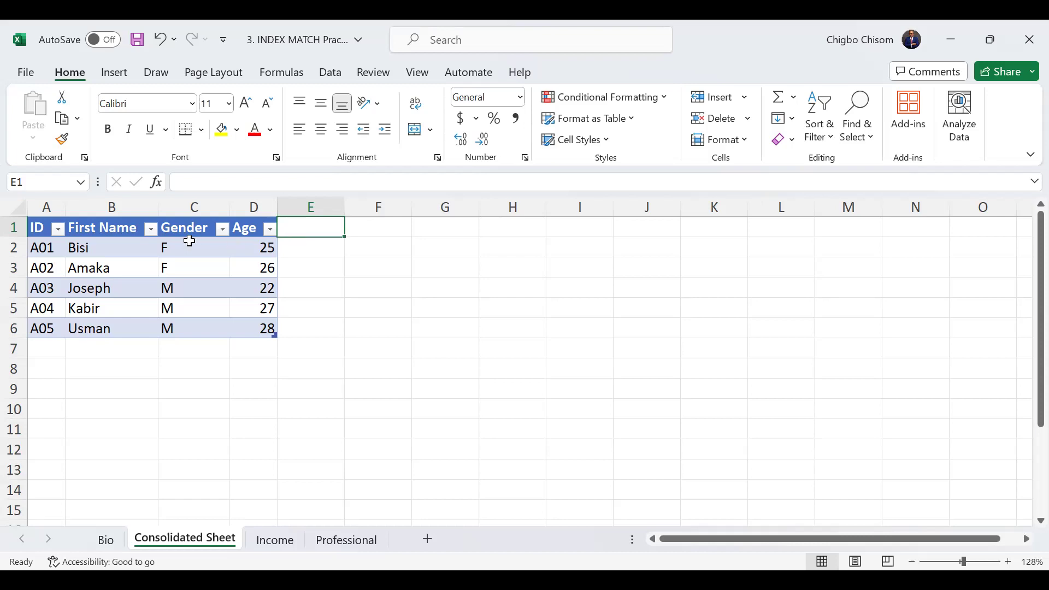
# Step: Review the Bio, Income and Professional tables against the columns in Consolidated Sheet
pyautogui.click(106, 540)
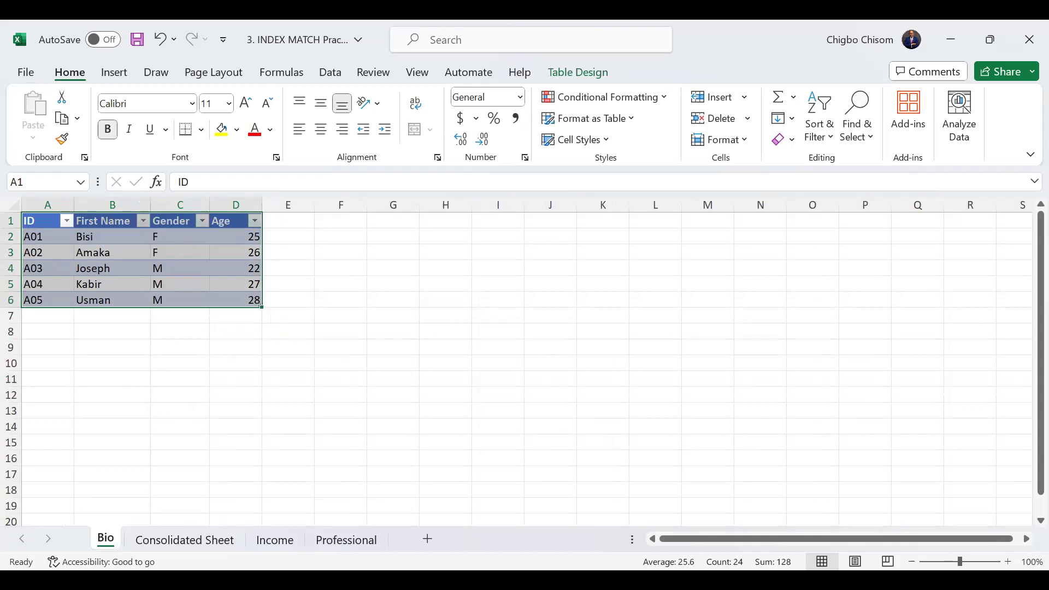
pyautogui.click(184, 539)
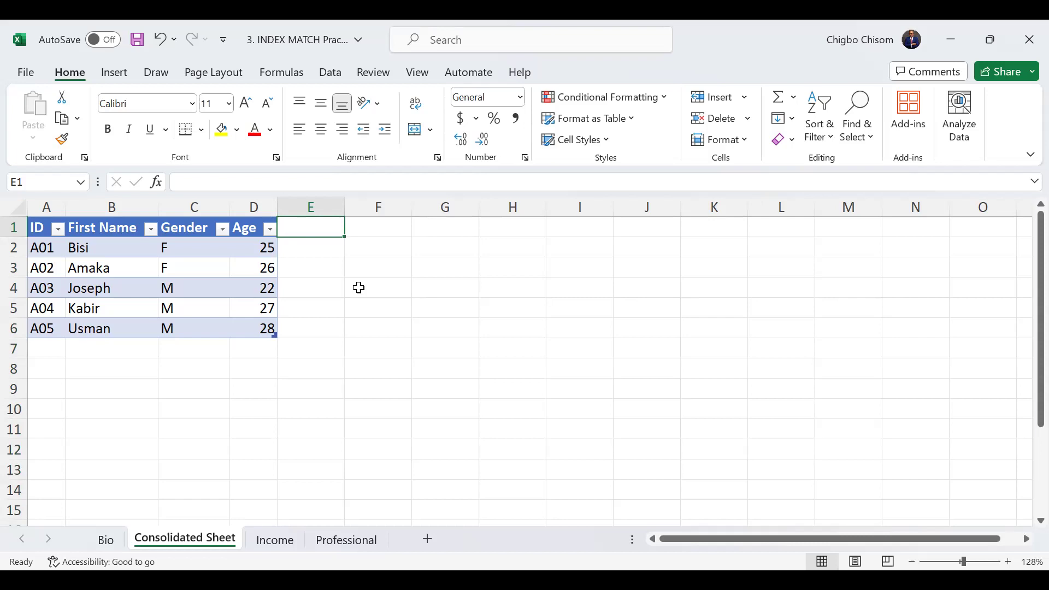
pyautogui.click(267, 543)
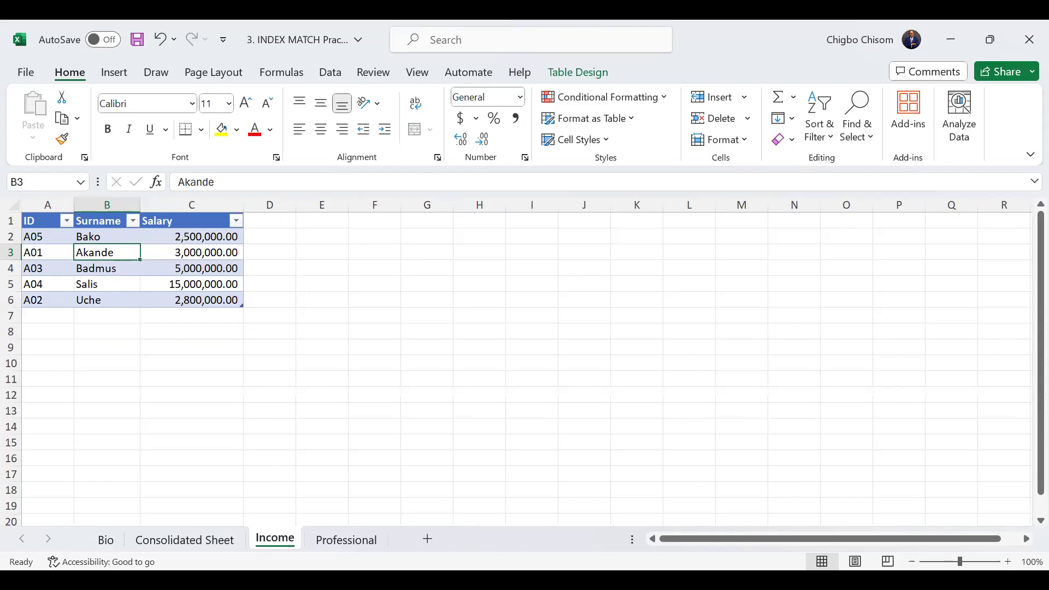
pyautogui.click(329, 544)
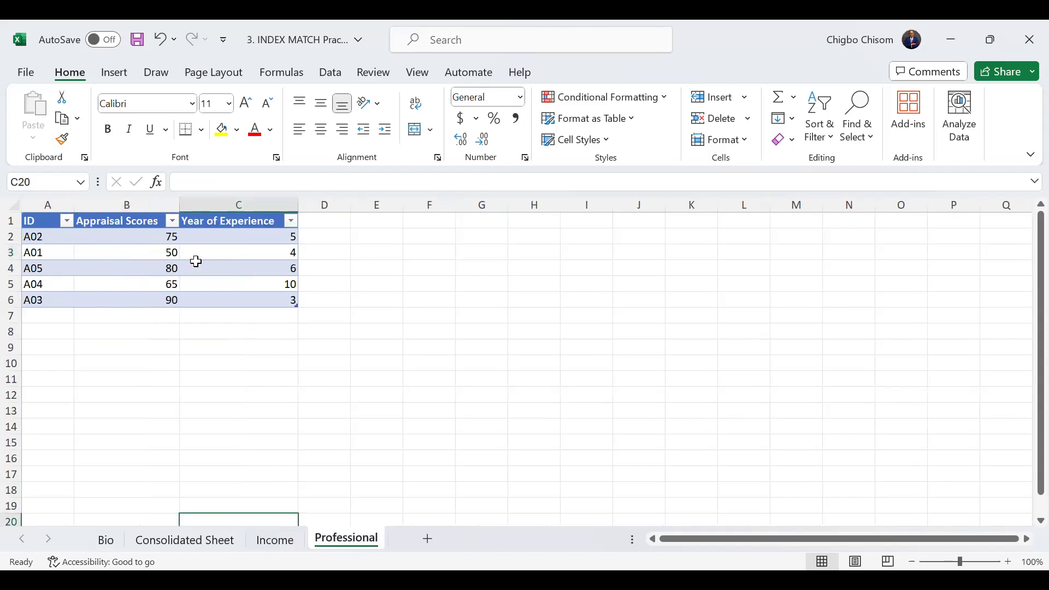
pyautogui.click(215, 540)
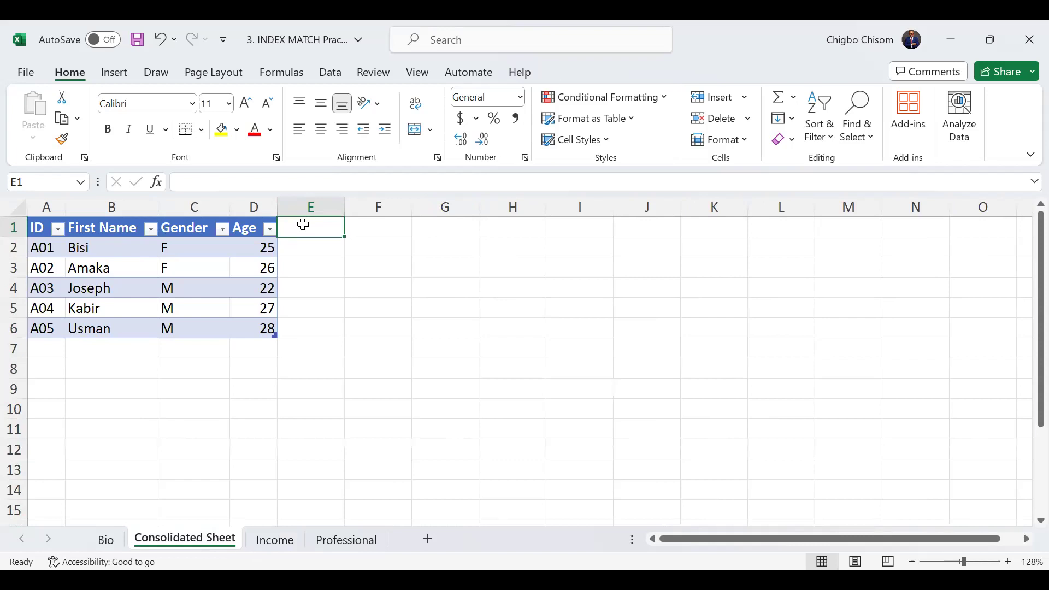
# Step: Compare the shared ID column and its row order across the Bio, Income, Professional and Consolidated Sheet tables
pyautogui.click(275, 540)
pyautogui.click(344, 539)
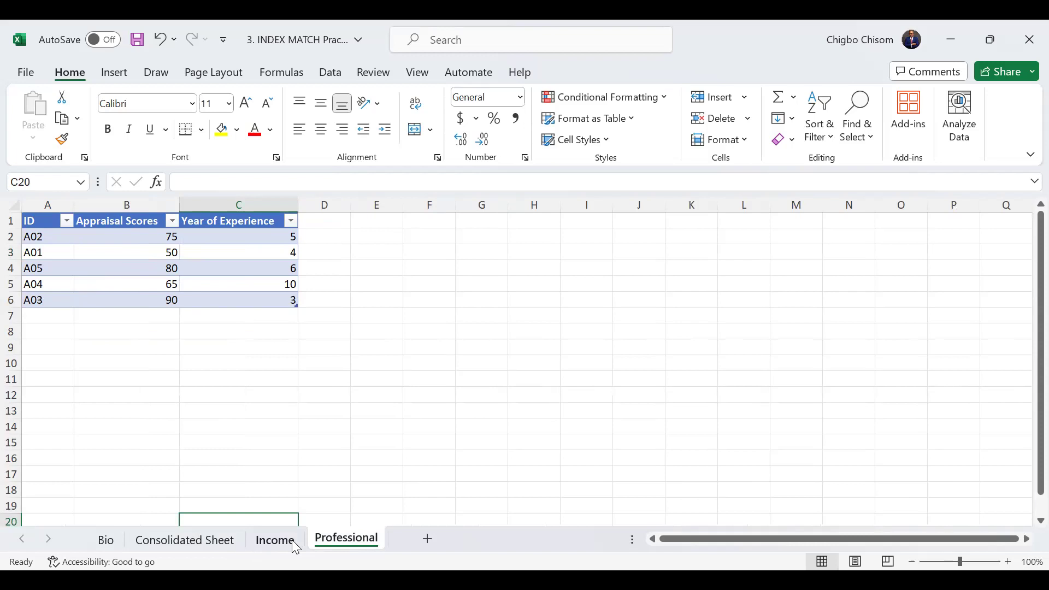
pyautogui.click(276, 540)
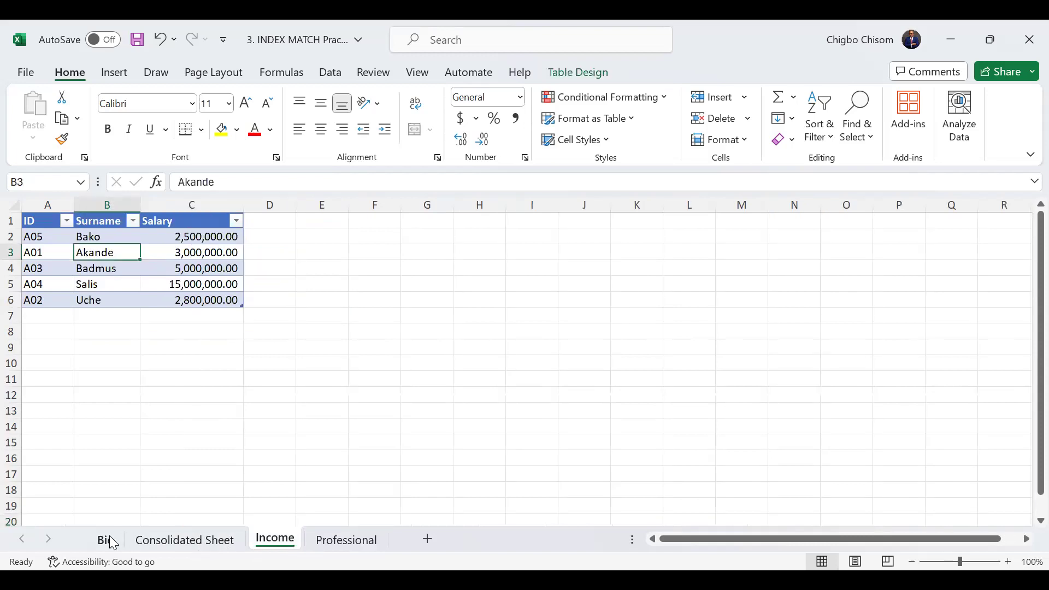
pyautogui.click(110, 541)
pyautogui.click(275, 540)
pyautogui.click(355, 541)
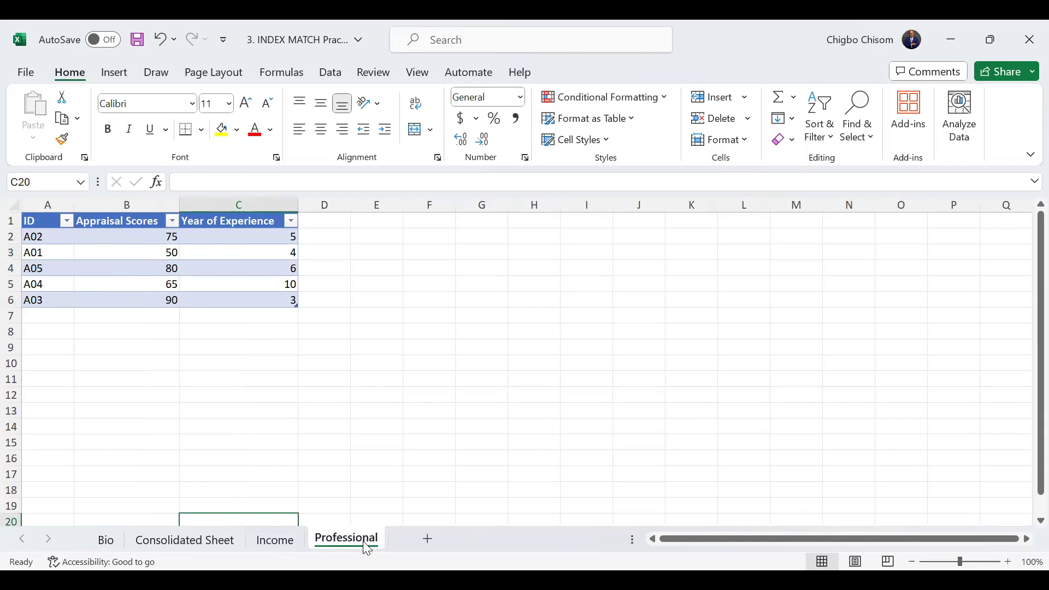
pyautogui.click(276, 541)
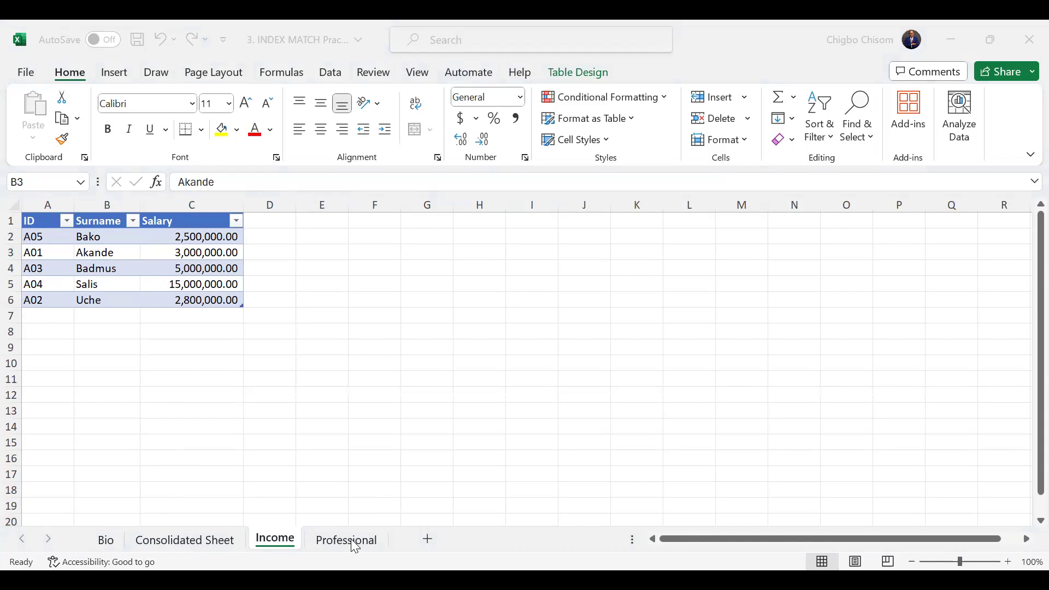
pyautogui.click(376, 538)
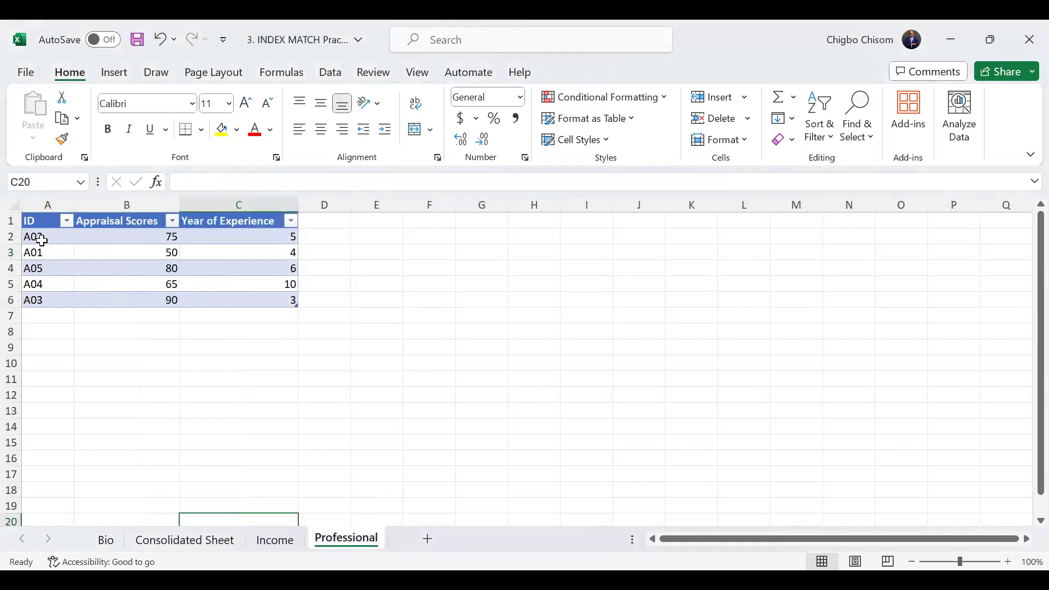
pyautogui.moveTo(41, 237); pyautogui.dragTo(39, 297)
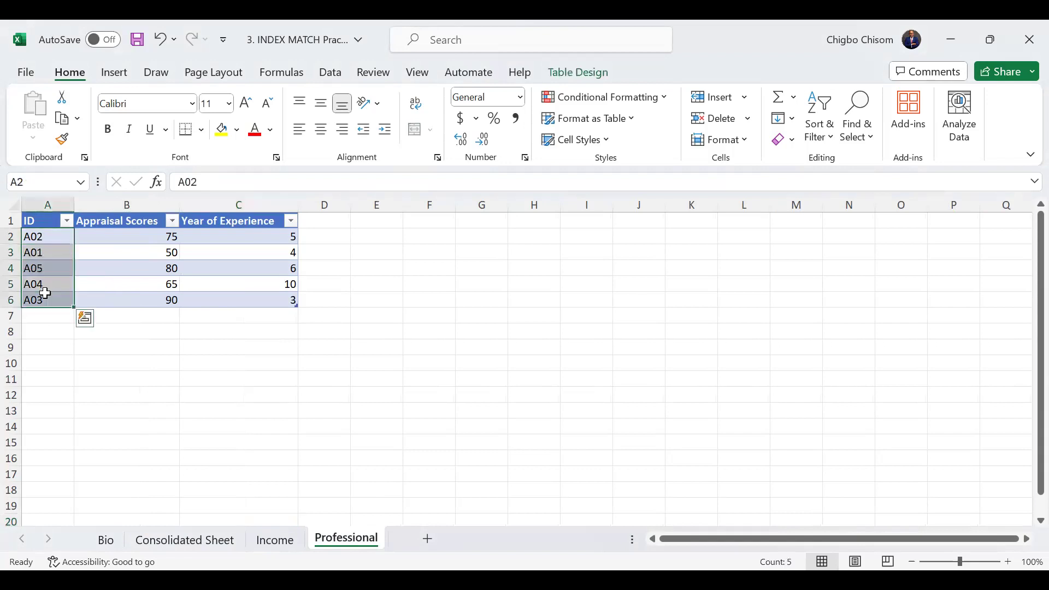
pyautogui.click(274, 540)
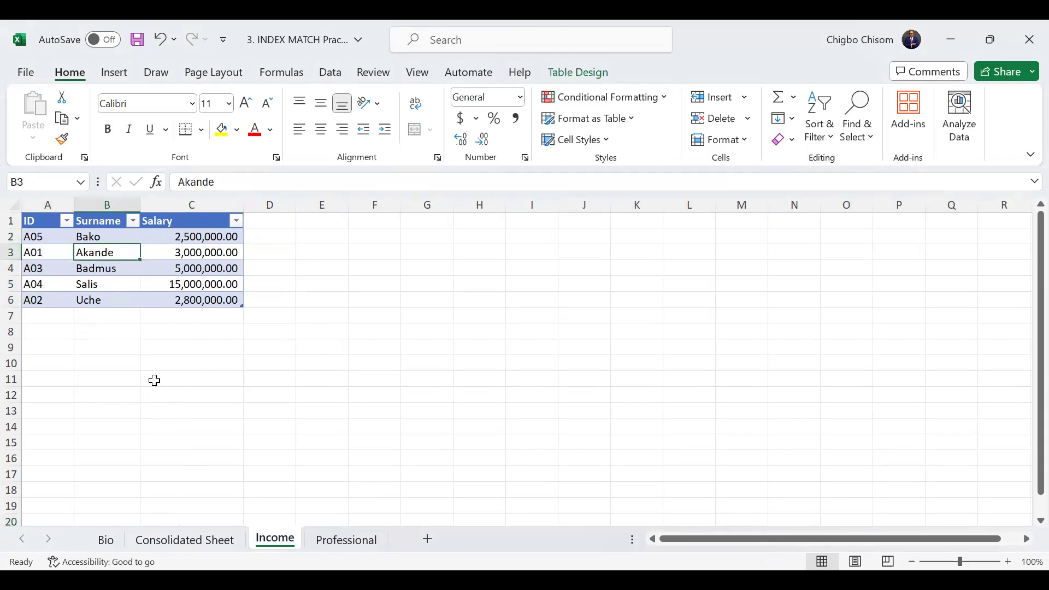
pyautogui.click(324, 540)
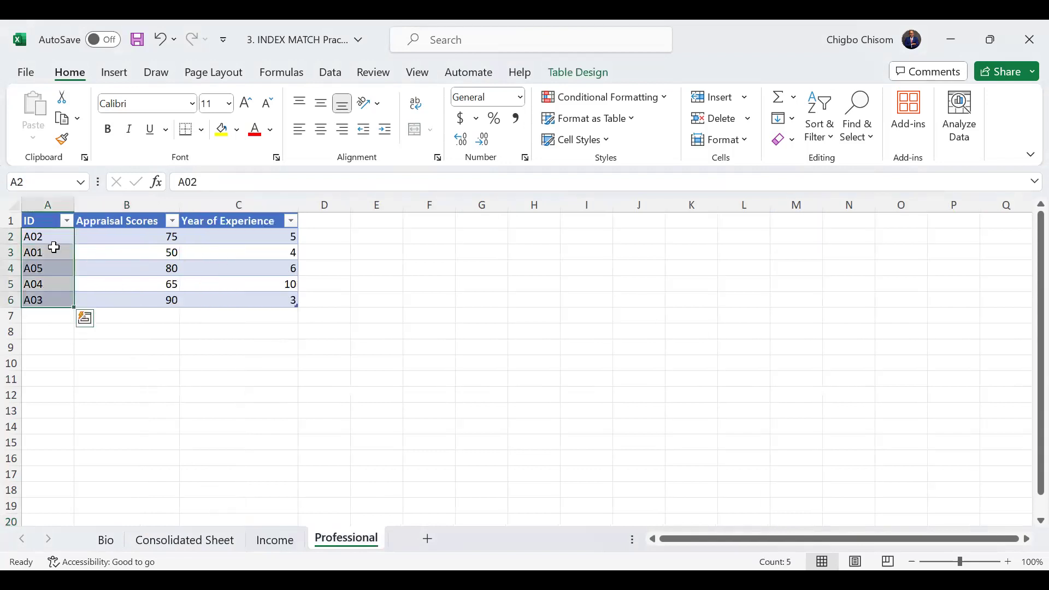
pyautogui.click(175, 539)
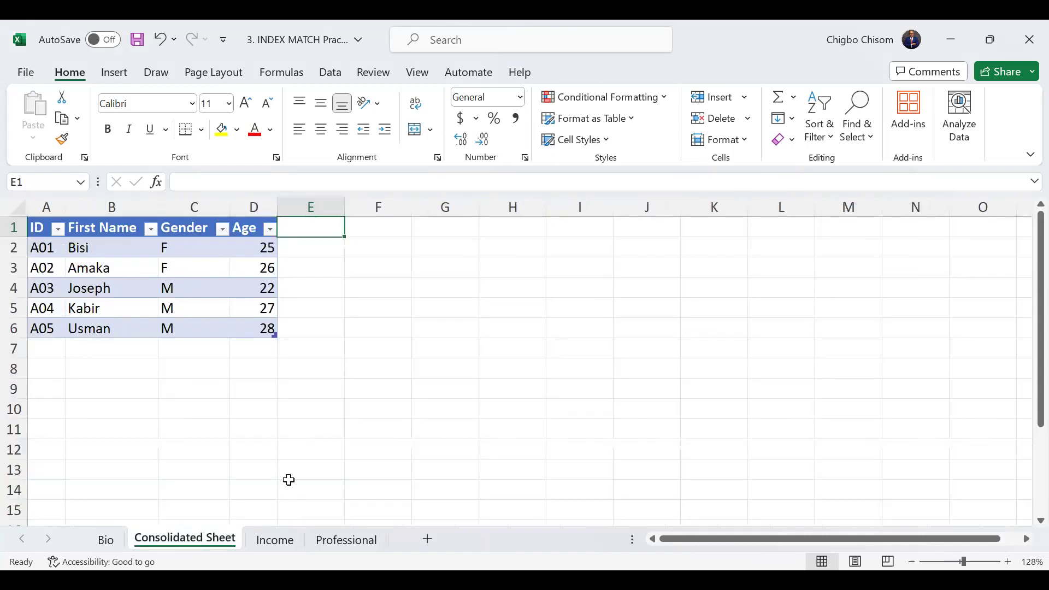
pyautogui.click(284, 541)
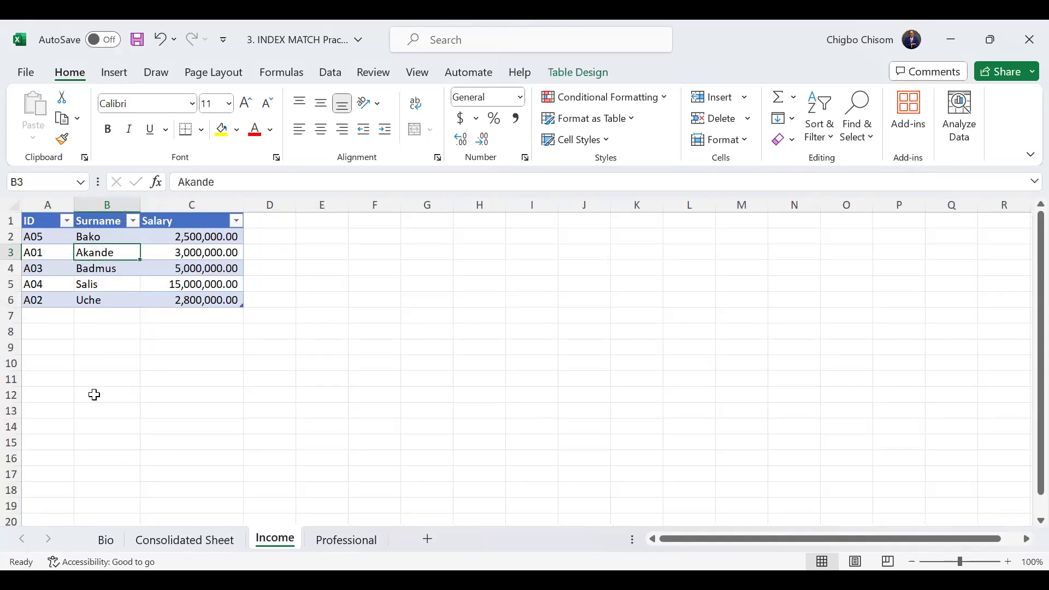
# Step: Add a Surname header in cell E1 of Consolidated Sheet and fit column E to its width
pyautogui.click(185, 540)
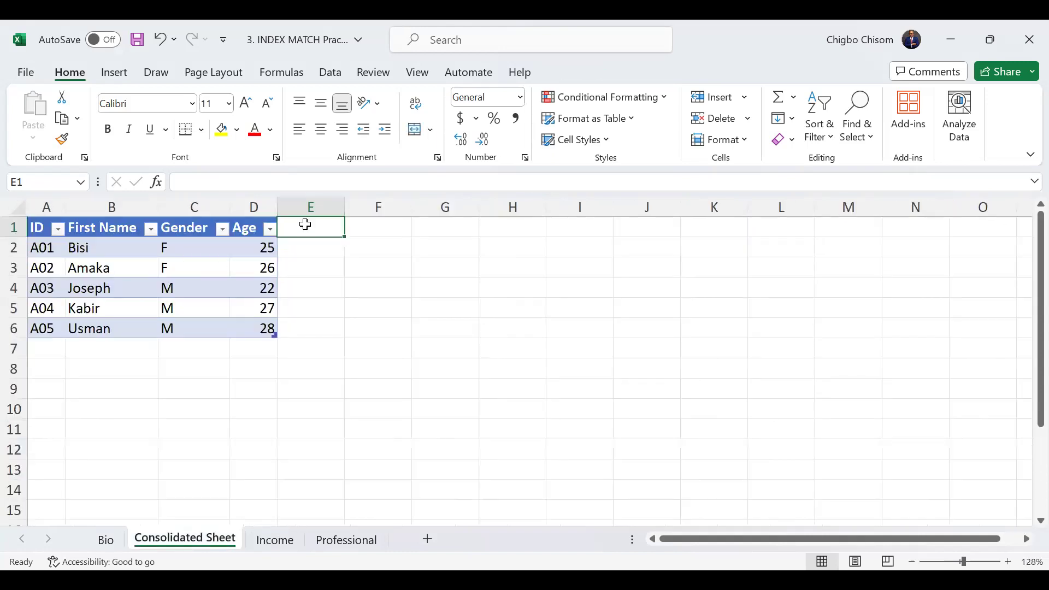
pyautogui.write('Surna')
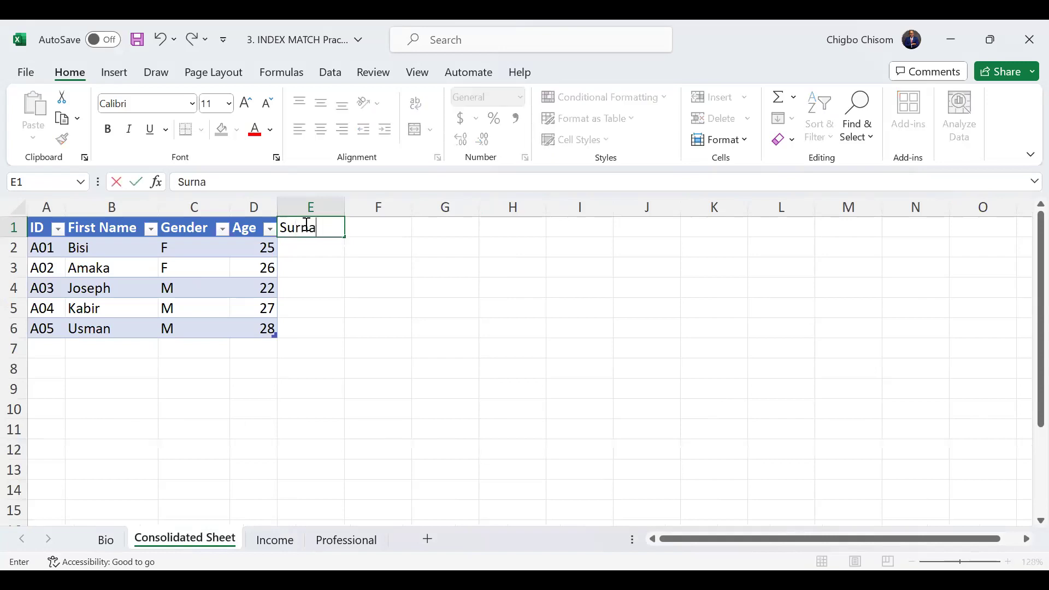
pyautogui.write('me')
pyautogui.press('Return')
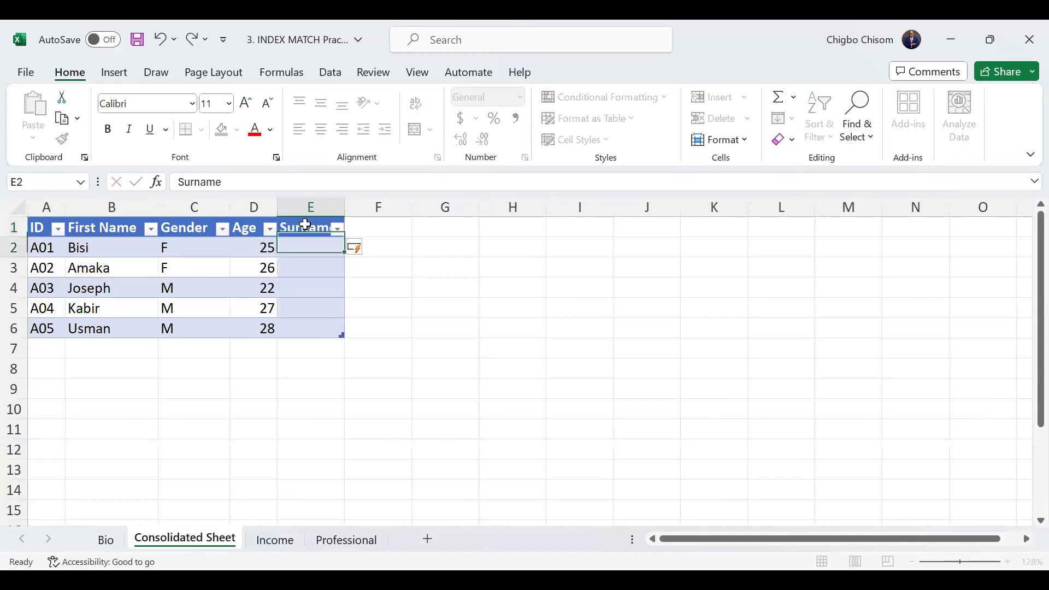
pyautogui.doubleClick(344, 207)
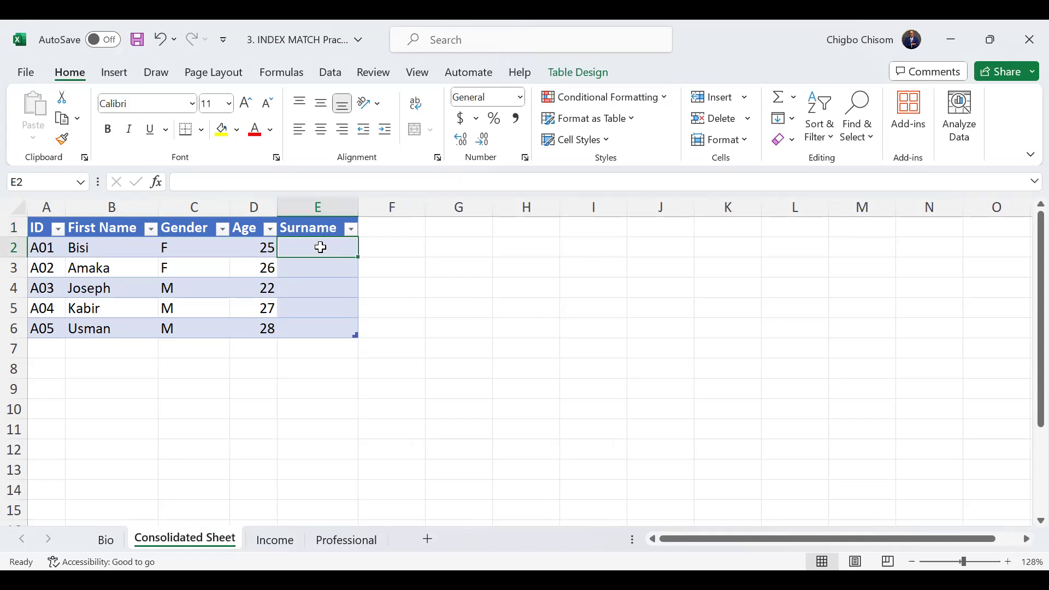
# Step: Start an INDEX formula in cell E2 with Income_Table[Surname] as the array
pyautogui.write('=')
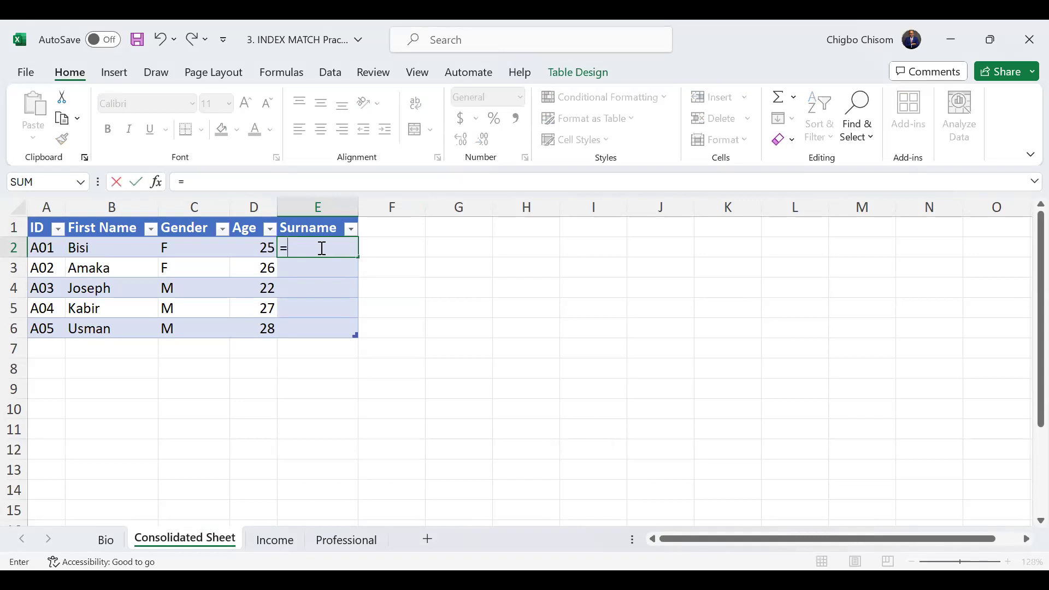
pyautogui.write('INDEX(')
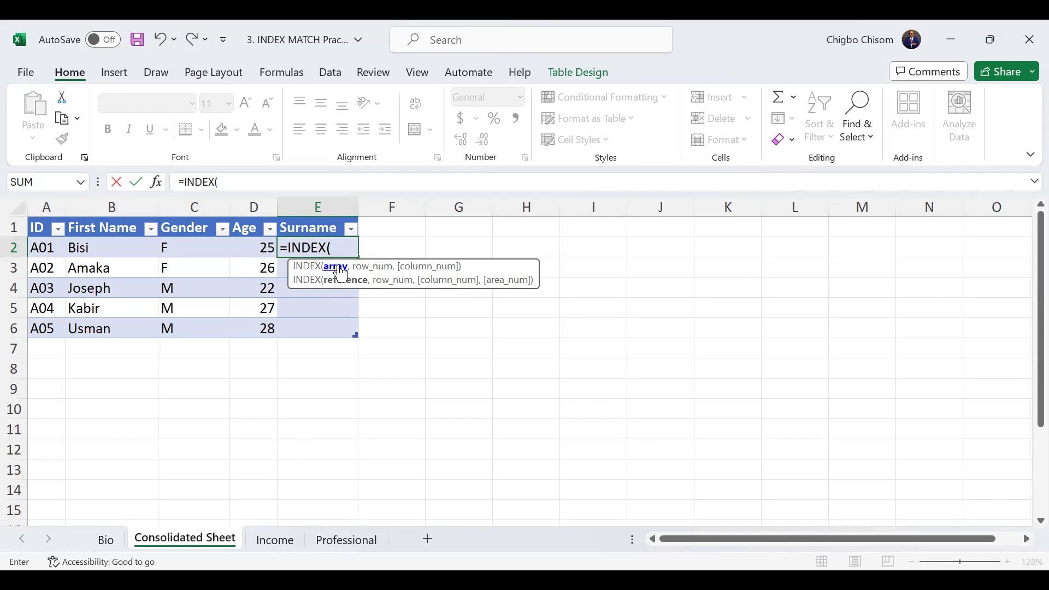
pyautogui.write('ic')
pyautogui.press('BackSpace')
pyautogui.write('ncome_Table')
pyautogui.press('Tab')
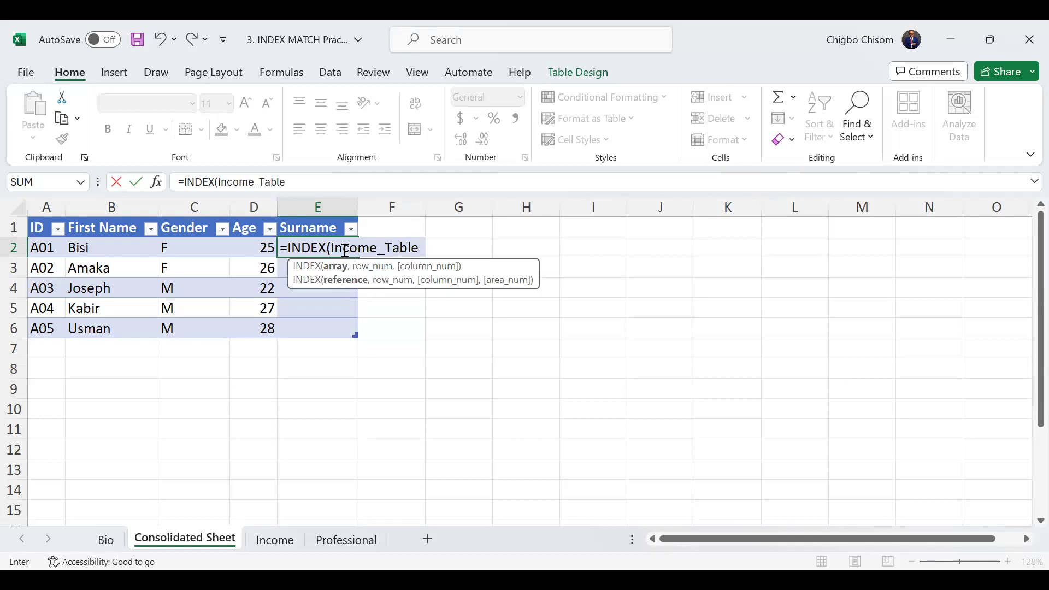
pyautogui.write('{')
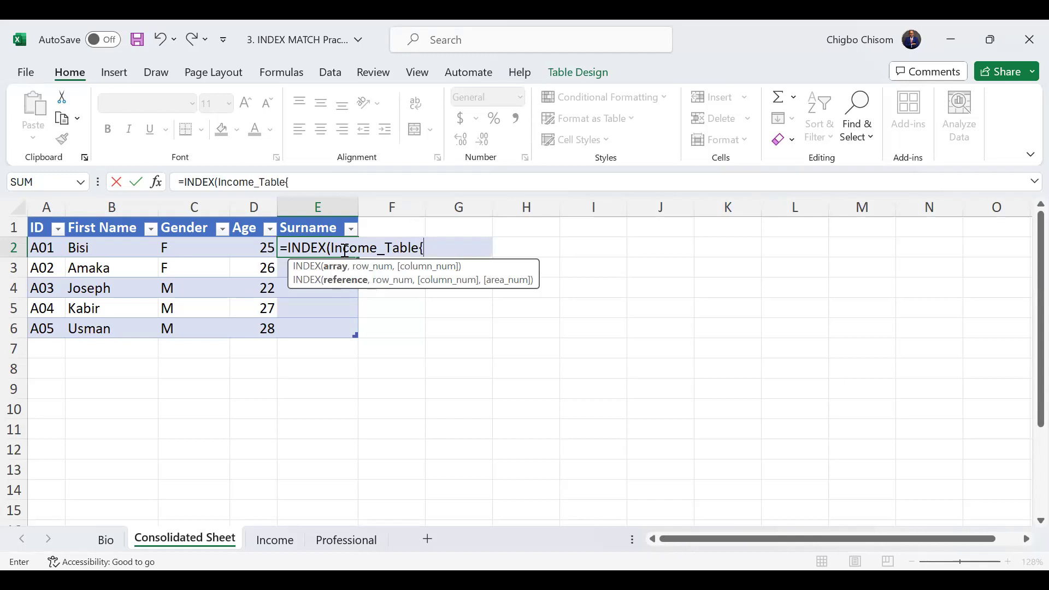
pyautogui.press('BackSpace')
pyautogui.write('[')
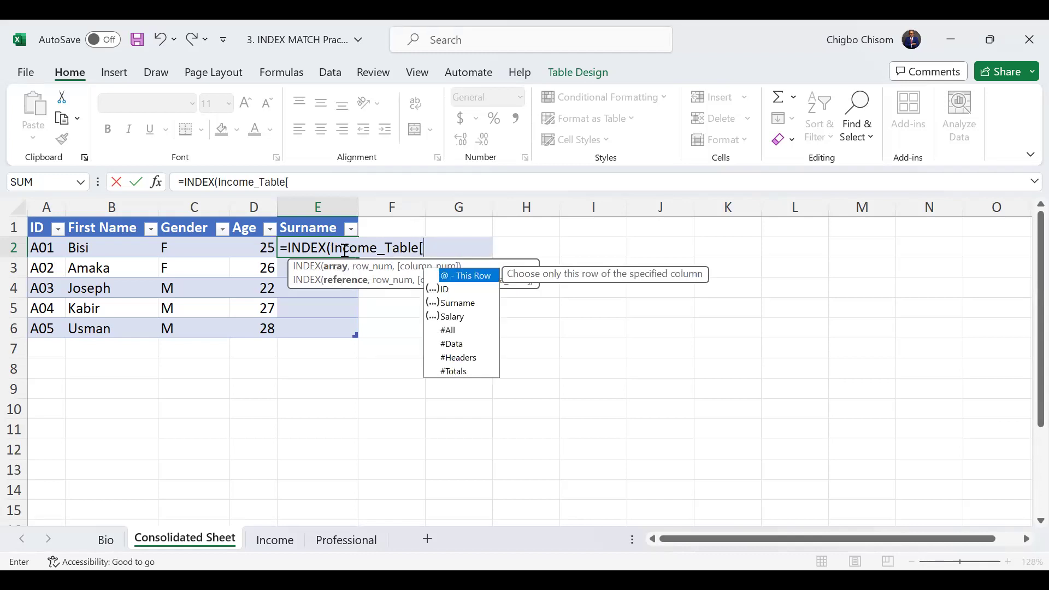
pyautogui.doubleClick(465, 302)
pyautogui.write('{')
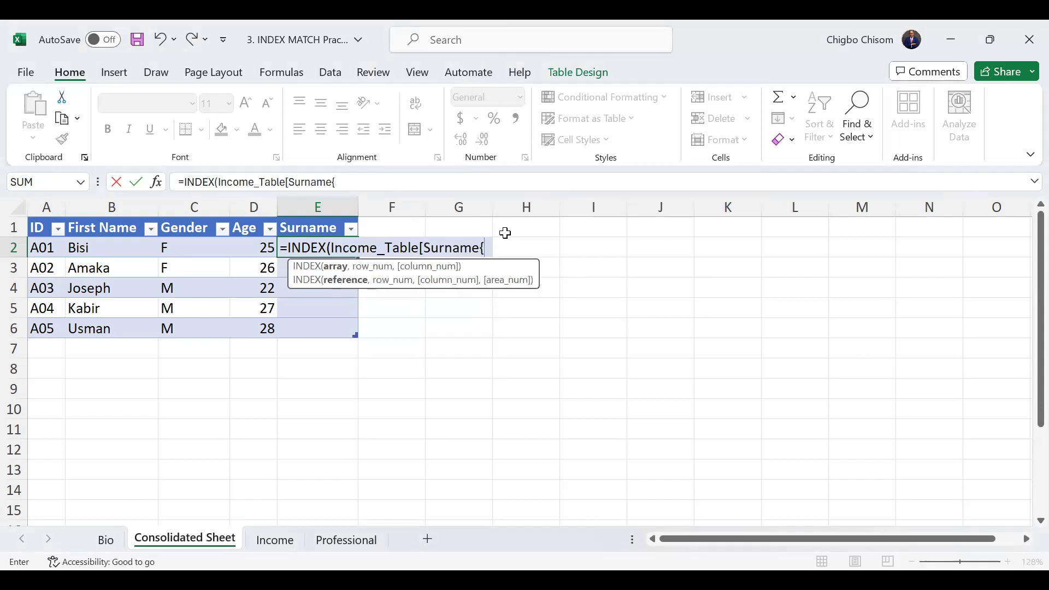
pyautogui.press('BackSpace')
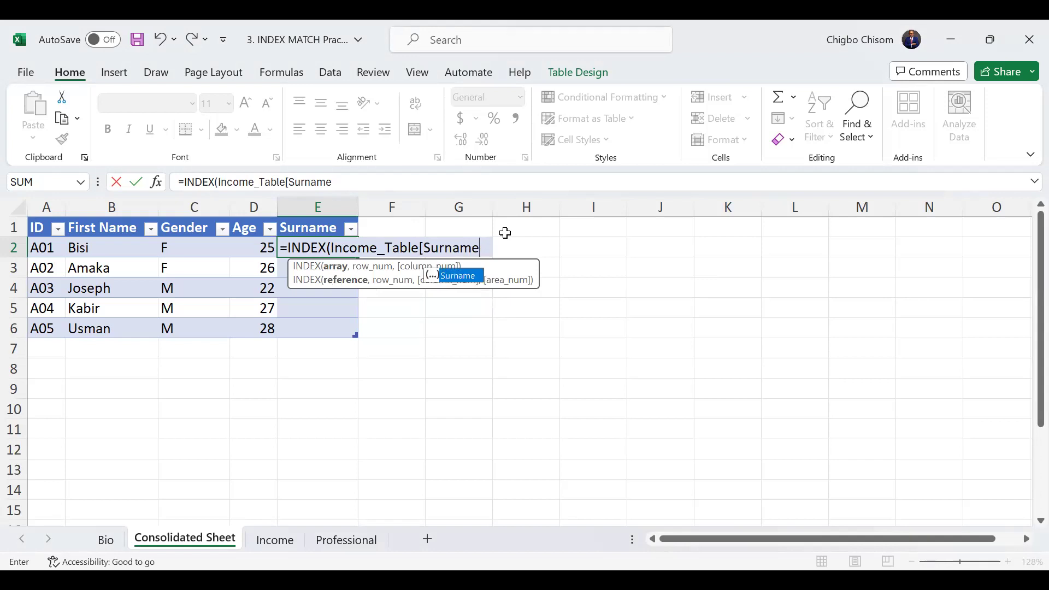
pyautogui.write('],')
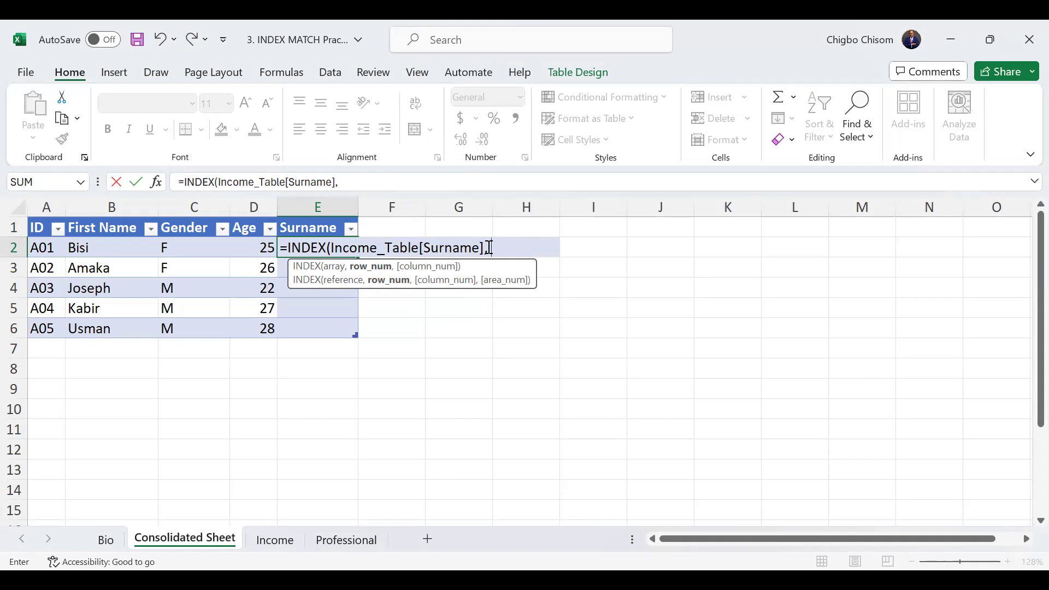
pyautogui.write('matc')
pyautogui.press('Tab')
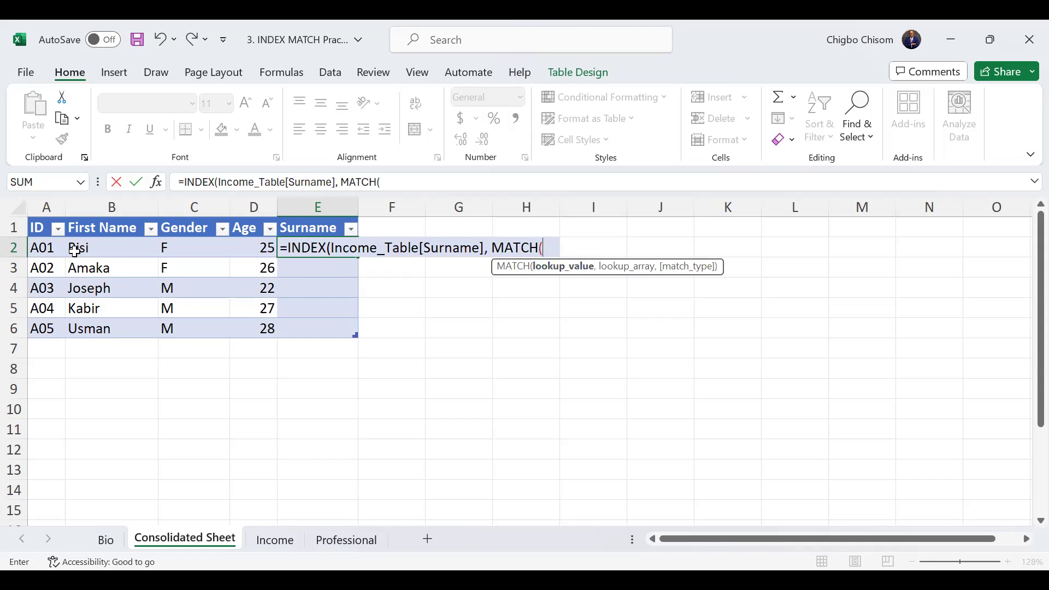
pyautogui.click(43, 247)
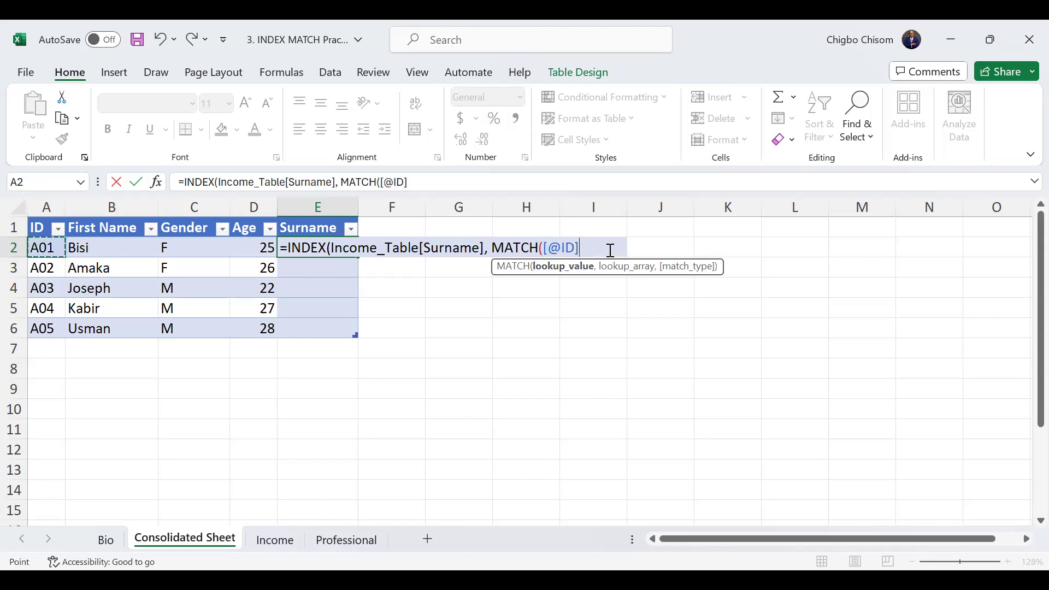
pyautogui.write(',')
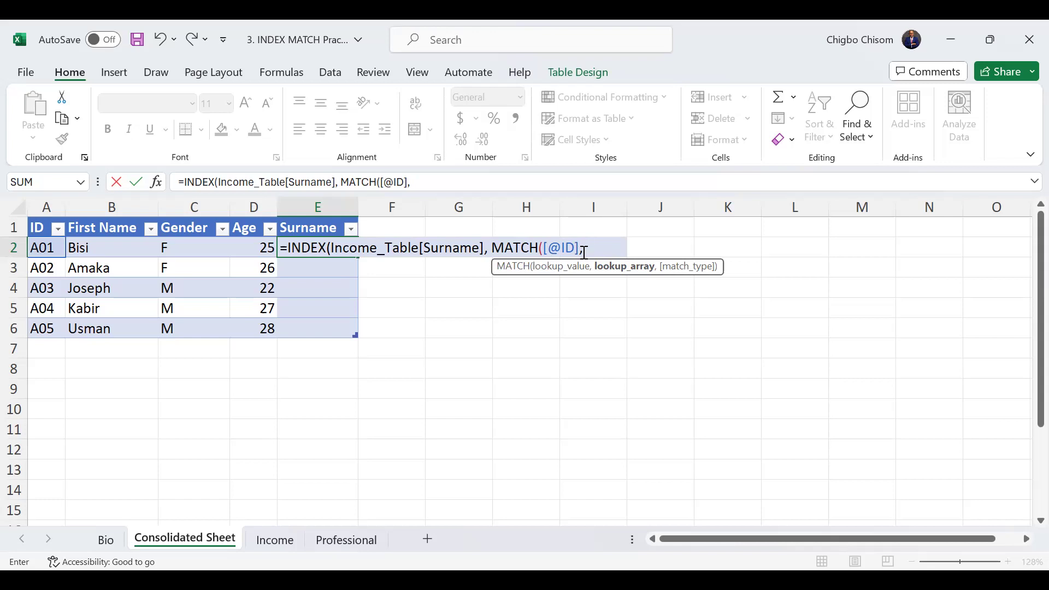
pyautogui.write('inco')
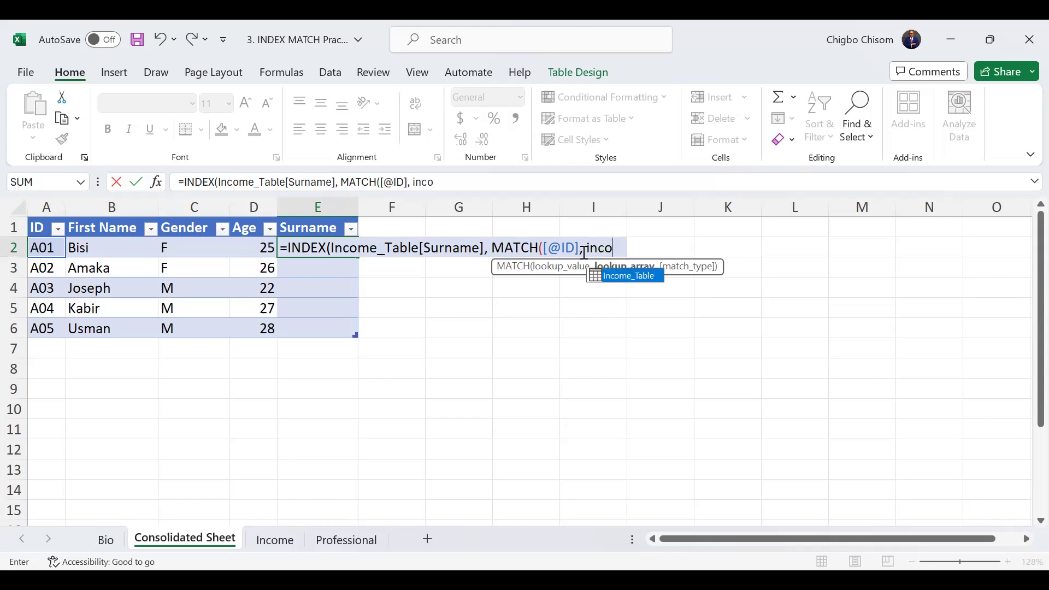
pyautogui.press('Tab')
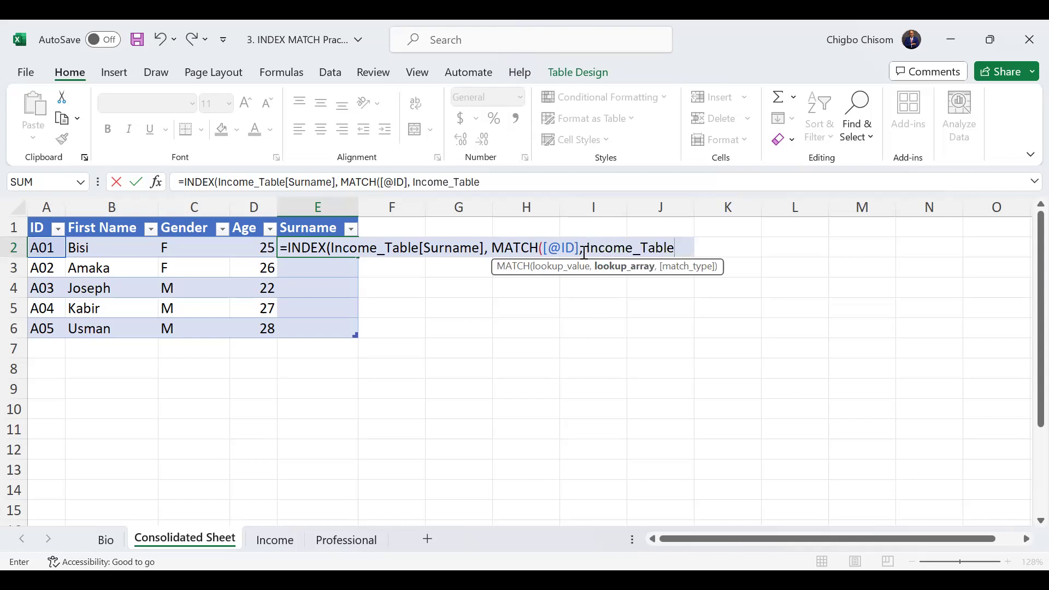
pyautogui.write('[')
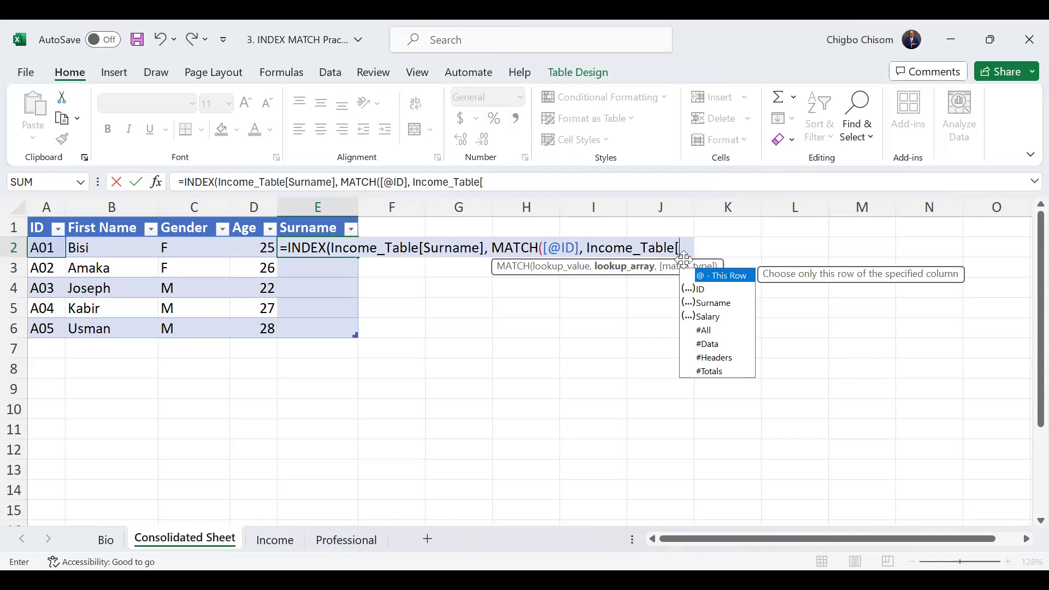
pyautogui.press('BackSpace')
pyautogui.press('BackSpace')
pyautogui.press('BackSpace')
pyautogui.press('BackSpace')
pyautogui.press('BackSpace')
pyautogui.press('BackSpace')
pyautogui.press('BackSpace')
pyautogui.press('BackSpace')
pyautogui.press('BackSpace')
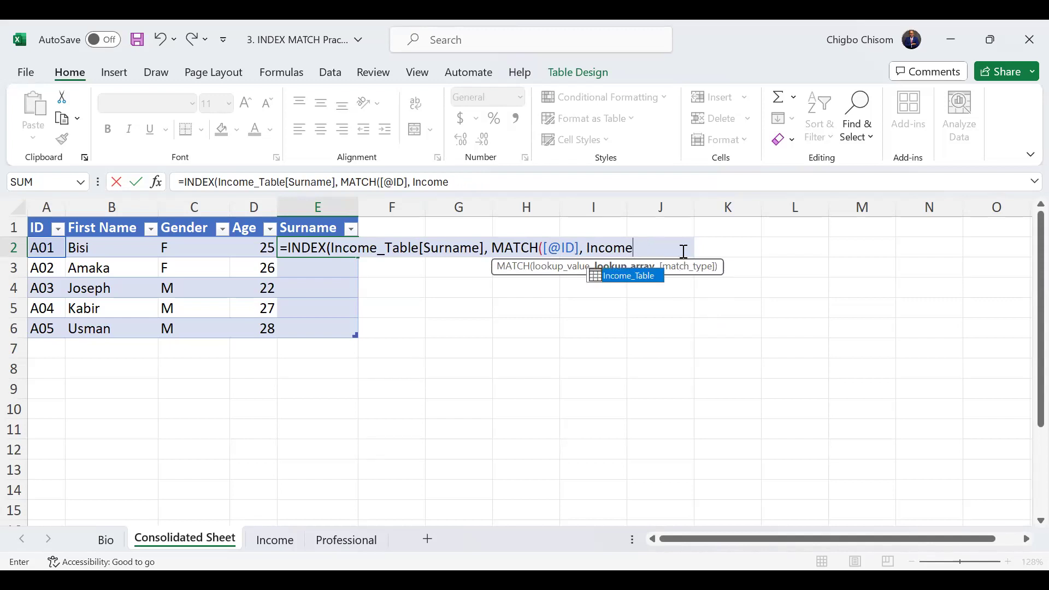
pyautogui.press('BackSpace')
pyautogui.press('BackSpace')
pyautogui.press('BackSpace')
pyautogui.press('BackSpace')
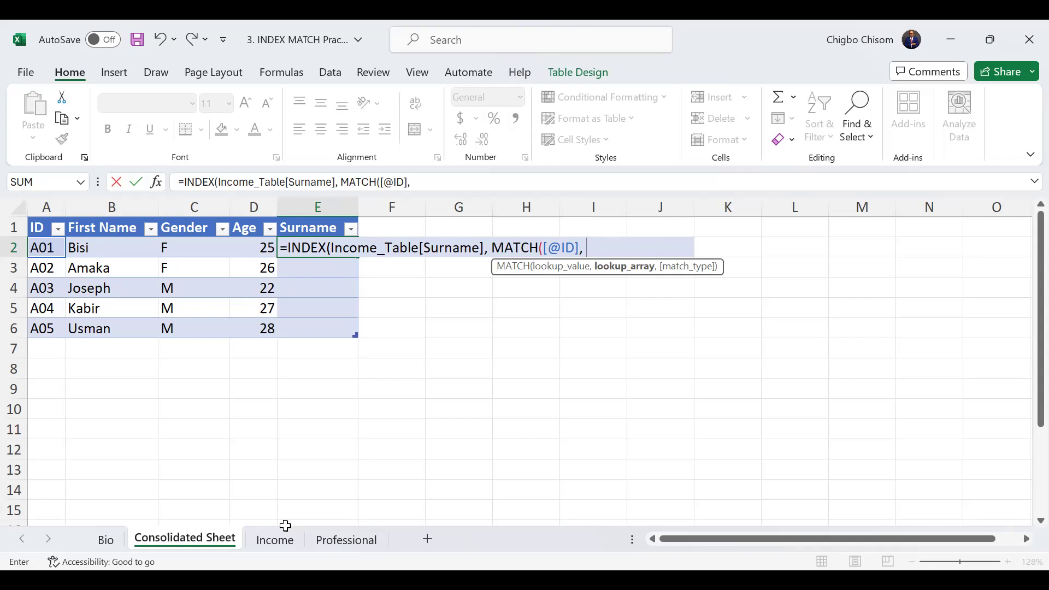
# Step: Enter Income_Table[ID] as the MATCH lookup array and continue to the match type argument
pyautogui.write('incom')
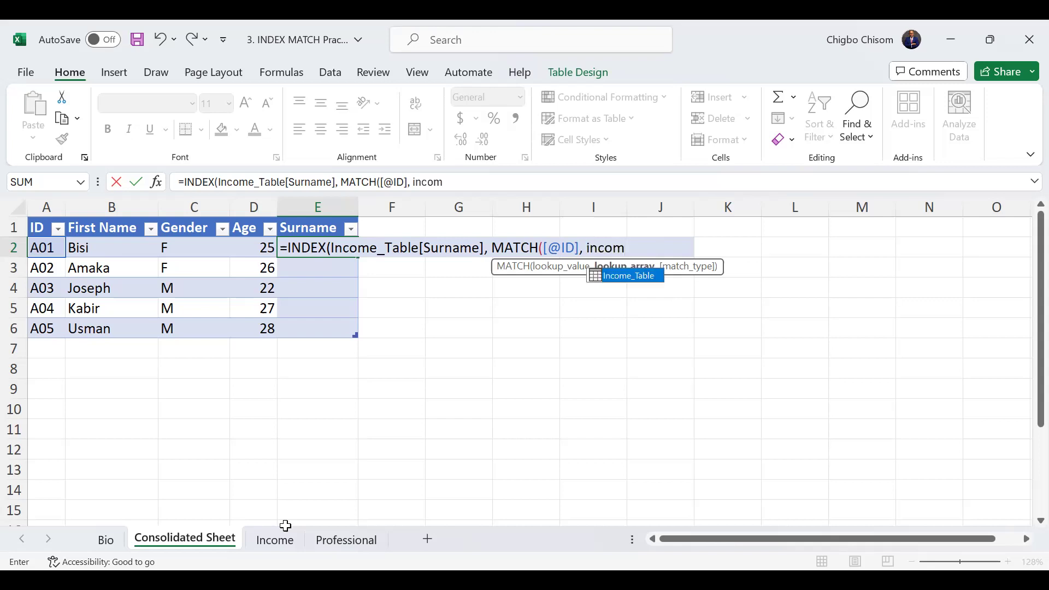
pyautogui.press('Tab')
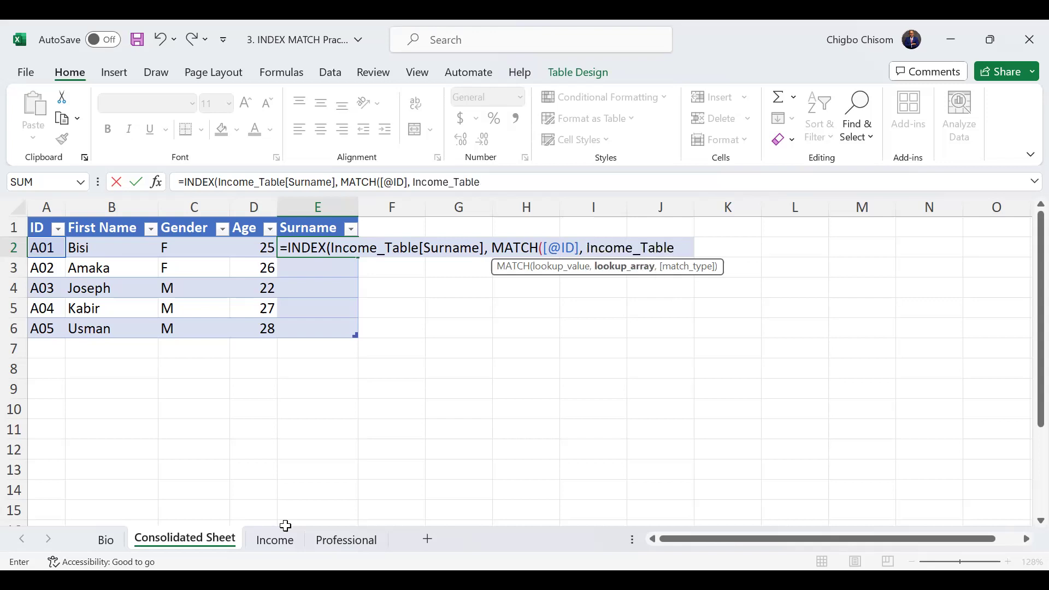
pyautogui.write('[')
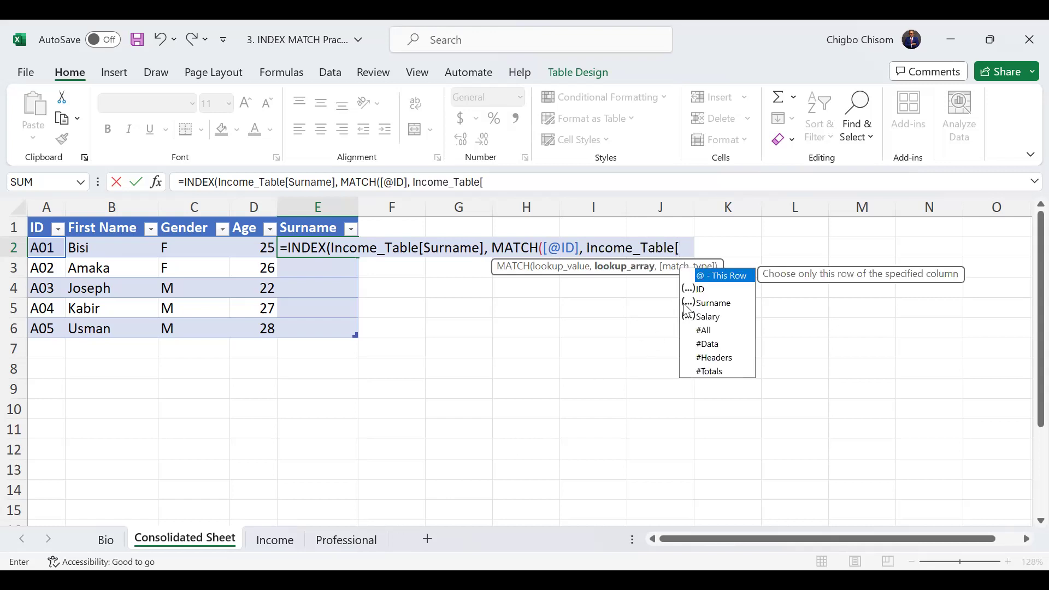
pyautogui.click(700, 293)
pyautogui.click(700, 292)
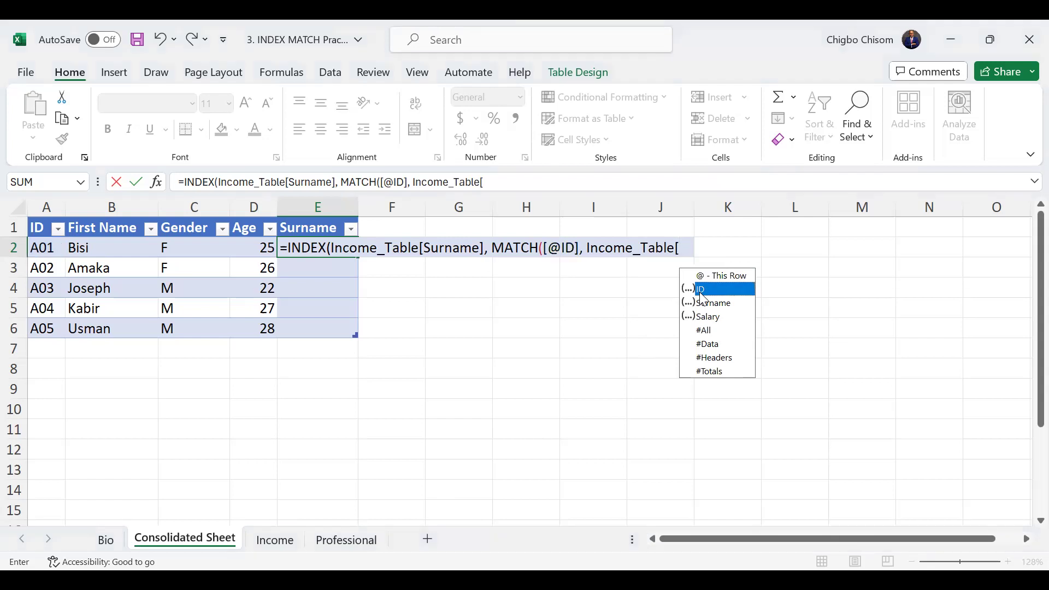
pyautogui.doubleClick(699, 292)
pyautogui.write('],')
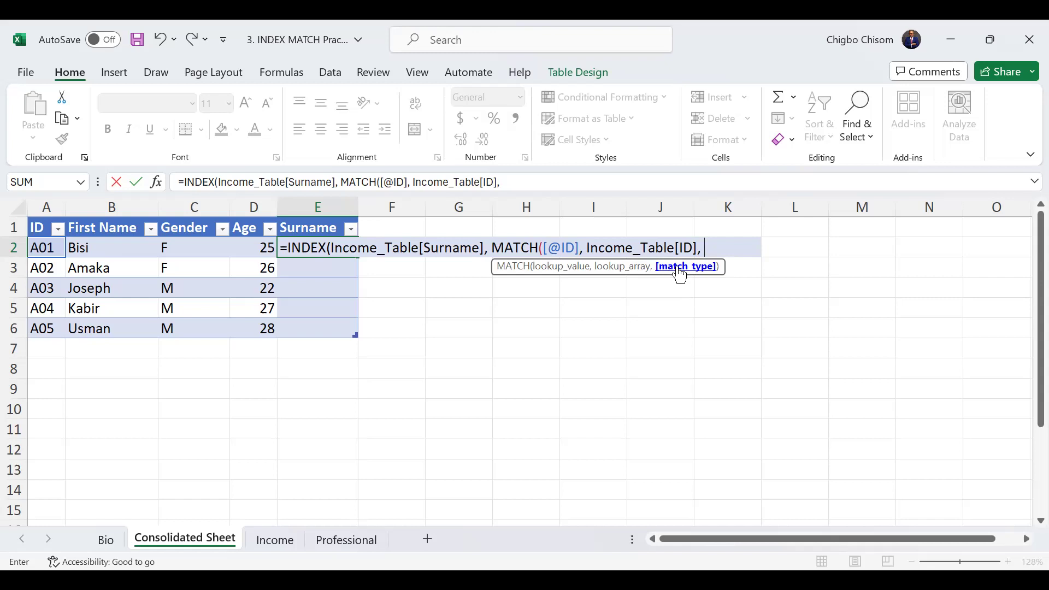
# Step: Finish the Surname formula in cell E2 with match type 0 for an exact match, close both functions and enter it
pyautogui.write('0')
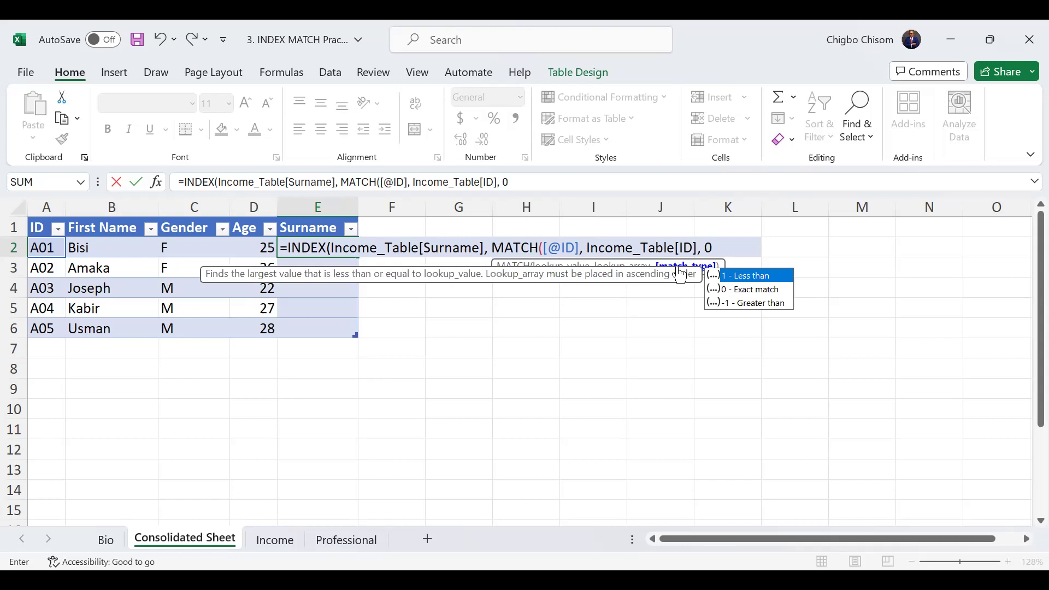
pyautogui.click(754, 295)
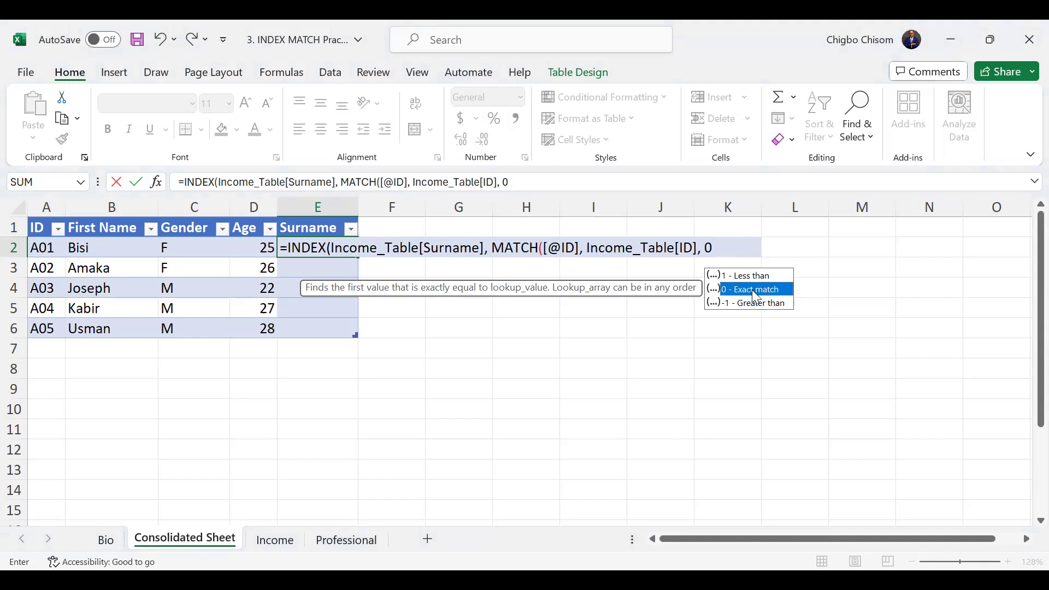
pyautogui.doubleClick(751, 290)
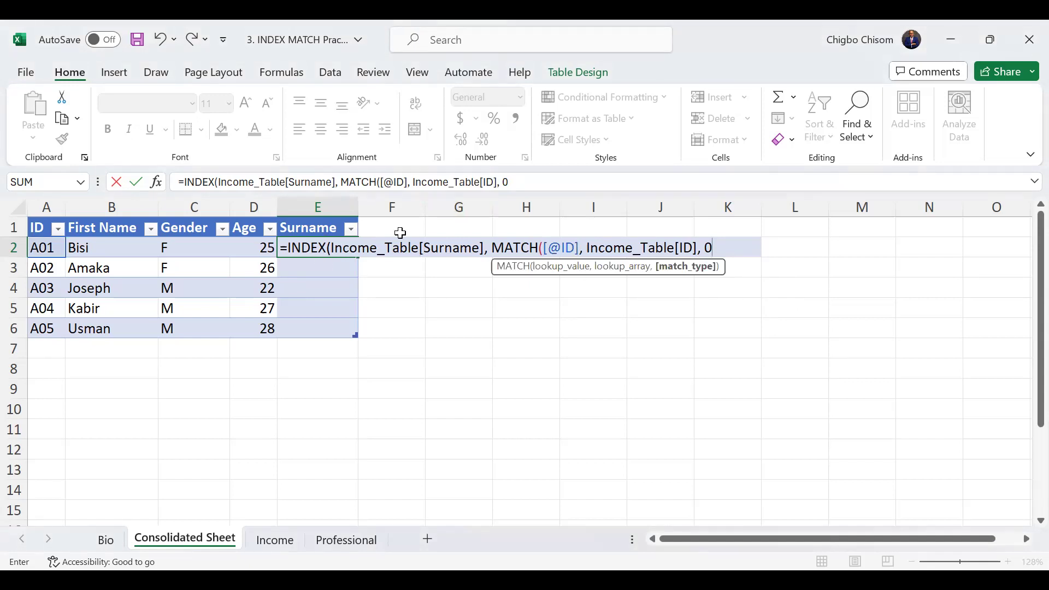
pyautogui.write(')')
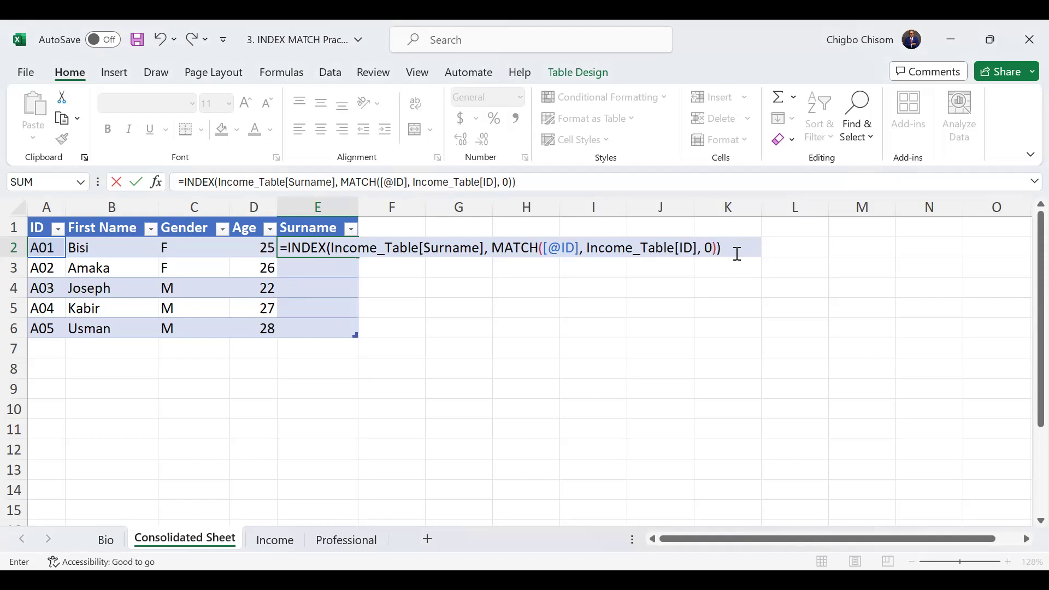
pyautogui.press('Return')
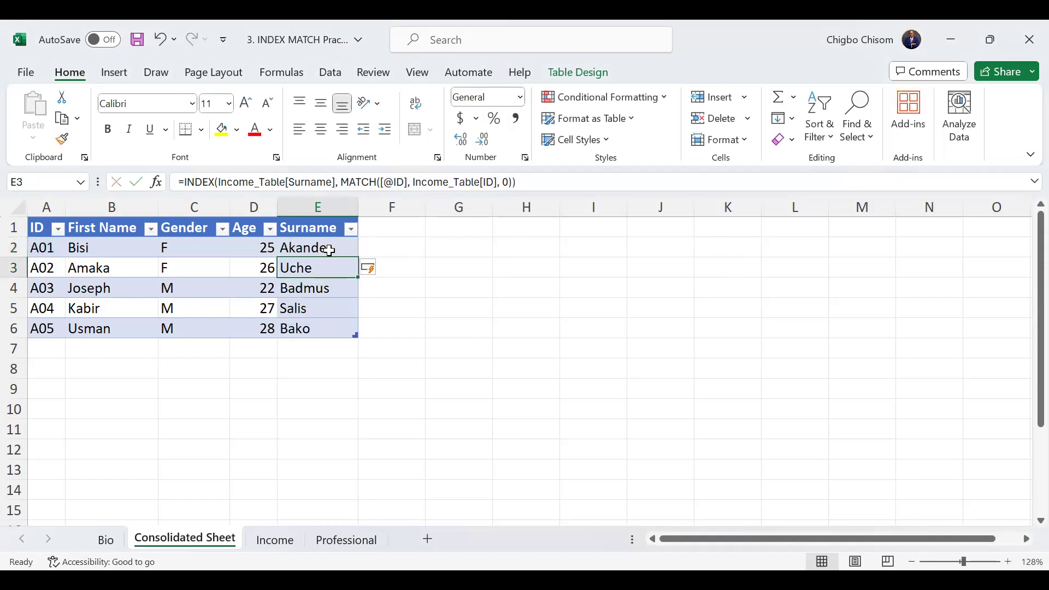
# Step: Examine the completed INDEX MATCH formula in cell E2 and the surnames it fills down the column
pyautogui.click(329, 250)
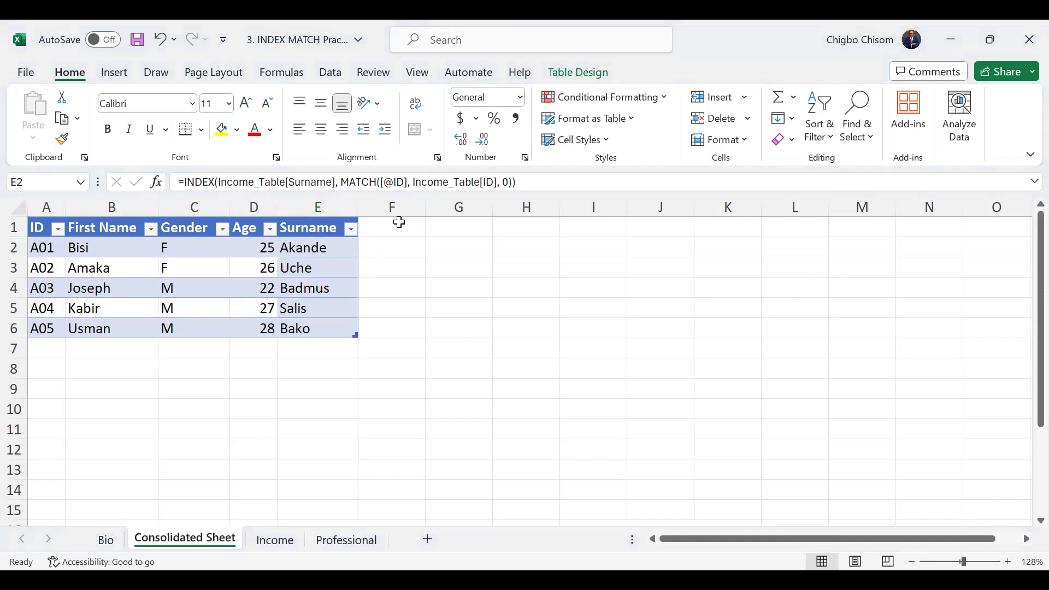
pyautogui.click(399, 222)
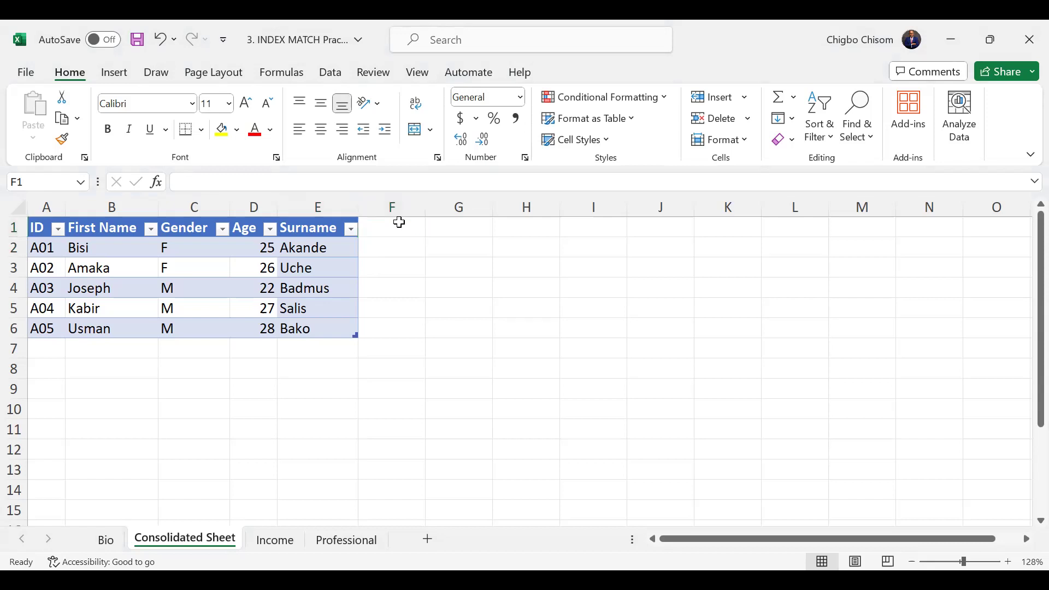
pyautogui.click(399, 223)
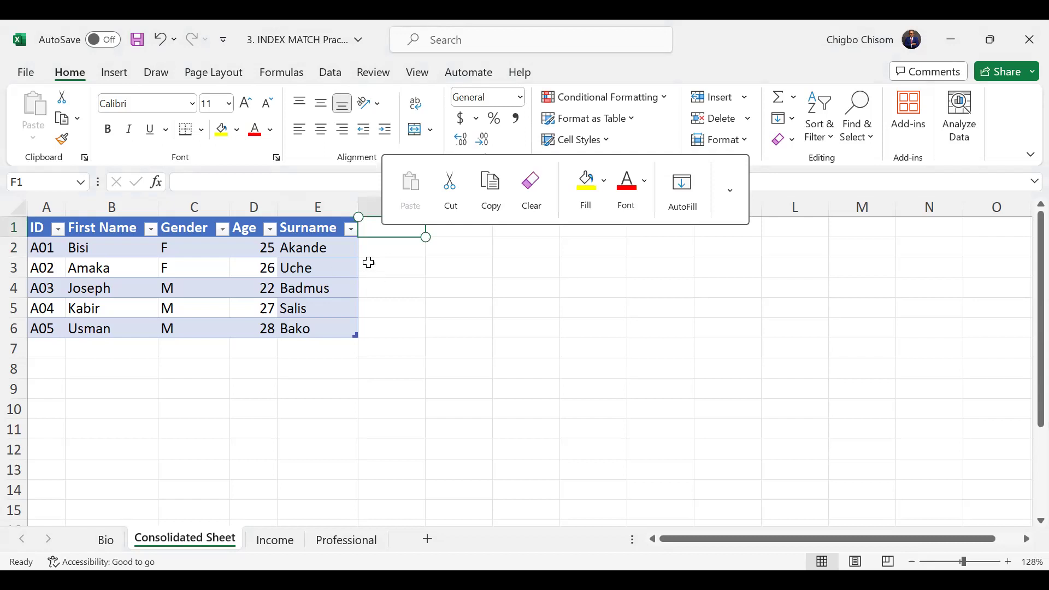
pyautogui.click(370, 227)
pyautogui.click(343, 242)
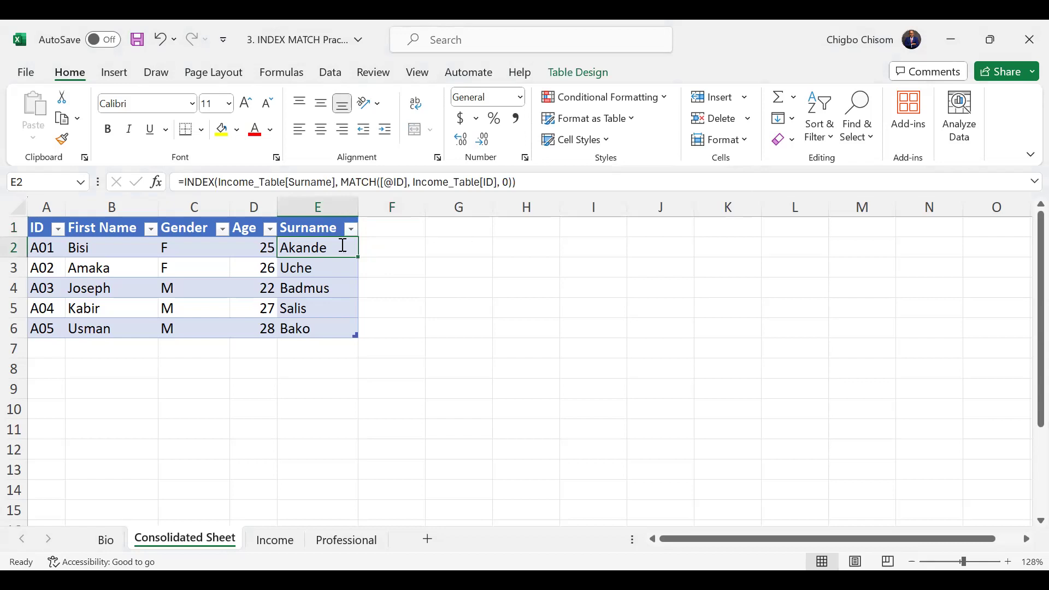
pyautogui.doubleClick(340, 244)
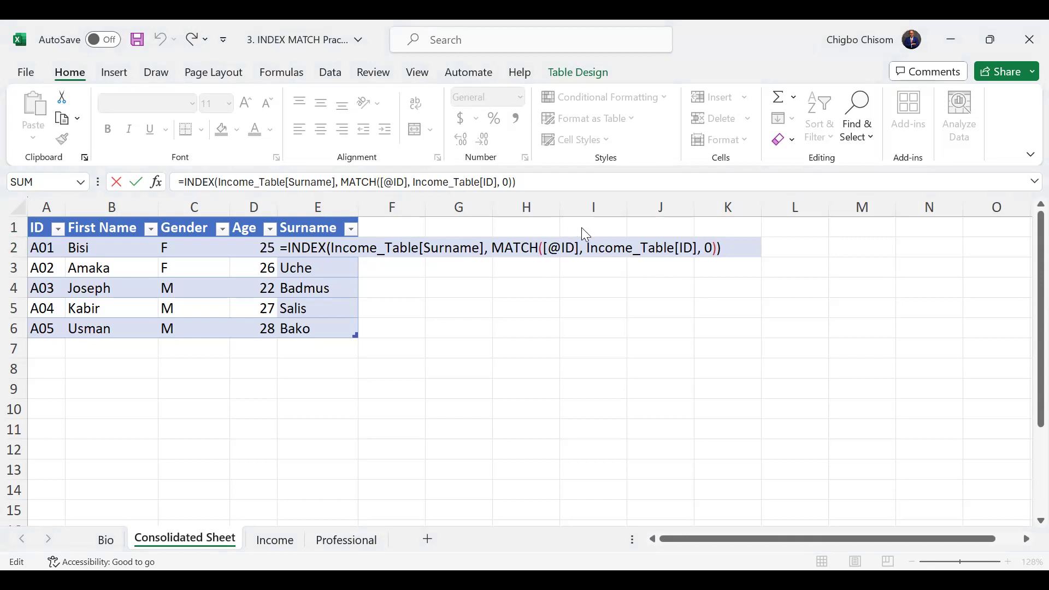
pyautogui.press('Return')
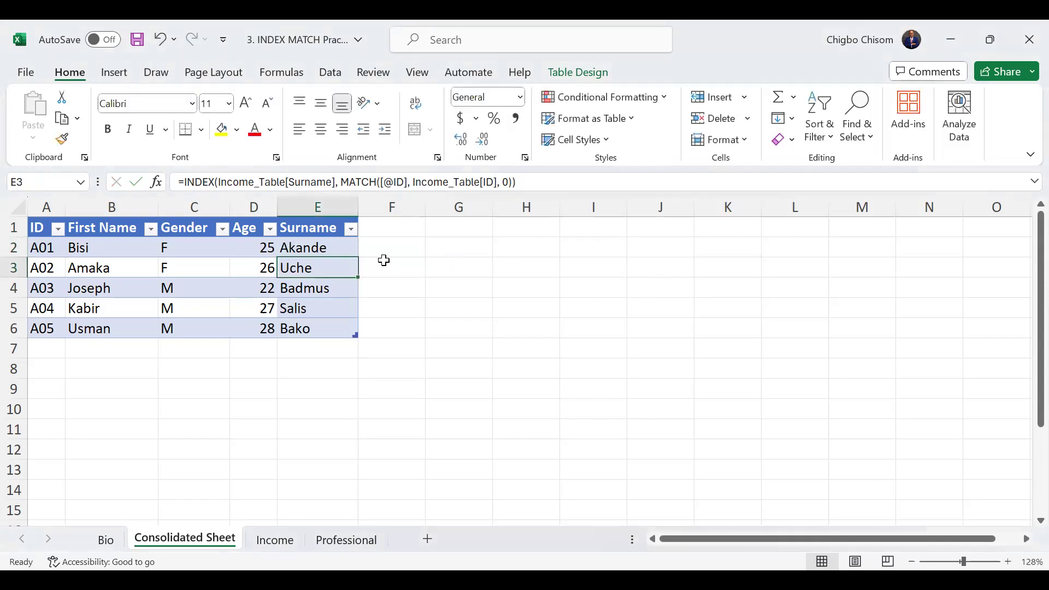
pyautogui.click(375, 227)
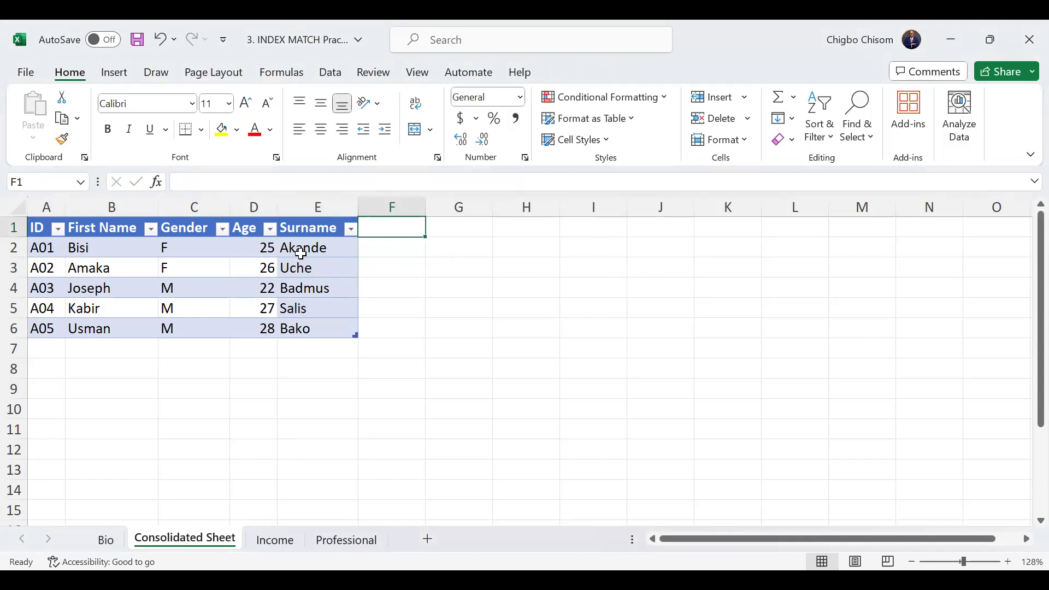
pyautogui.click(306, 249)
pyautogui.press('F2')
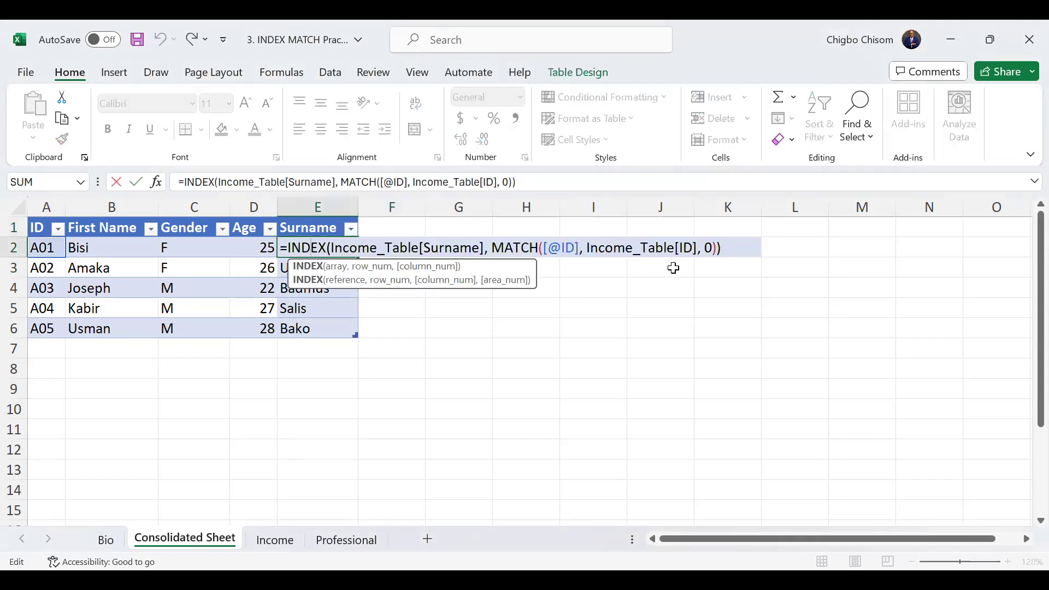
pyautogui.click(728, 253)
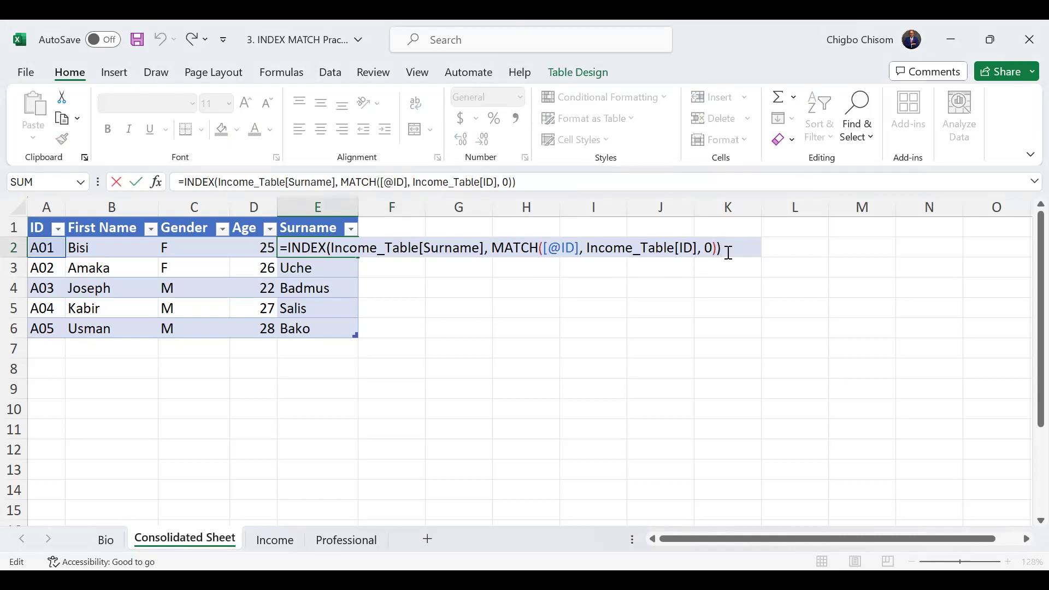
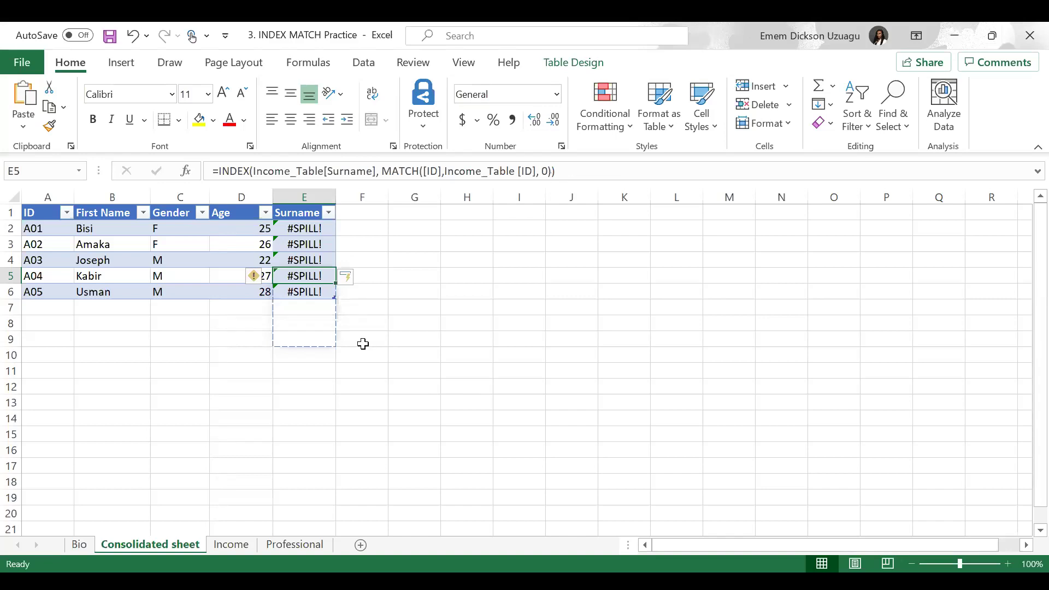
pyautogui.click(375, 370)
pyautogui.click(302, 228)
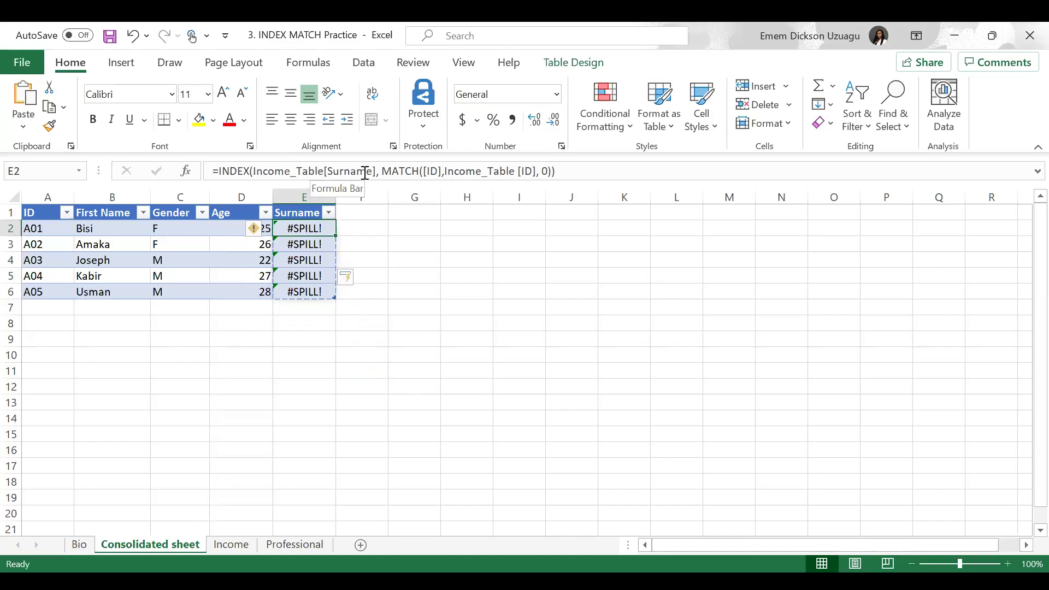
pyautogui.click(444, 171)
pyautogui.write(',')
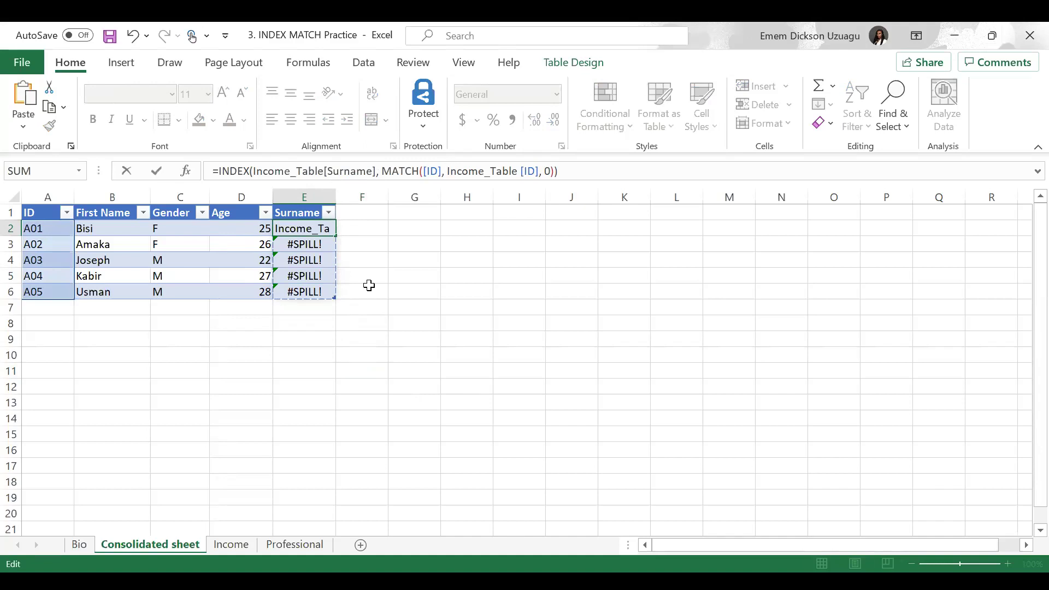
pyautogui.click(442, 171)
pyautogui.moveTo(442, 171); pyautogui.dragTo(423, 173)
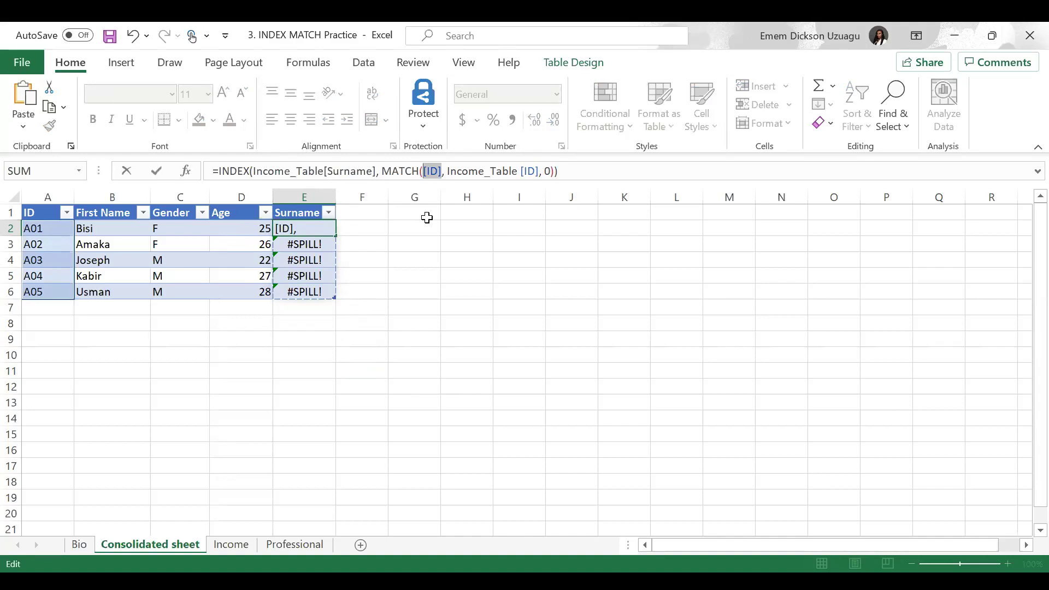
pyautogui.click(427, 217)
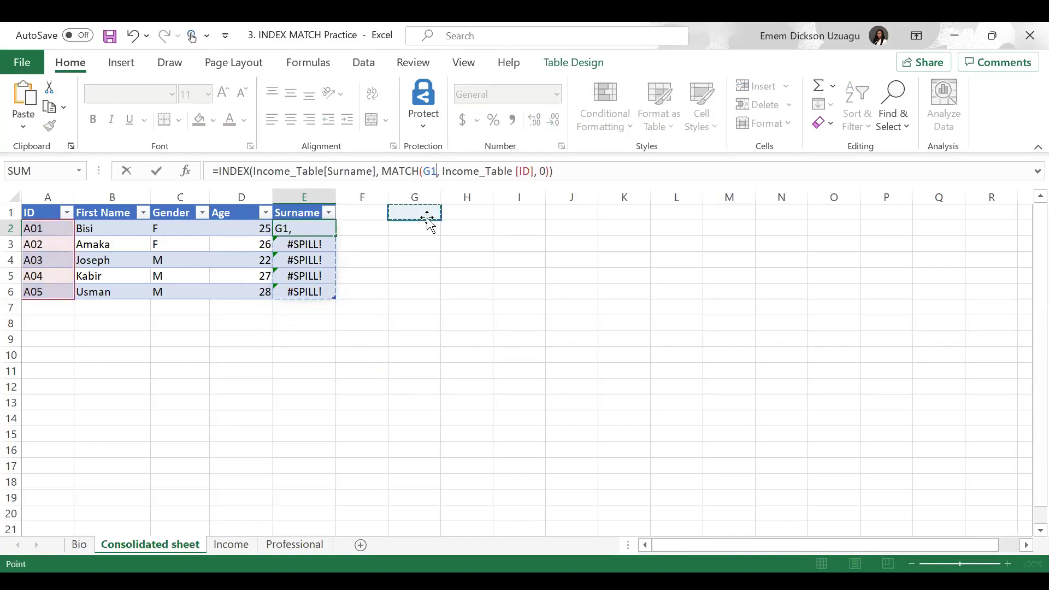
pyautogui.hotkey('ctrl', 'z')
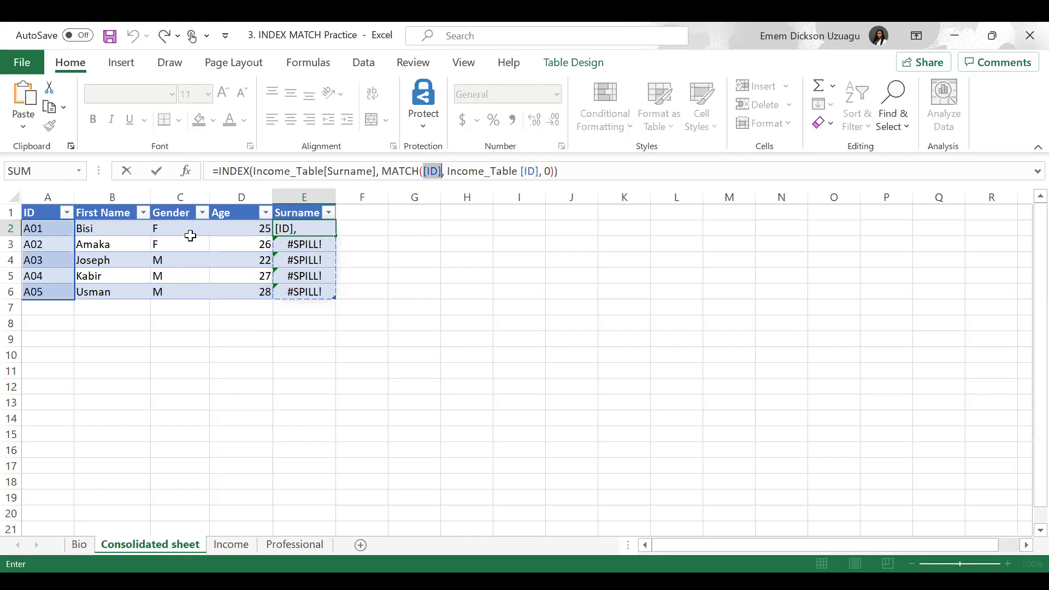
pyautogui.click(48, 230)
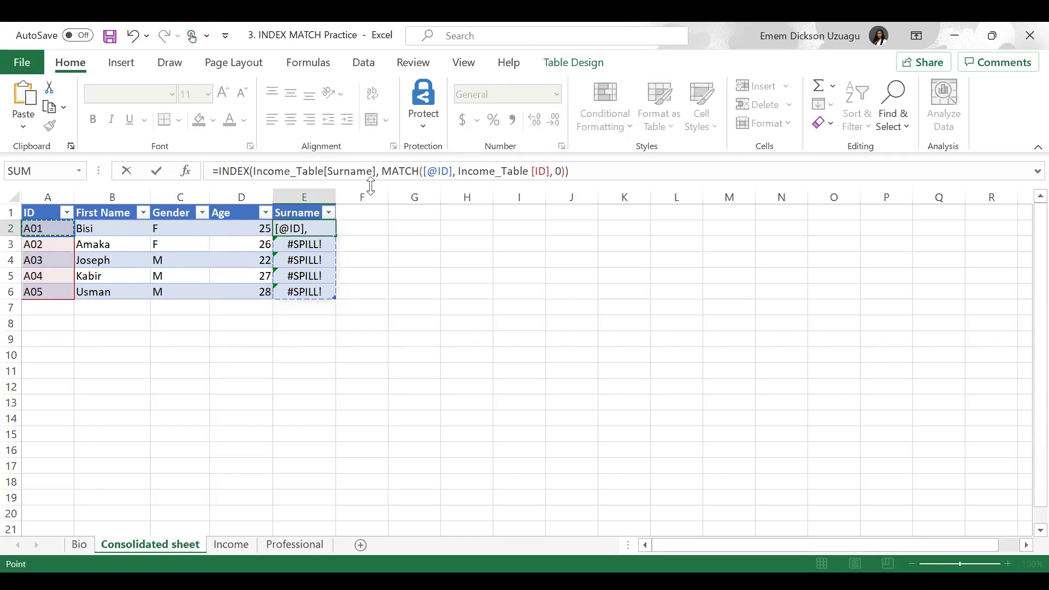
pyautogui.click(541, 171)
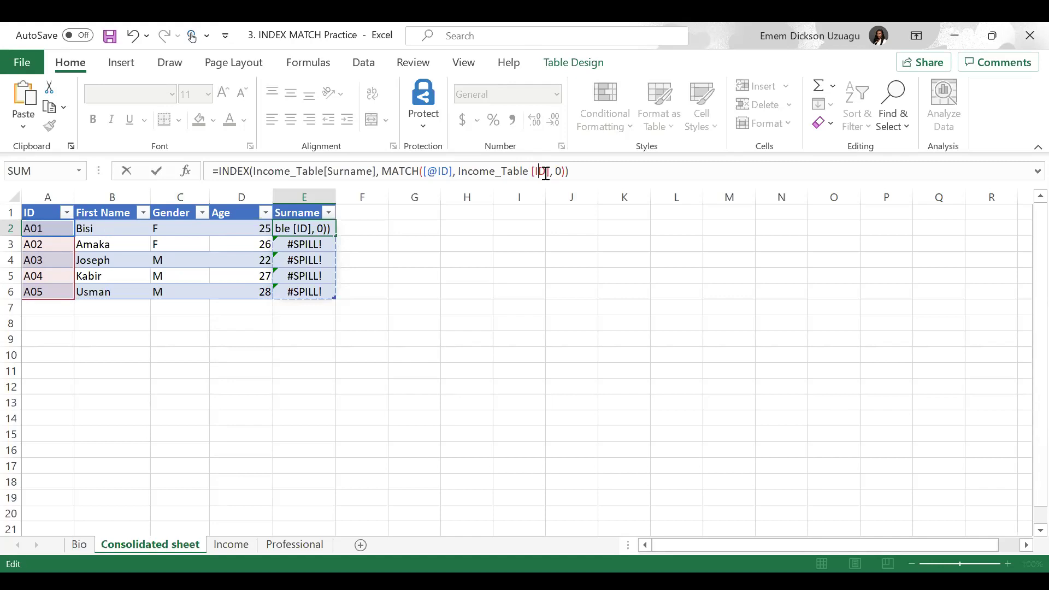
pyautogui.doubleClick(545, 174)
pyautogui.click(44, 230)
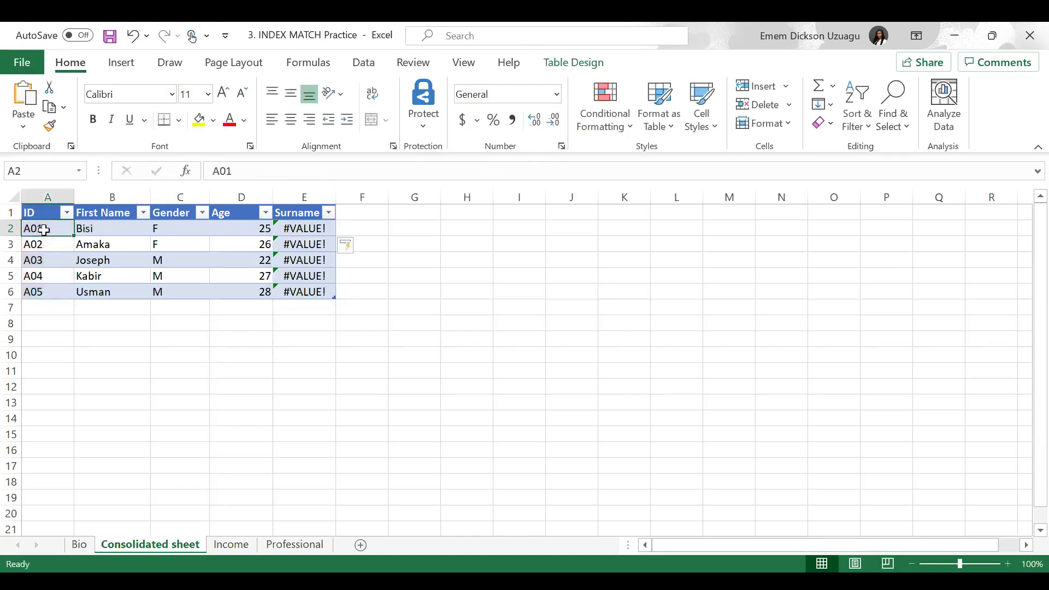
# Step: Delete the MATCH arguments from the formula in cell E2, leaving =INDEX(Income_Table[Surname], MATCH(
pyautogui.click(310, 230)
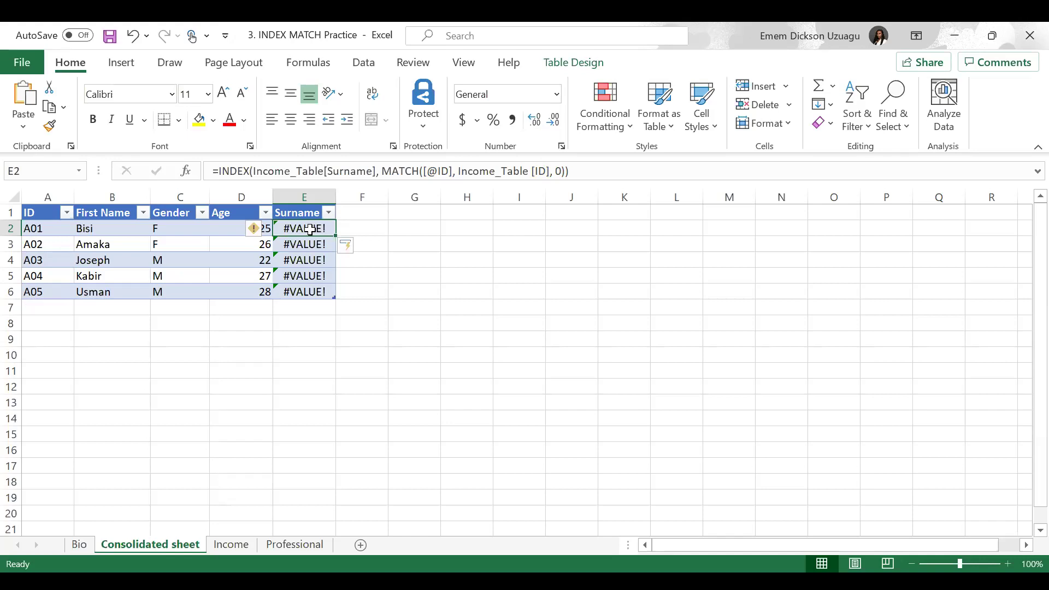
pyautogui.click(434, 171)
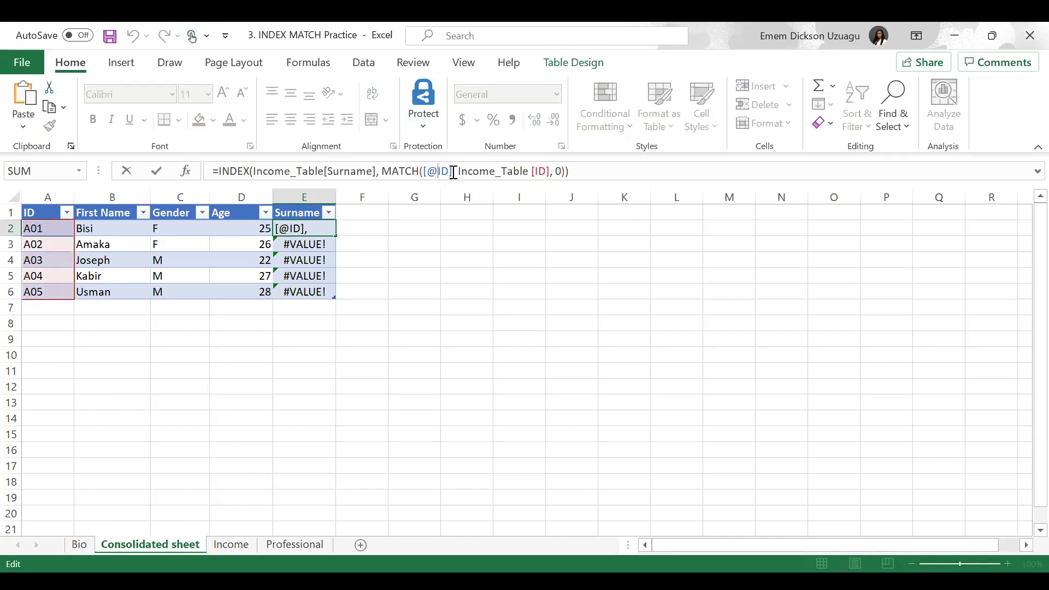
pyautogui.click(551, 171)
pyautogui.press('BackSpace')
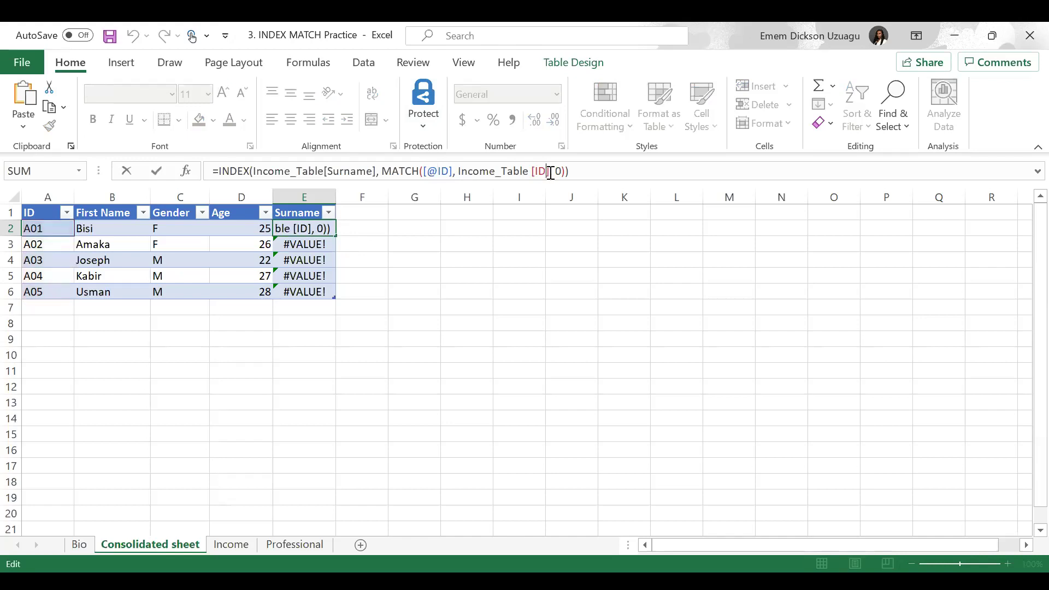
pyautogui.press('BackSpace')
pyautogui.press('BackSpace')
pyautogui.press('BackSpace')
pyautogui.press('BackSpace')
pyautogui.press('BackSpace')
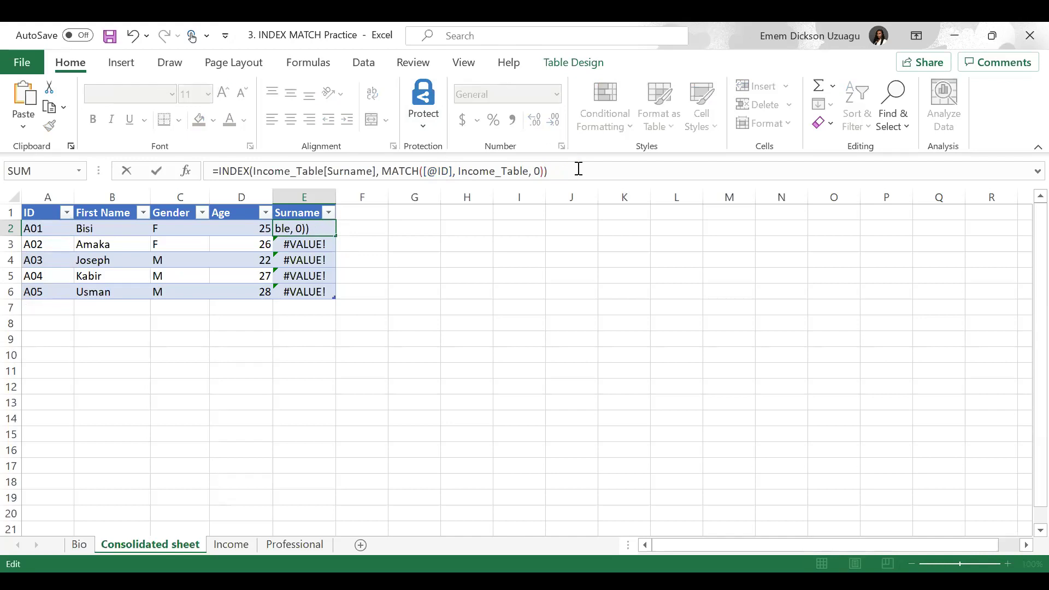
pyautogui.press('BackSpace')
pyautogui.press('BackSpace')
pyautogui.press('BackSpace')
pyautogui.press('BackSpace')
pyautogui.press('BackSpace')
pyautogui.press('BackSpace')
pyautogui.press('BackSpace')
pyautogui.press('BackSpace')
pyautogui.press('BackSpace')
pyautogui.press('BackSpace')
pyautogui.press('BackSpace')
pyautogui.press('BackSpace')
pyautogui.press('BackSpace')
pyautogui.press('BackSpace')
pyautogui.press('BackSpace')
pyautogui.press('BackSpace')
pyautogui.press('BackSpace')
pyautogui.press('BackSpace')
pyautogui.press('BackSpace')
pyautogui.press('BackSpace')
pyautogui.press('BackSpace')
pyautogui.press('BackSpace')
pyautogui.press('BackSpace')
pyautogui.press('BackSpace')
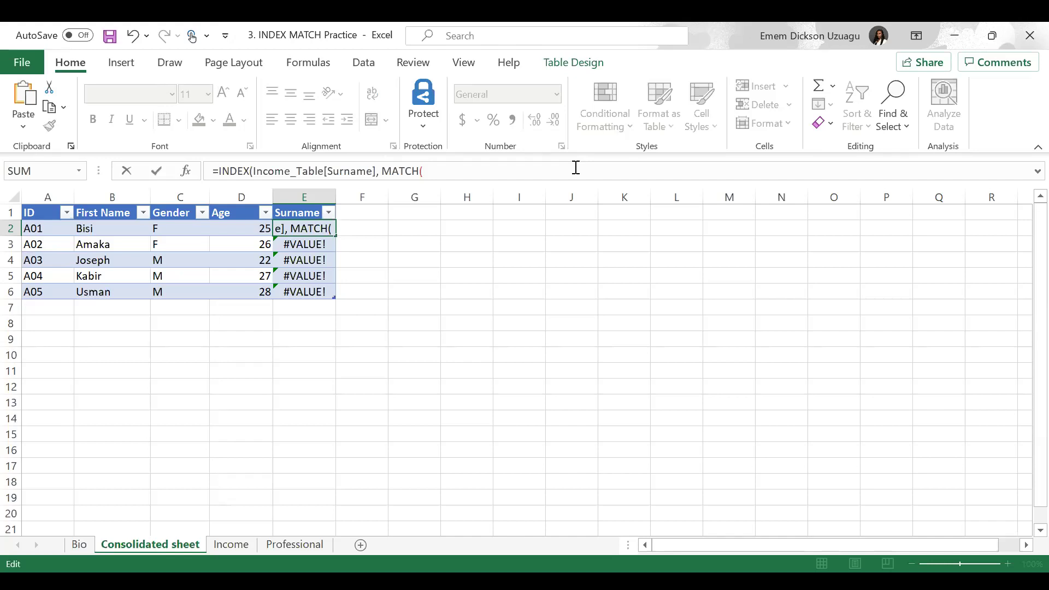
pyautogui.click(52, 233)
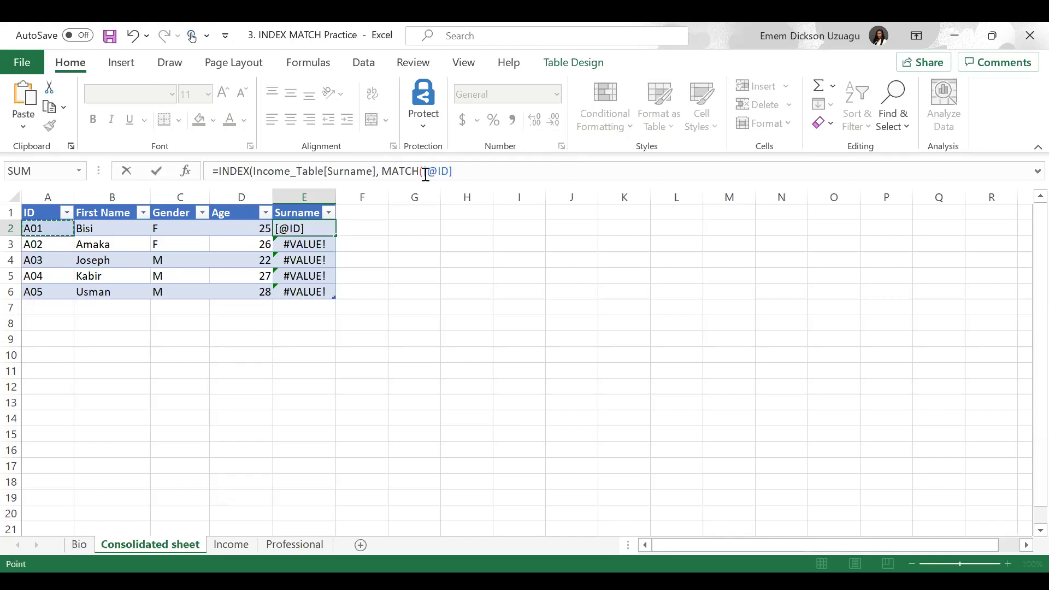
pyautogui.write(', in')
pyautogui.press('Tab')
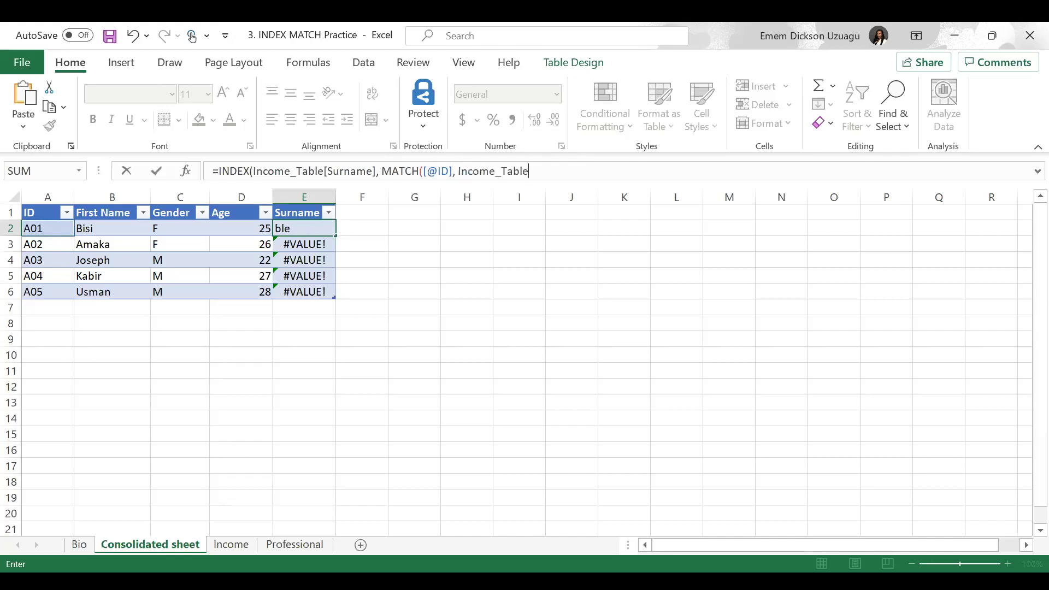
pyautogui.write(',')
pyautogui.write(' 0')
pyautogui.press('BackSpace')
pyautogui.press('BackSpace')
pyautogui.press('BackSpace')
pyautogui.write('[')
# Step: Re-enter Income_Table as the MATCH lookup array in cell E2's formula and choose its ID column
pyautogui.click(318, 229)
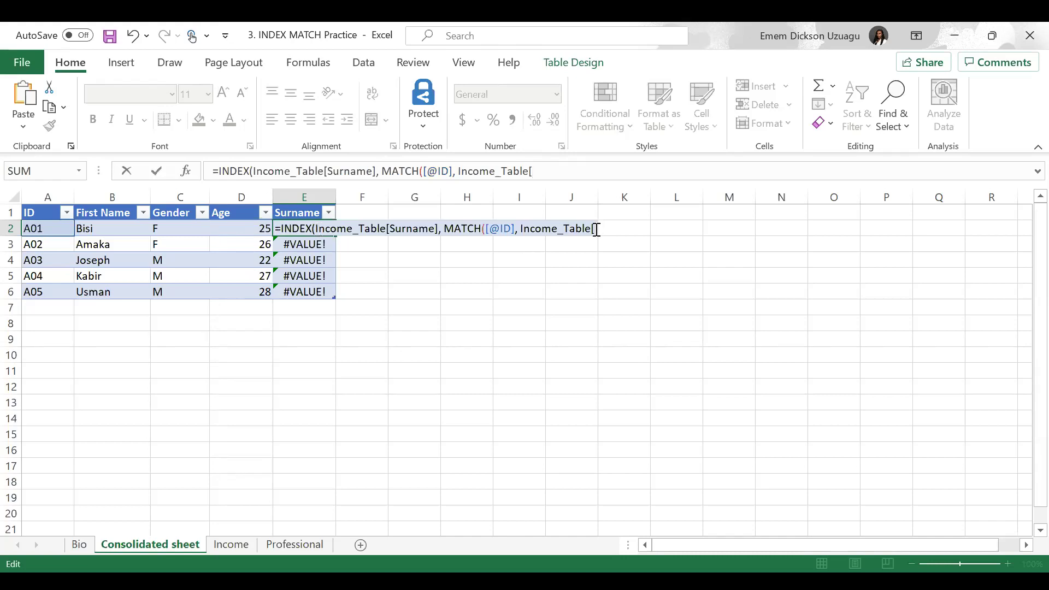
pyautogui.press('Return')
pyautogui.click(509, 394)
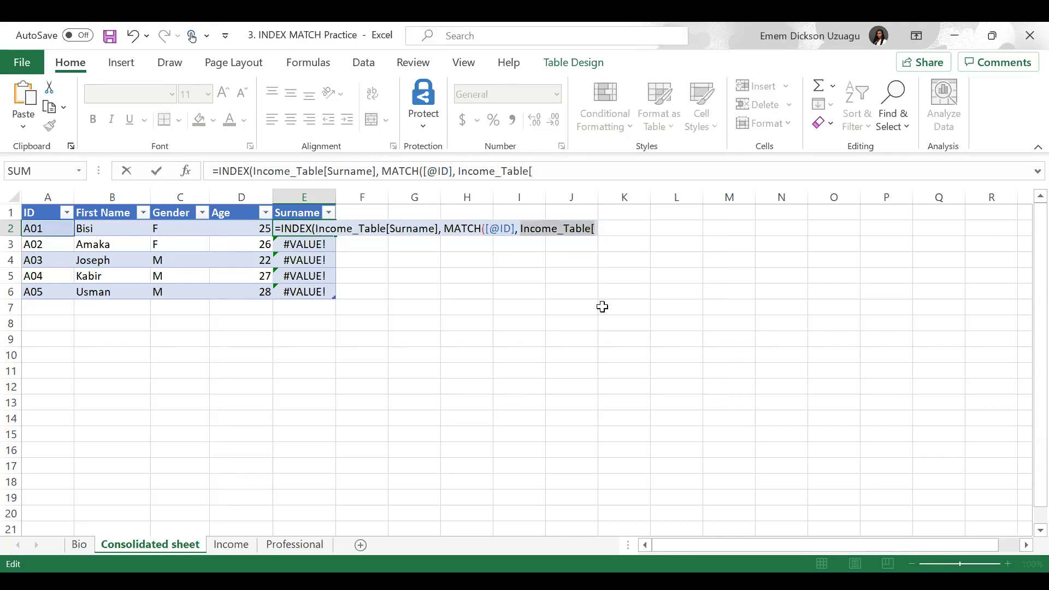
pyautogui.press('BackSpace')
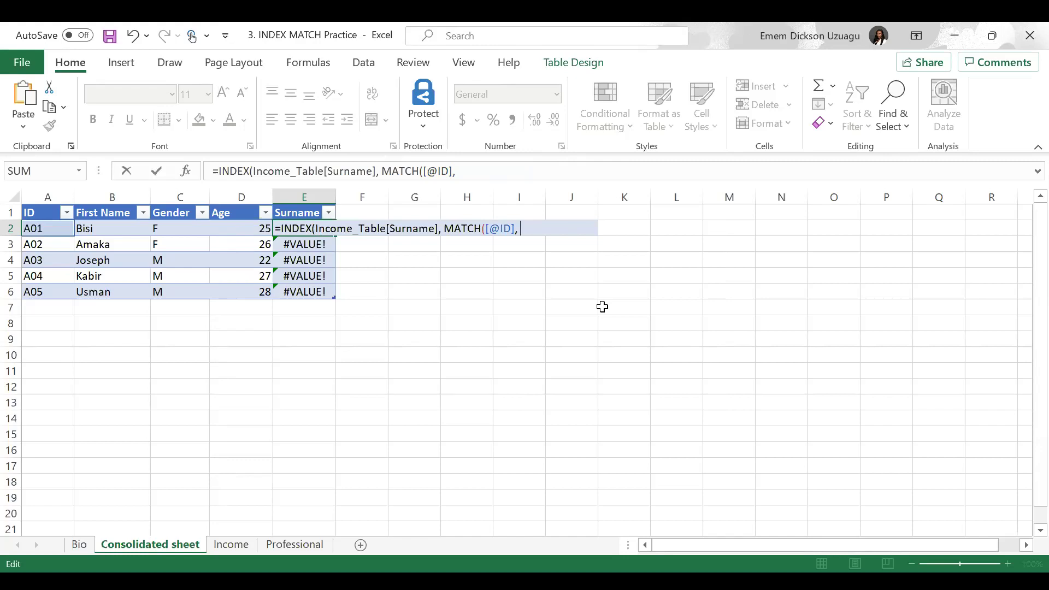
pyautogui.write('in')
pyautogui.press('Tab')
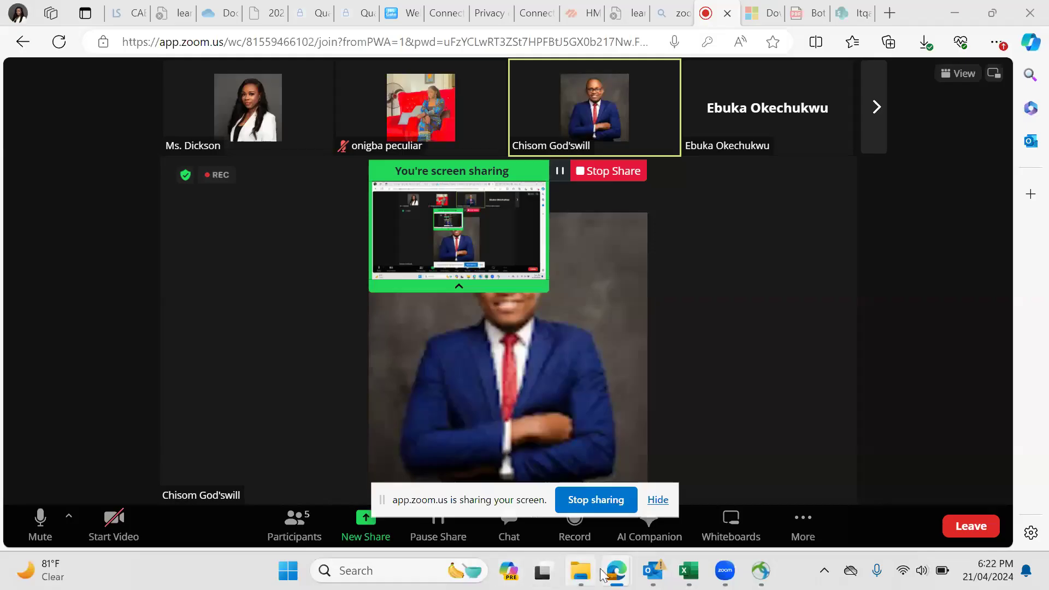
pyautogui.click(697, 586)
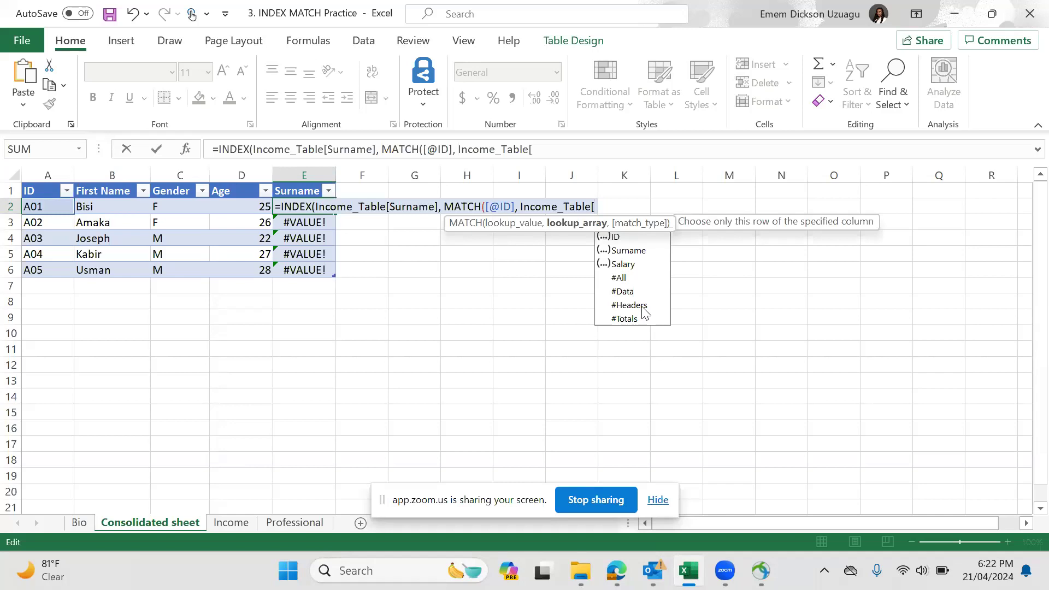
pyautogui.click(616, 238)
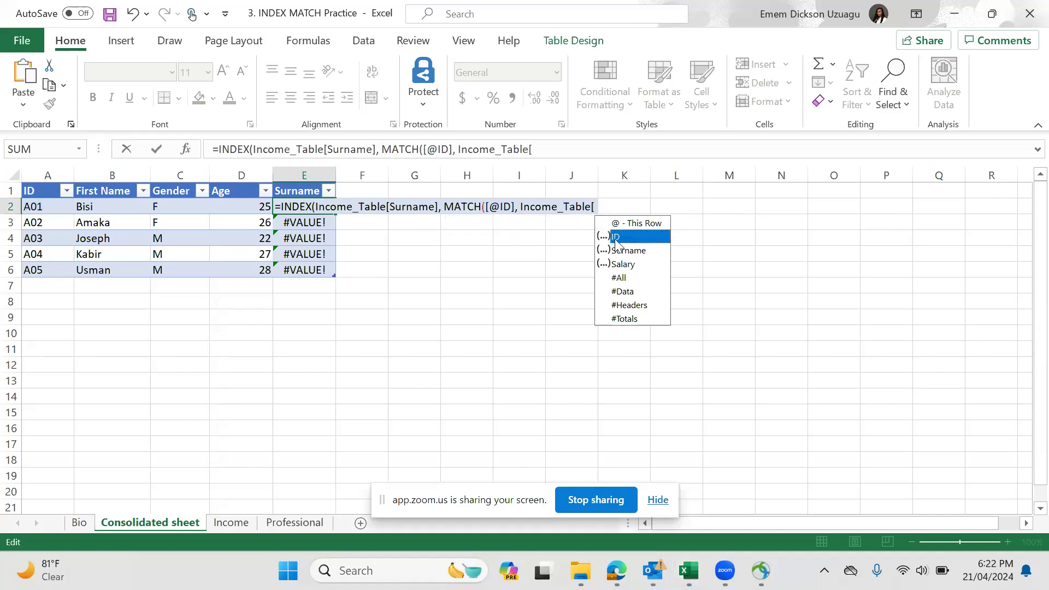
pyautogui.doubleClick(616, 238)
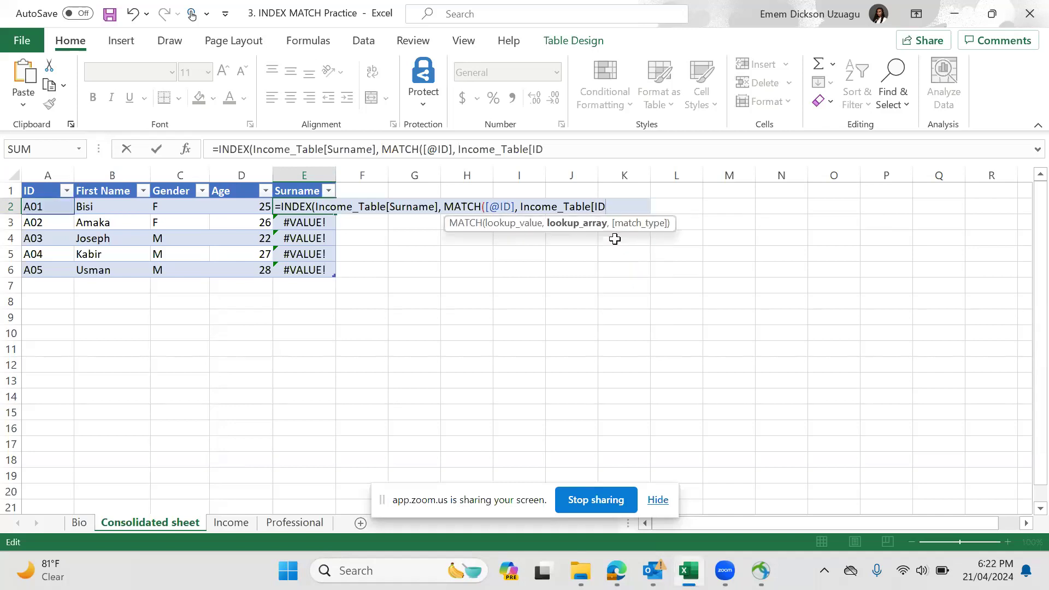
pyautogui.write('], ')
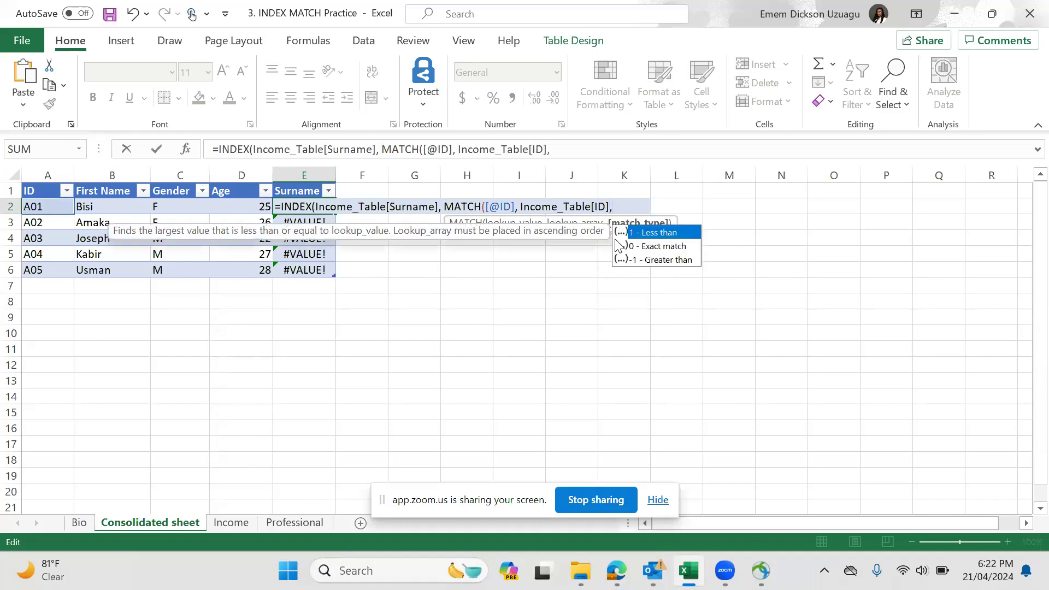
pyautogui.write('0')
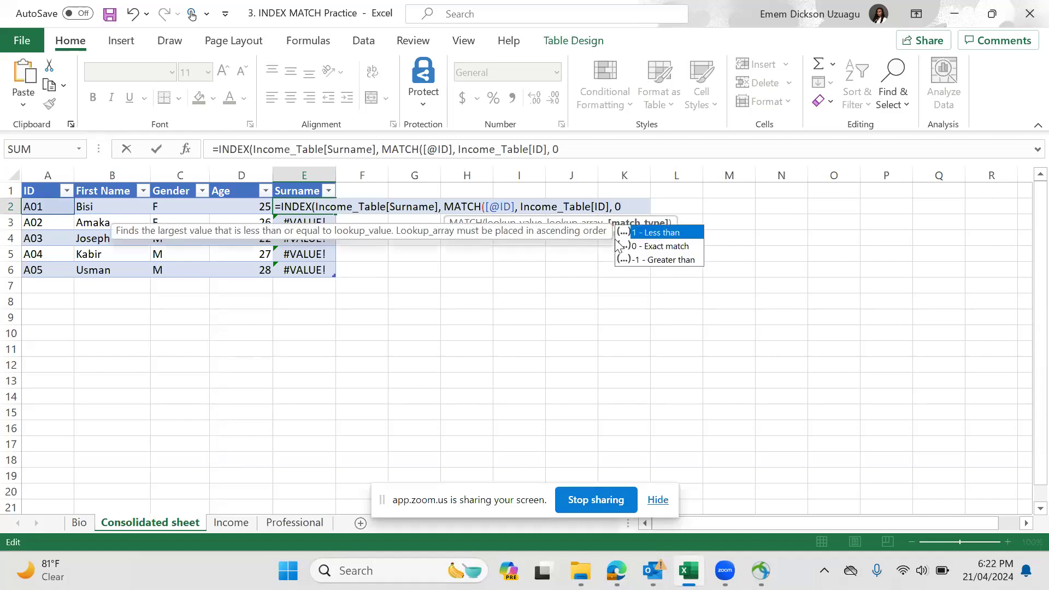
pyautogui.write('0')
pyautogui.press('BackSpace')
pyautogui.write('))')
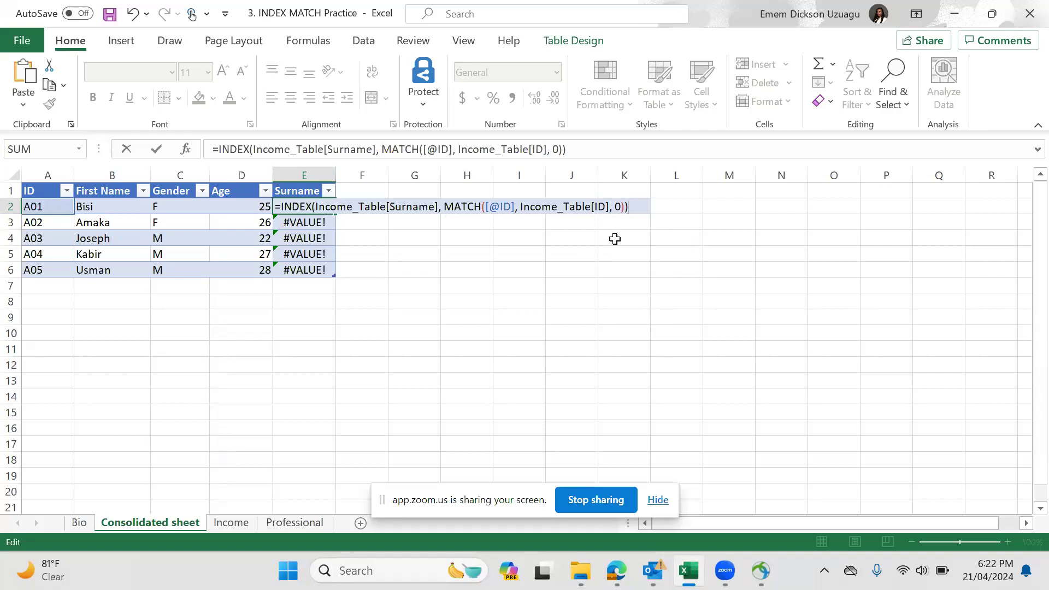
pyautogui.press('Return')
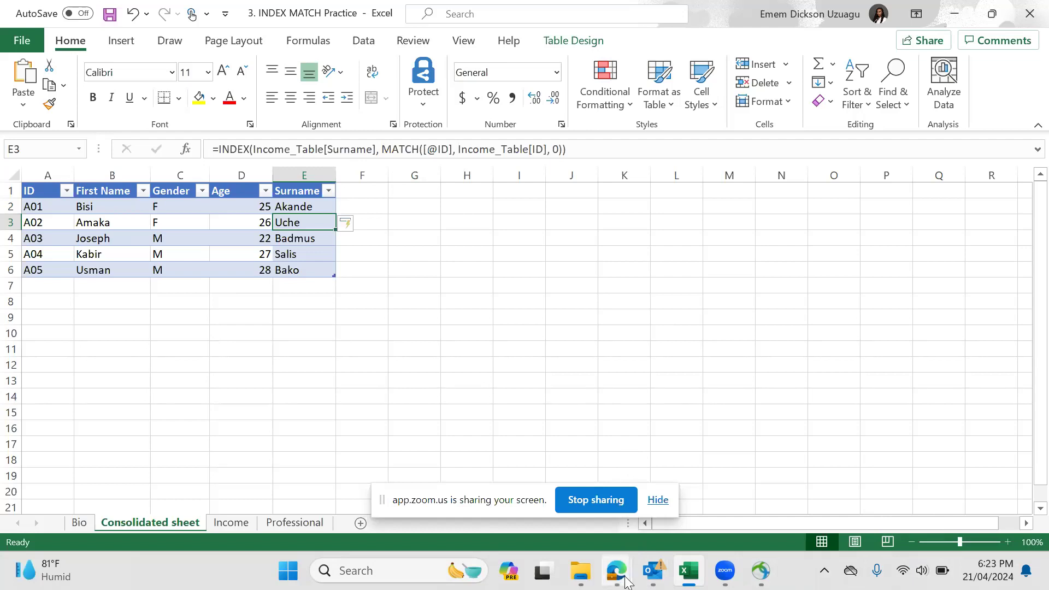
# Step: Stop sharing the screen in the Zoom meeting
pyautogui.moveTo(626, 581)
pyautogui.moveTo(586, 500)
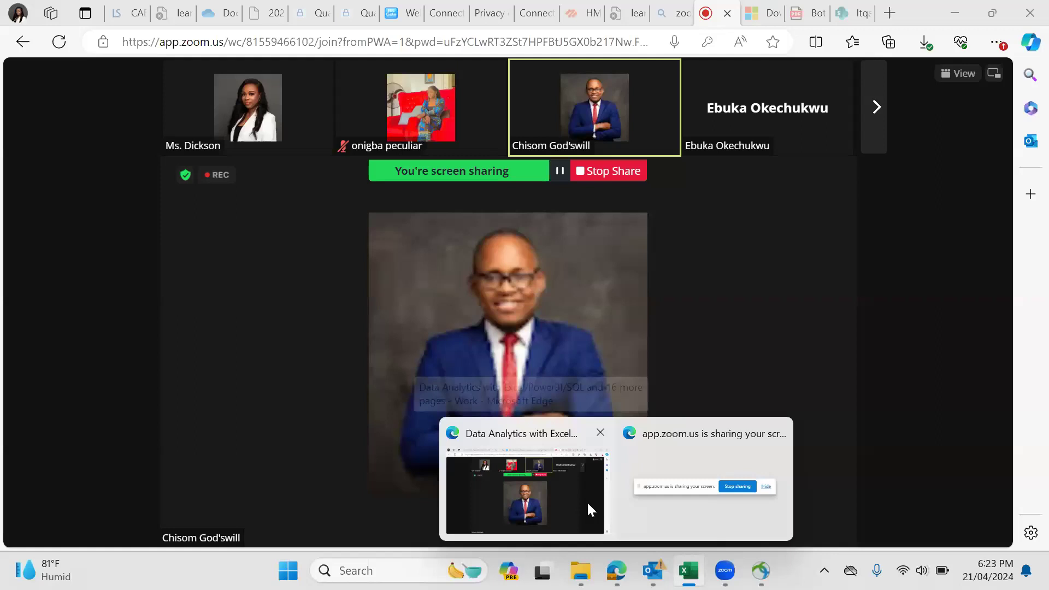
pyautogui.moveTo(699, 492)
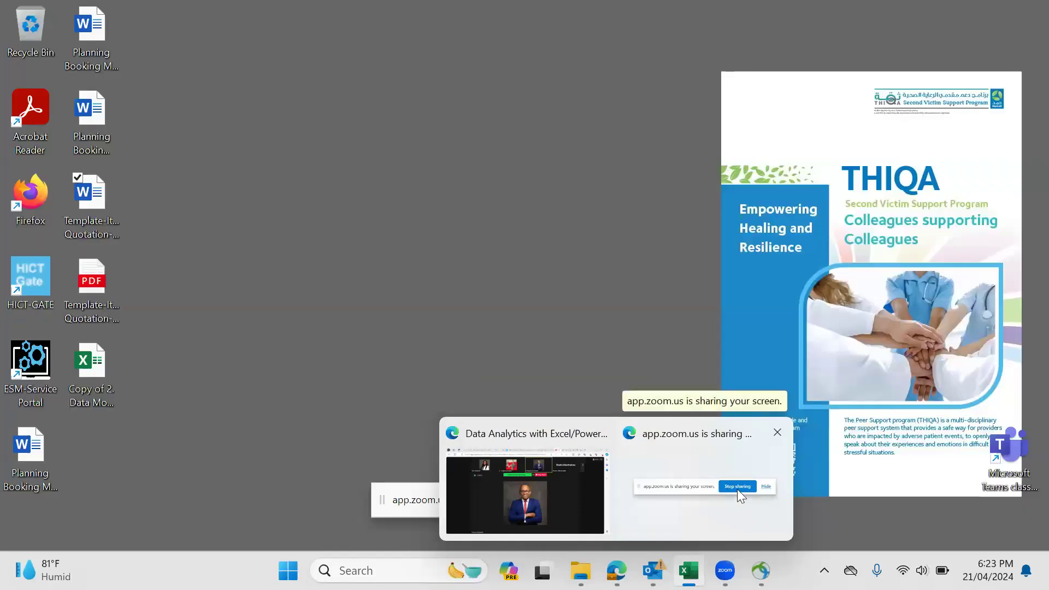
pyautogui.click(736, 489)
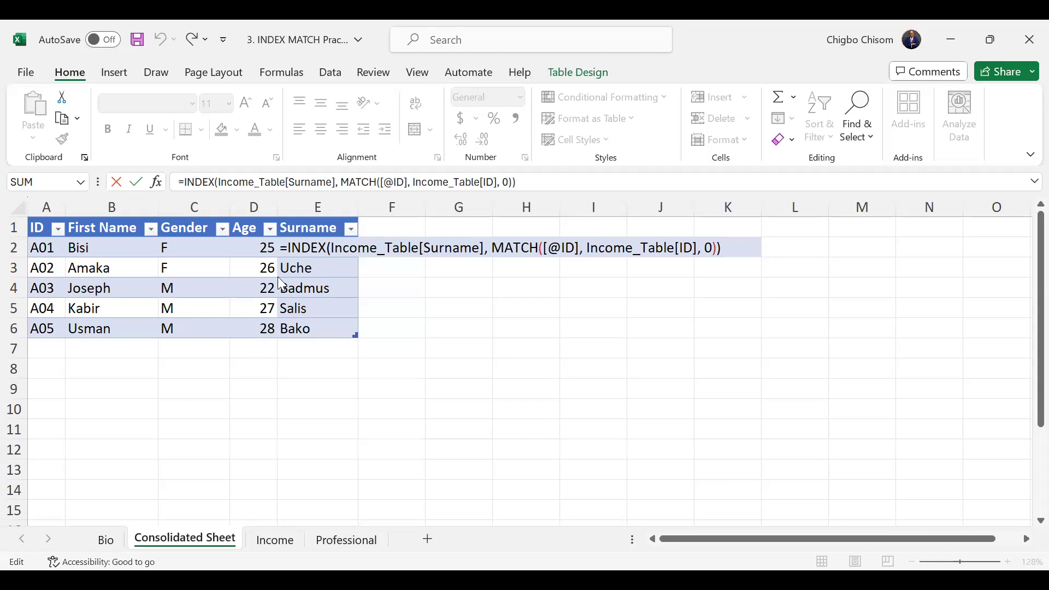
# Step: Commit the Surname formula in E2 and add a Salary column header in F1 of the Consolidated Sheet
pyautogui.press('Return')
pyautogui.click(373, 232)
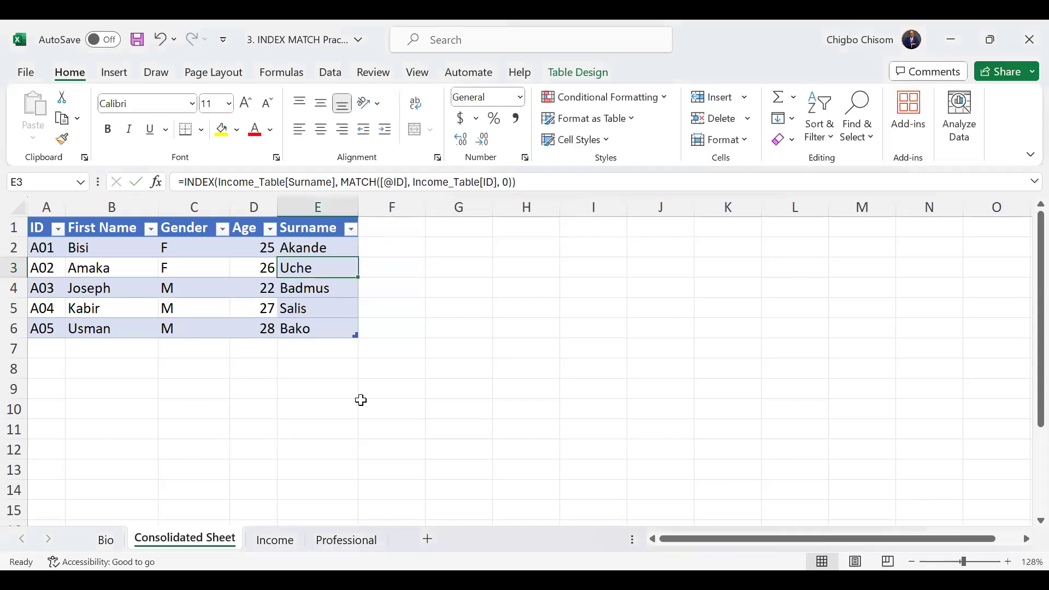
pyautogui.click(285, 541)
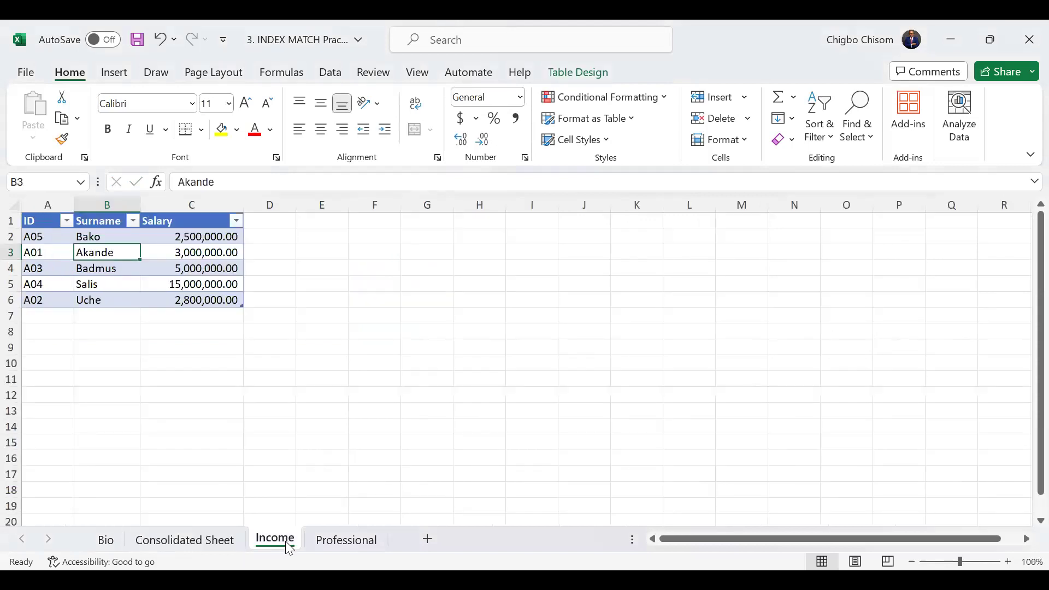
pyautogui.click(227, 543)
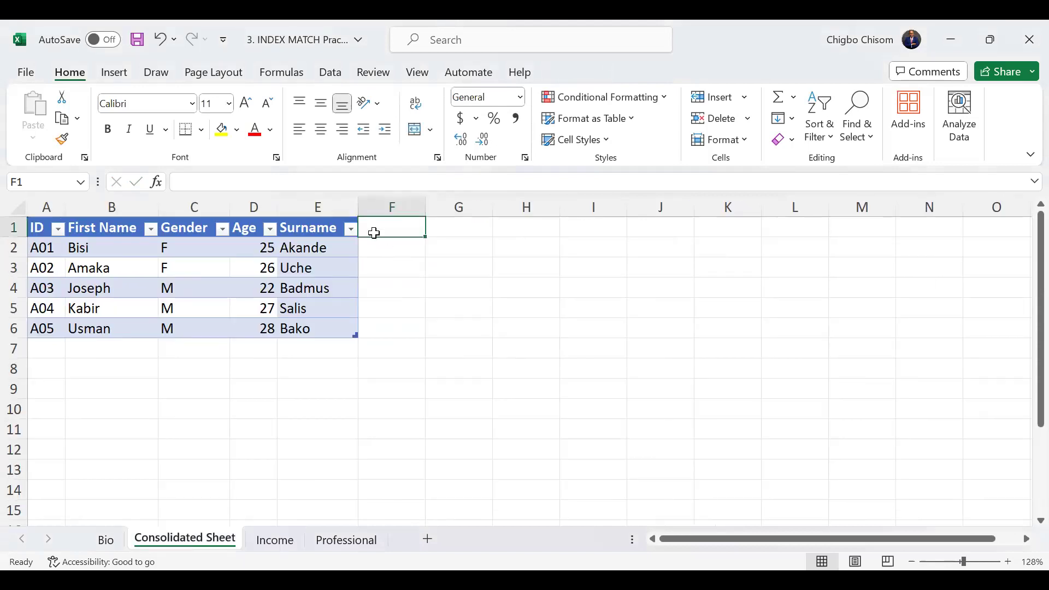
pyautogui.write('Salary')
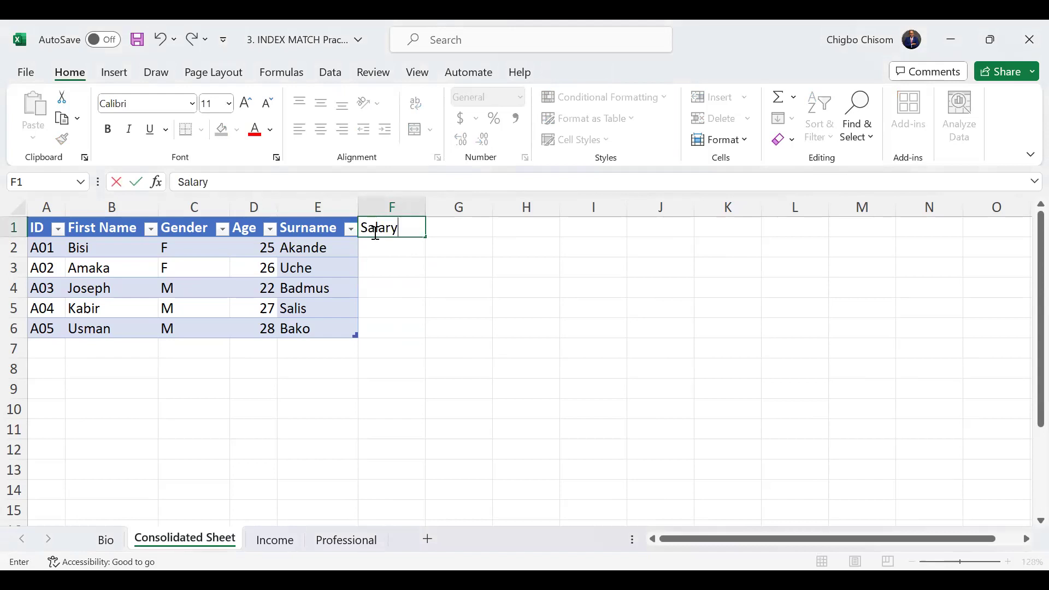
pyautogui.click(403, 262)
pyautogui.click(454, 227)
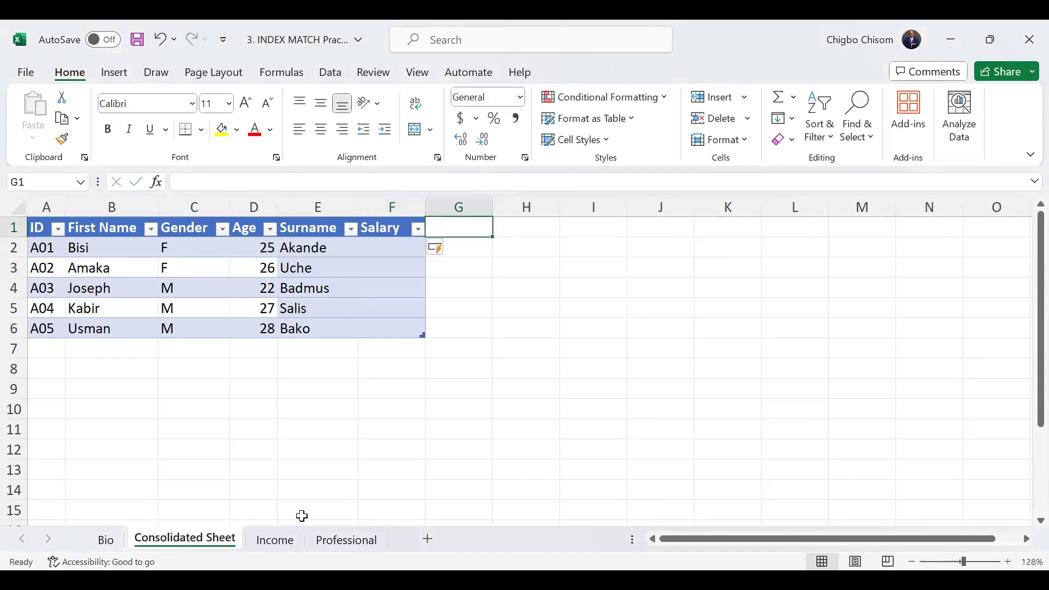
# Step: Examine the column headers on the Income and Professional sheets against those on the Consolidated Sheet
pyautogui.click(280, 543)
pyautogui.click(335, 547)
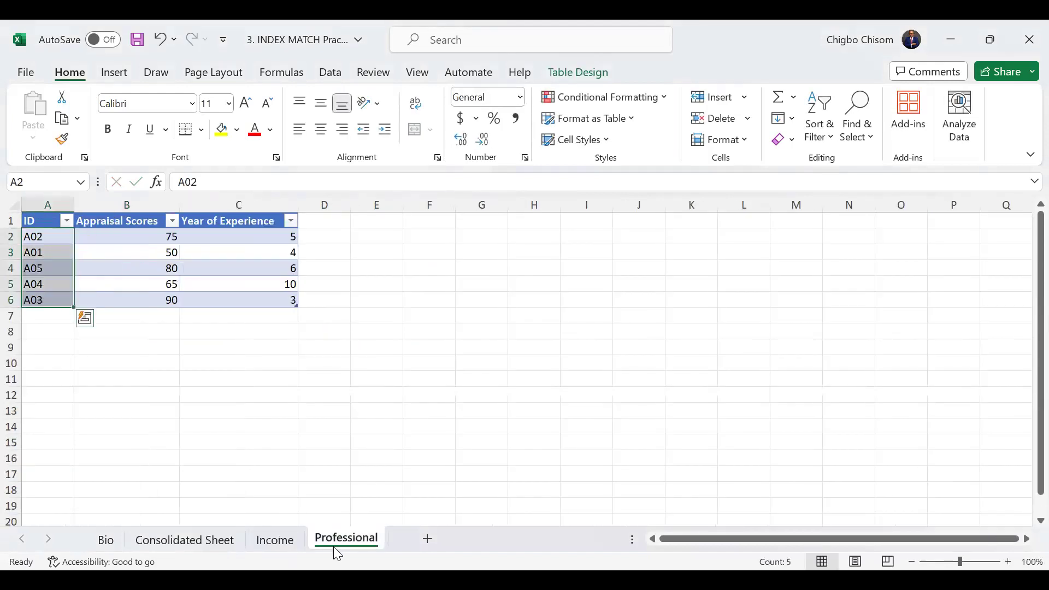
pyautogui.click(278, 535)
pyautogui.click(225, 540)
pyautogui.click(273, 541)
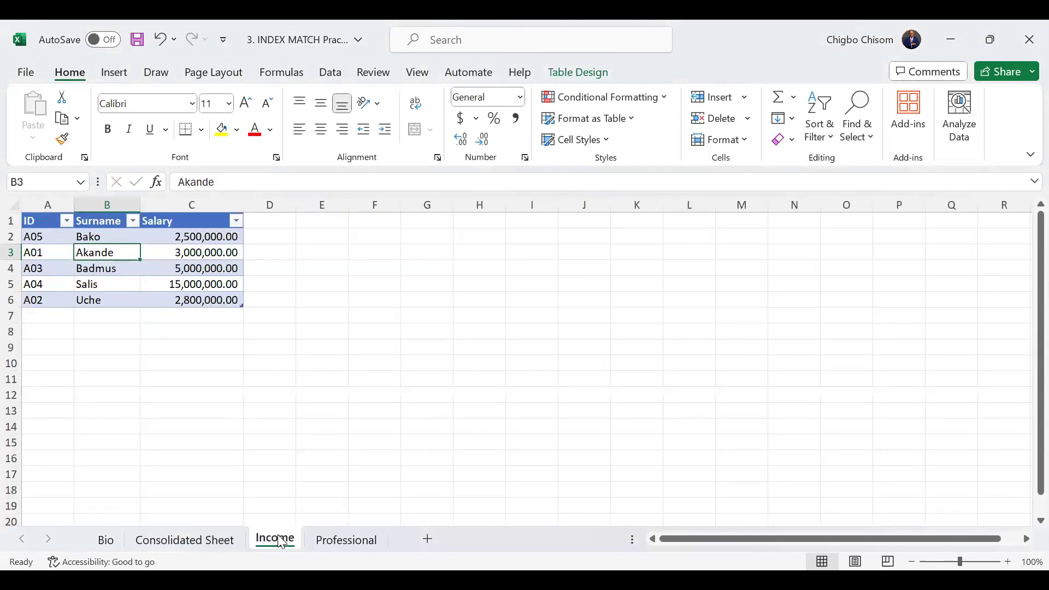
pyautogui.click(224, 541)
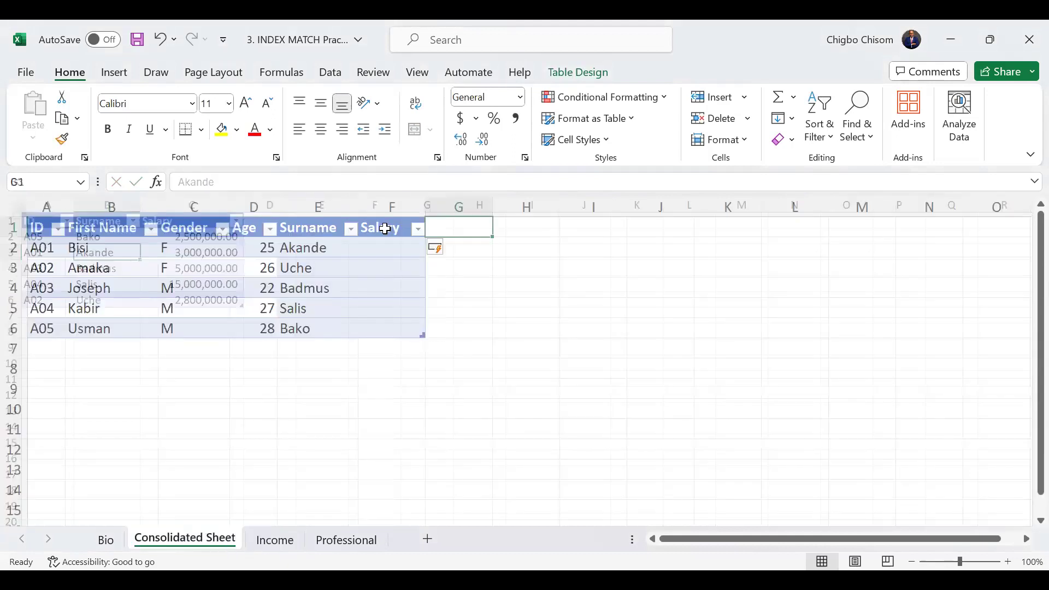
pyautogui.click(304, 539)
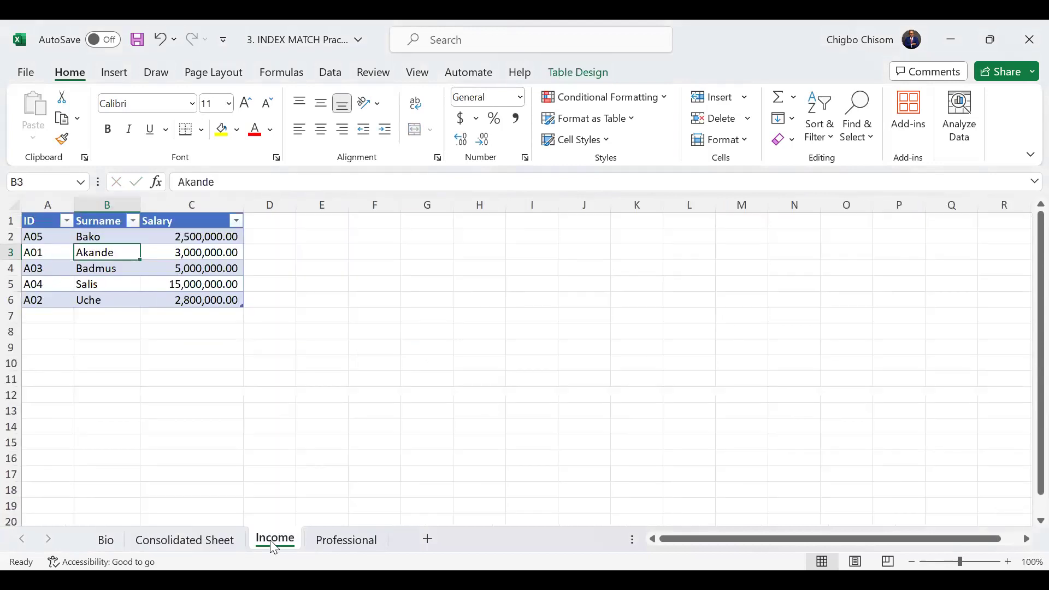
pyautogui.click(324, 546)
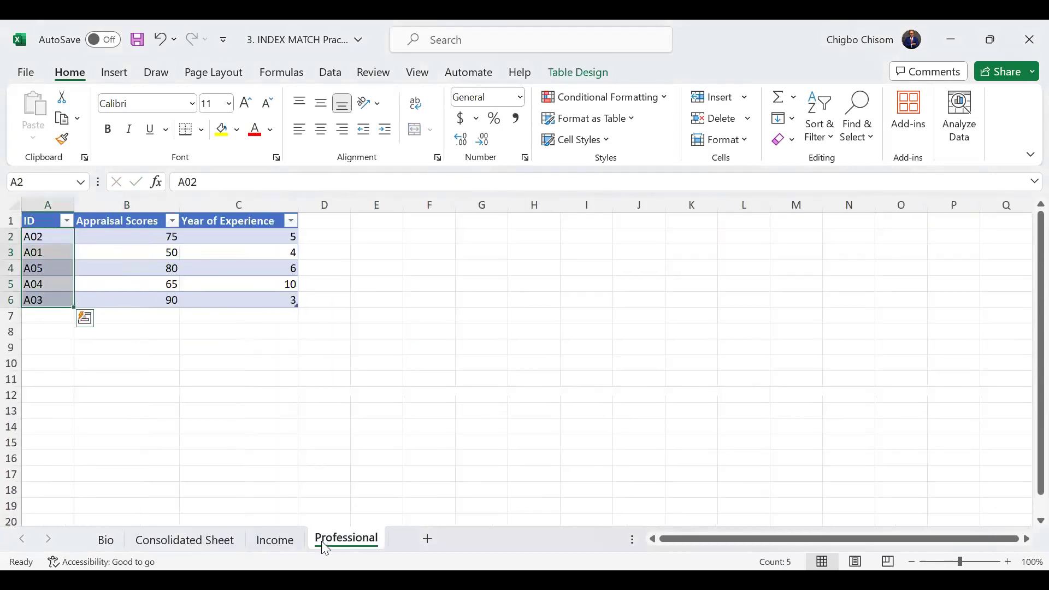
pyautogui.click(286, 543)
pyautogui.click(211, 541)
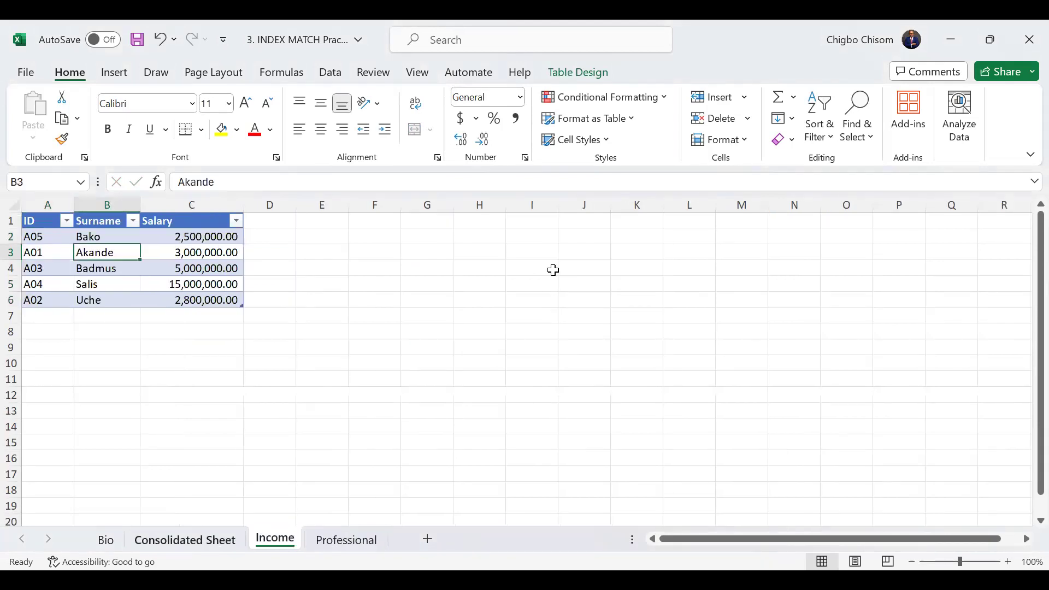
# Step: Add an "Appraisal scores" column header in G1 of the Consolidated Sheet and fit the column width to it
pyautogui.write('Ap')
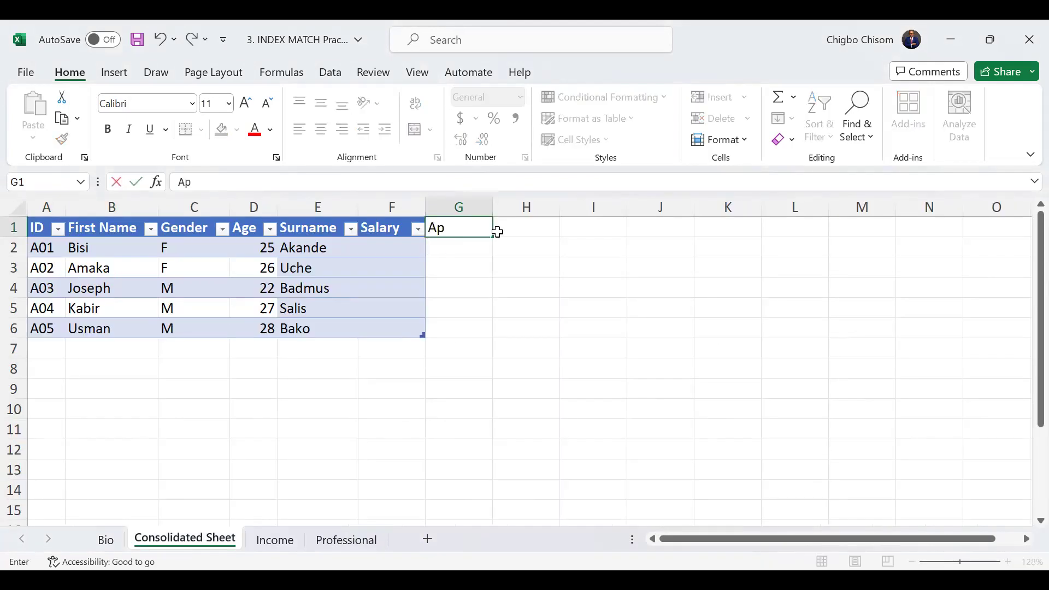
pyautogui.write('praisal ')
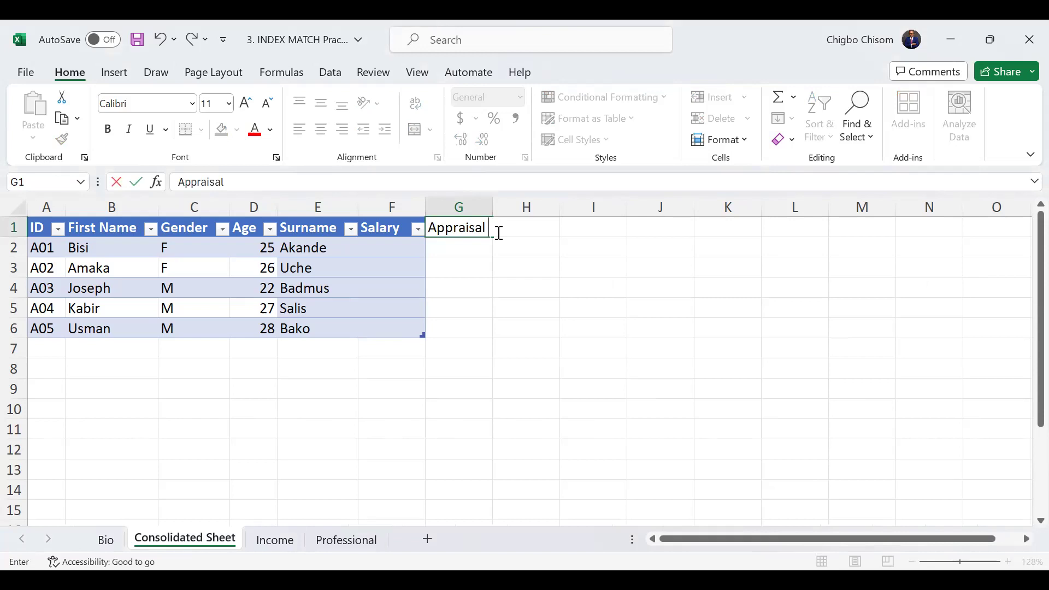
pyautogui.write('scores')
pyautogui.press('Return')
pyautogui.doubleClick(493, 202)
# Step: Add a "Year of experience" column header in H1 of the Consolidated Sheet and fit the column width to it
pyautogui.click(575, 230)
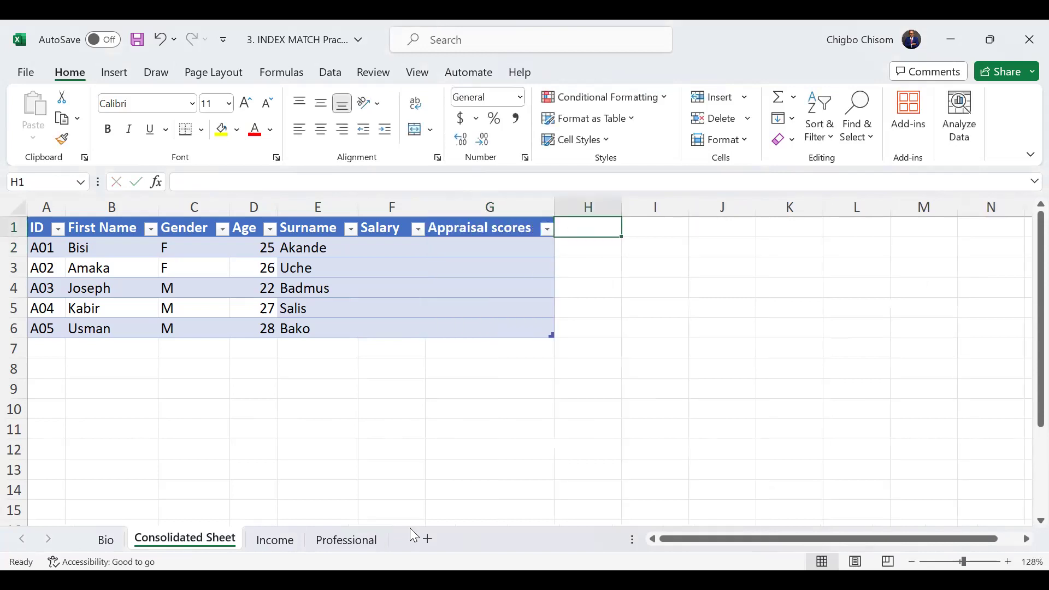
pyautogui.click(352, 543)
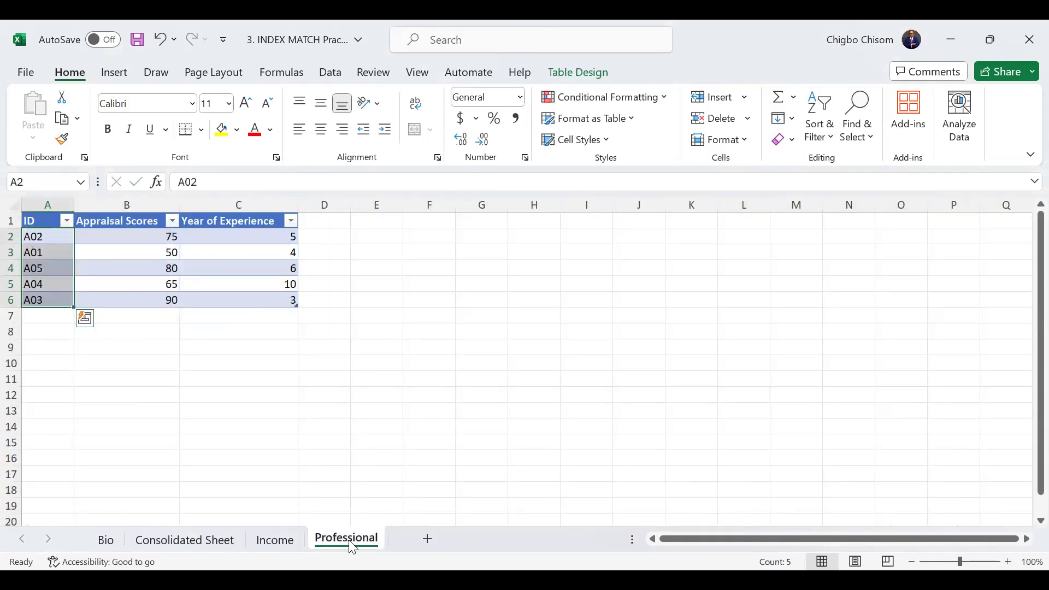
pyautogui.click(205, 541)
pyautogui.write('Year of ')
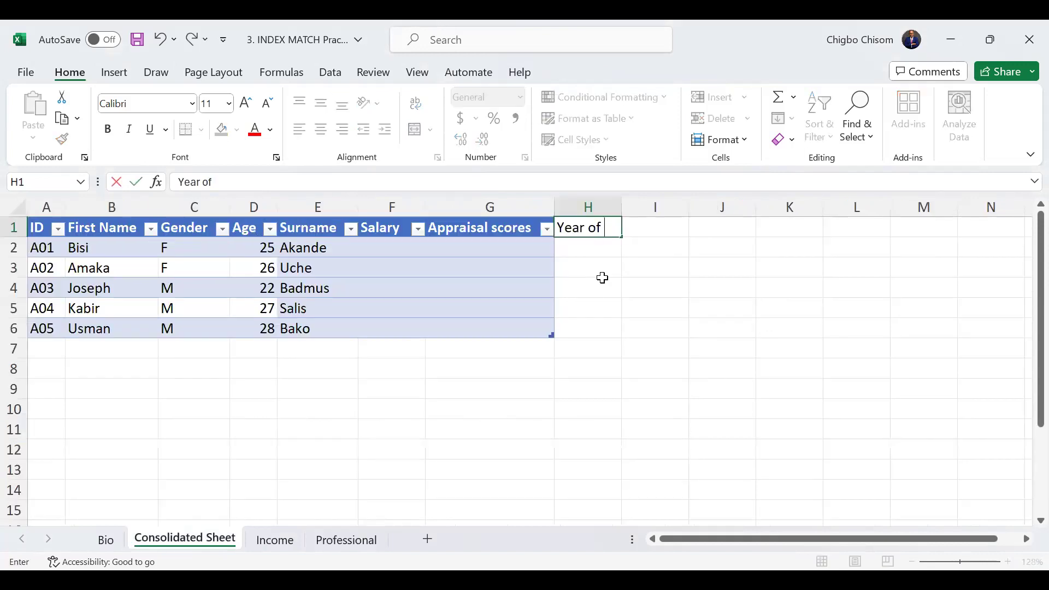
pyautogui.write('experience')
pyautogui.hotkey('ctrl', 'Return')
pyautogui.press('Return')
pyautogui.doubleClick(622, 207)
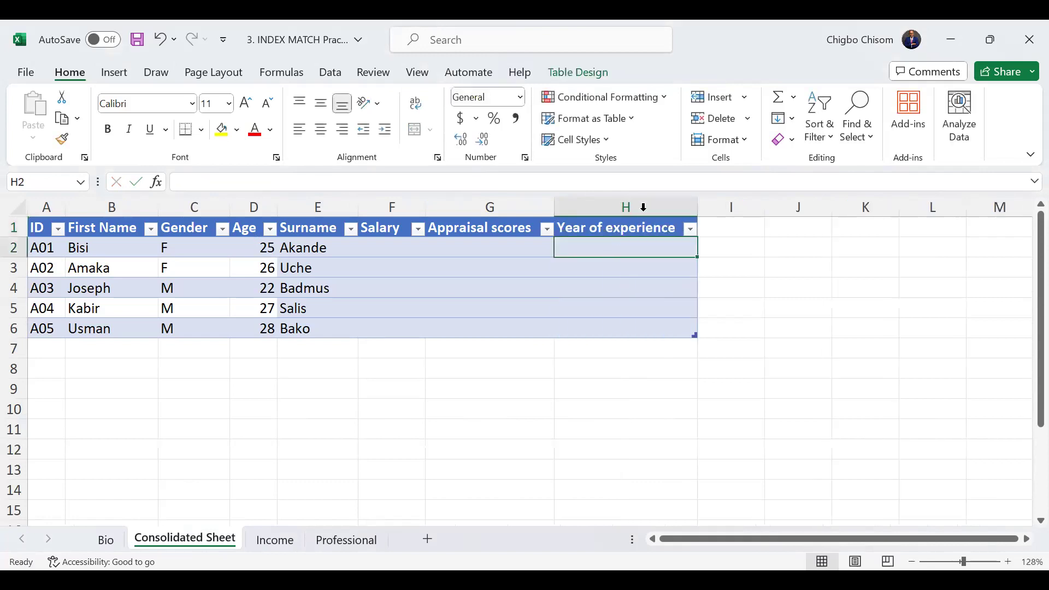
pyautogui.click(726, 224)
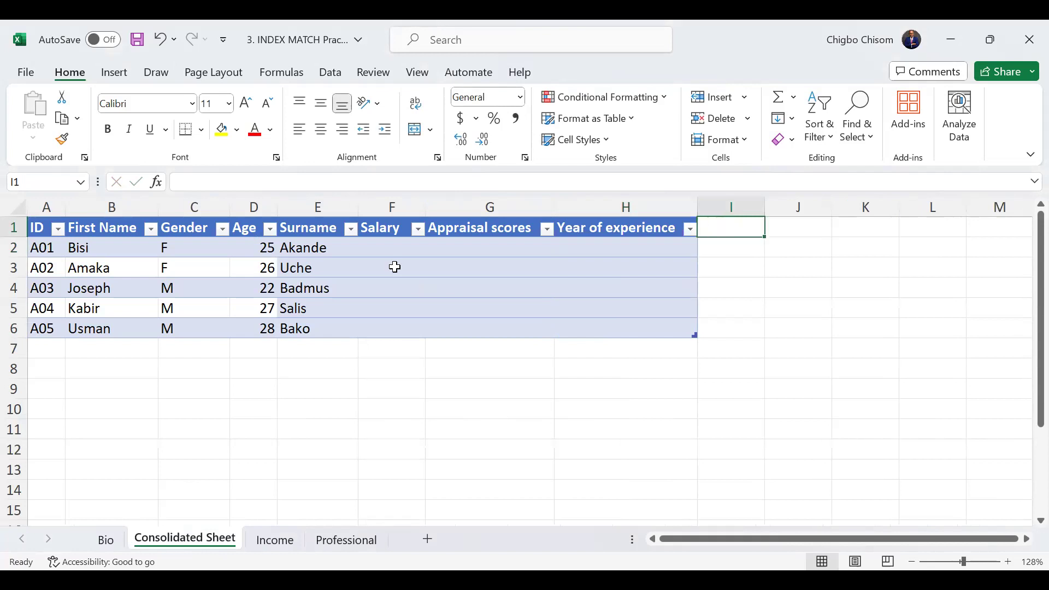
pyautogui.click(384, 246)
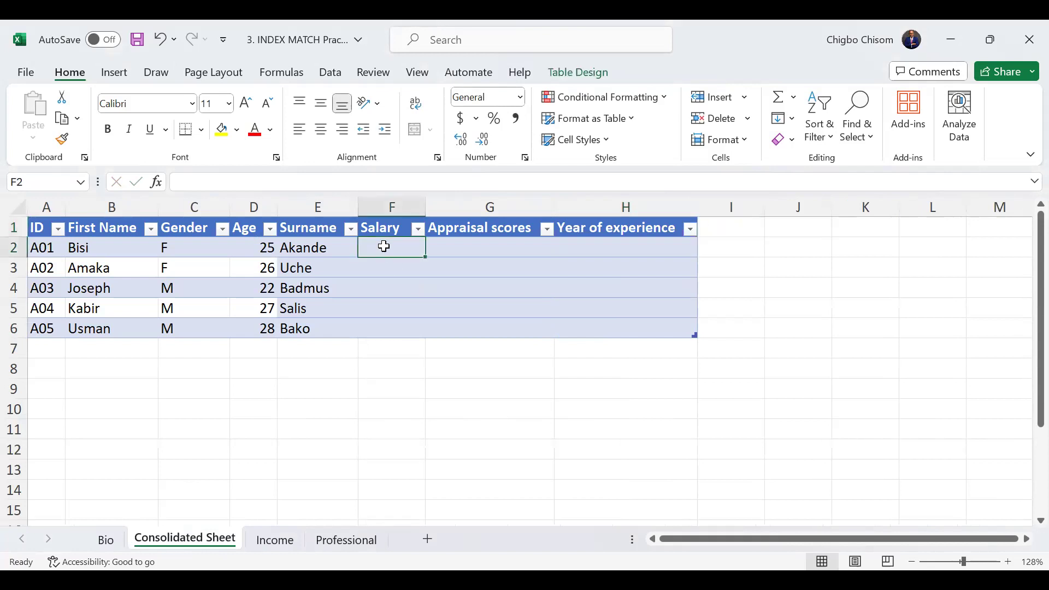
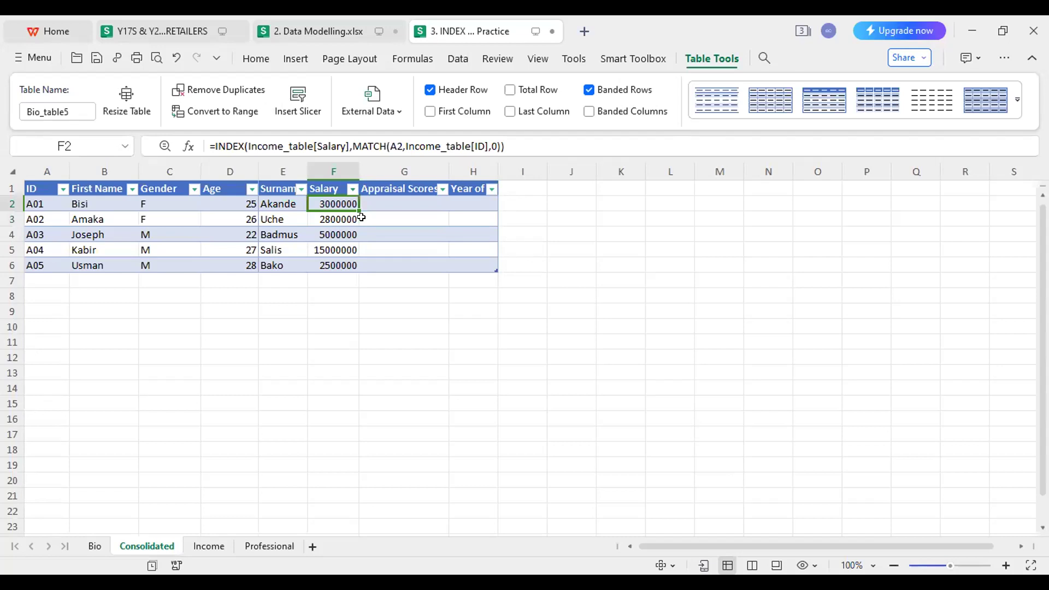
# Step: Clear the Salary formulas in F2:F6 of the Consolidated sheet
pyautogui.click(390, 205)
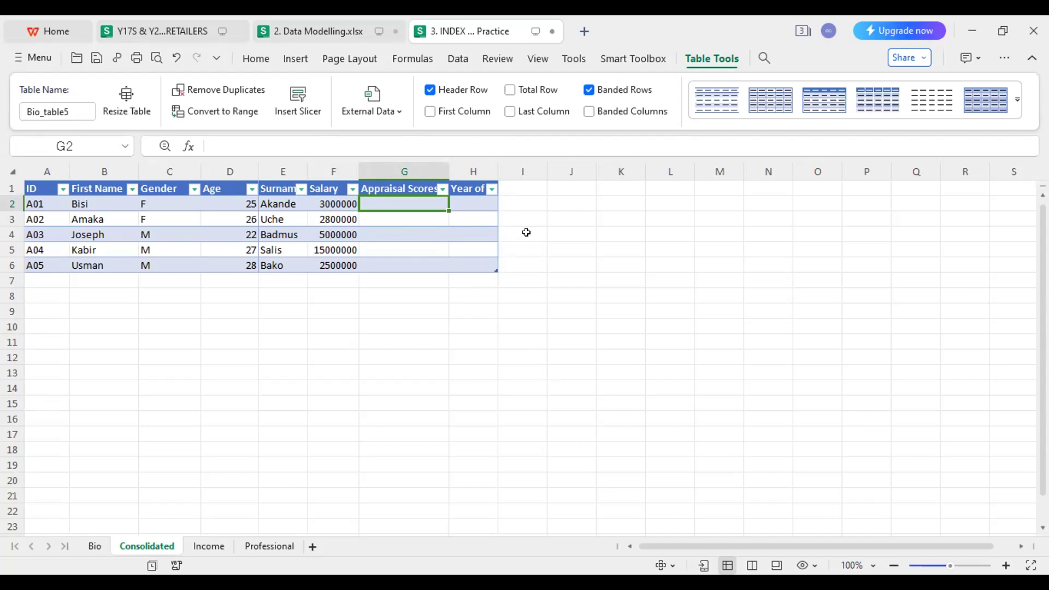
pyautogui.moveTo(335, 203); pyautogui.dragTo(330, 258)
pyautogui.press('Delete')
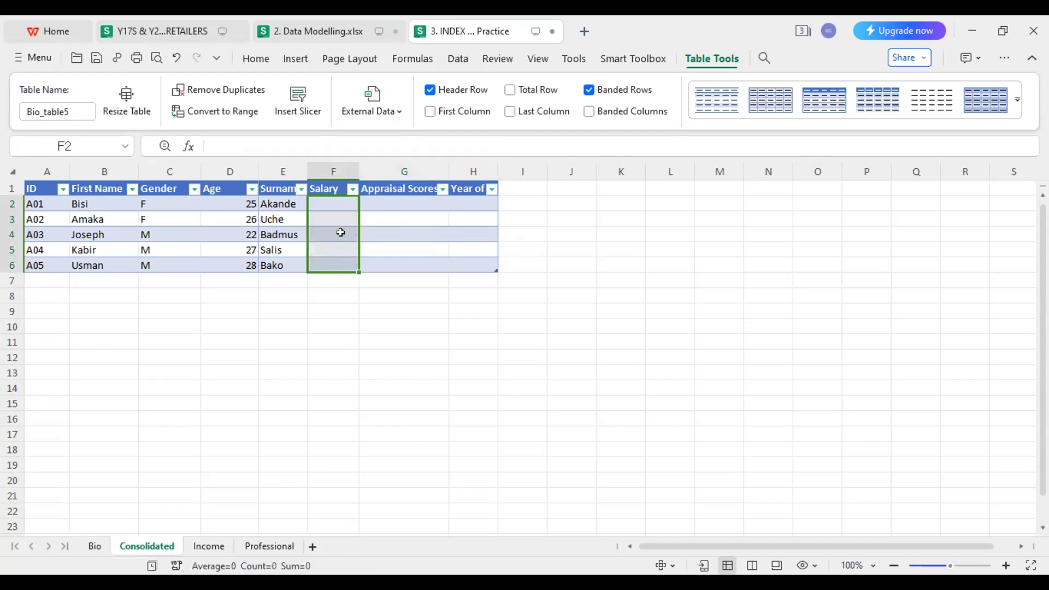
pyautogui.click(336, 206)
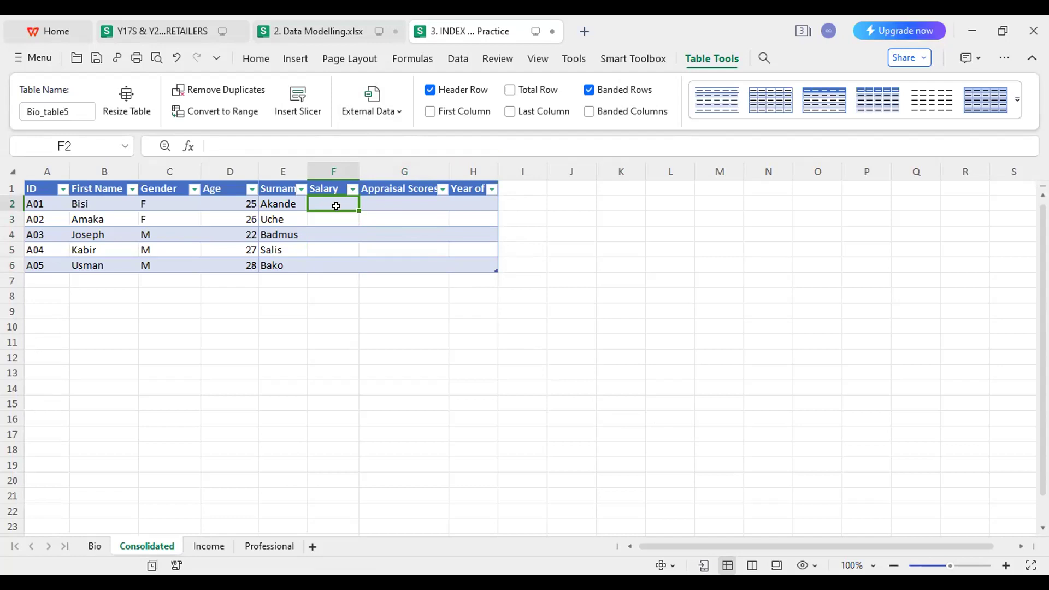
pyautogui.write('=')
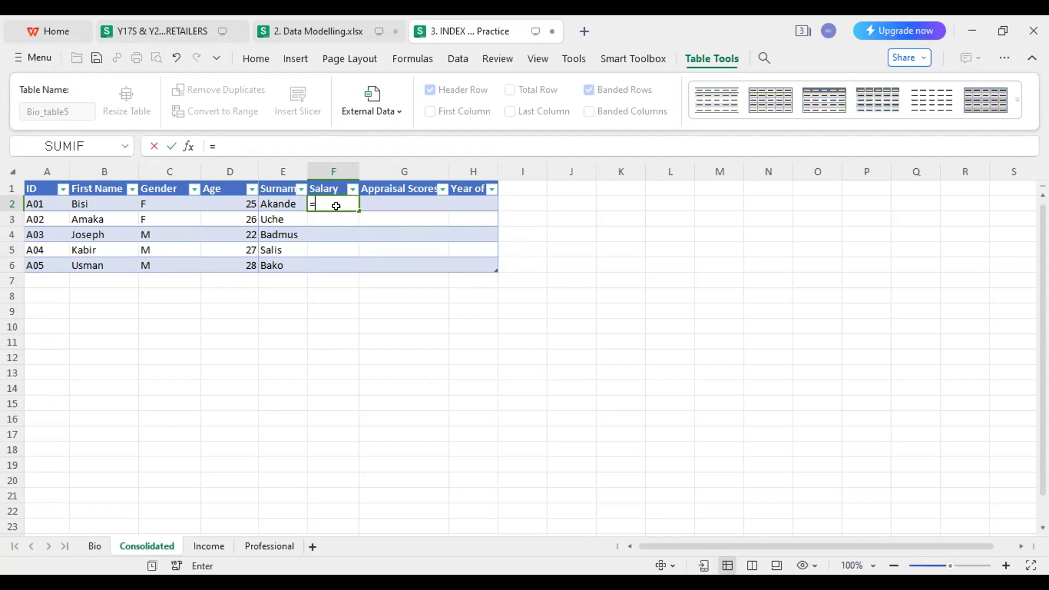
pyautogui.write('IND')
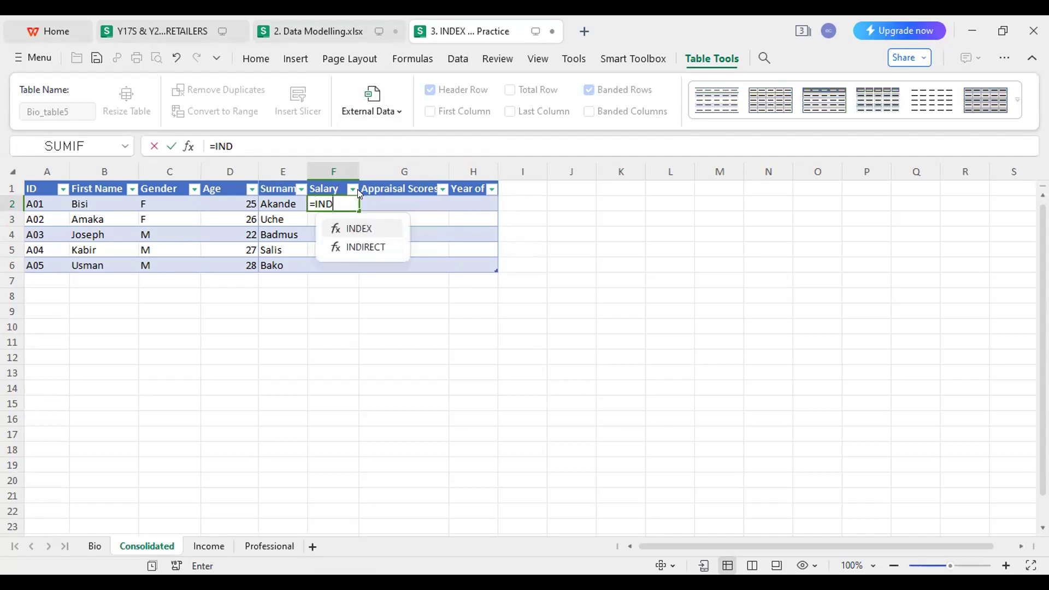
pyautogui.doubleClick(363, 229)
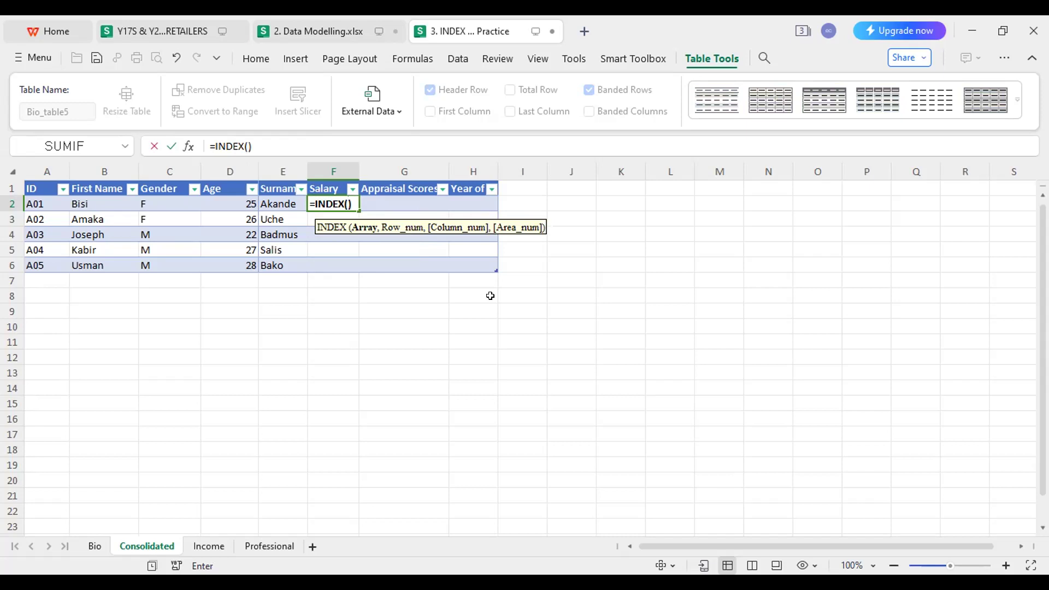
pyautogui.press('BackSpace')
pyautogui.press('BackSpace')
pyautogui.press('BackSpace')
pyautogui.press('BackSpace')
pyautogui.press('BackSpace')
pyautogui.press('BackSpace')
pyautogui.press('BackSpace')
pyautogui.press('BackSpace')
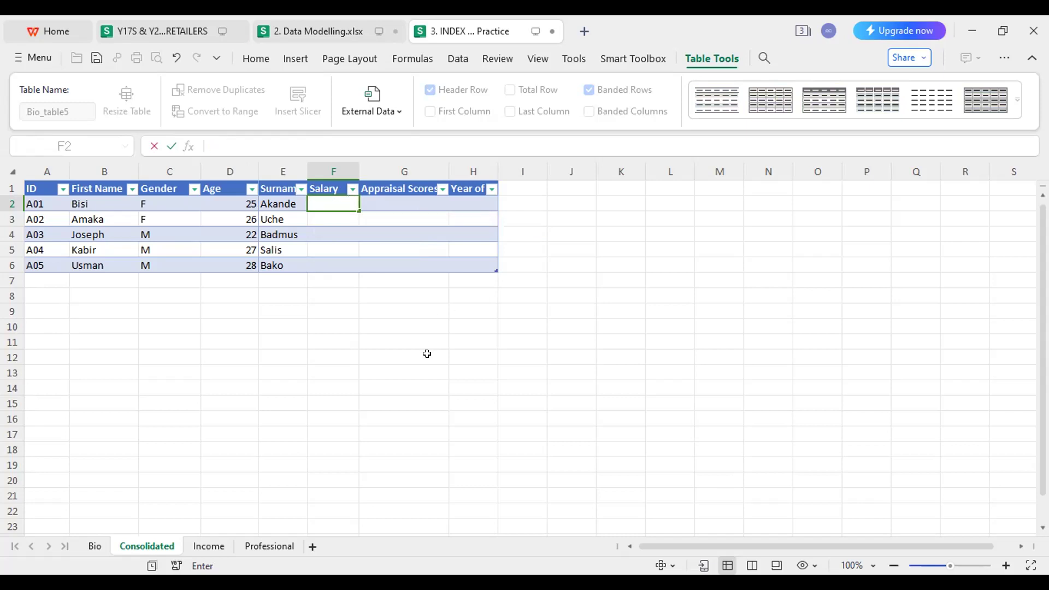
# Step: Start an INDEX formula in the first Salary cell, F2, of the Consolidated sheet with Income_table[Salary] as the array
pyautogui.click(426, 356)
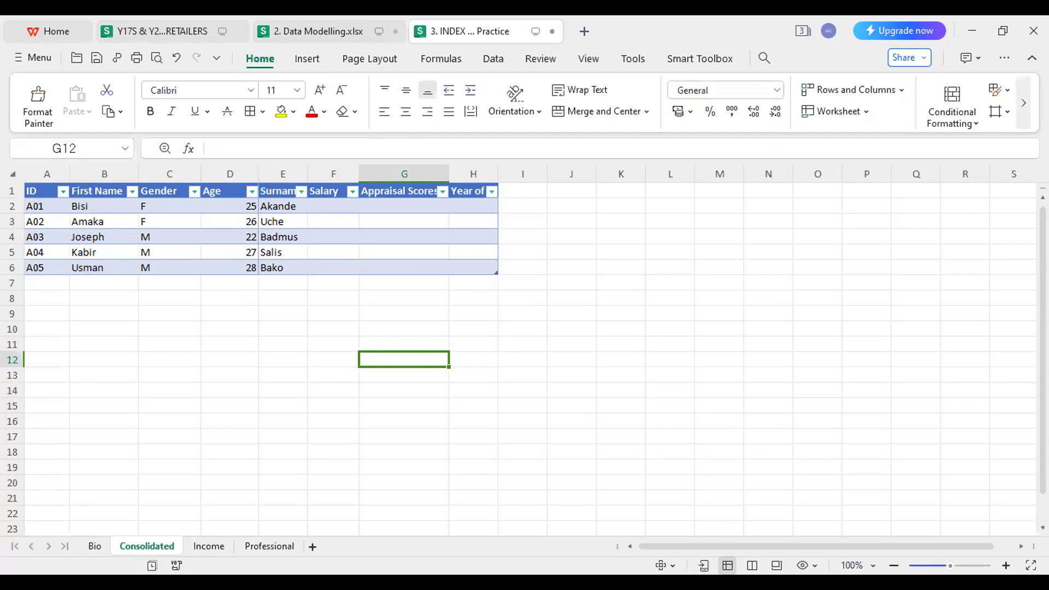
pyautogui.click(93, 545)
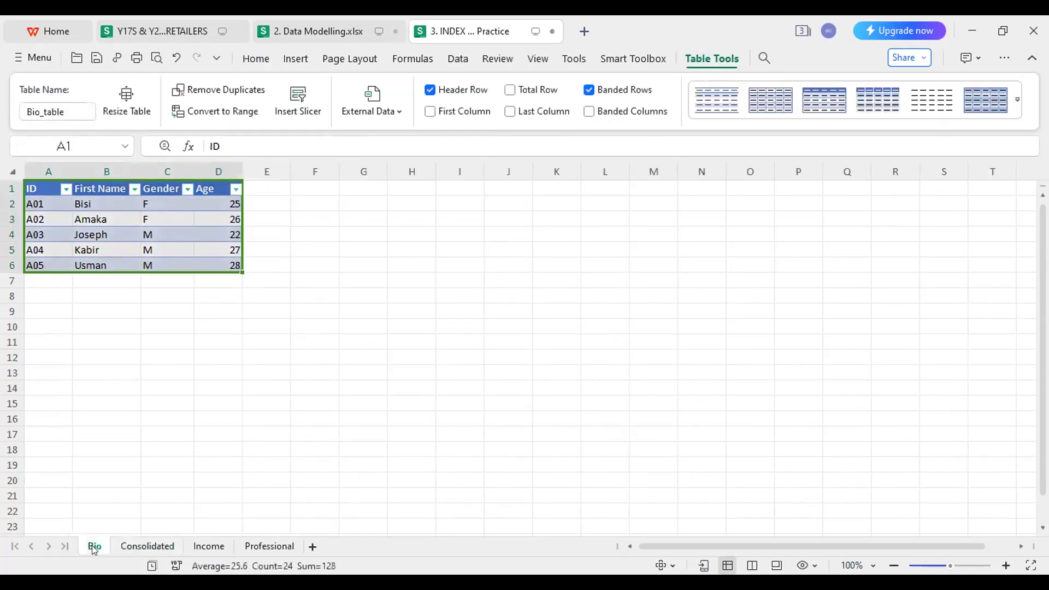
pyautogui.click(189, 548)
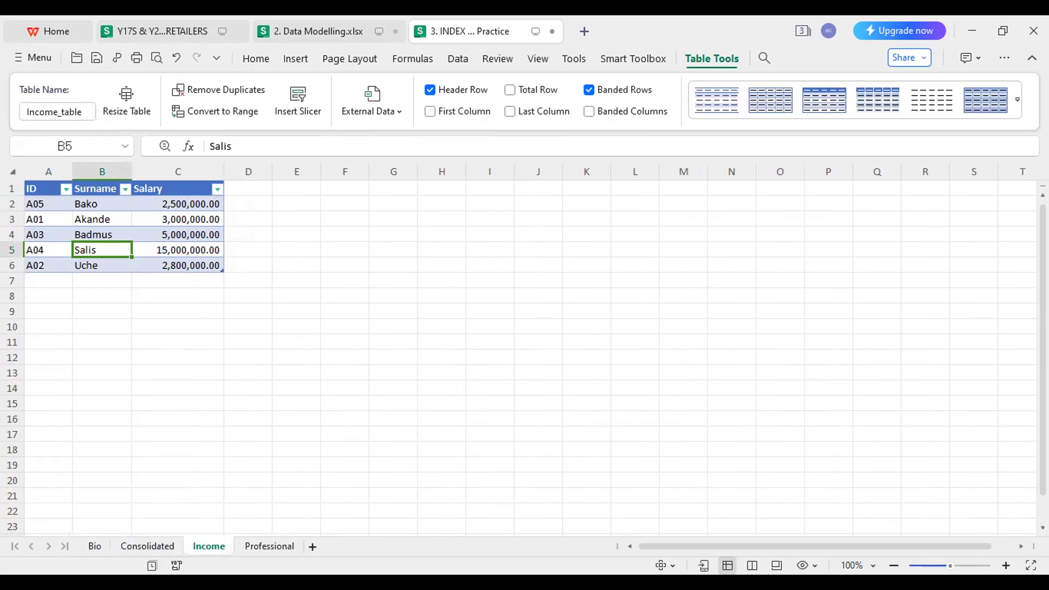
pyautogui.click(143, 546)
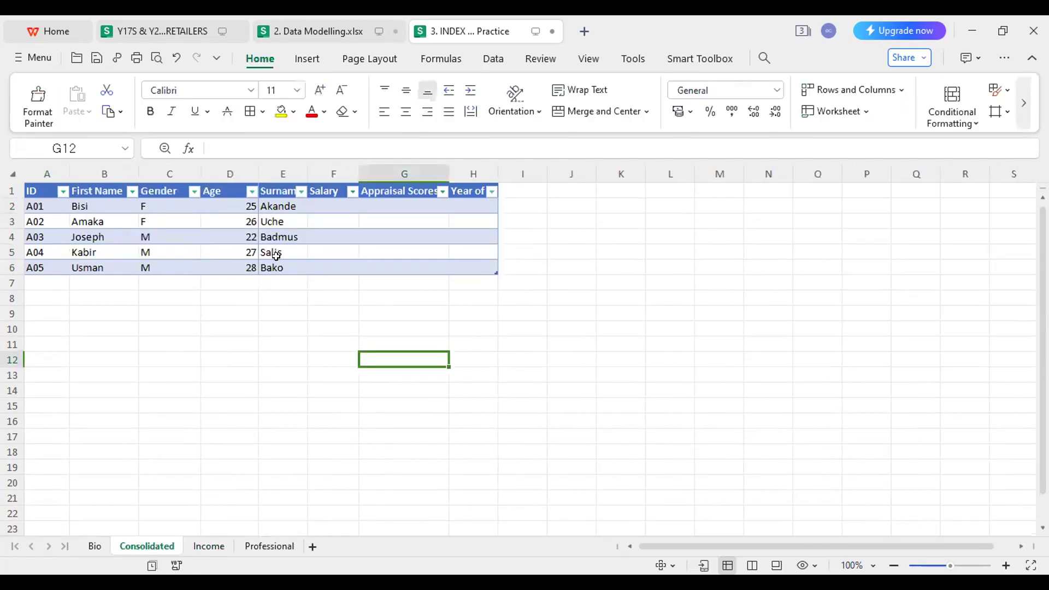
pyautogui.click(317, 204)
pyautogui.write('=')
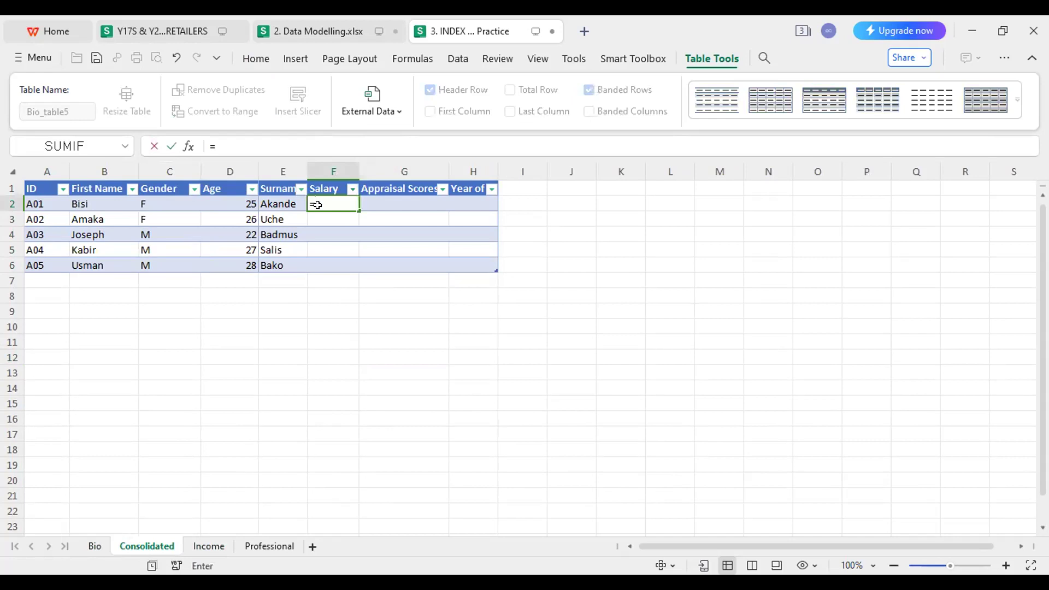
pyautogui.write('IN')
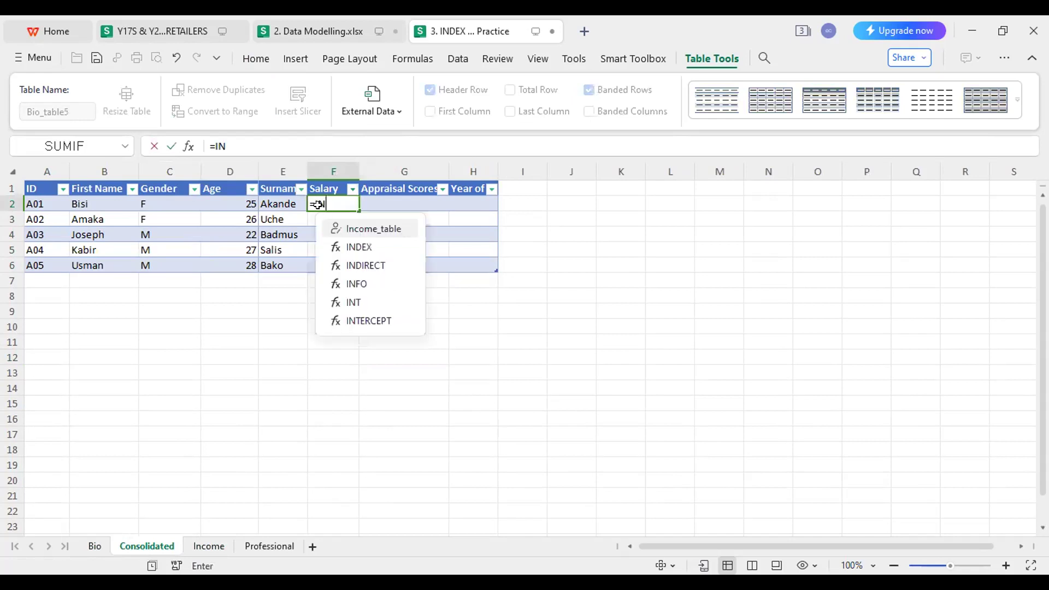
pyautogui.doubleClick(356, 248)
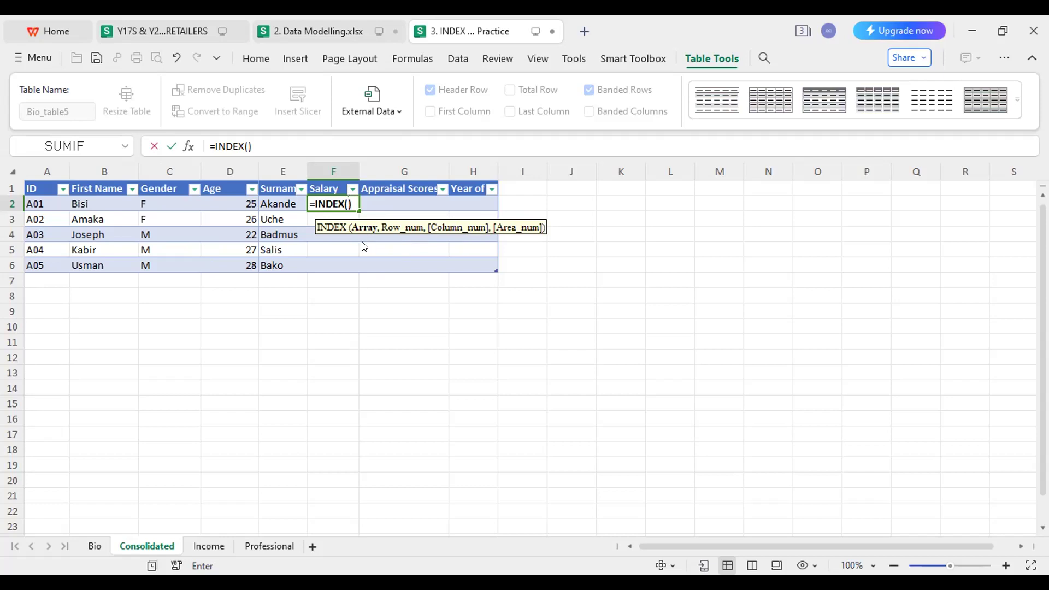
pyautogui.write('IN')
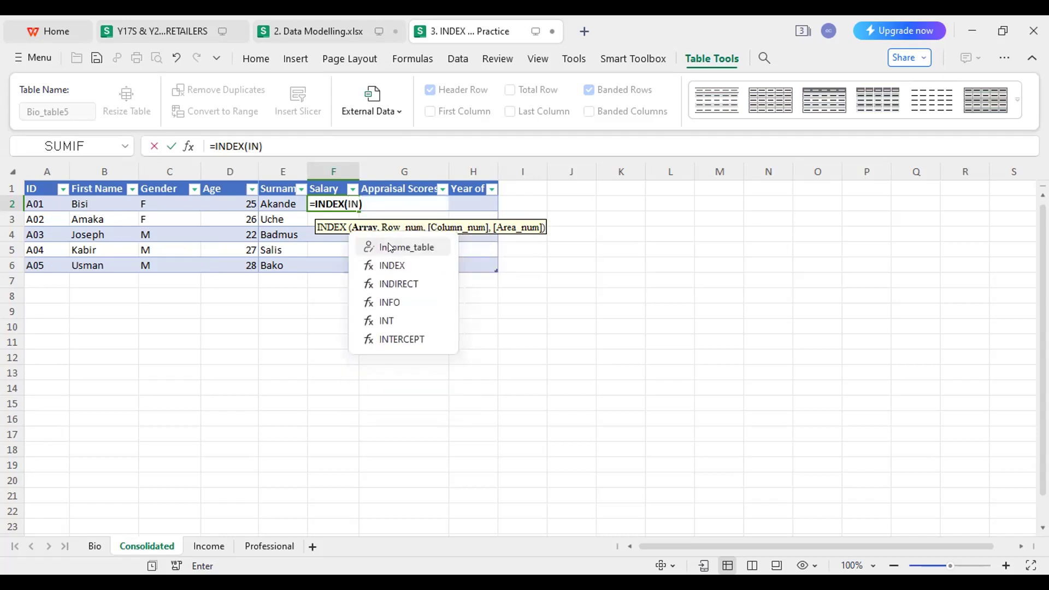
pyautogui.doubleClick(387, 247)
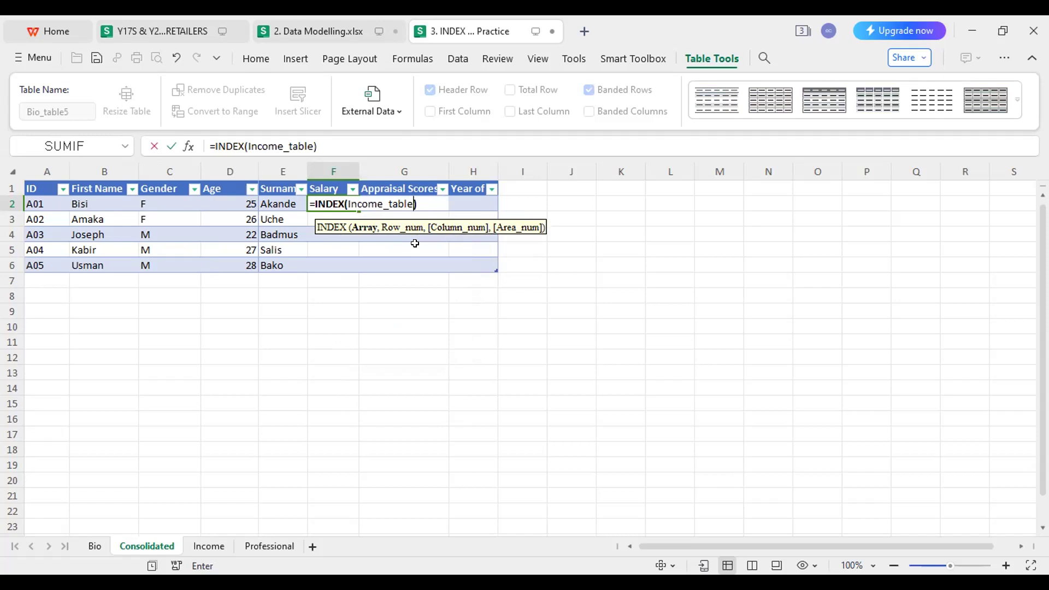
pyautogui.write('[sA')
pyautogui.press('BackSpace')
pyautogui.press('BackSpace')
pyautogui.write('Salary')
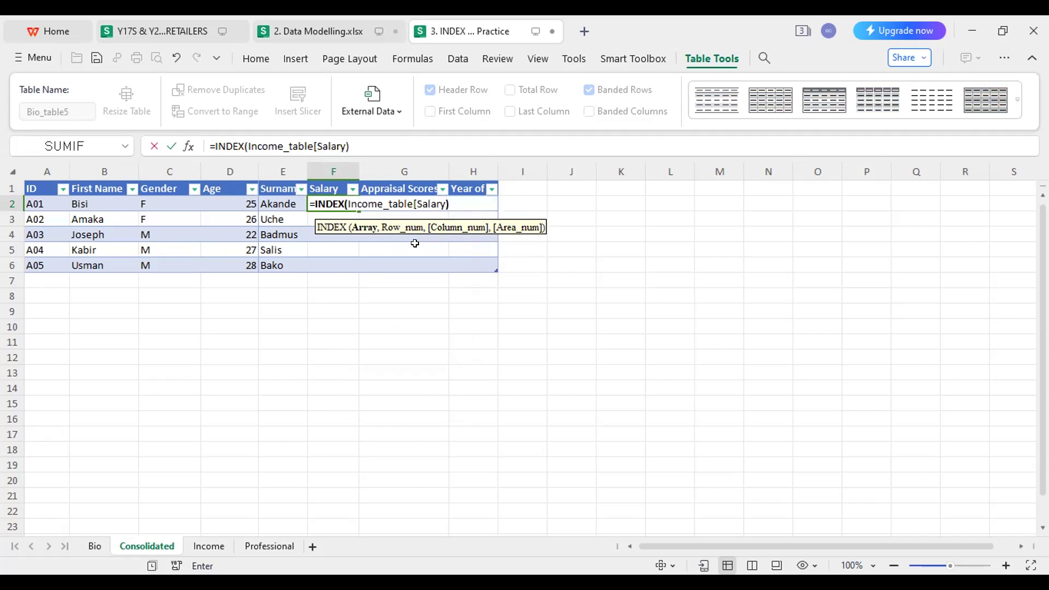
pyautogui.write(']')
pyautogui.write('M')
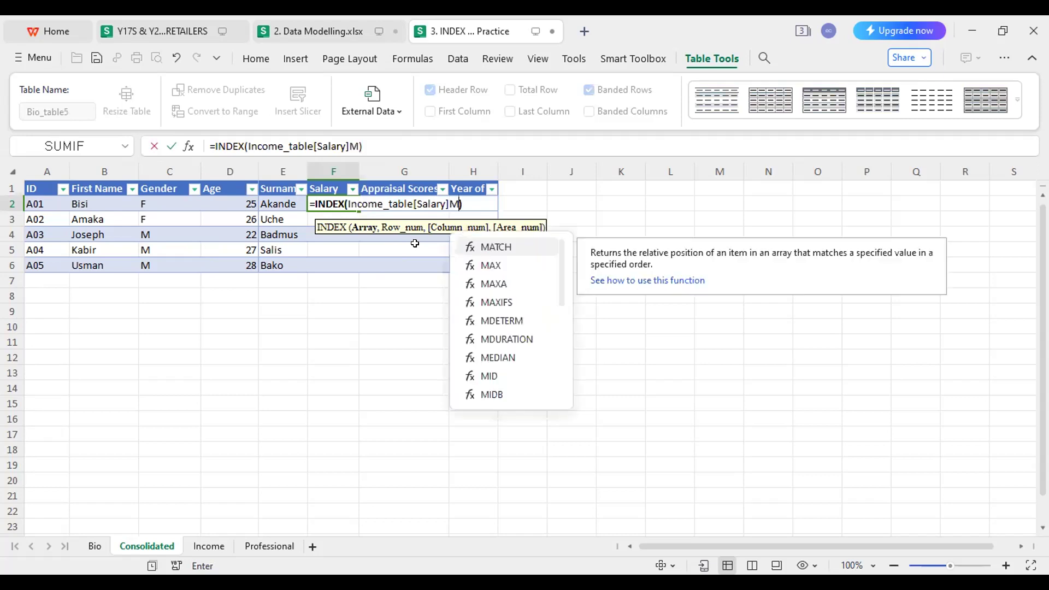
pyautogui.doubleClick(483, 242)
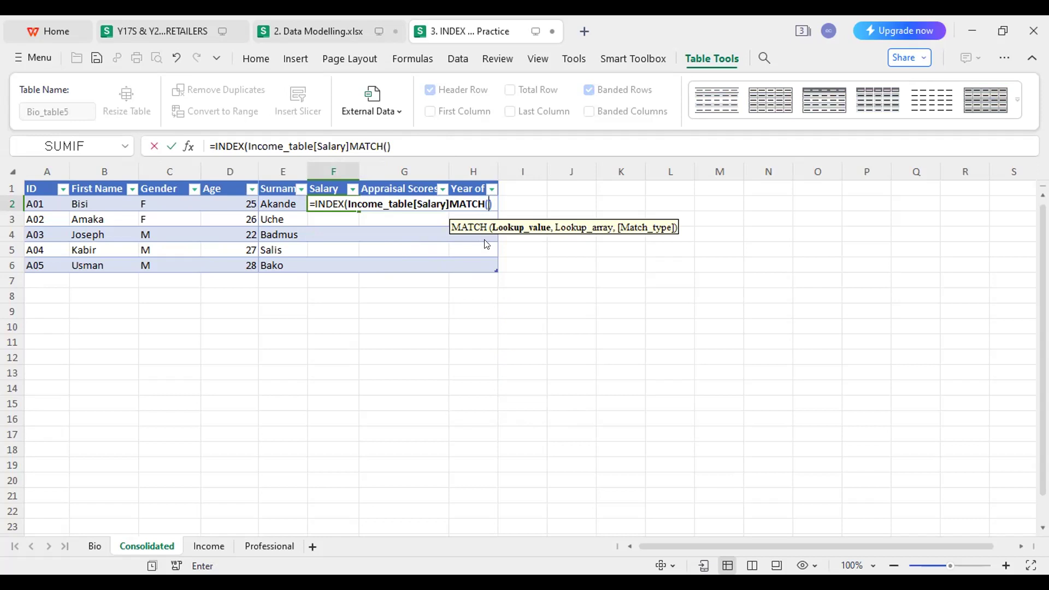
pyautogui.press('BackSpace')
pyautogui.press('BackSpace')
pyautogui.press('BackSpace')
pyautogui.press('BackSpace')
pyautogui.press('BackSpace')
pyautogui.press('BackSpace')
pyautogui.press('BackSpace')
pyautogui.write(']')
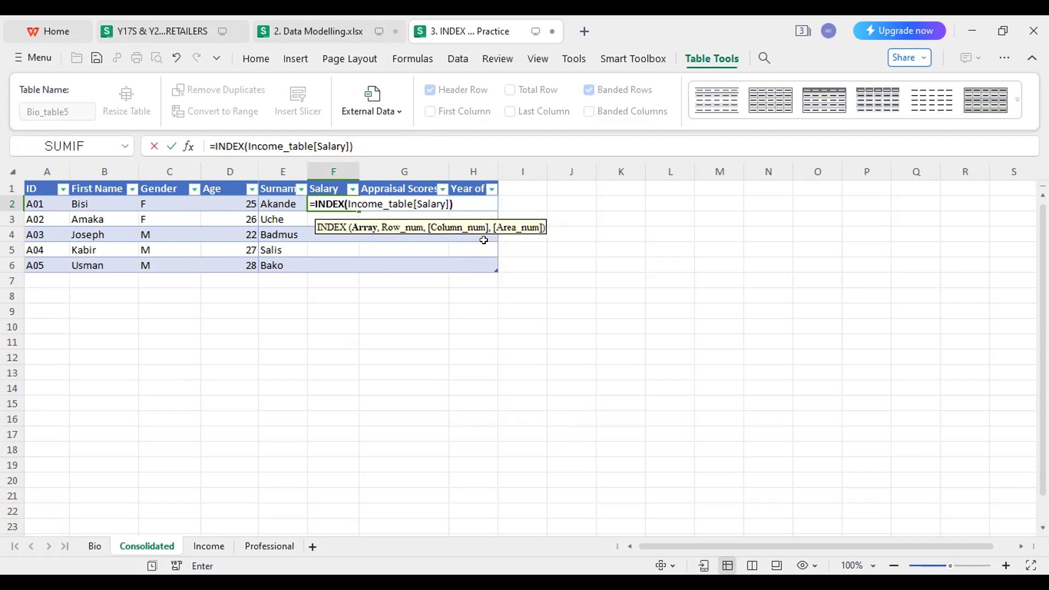
# Step: Nest a MATCH function as the row number of the F2 INDEX formula, with the ID in A2 as lookup value
pyautogui.write(',')
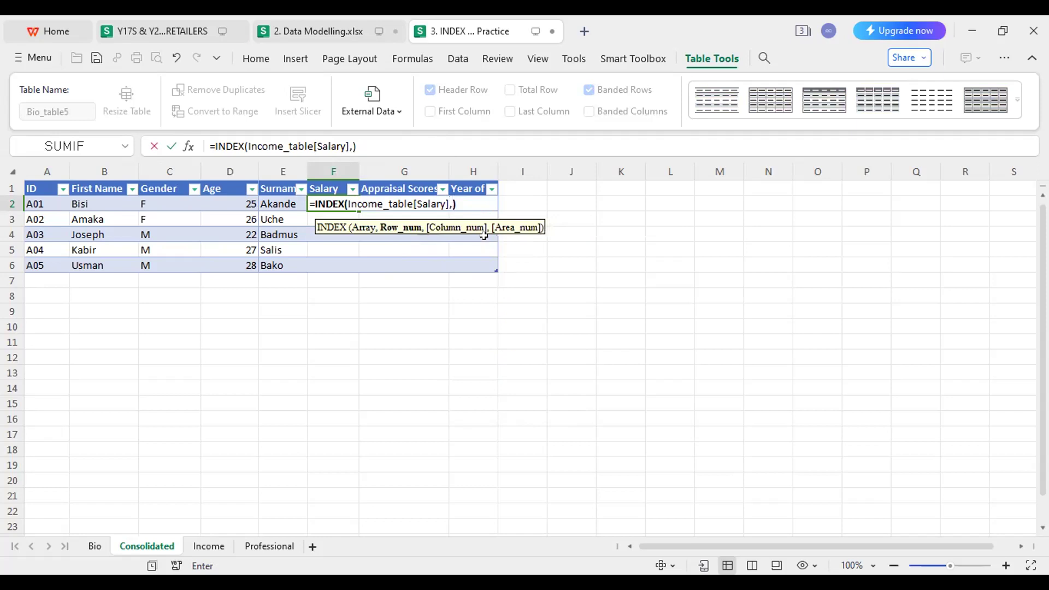
pyautogui.write('Ma')
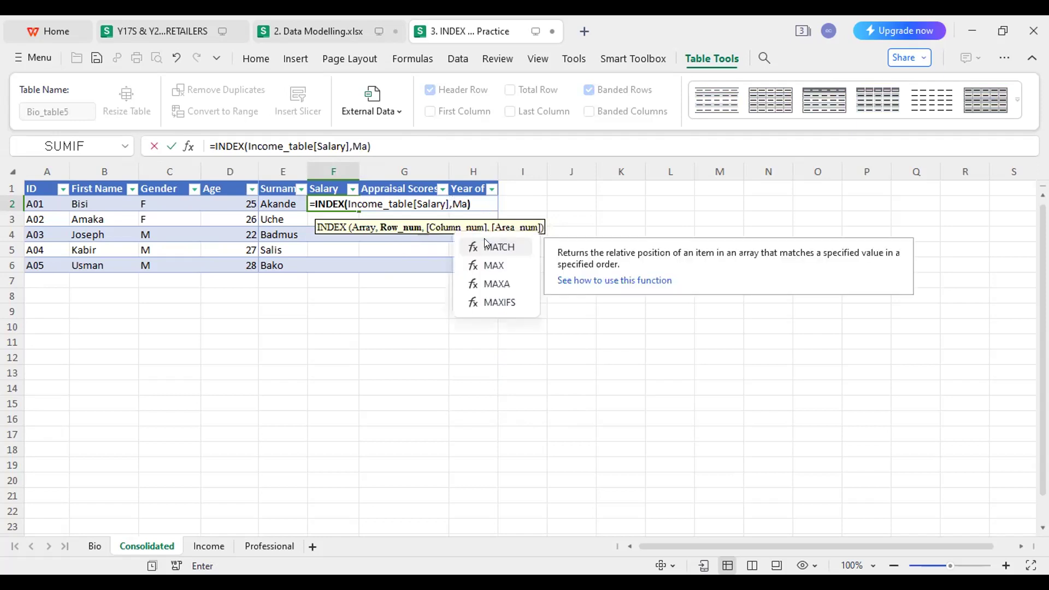
pyautogui.doubleClick(493, 247)
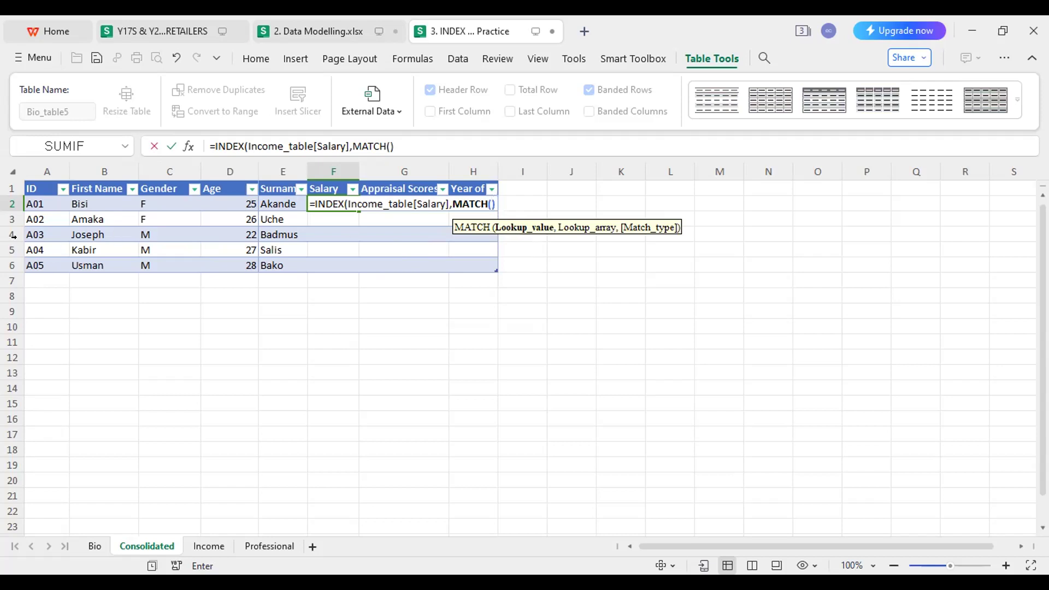
pyautogui.click(36, 203)
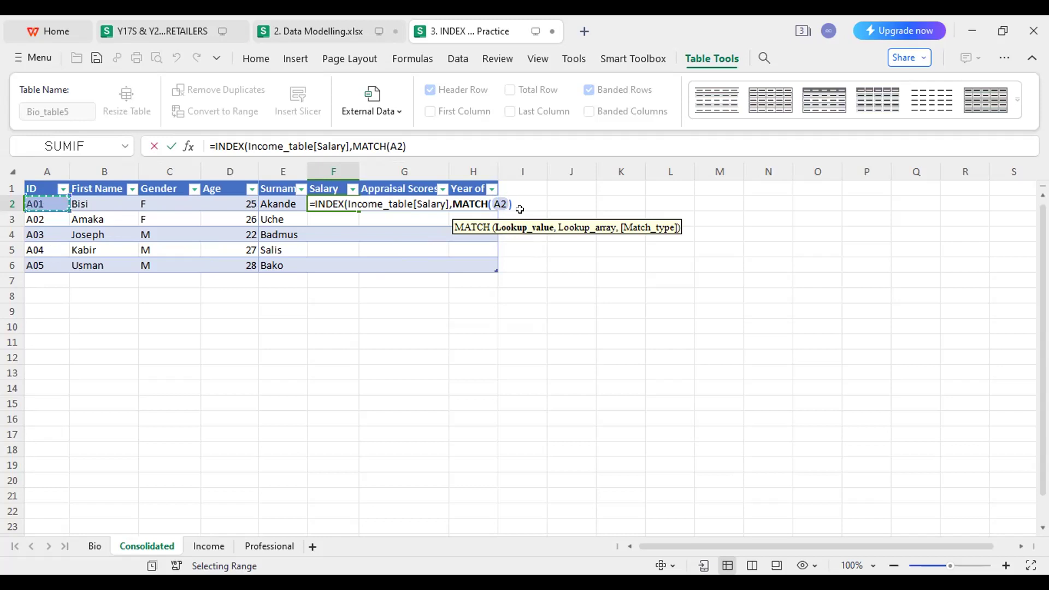
pyautogui.write(',')
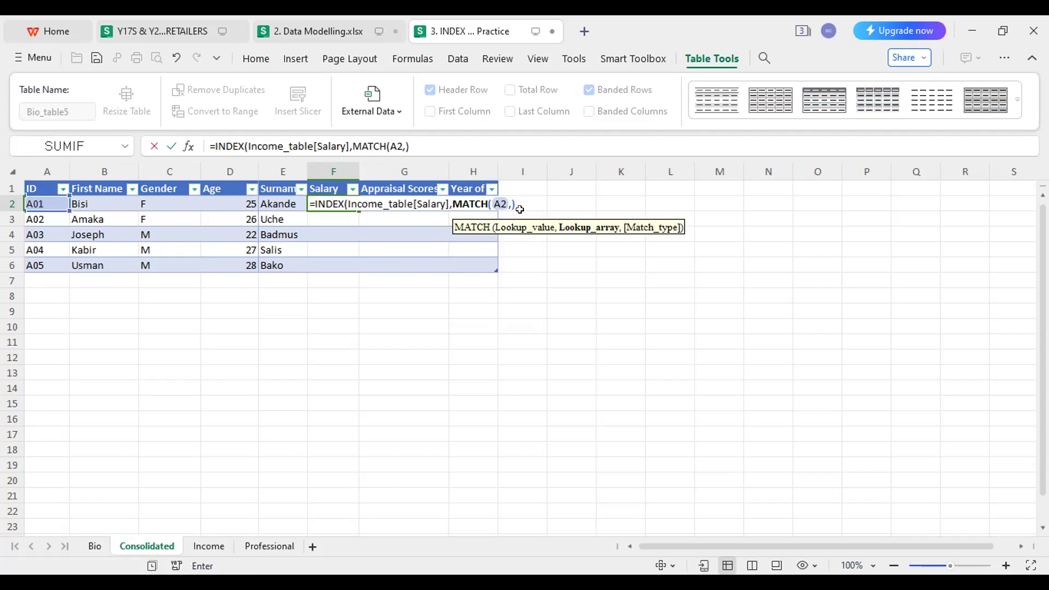
# Step: Complete the MATCH in F2 with Income_table[ID] as lookup array and match type 0, and fill the Salary formula down to F6
pyautogui.write('in')
pyautogui.doubleClick(571, 245)
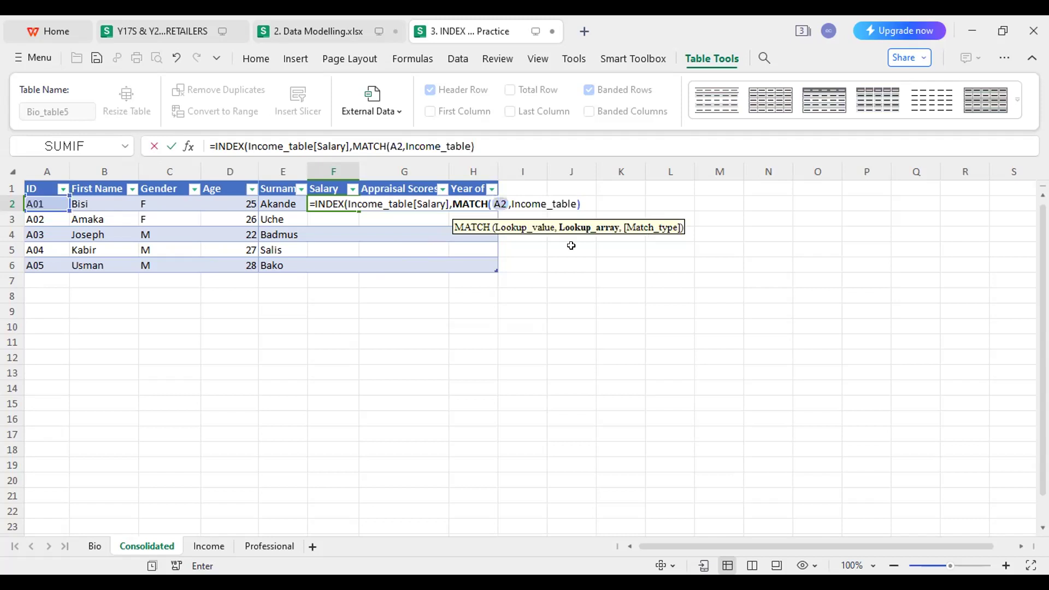
pyautogui.write('{')
pyautogui.press('BackSpace')
pyautogui.write('[ID]')
pyautogui.write(',')
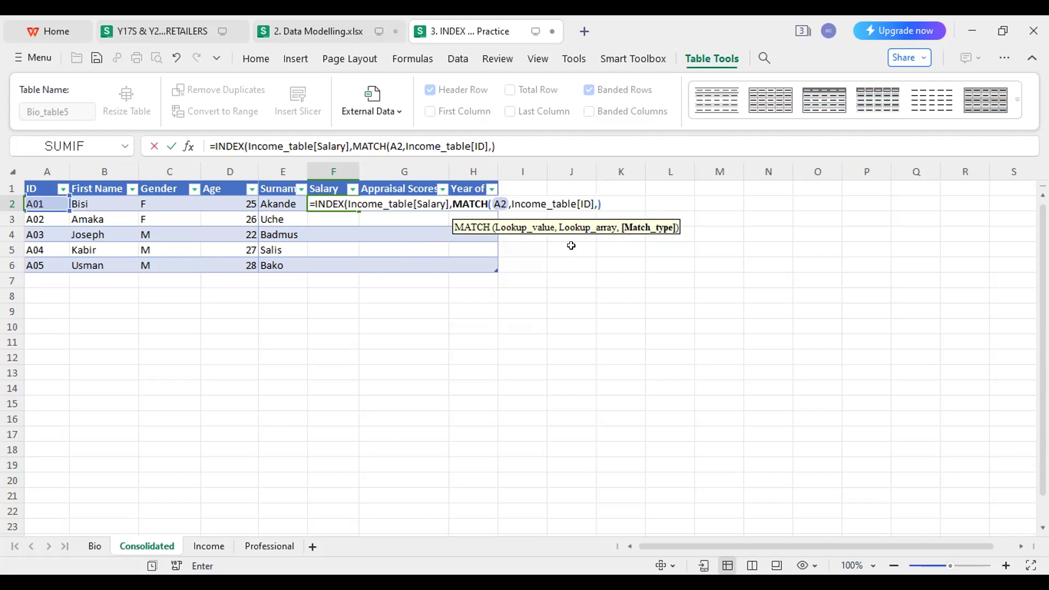
pyautogui.write('0')
pyautogui.write(')')
pyautogui.press('Return')
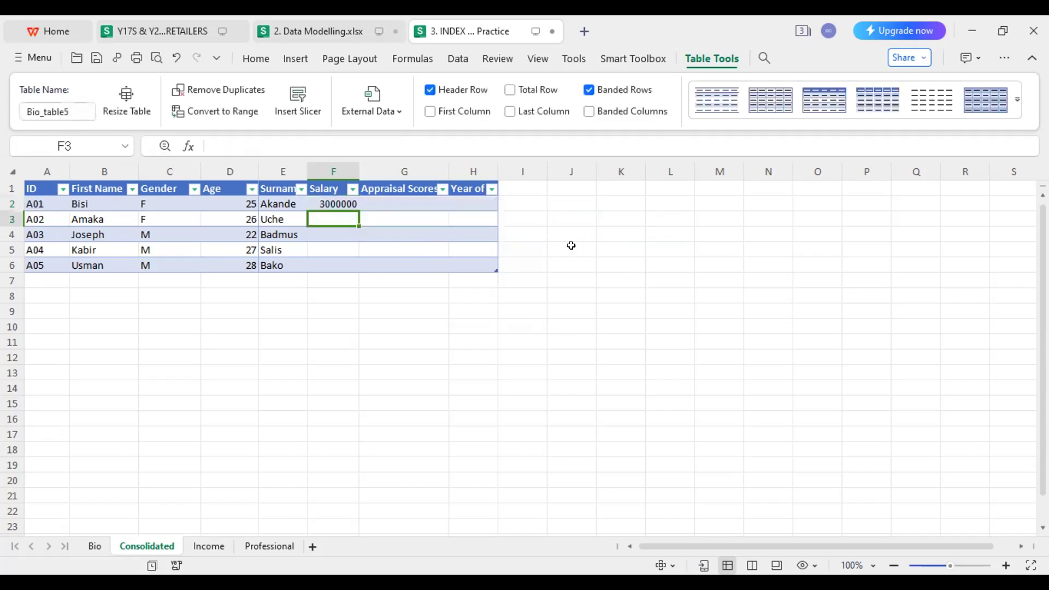
pyautogui.click(343, 203)
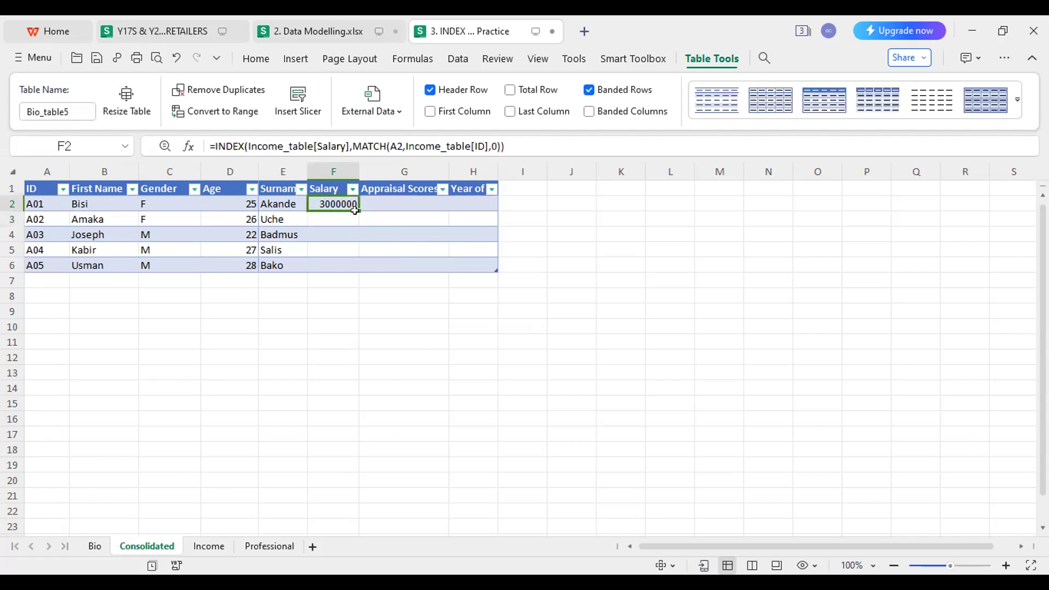
pyautogui.doubleClick(355, 207)
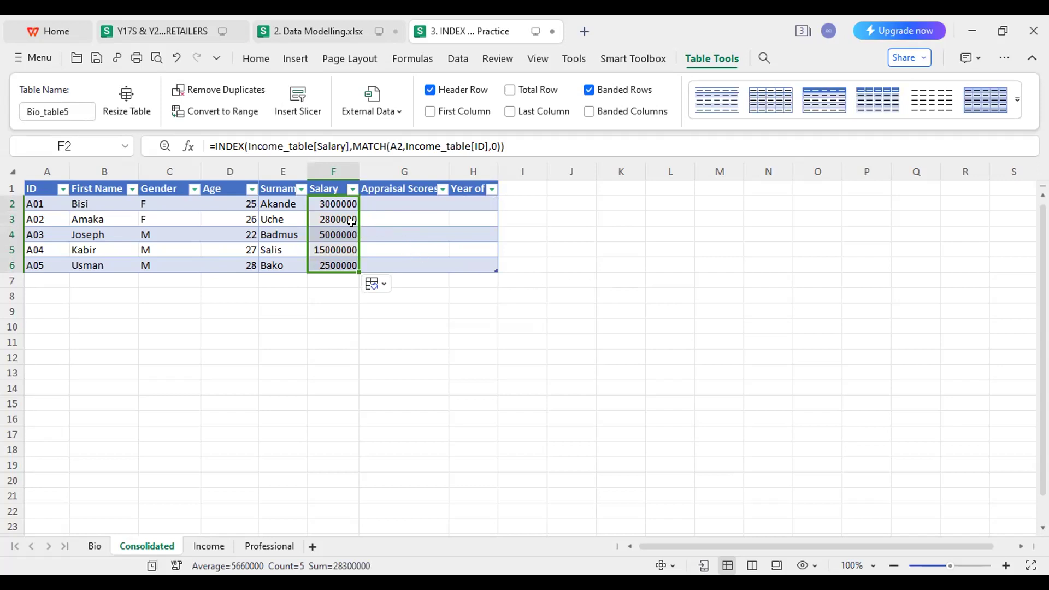
# Step: Insert an IFERROR function in front of the INDEX MATCH formula in F2
pyautogui.click(210, 146)
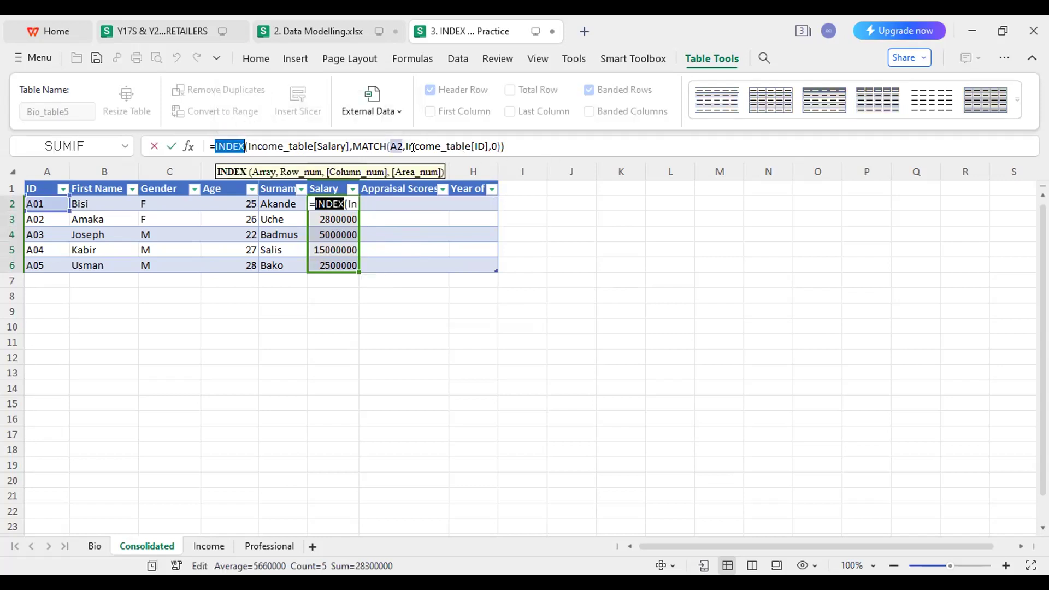
pyautogui.click(211, 145)
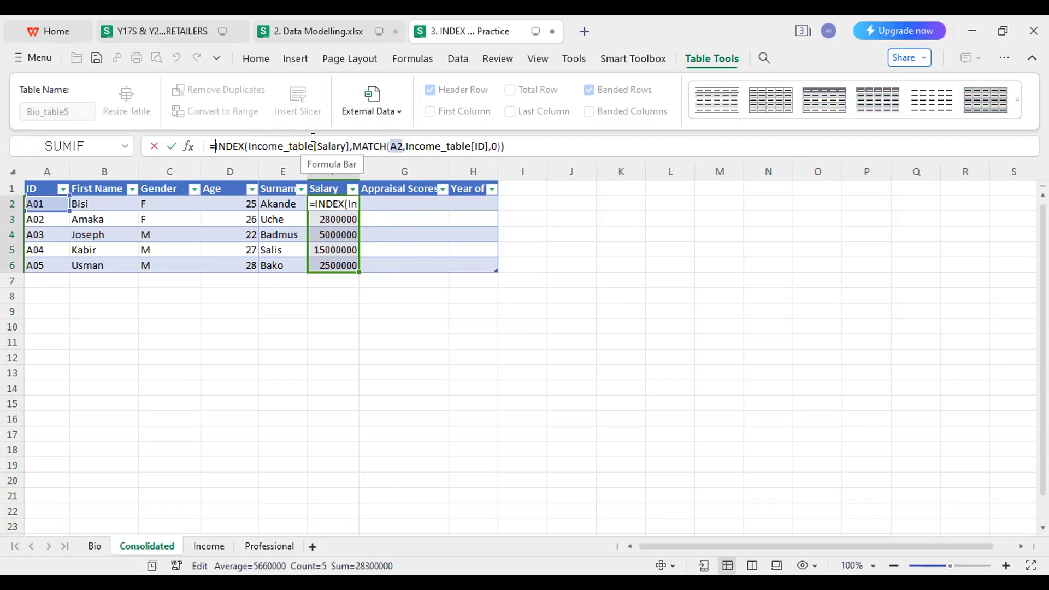
pyautogui.write('if')
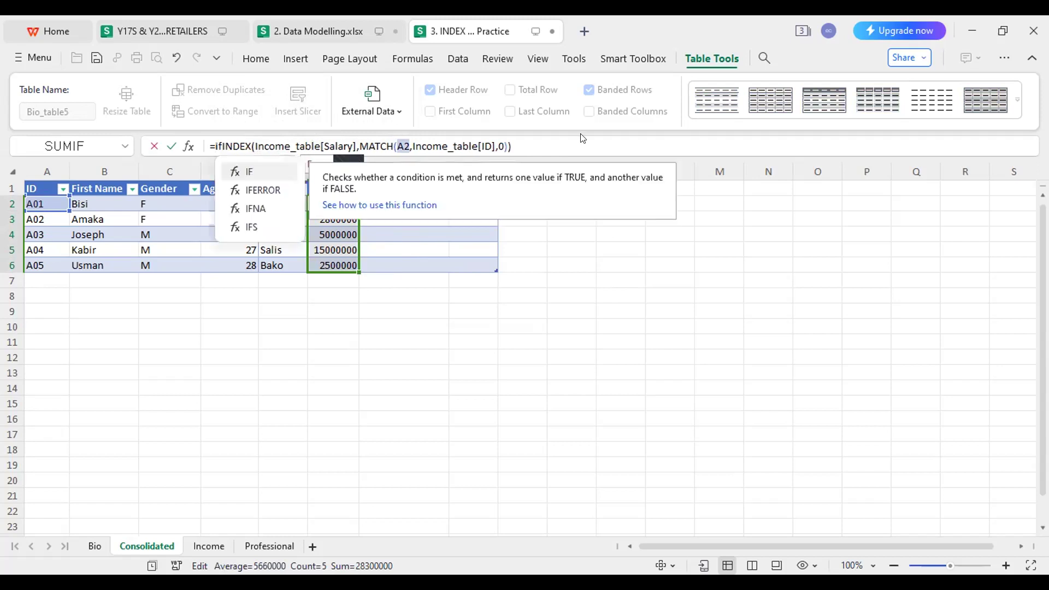
pyautogui.doubleClick(268, 191)
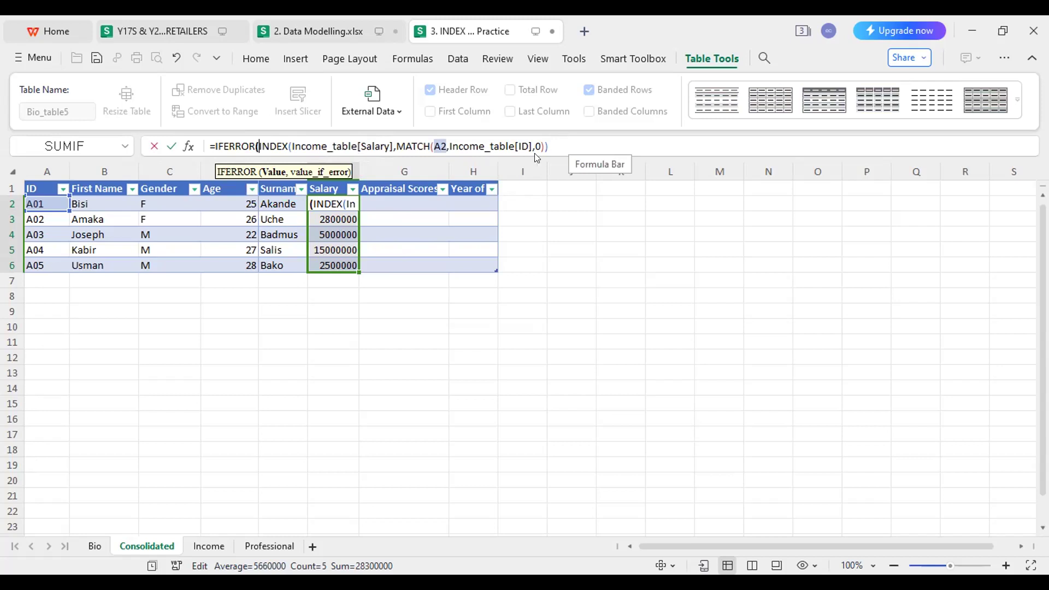
# Step: Give the IFERROR in F2 the fallback text "Sorry Boss Wrong ID" and close the formula
pyautogui.click(547, 146)
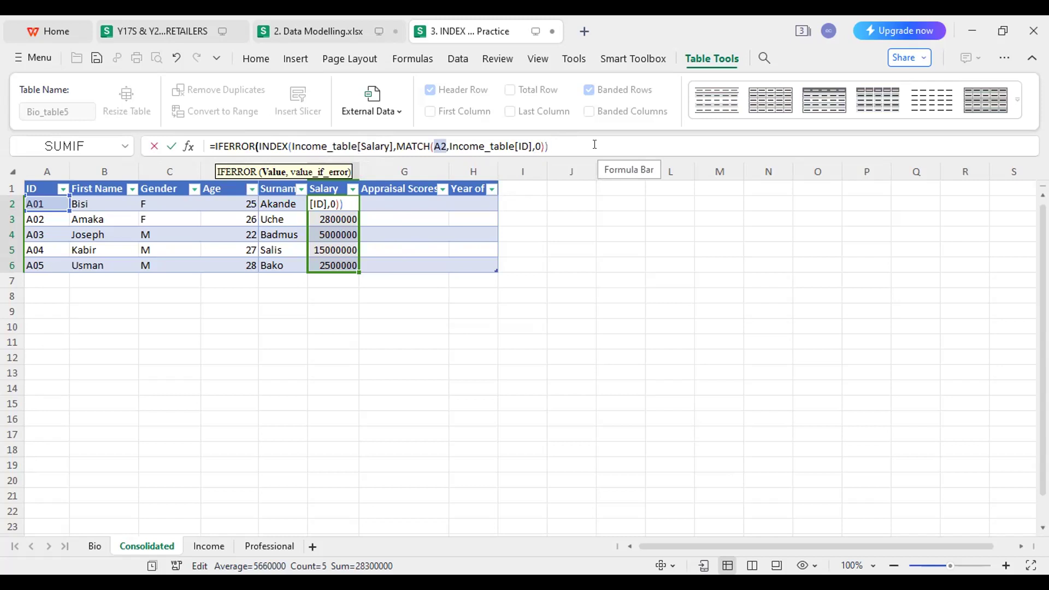
pyautogui.write(',')
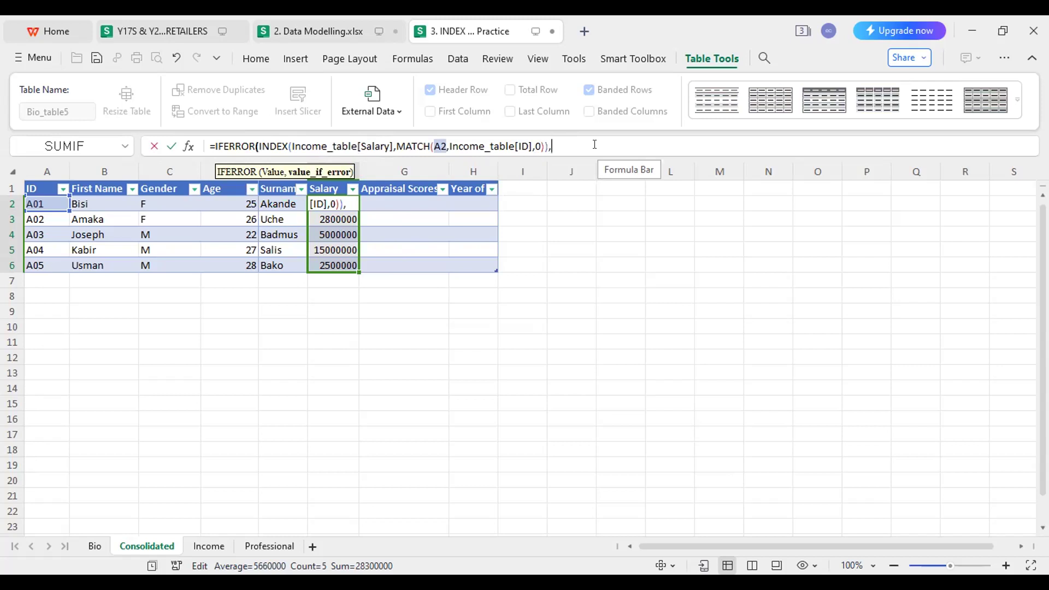
pyautogui.write('"')
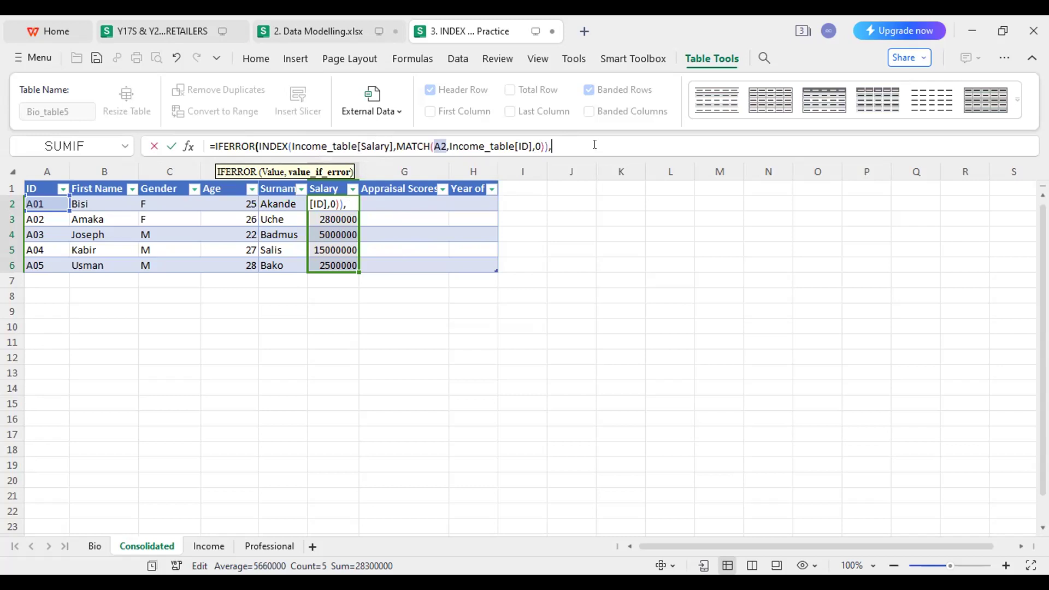
pyautogui.write('""')
pyautogui.press('BackSpace')
pyautogui.press('BackSpace')
pyautogui.write('Sorry Boss')
pyautogui.write('Wron')
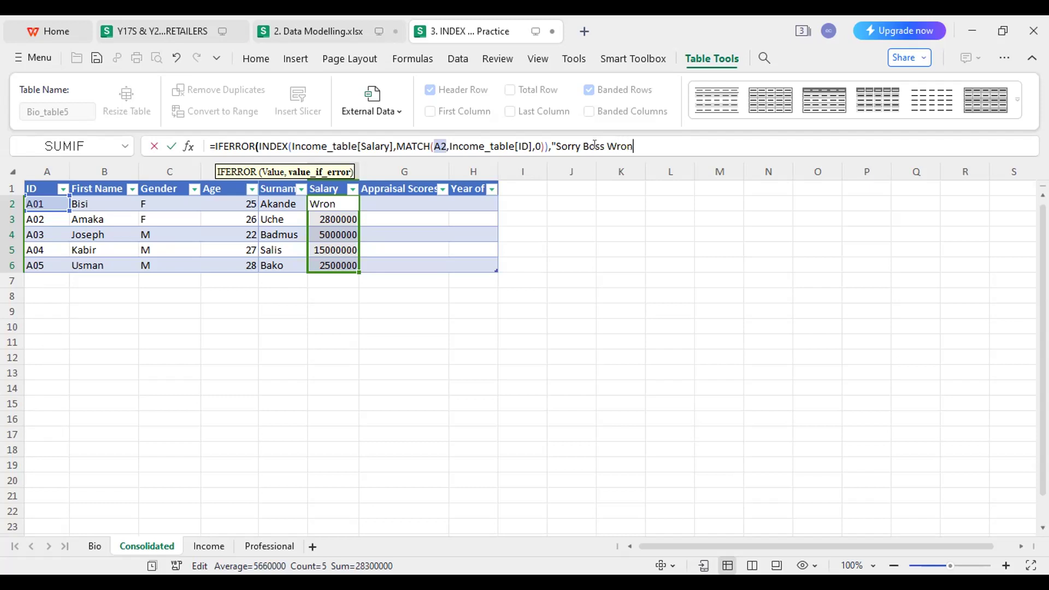
pyautogui.write('g ID")')
pyautogui.press('Return')
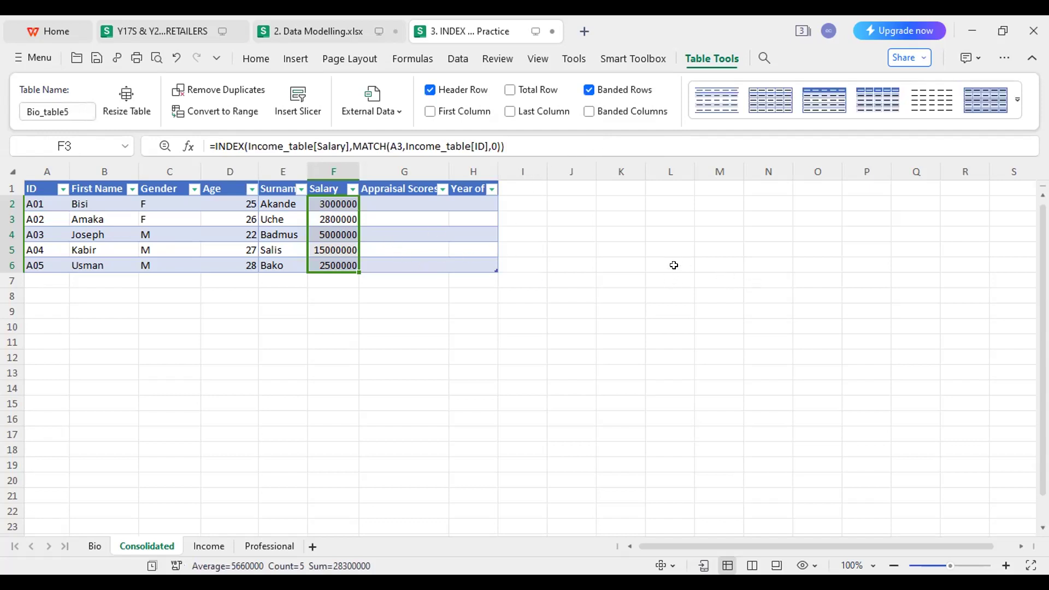
# Step: Review the IFERROR formula in F2 and the A2 lookup reference inside its MATCH function
pyautogui.click(534, 339)
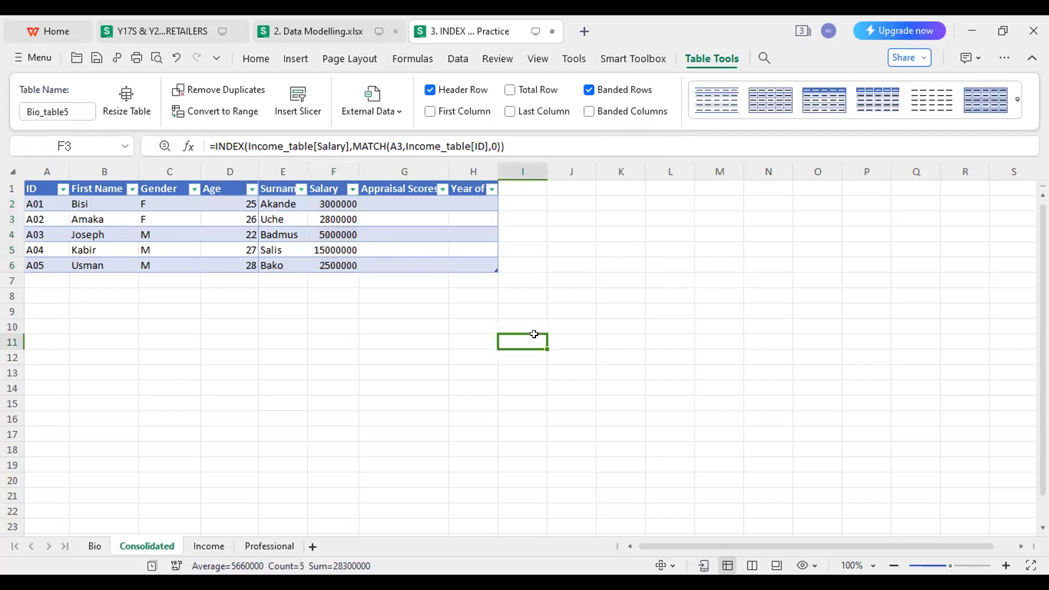
pyautogui.click(352, 208)
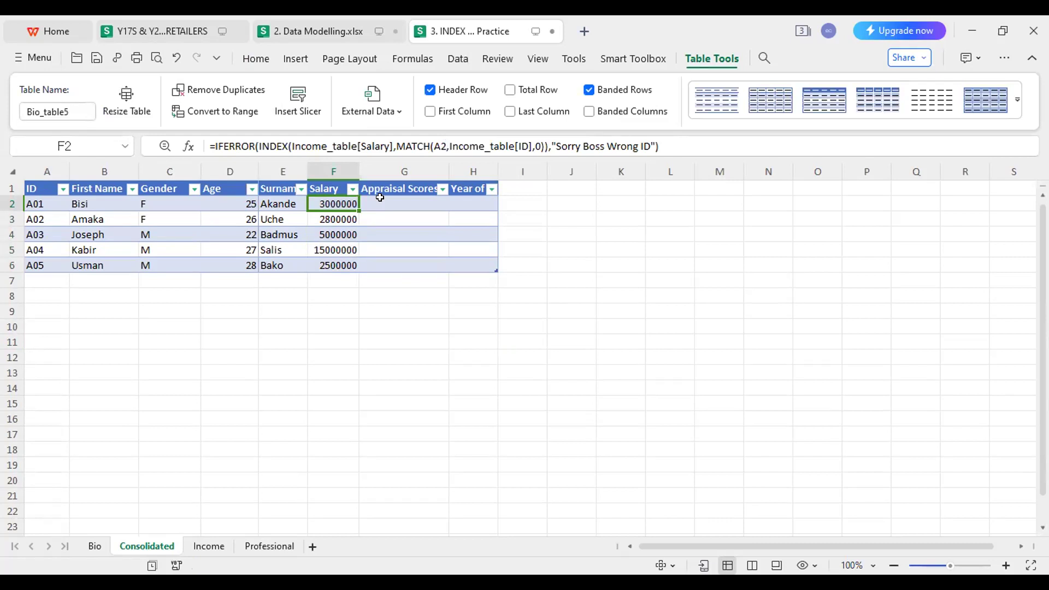
pyautogui.click(363, 148)
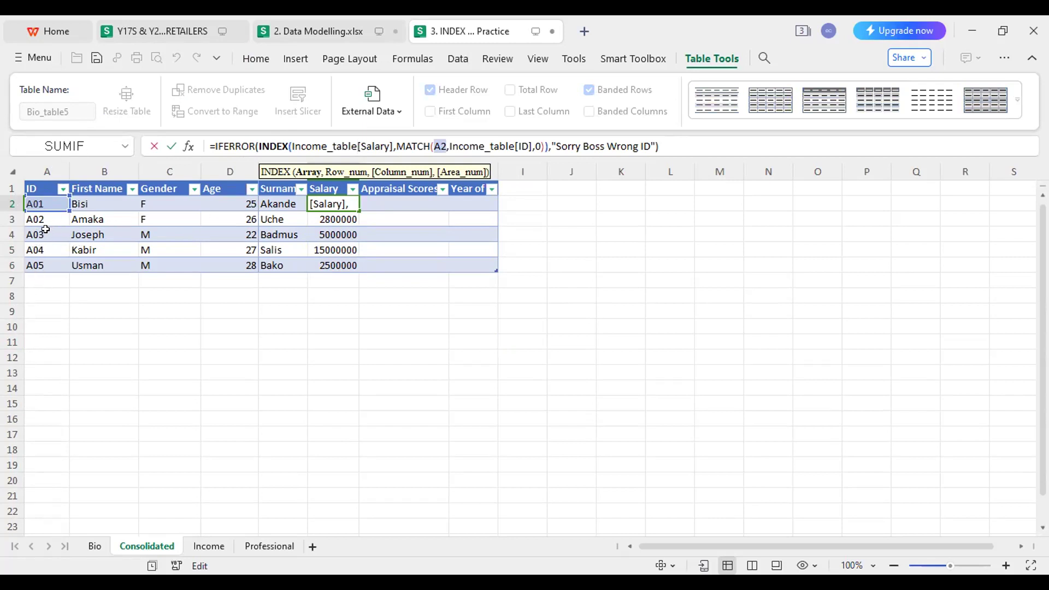
pyautogui.press('Return')
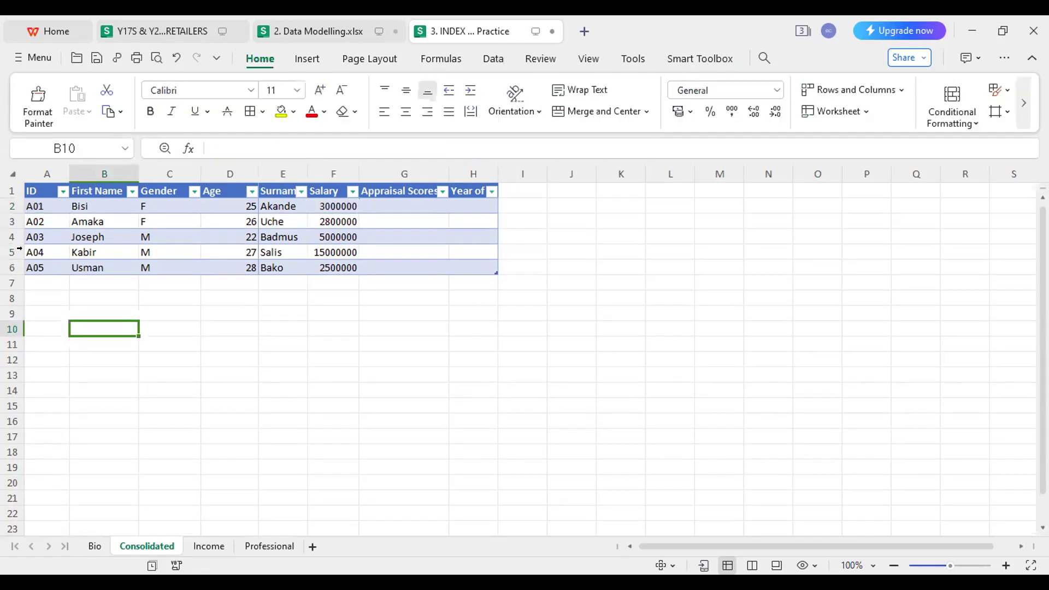
# Step: Change the ID in A2 to A010 to test the IFERROR fallback with a wrong ID
pyautogui.click(41, 206)
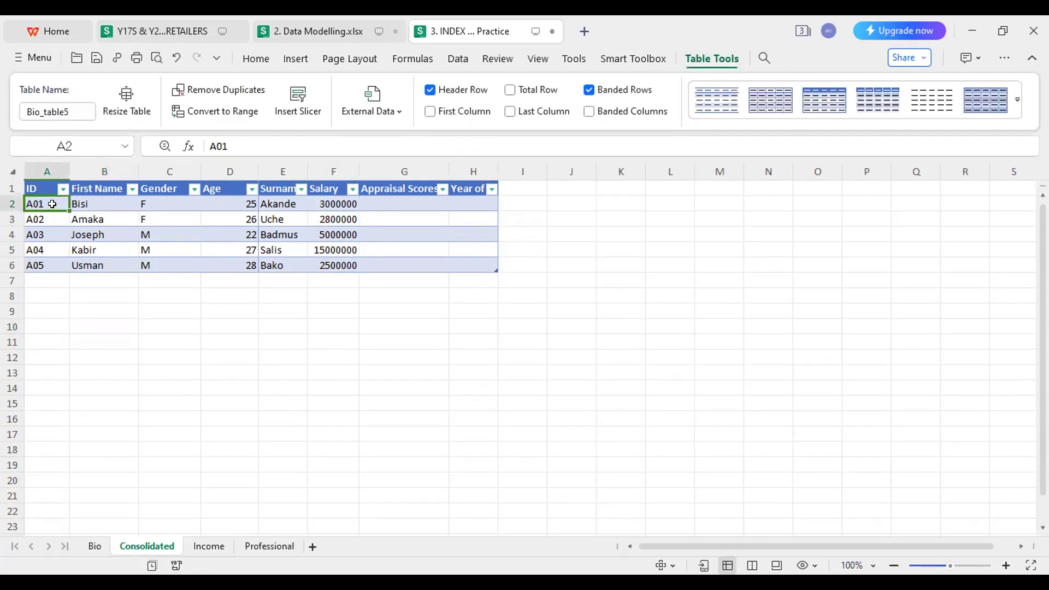
pyautogui.click(238, 146)
pyautogui.write('0')
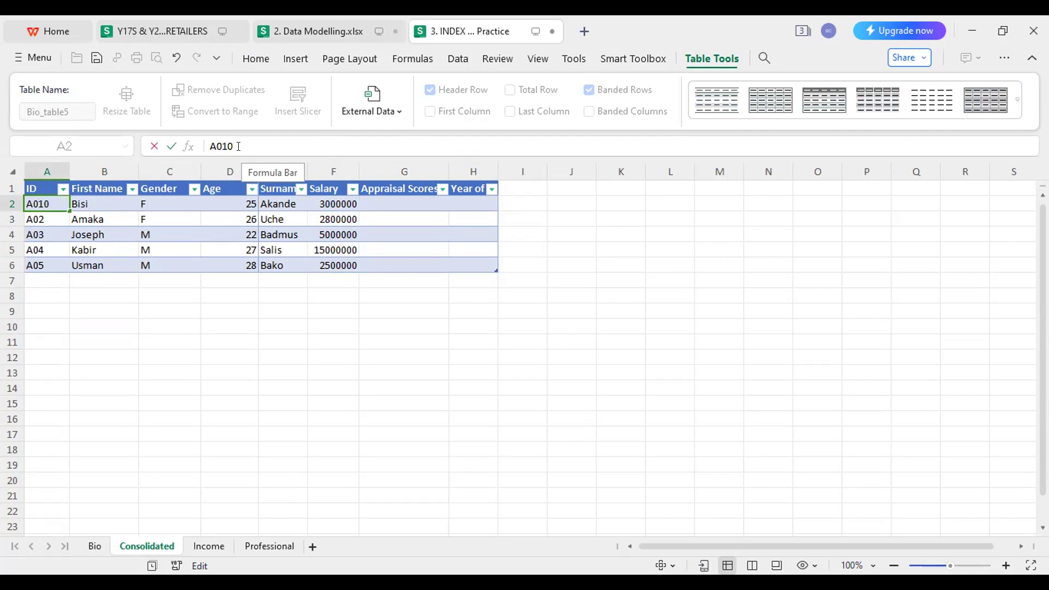
pyautogui.press('Return')
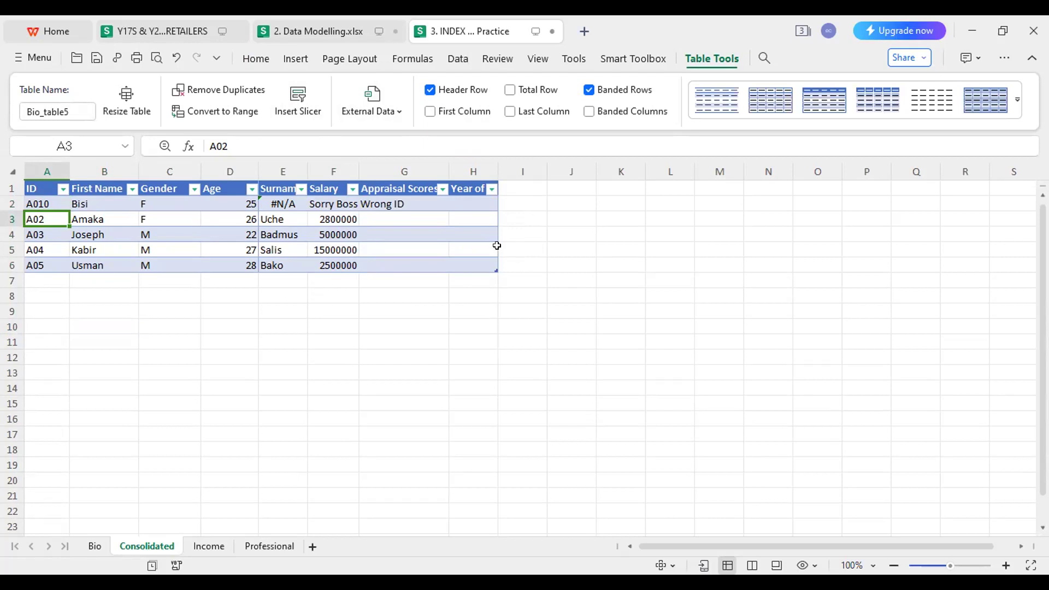
# Step: Restore the ID in A2 to A01
pyautogui.click(38, 202)
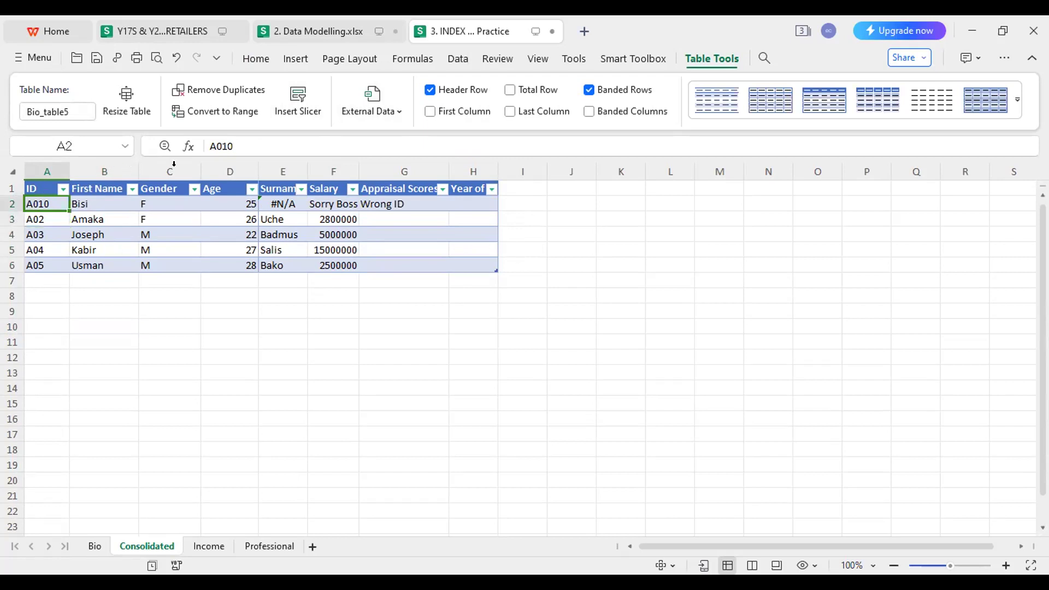
pyautogui.click(240, 137)
pyautogui.press('BackSpace')
pyautogui.press('Return')
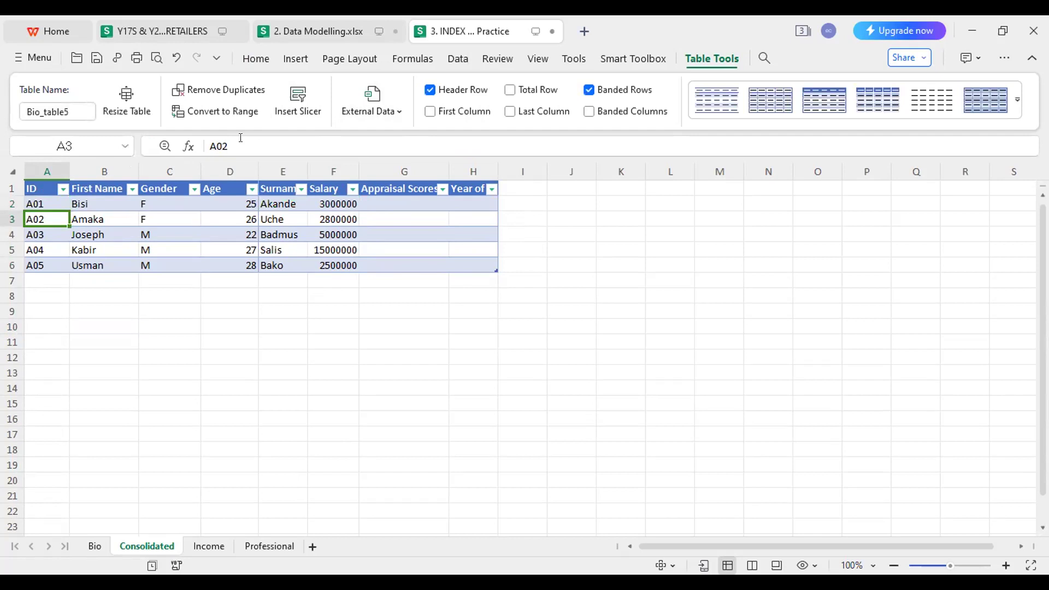
pyautogui.click(321, 343)
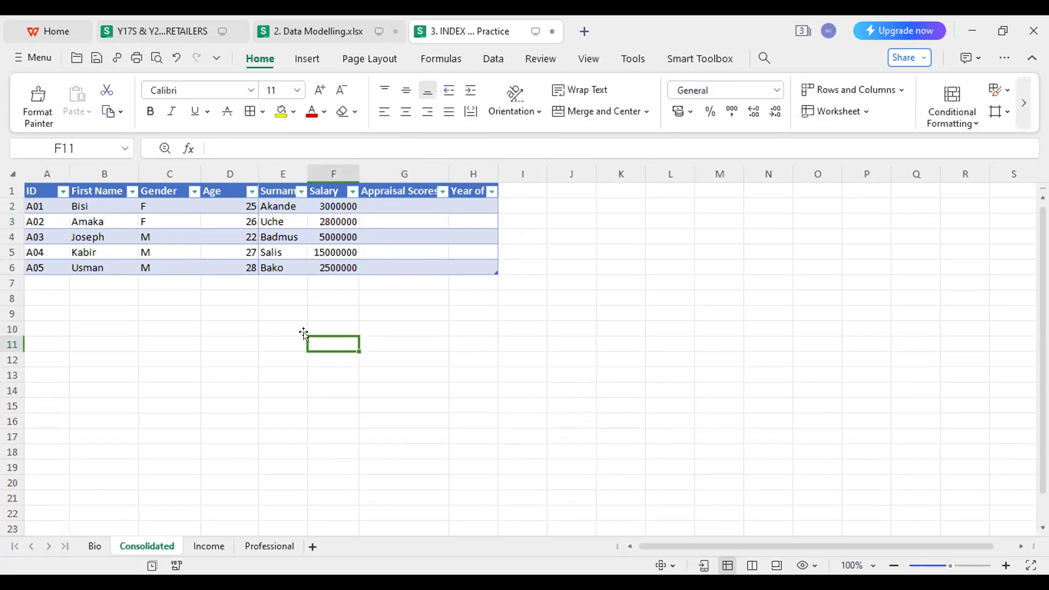
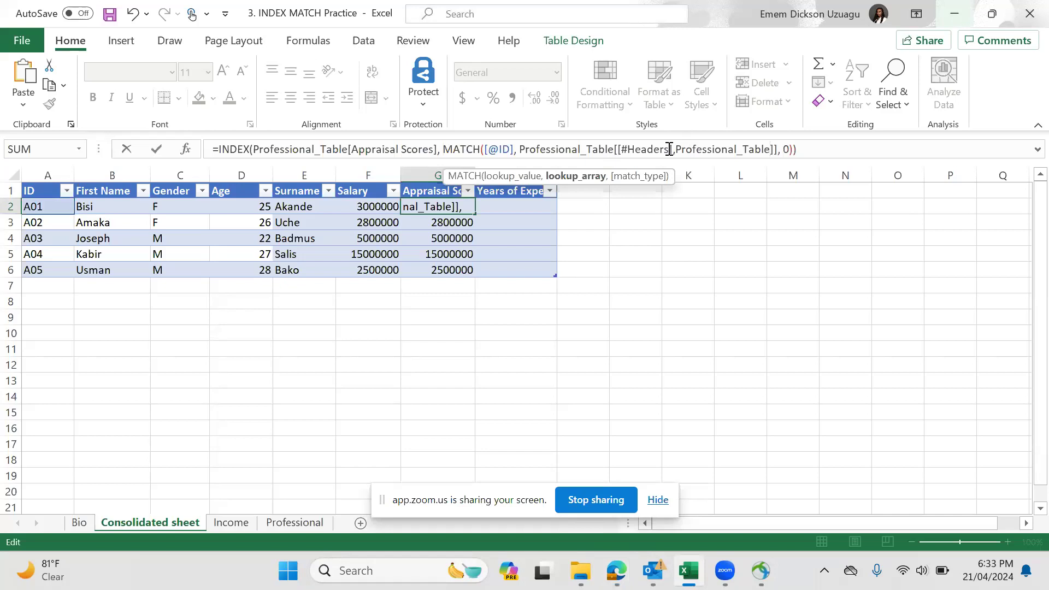
# Step: Remove the headers and nested table specifier from the MATCH lookup array in G2, keeping only Professional_Table
pyautogui.press('BackSpace')
pyautogui.press('BackSpace')
pyautogui.press('BackSpace')
pyautogui.press('BackSpace')
pyautogui.press('BackSpace')
pyautogui.press('BackSpace')
pyautogui.press('BackSpace')
pyautogui.press('BackSpace')
pyautogui.press('BackSpace')
pyautogui.press('BackSpace')
pyautogui.press('BackSpace')
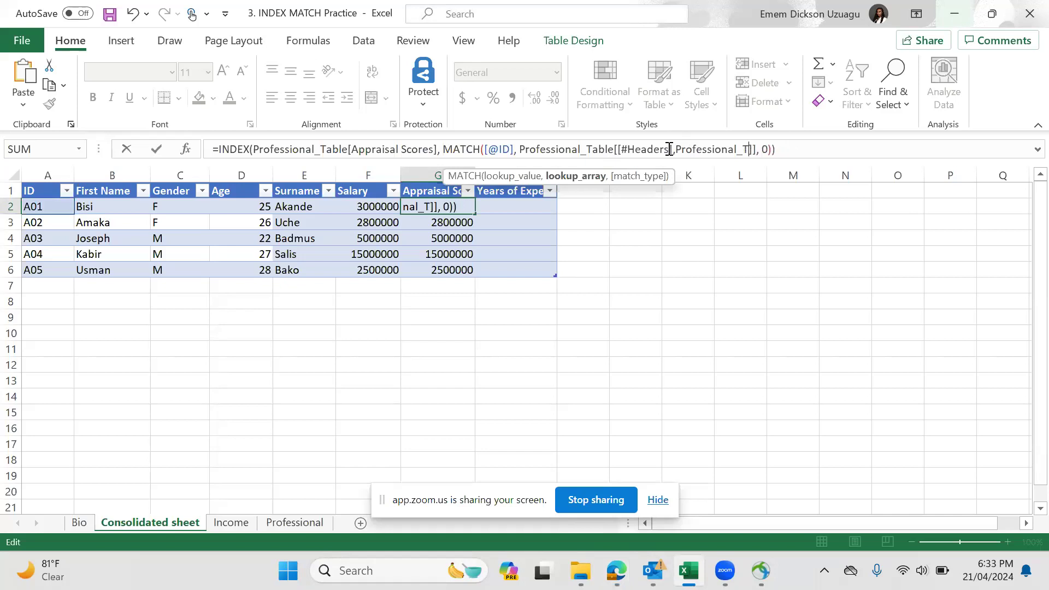
pyautogui.press('BackSpace')
pyautogui.press('BackSpace')
pyautogui.press('BackSpace')
pyautogui.press('BackSpace')
pyautogui.press('BackSpace')
pyautogui.press('BackSpace')
pyautogui.press('BackSpace')
pyautogui.press('BackSpace')
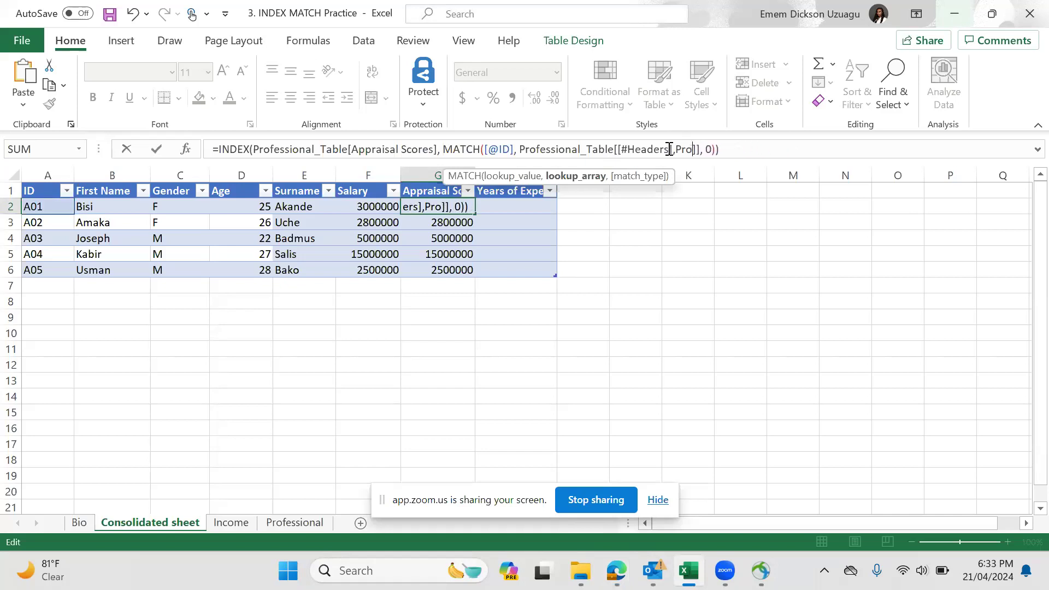
pyautogui.press('BackSpace')
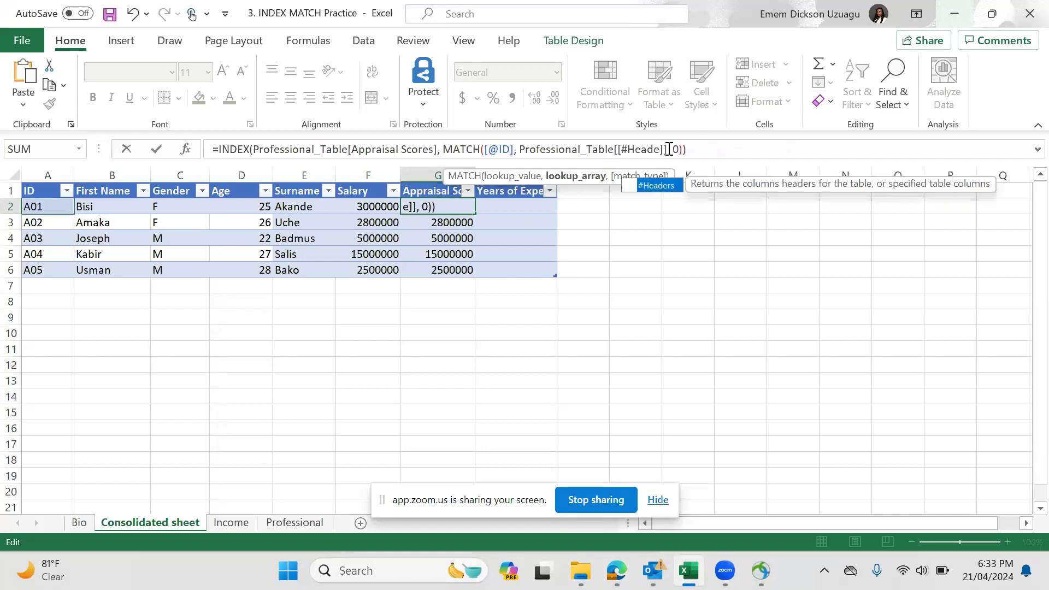
pyautogui.press('BackSpace')
pyautogui.press('BackSpace')
pyautogui.press('BackSpace')
pyautogui.press('BackSpace')
pyautogui.press('BackSpace')
pyautogui.press('BackSpace')
pyautogui.press('BackSpace')
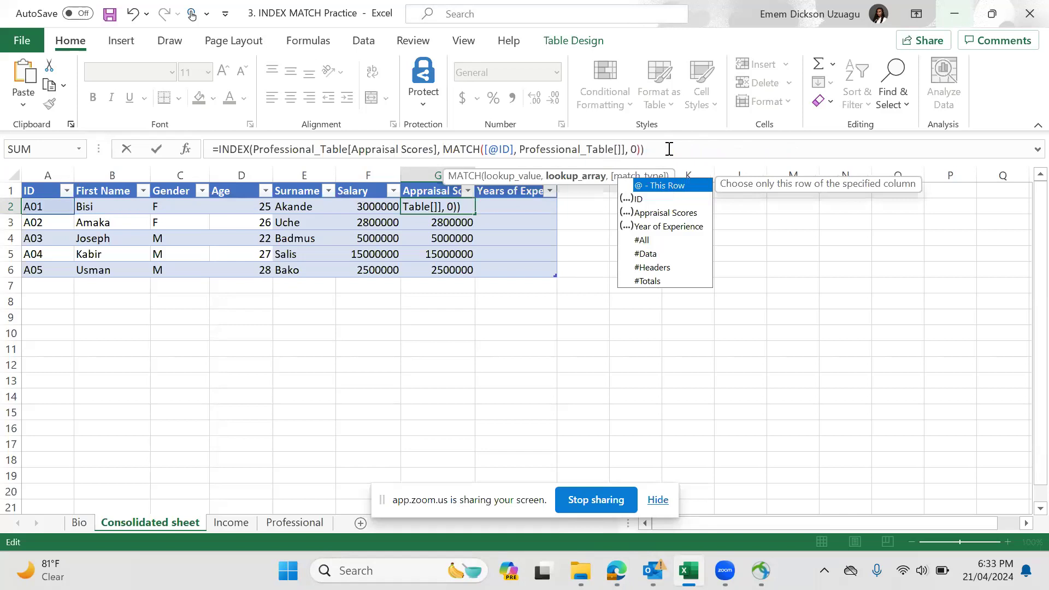
pyautogui.press('Delete')
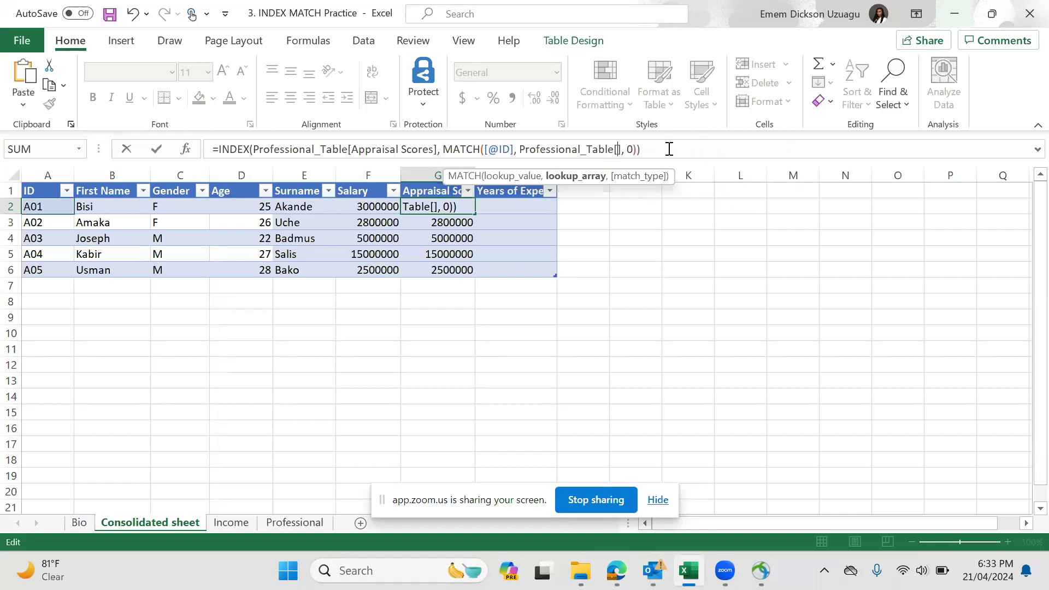
pyautogui.press('Delete')
pyautogui.press('BackSpace')
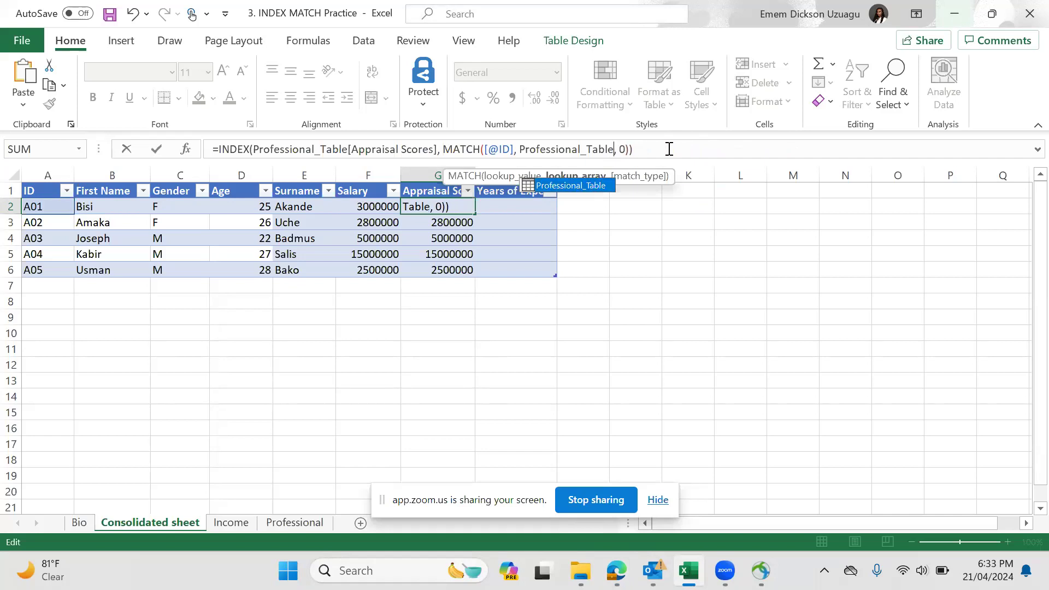
# Step: Set the MATCH lookup array in G2 to Professional_Table[ID] and commit the Appraisal Scores formula
pyautogui.write('[')
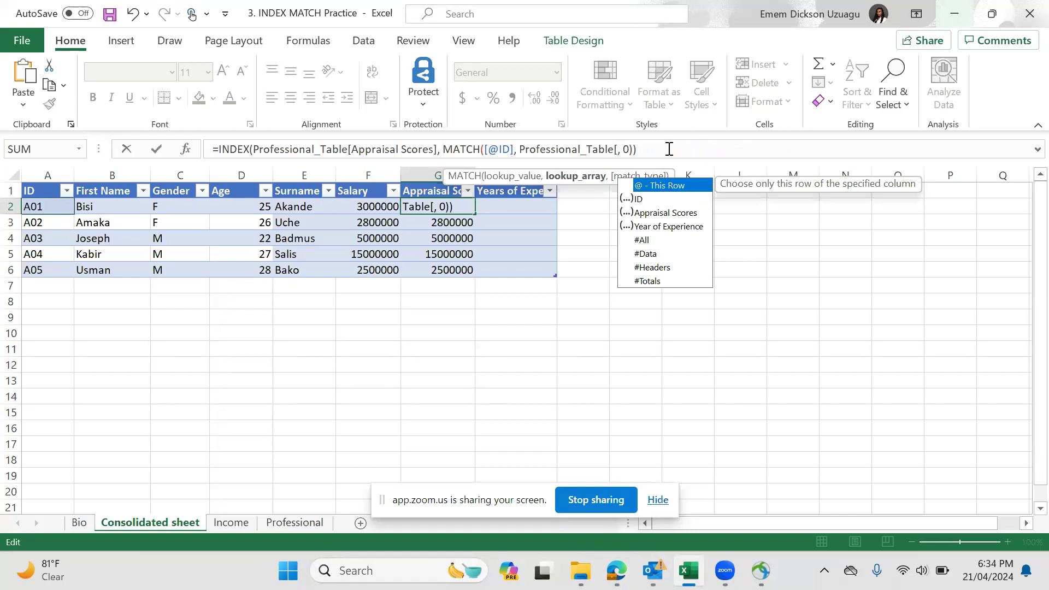
pyautogui.doubleClick(646, 203)
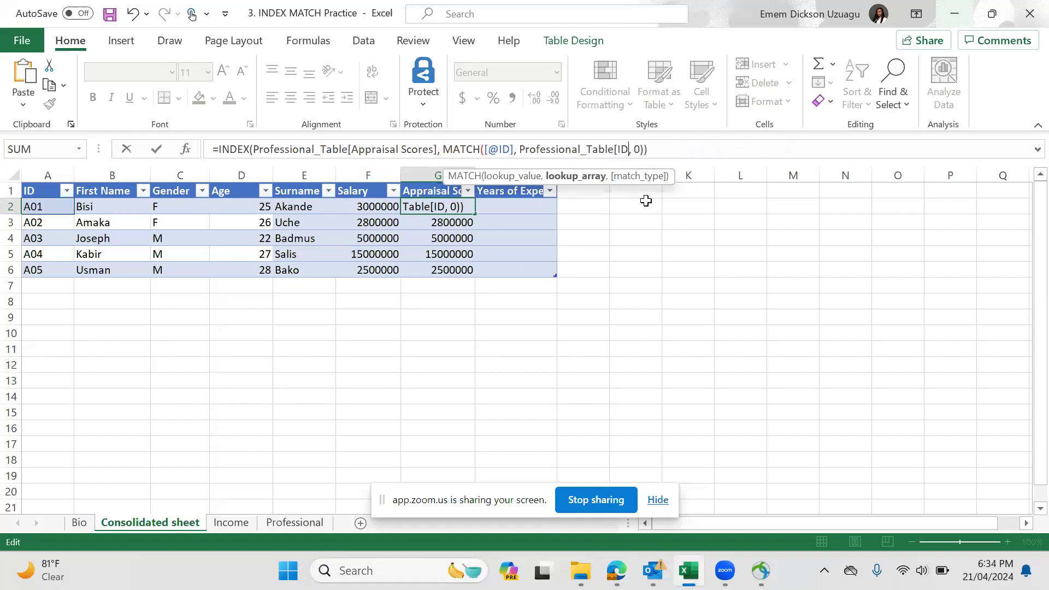
pyautogui.write(']')
pyautogui.press('Return')
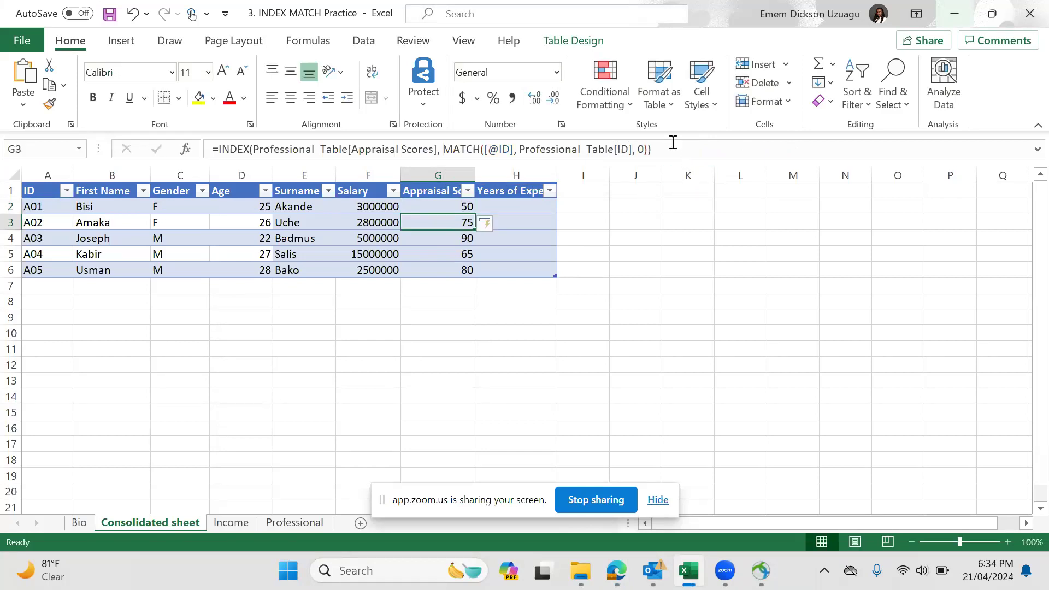
# Step: Copy the Appraisal Scores formula text from G3, look at the Professional sheet and return to the Consolidated sheet
pyautogui.moveTo(664, 153); pyautogui.dragTo(207, 173)
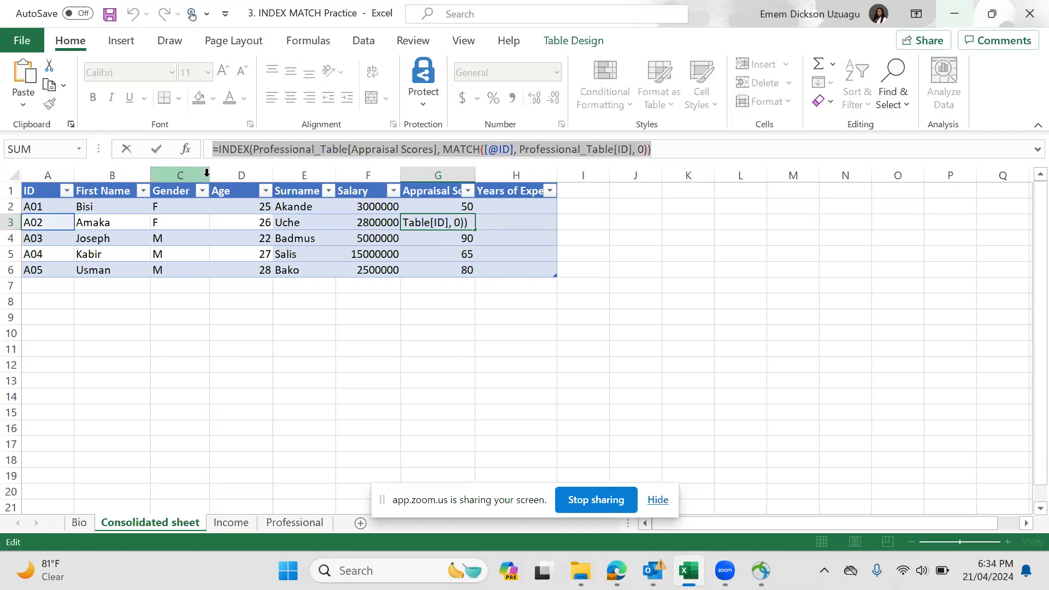
pyautogui.click(284, 524)
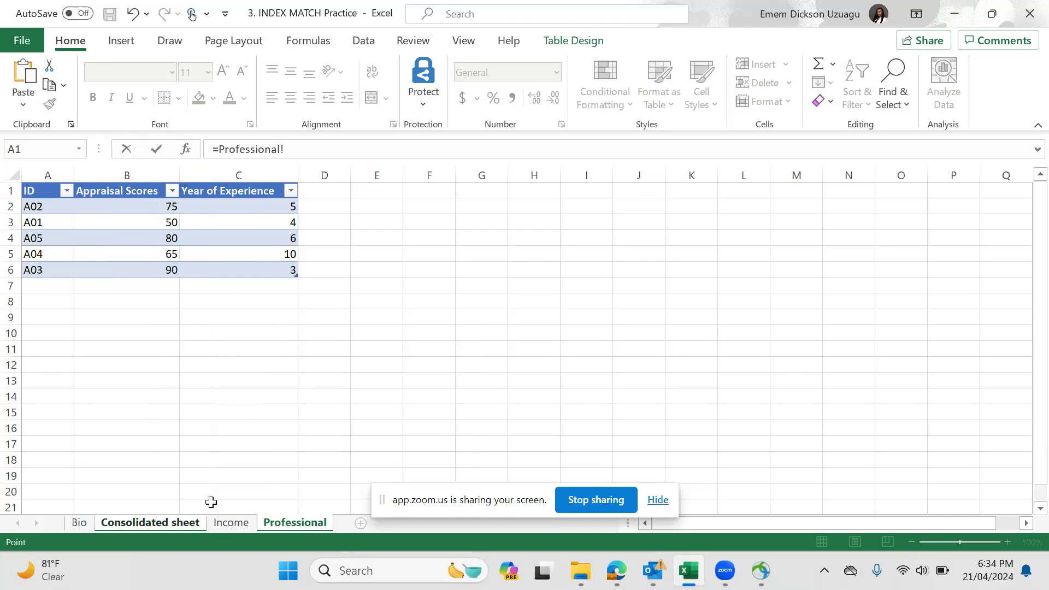
pyautogui.click(180, 524)
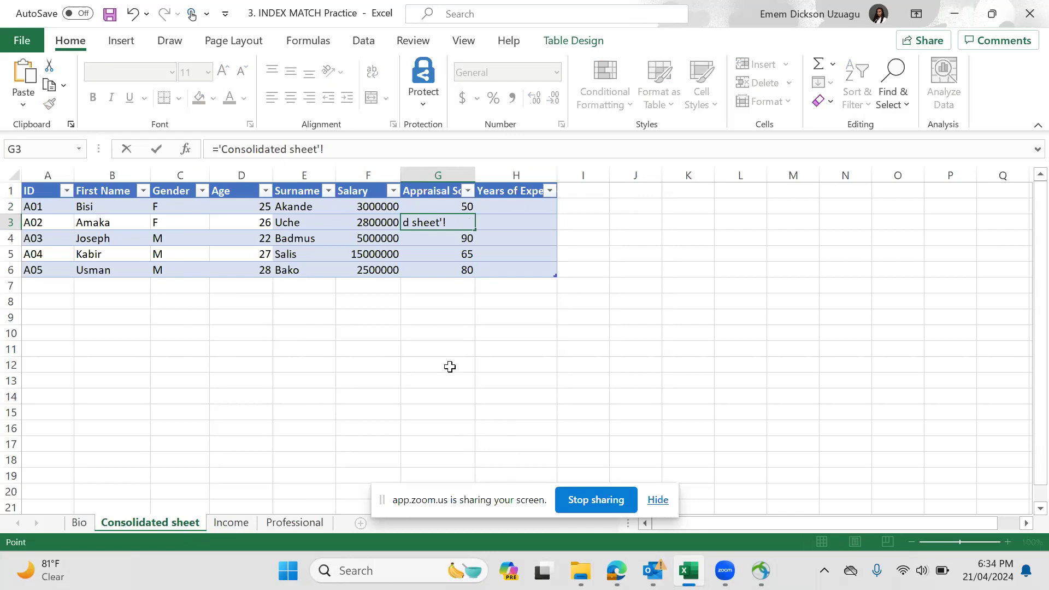
# Step: Clear the stray sheet and cell references from the formula being edited in G3
pyautogui.hotkey('ctrl', 'z')
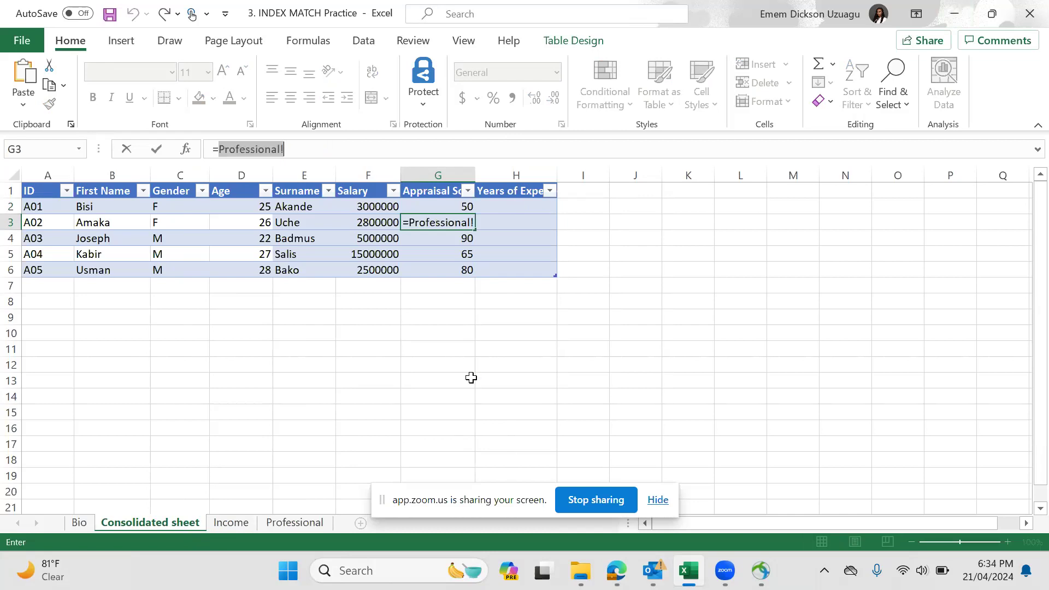
pyautogui.click(517, 323)
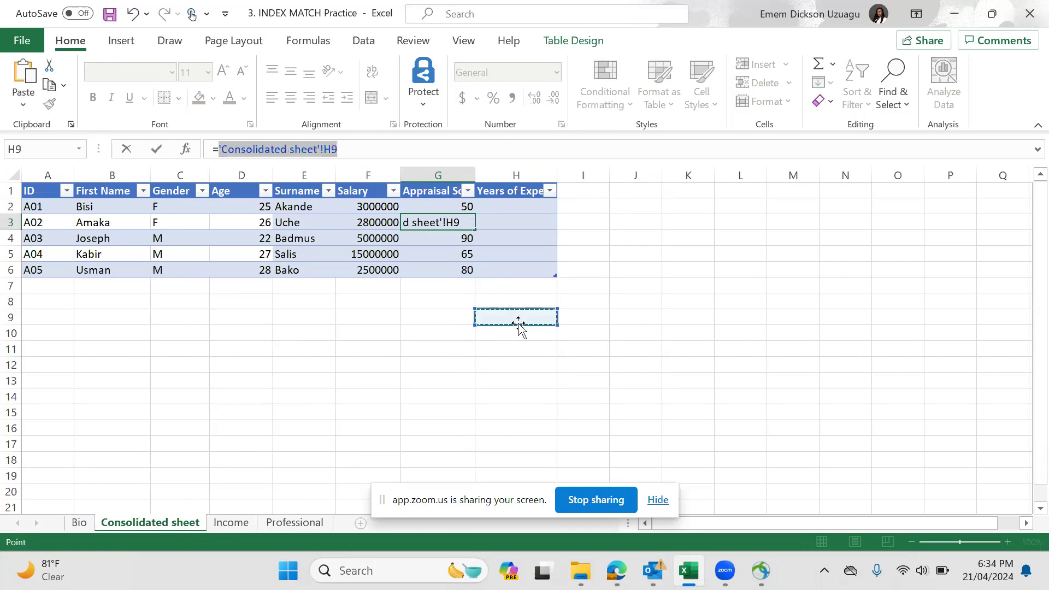
pyautogui.click(458, 206)
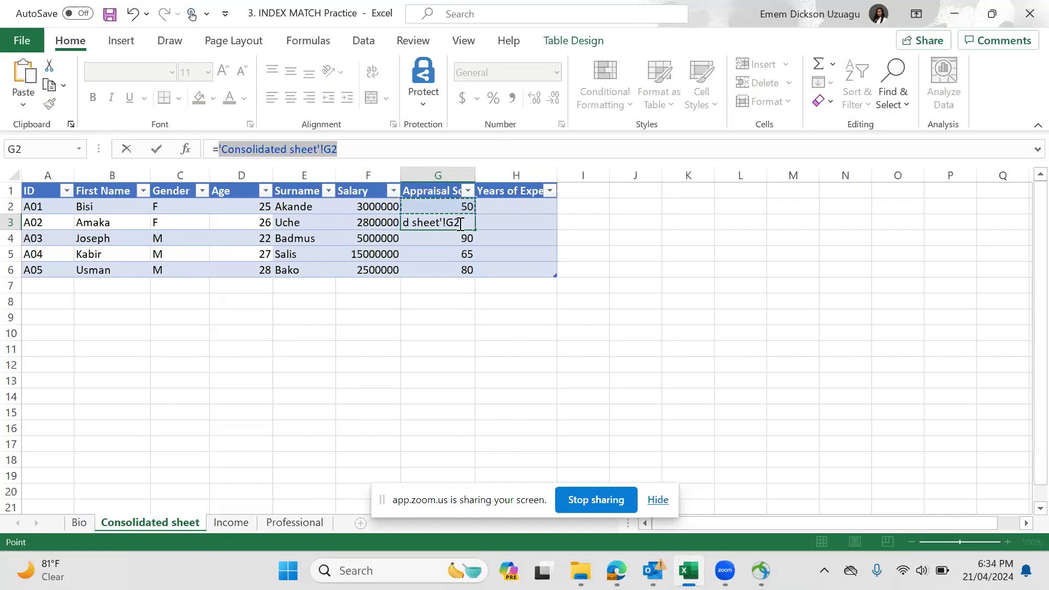
pyautogui.click(463, 361)
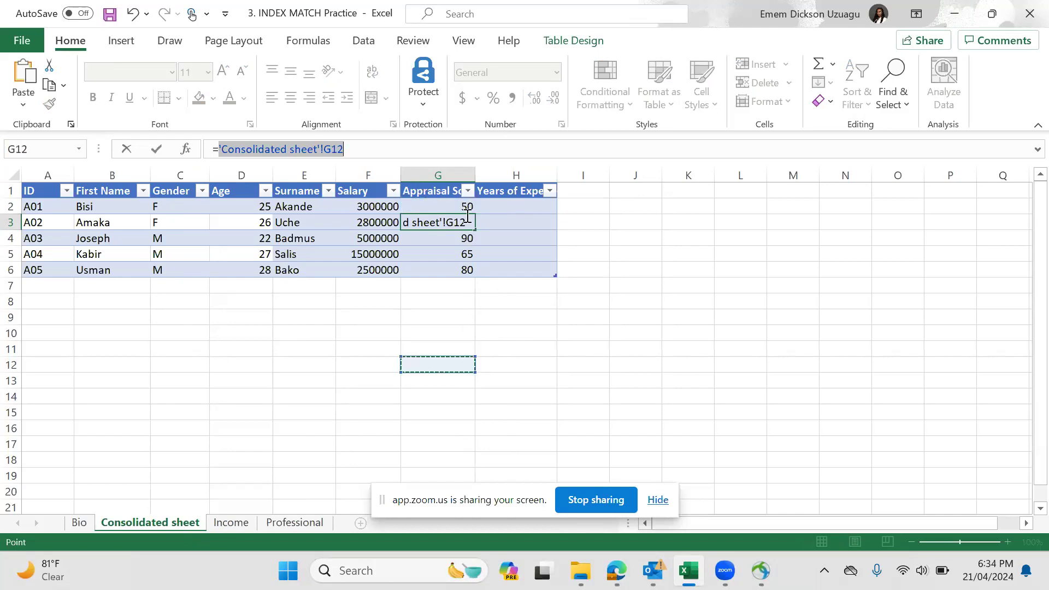
pyautogui.press('BackSpace')
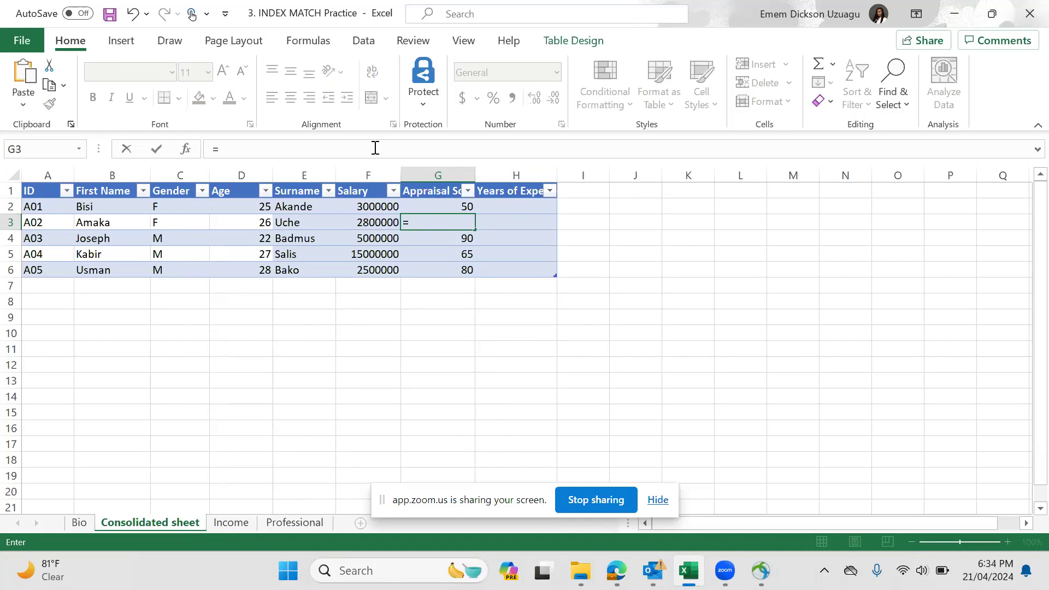
# Step: Try to restore the Appraisal Scores formula in G3 by pasting the copied INDEX MATCH text
pyautogui.hotkey('ctrl', 'v')
pyautogui.press('Return')
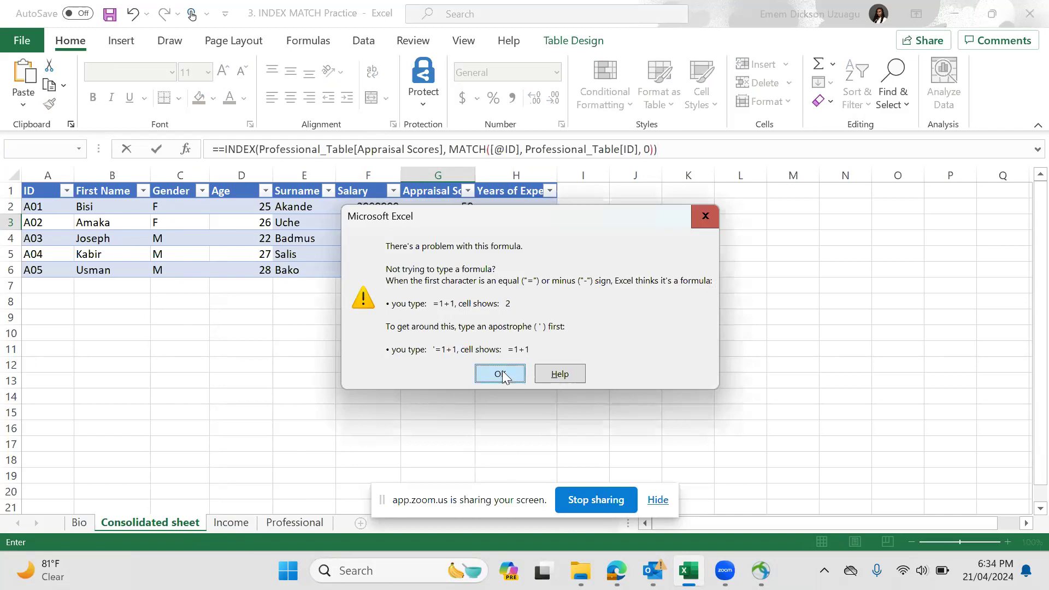
pyautogui.click(501, 375)
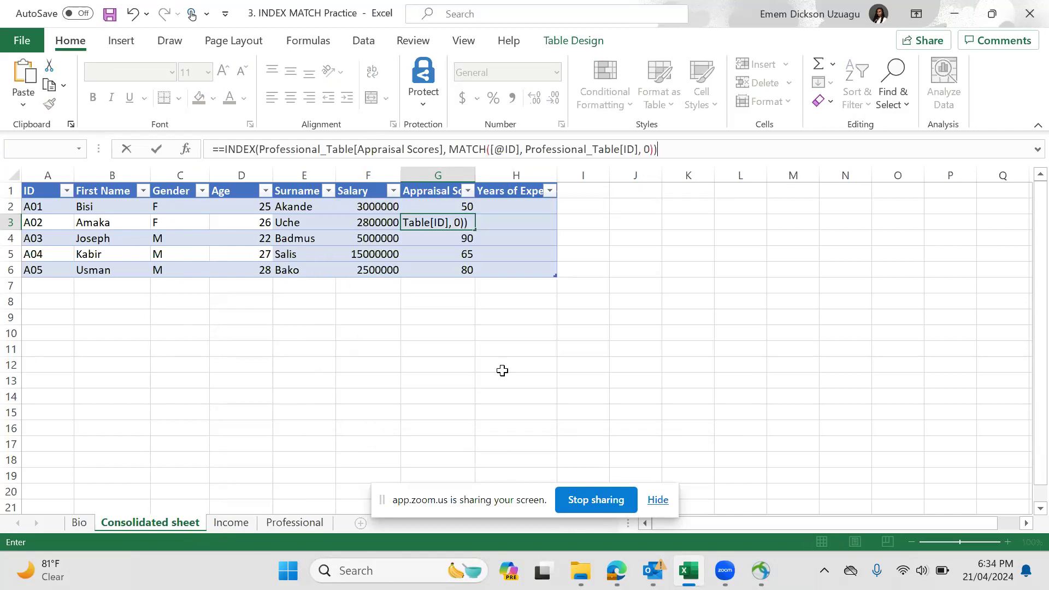
pyautogui.click(457, 205)
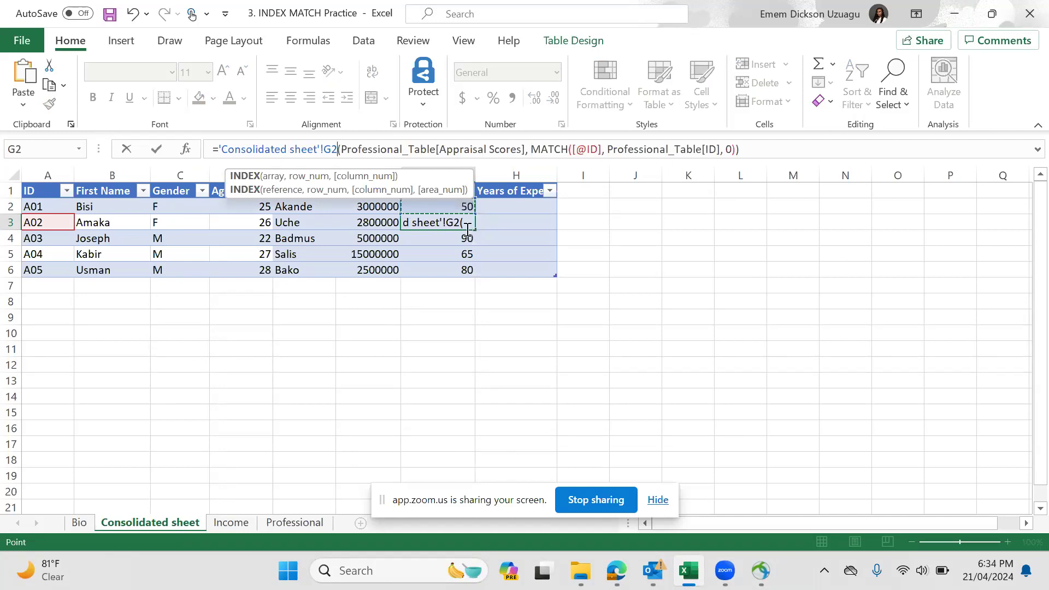
pyautogui.doubleClick(463, 224)
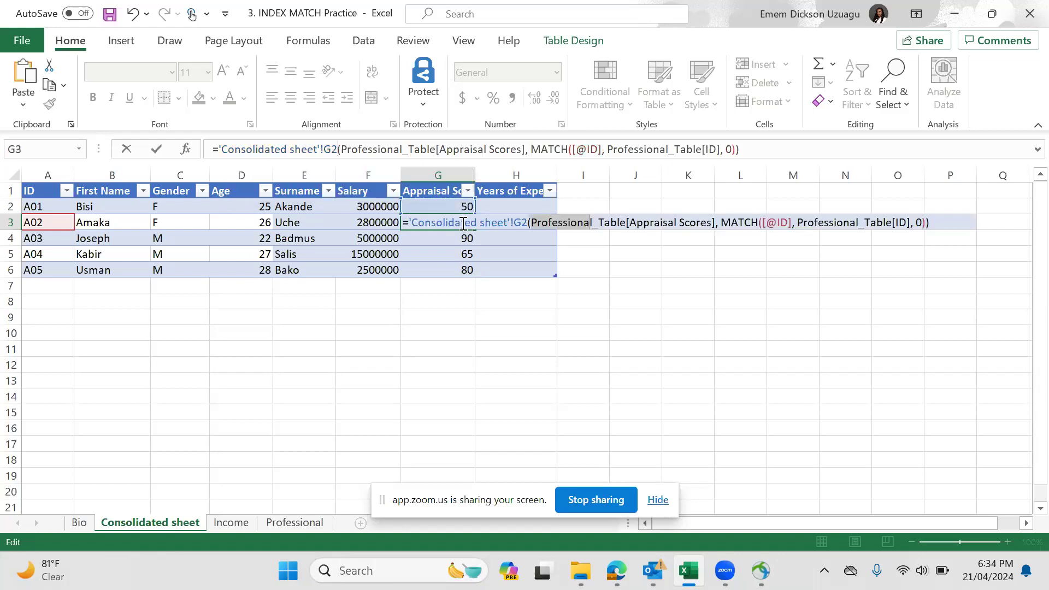
pyautogui.press('Return')
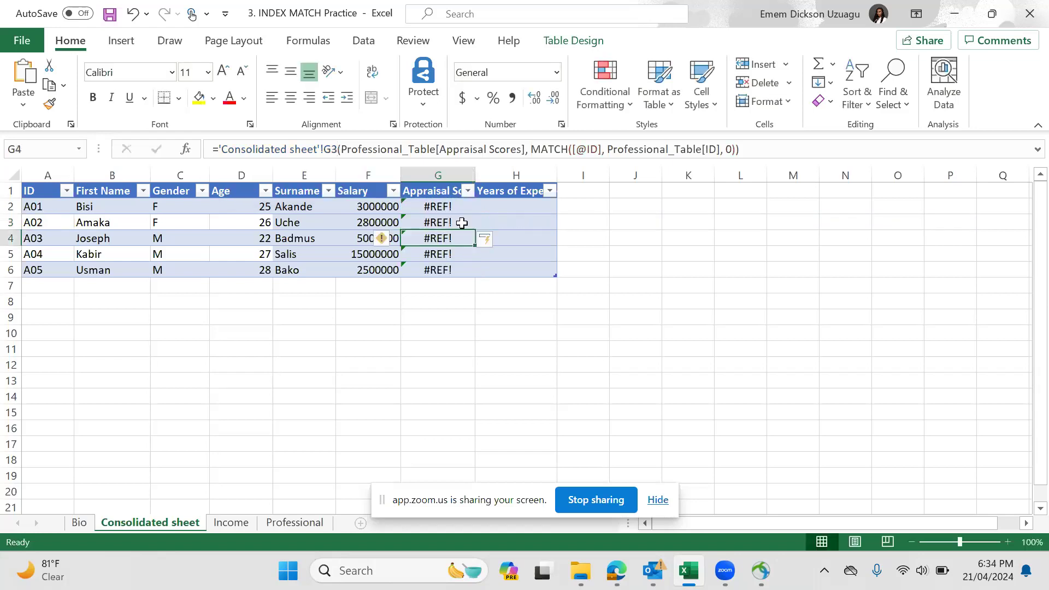
# Step: Undo the last formula change in the Appraisal Scores column and select the Years of Experience header in H1
pyautogui.hotkey('ctrl', 'z')
pyautogui.click(461, 223)
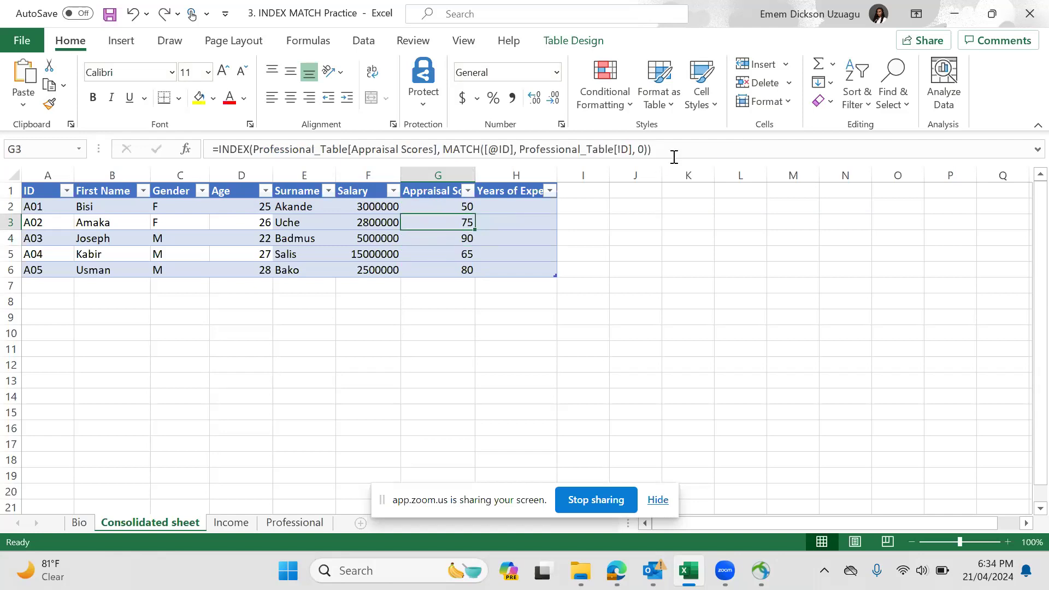
pyautogui.click(513, 190)
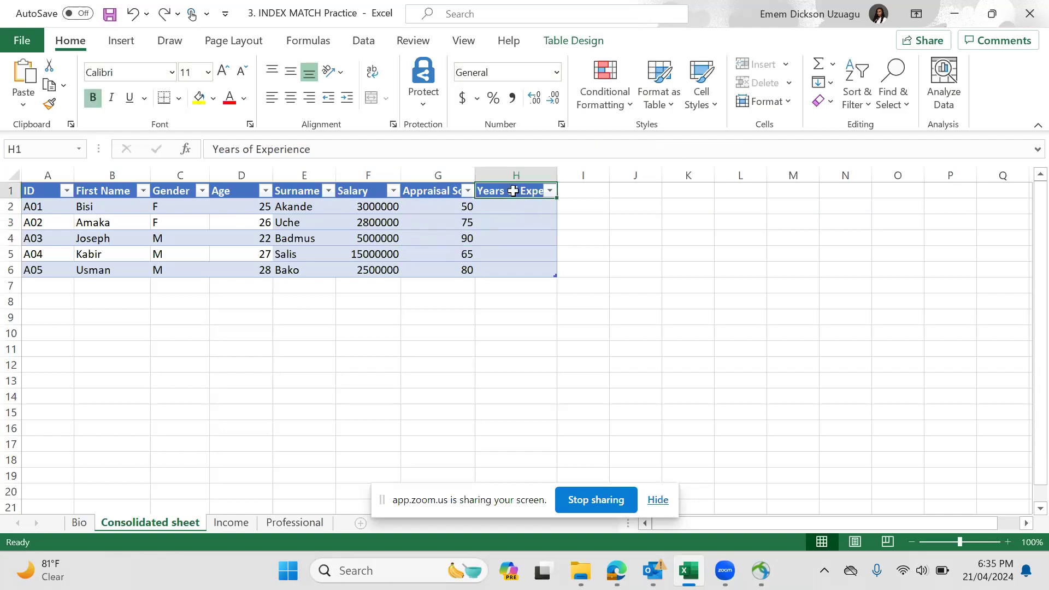
# Step: Paste the copied Appraisal Scores INDEX MATCH formula text into H2 under the Years of Experience header
pyautogui.click(512, 206)
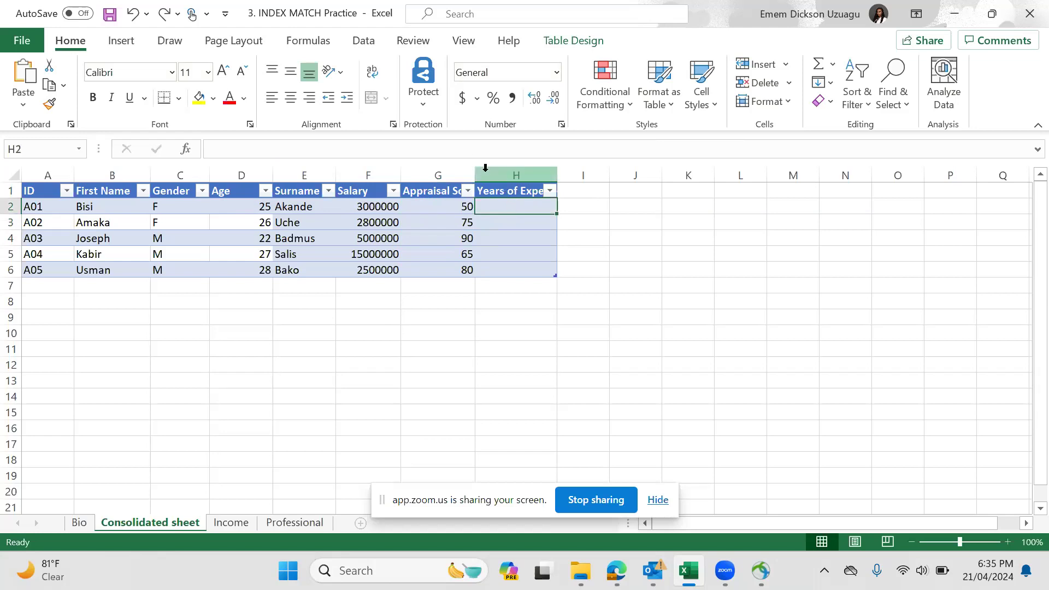
pyautogui.click(471, 149)
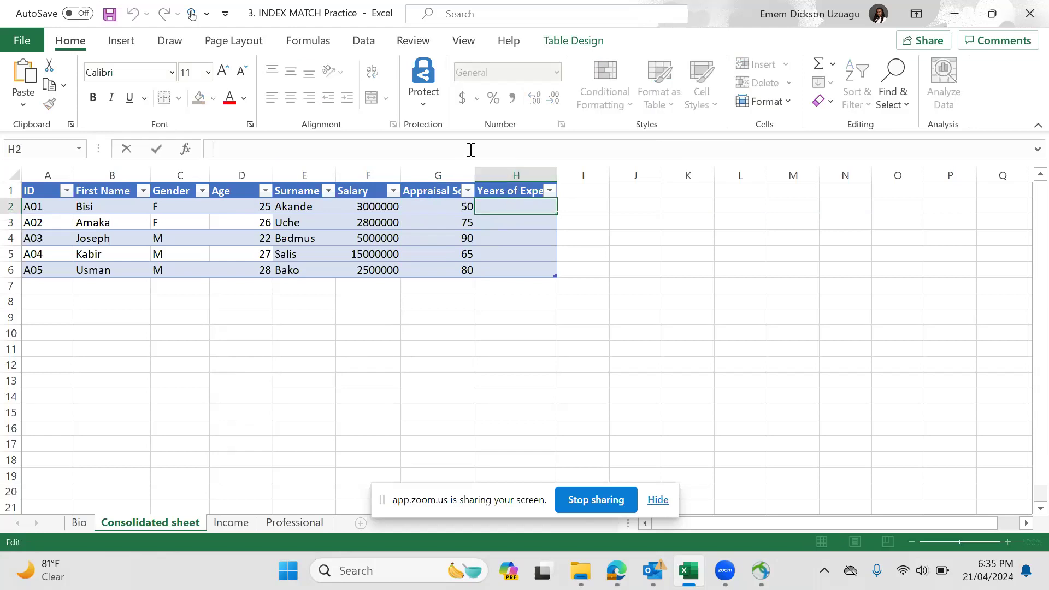
pyautogui.hotkey('ctrl', 'v')
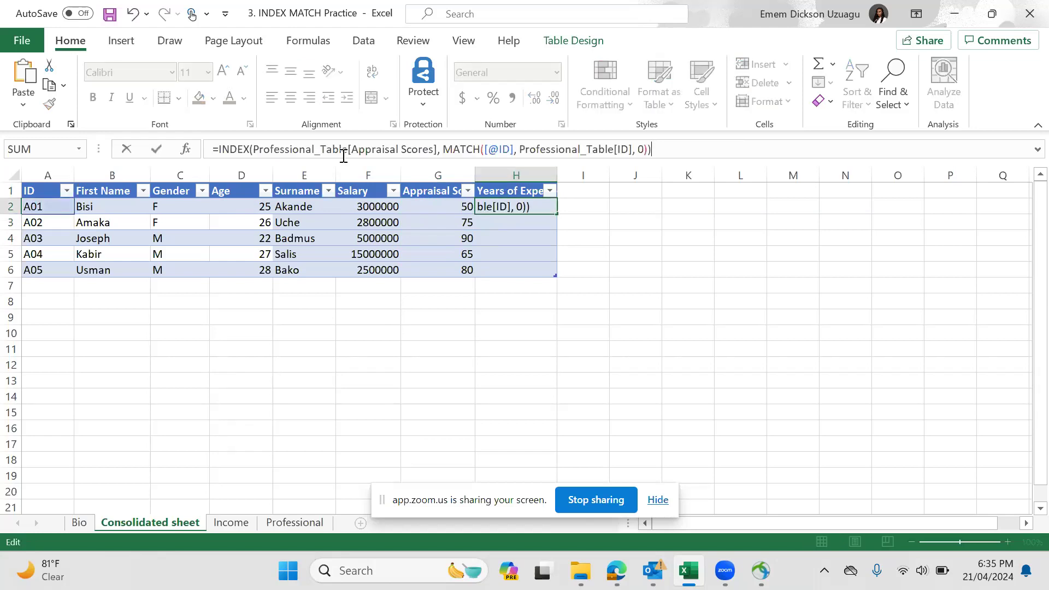
# Step: Replace the Appraisal Scores column reference in the H2 formula's INDEX array with Professional_Table's Year of Experience column
pyautogui.click(437, 149)
pyautogui.press('BackSpace')
pyautogui.press('BackSpace')
pyautogui.press('BackSpace')
pyautogui.press('BackSpace')
pyautogui.press('BackSpace')
pyautogui.press('BackSpace')
pyautogui.press('BackSpace')
pyautogui.press('BackSpace')
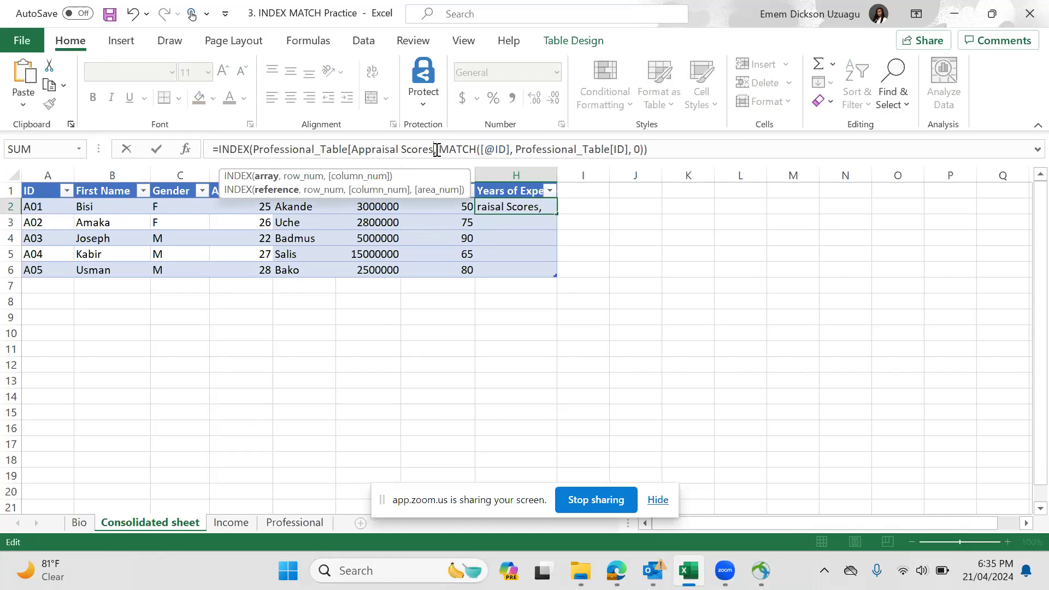
pyautogui.press('BackSpace')
pyautogui.press('BackSpace')
pyautogui.press('BackSpace')
pyautogui.press('BackSpace')
pyautogui.press('BackSpace')
pyautogui.press('BackSpace')
pyautogui.press('BackSpace')
pyautogui.press('BackSpace')
pyautogui.press('BackSpace')
pyautogui.press('BackSpace')
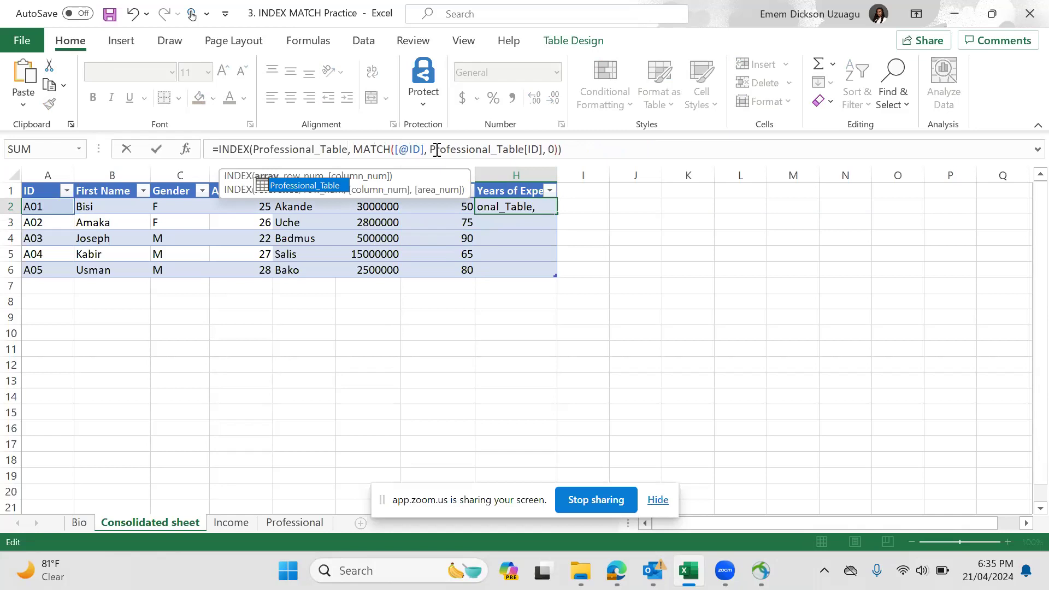
pyautogui.write('[')
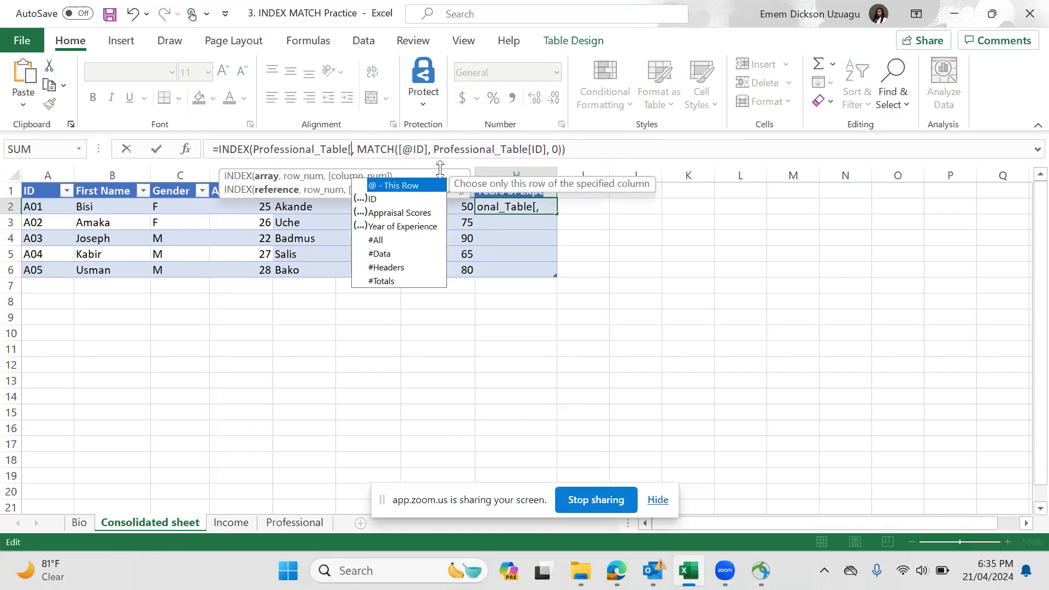
pyautogui.click(422, 229)
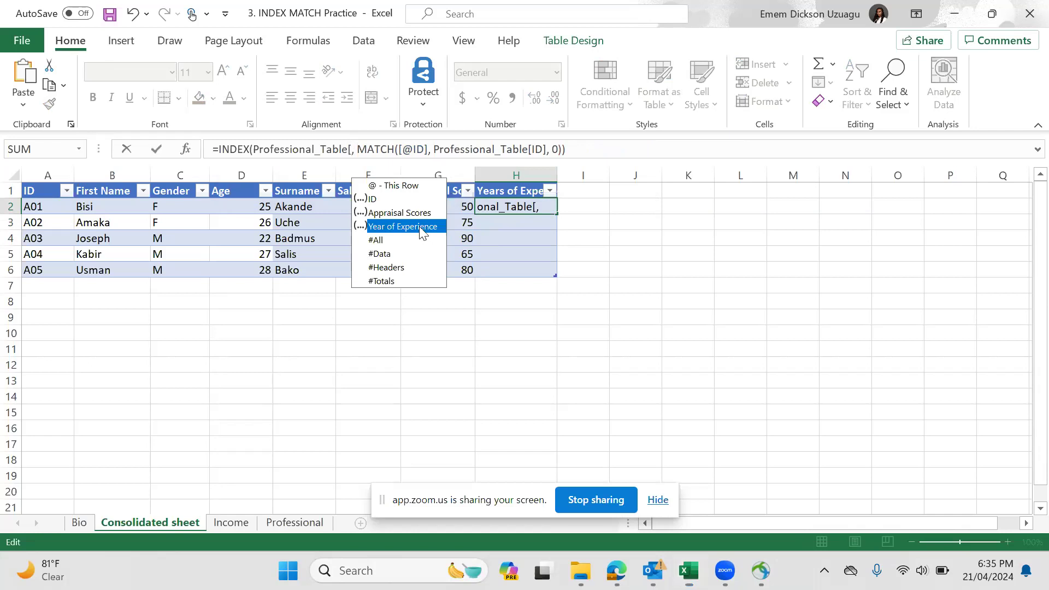
pyautogui.doubleClick(422, 229)
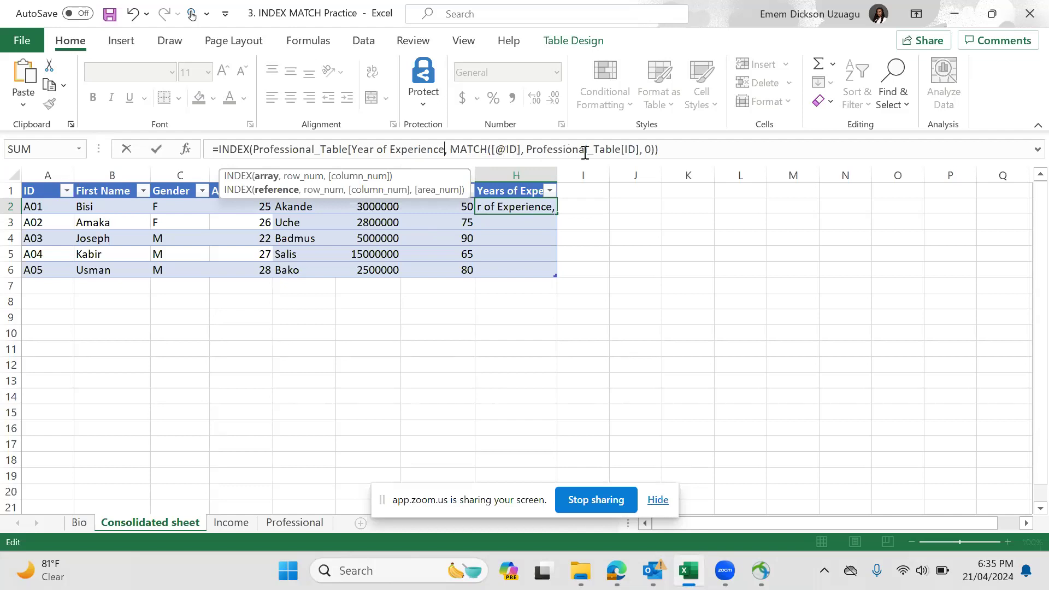
# Step: Try to enter the H2 formula, dismiss the error and add the closing square bracket after Year of Experience
pyautogui.click(662, 150)
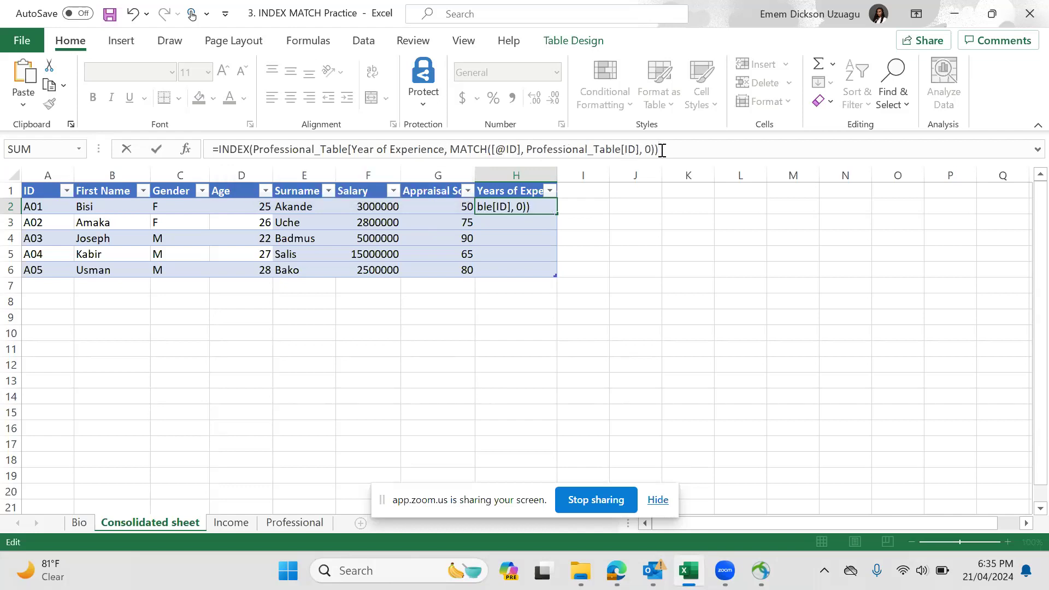
pyautogui.press('Return')
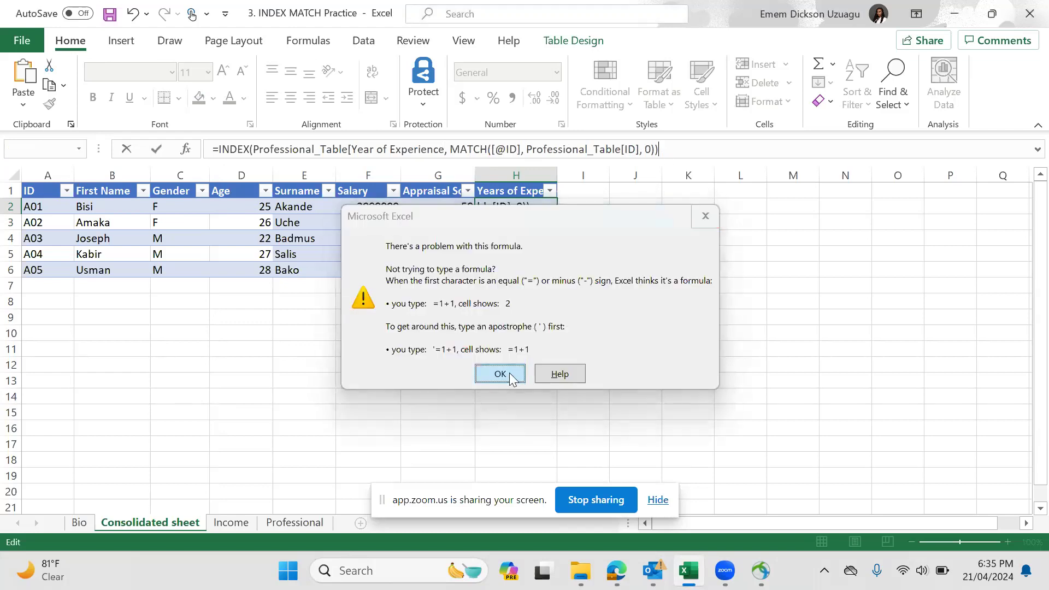
pyautogui.click(509, 372)
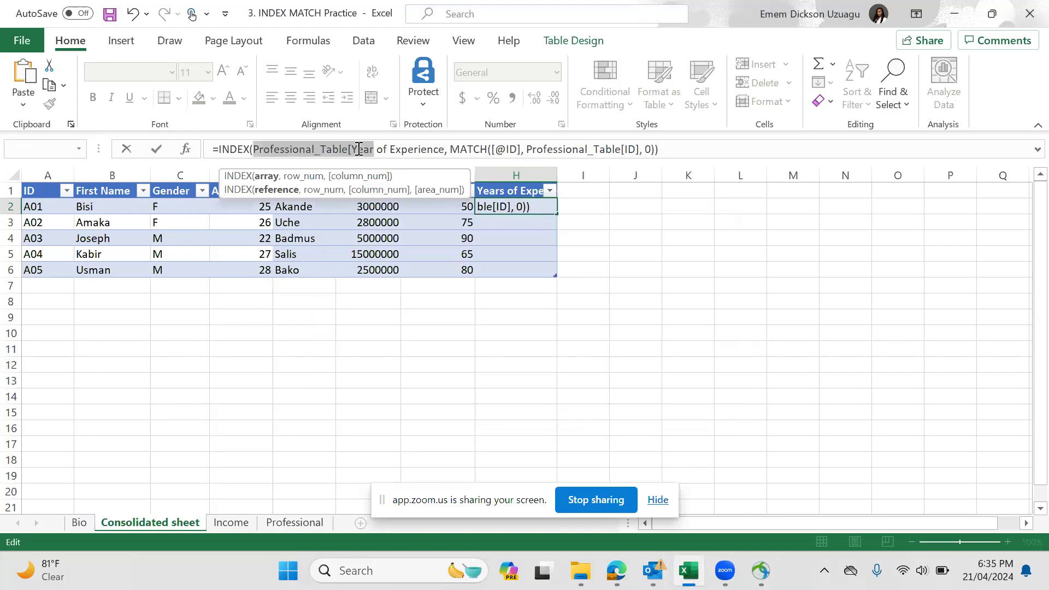
pyautogui.click(444, 149)
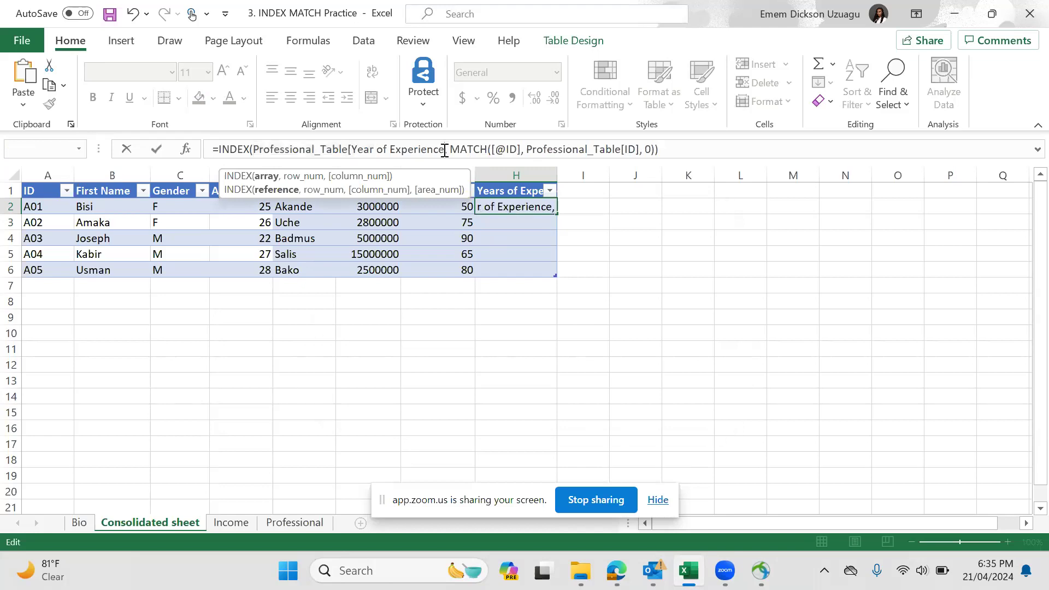
pyautogui.write(']')
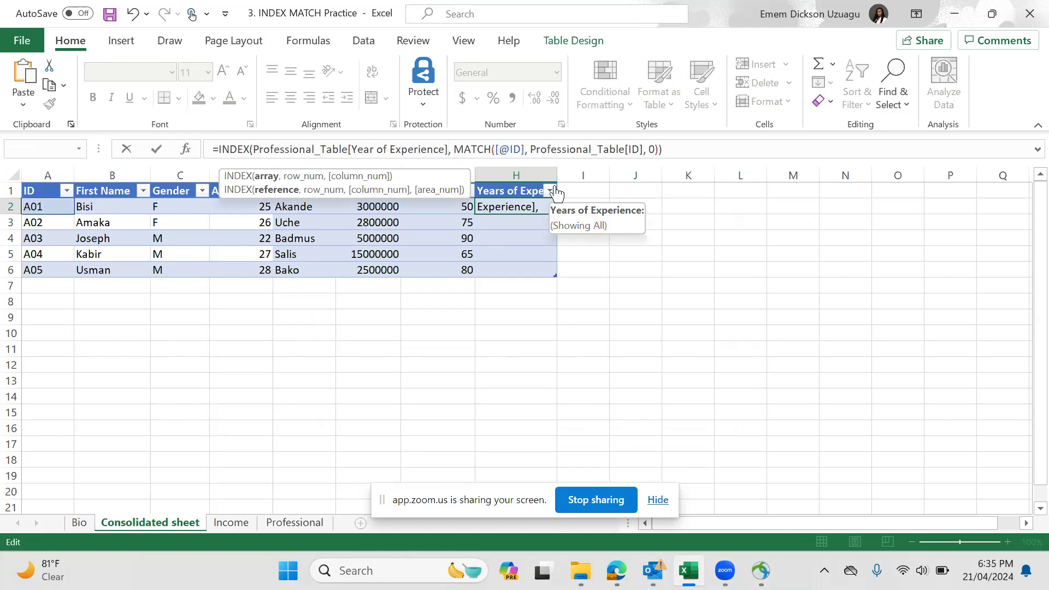
pyautogui.click(695, 144)
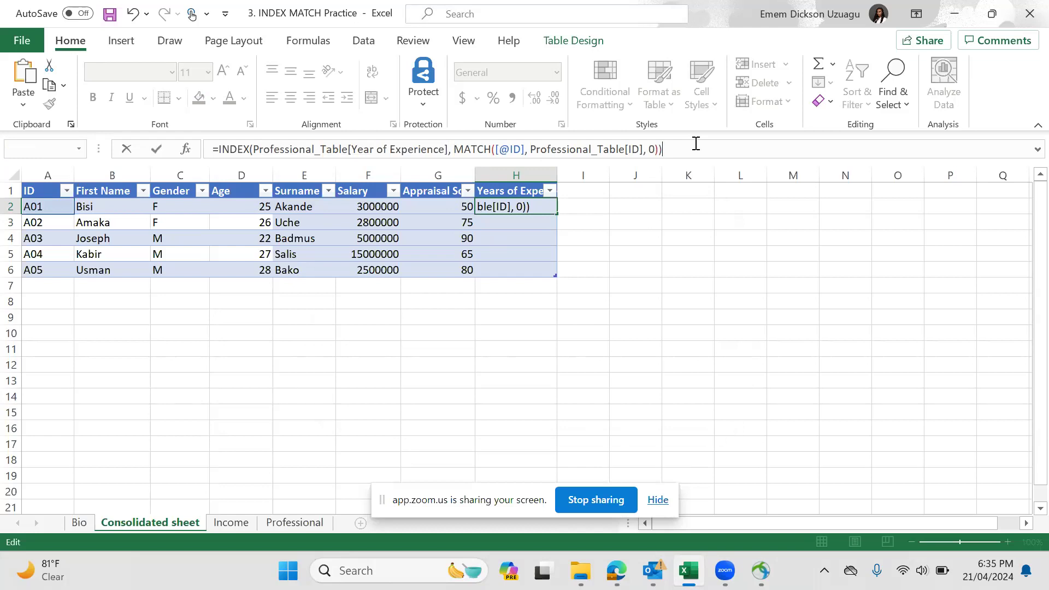
# Step: Re-pick the ID column as Professional_Table[ID] in the MATCH lookup array of H2 and enter the Years of Experience formula
pyautogui.click(644, 152)
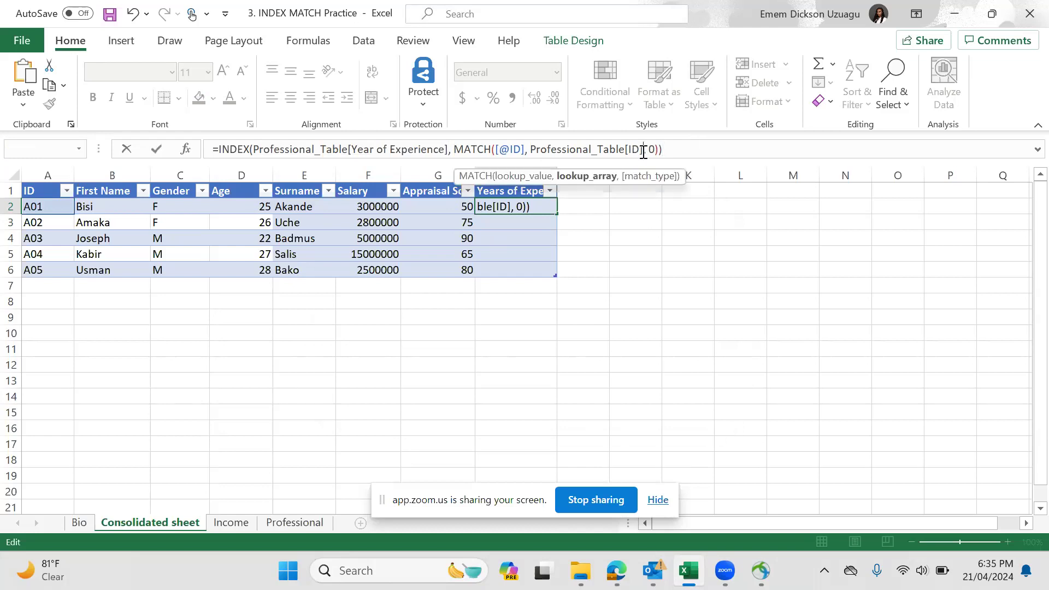
pyautogui.press('BackSpace')
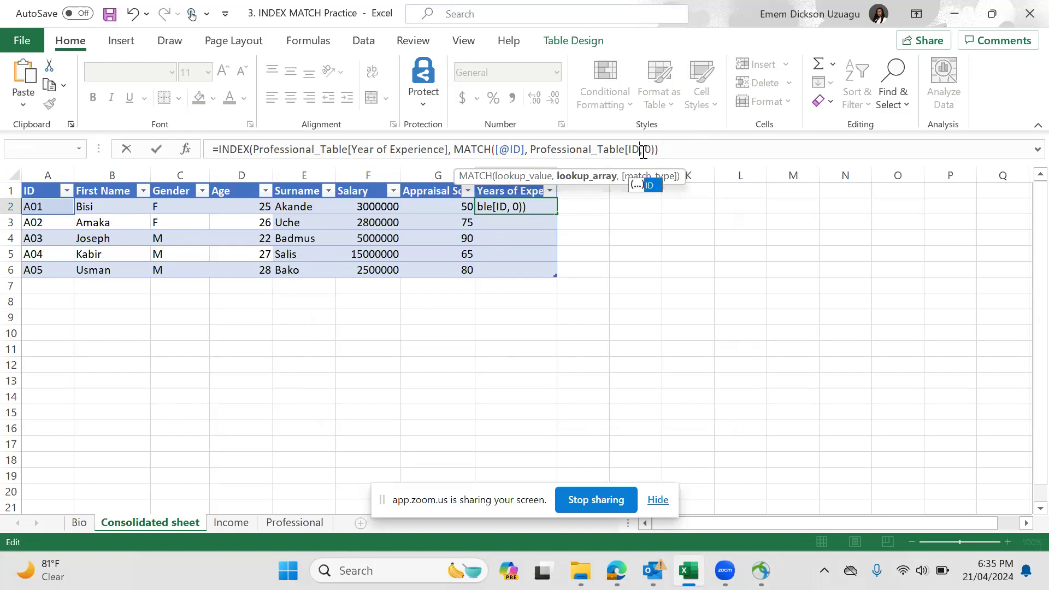
pyautogui.press('BackSpace')
pyautogui.press('BackSpace')
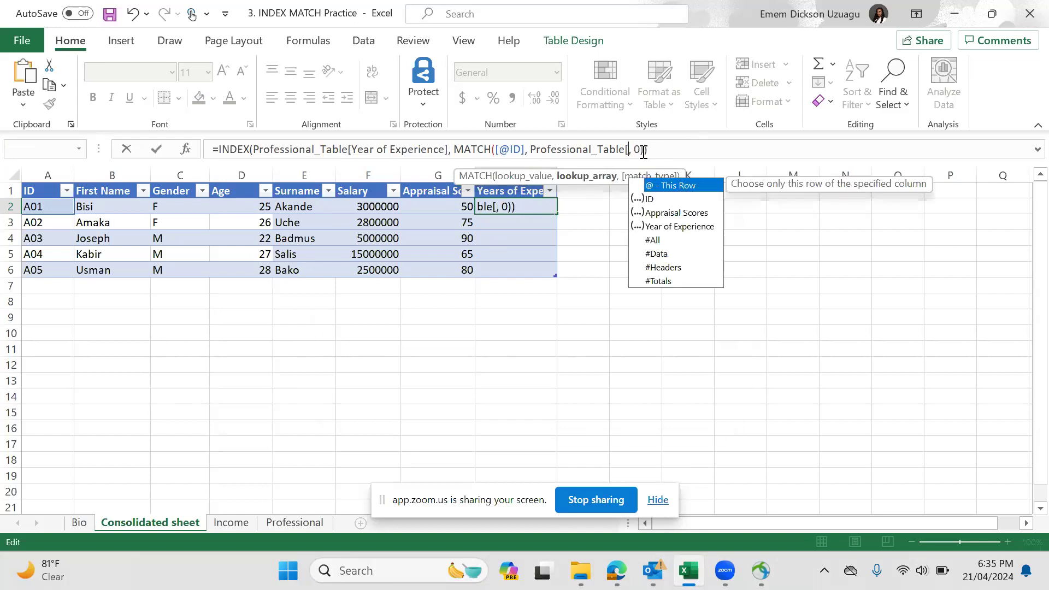
pyautogui.click(56, 209)
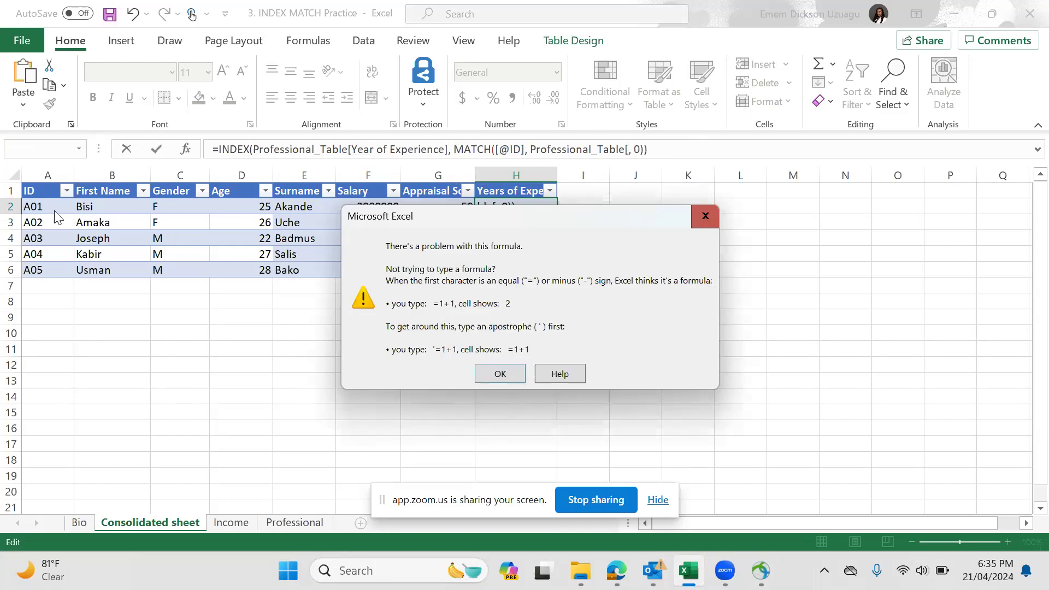
pyautogui.click(502, 381)
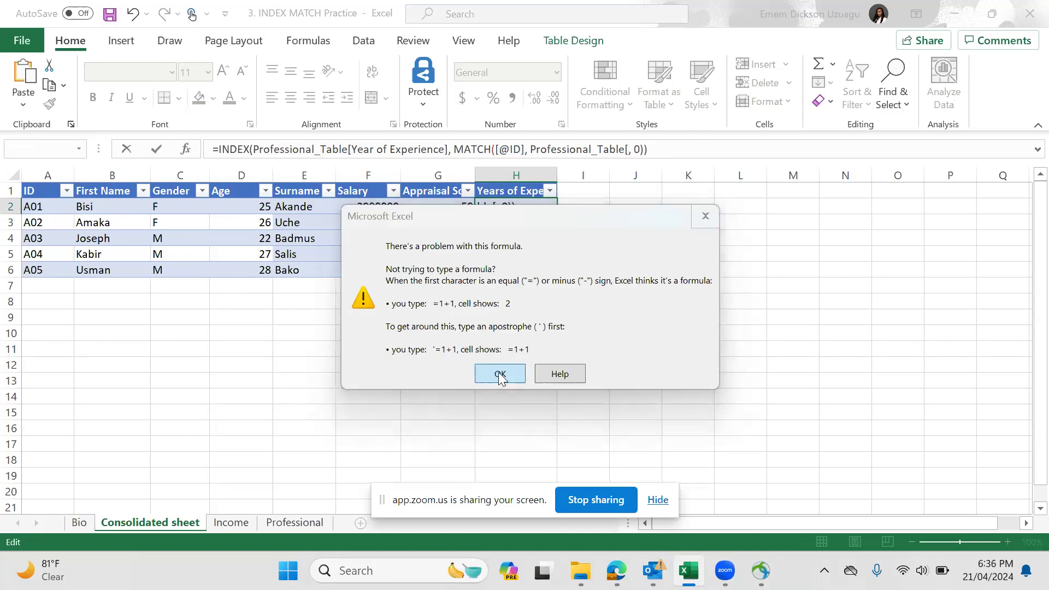
pyautogui.click(629, 149)
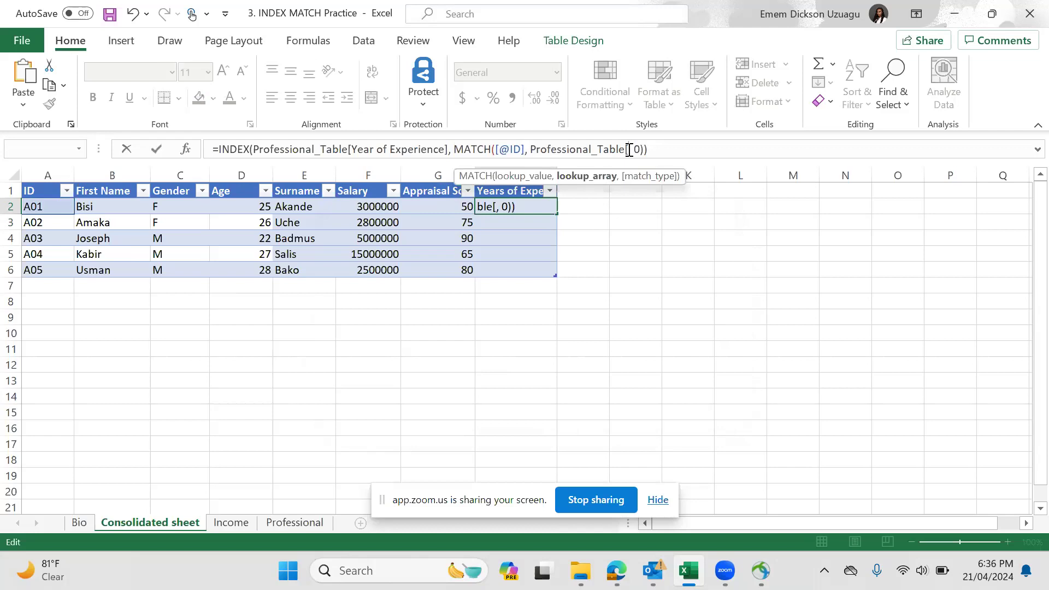
pyautogui.write('i')
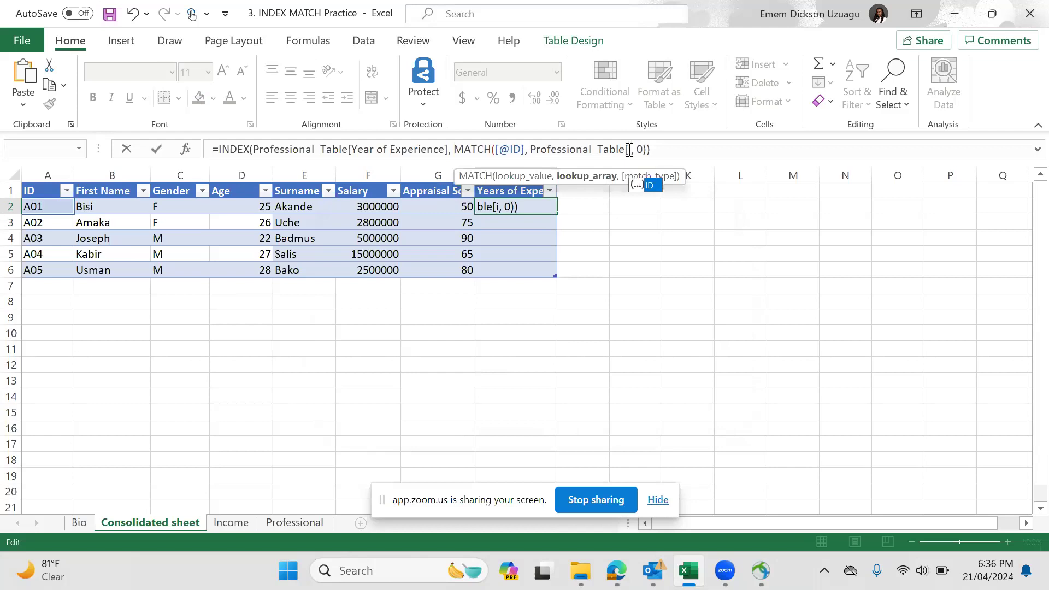
pyautogui.doubleClick(648, 185)
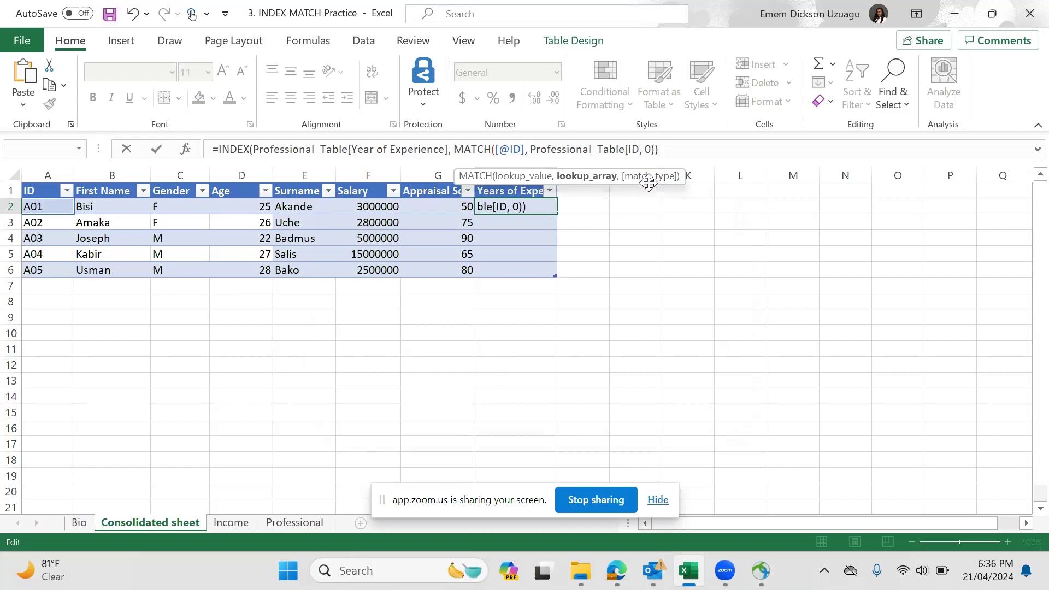
pyautogui.write(']')
pyautogui.press('Return')
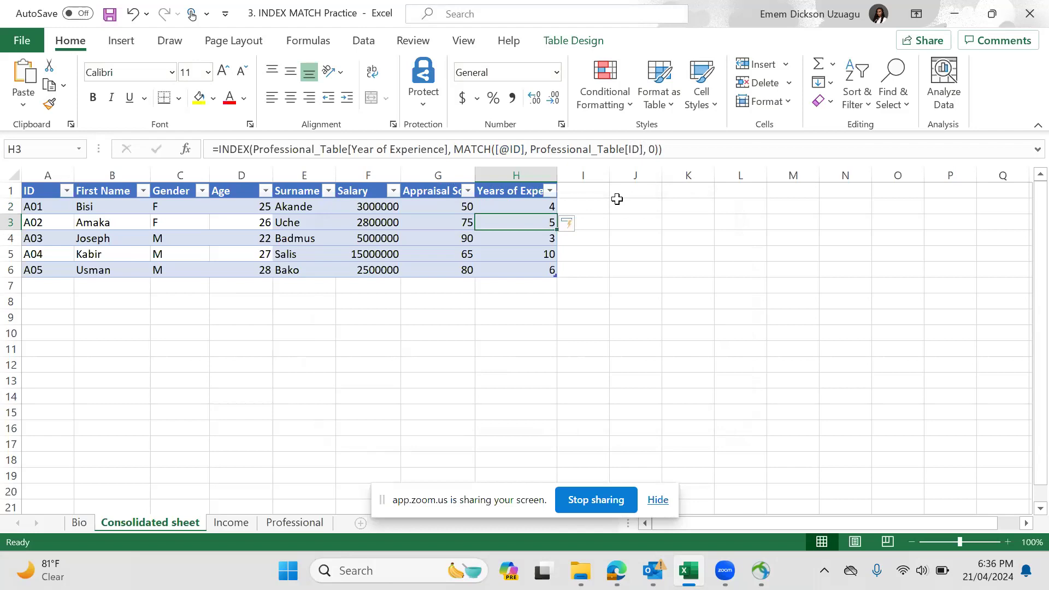
pyautogui.click(691, 149)
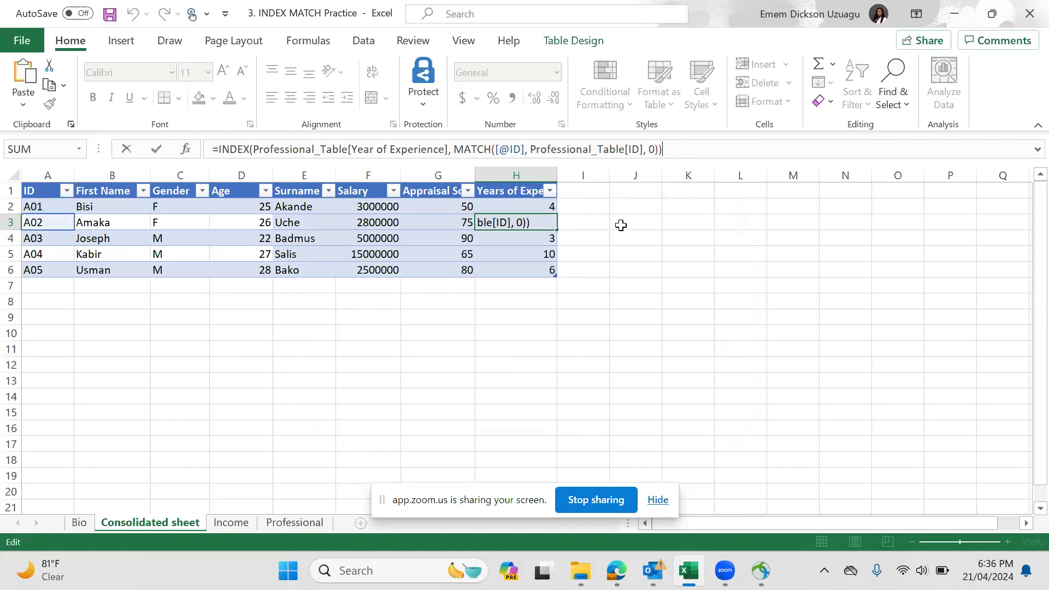
pyautogui.click(636, 268)
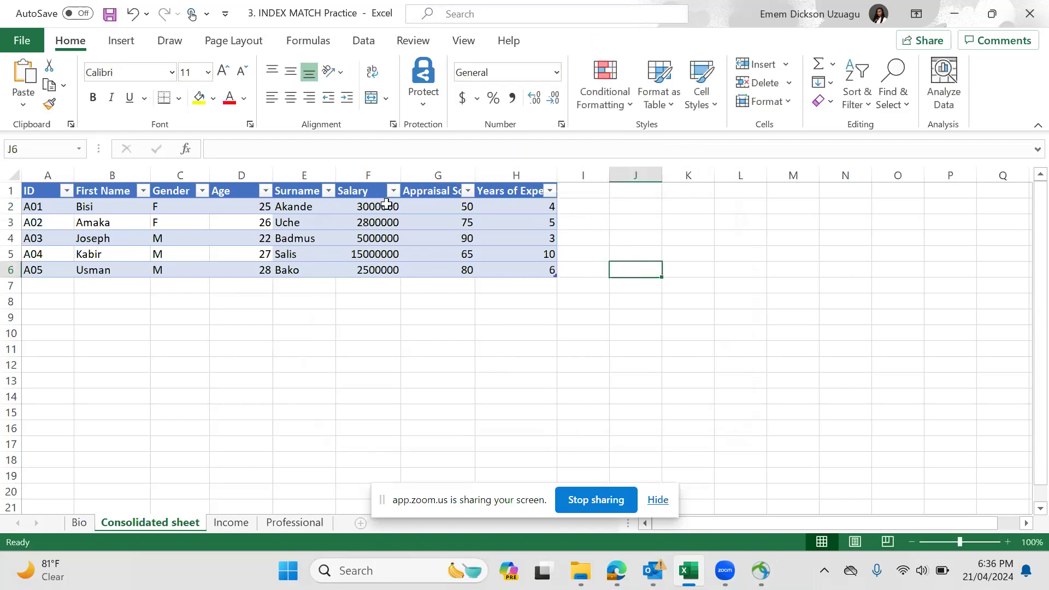
# Step: Try the dollar Accounting number format on the Salary values in F2:F6, and undo it
pyautogui.moveTo(391, 280); pyautogui.dragTo(362, 206)
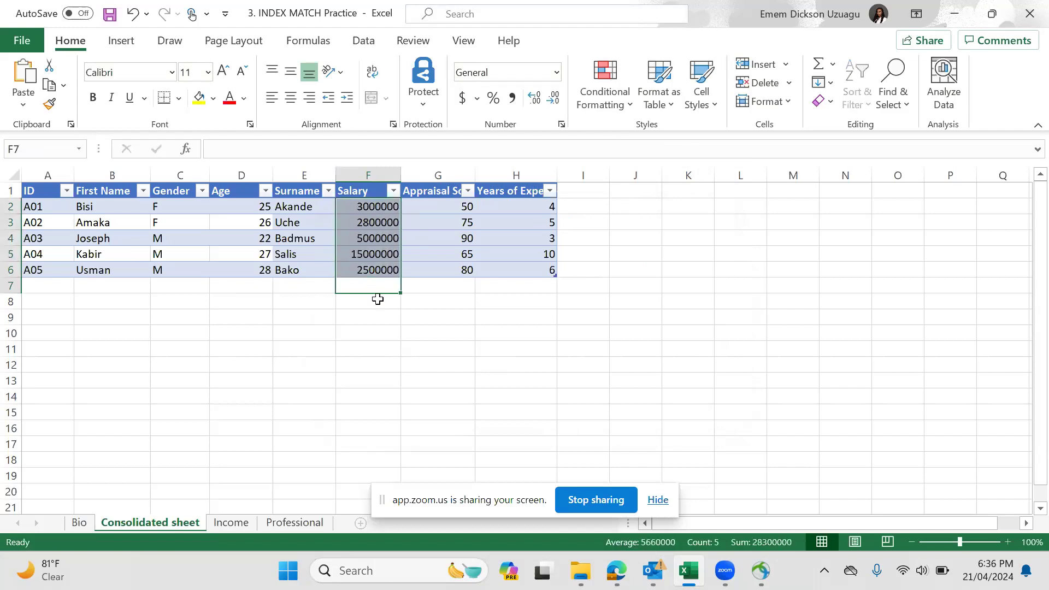
pyautogui.click(379, 349)
pyautogui.moveTo(393, 274); pyautogui.dragTo(364, 206)
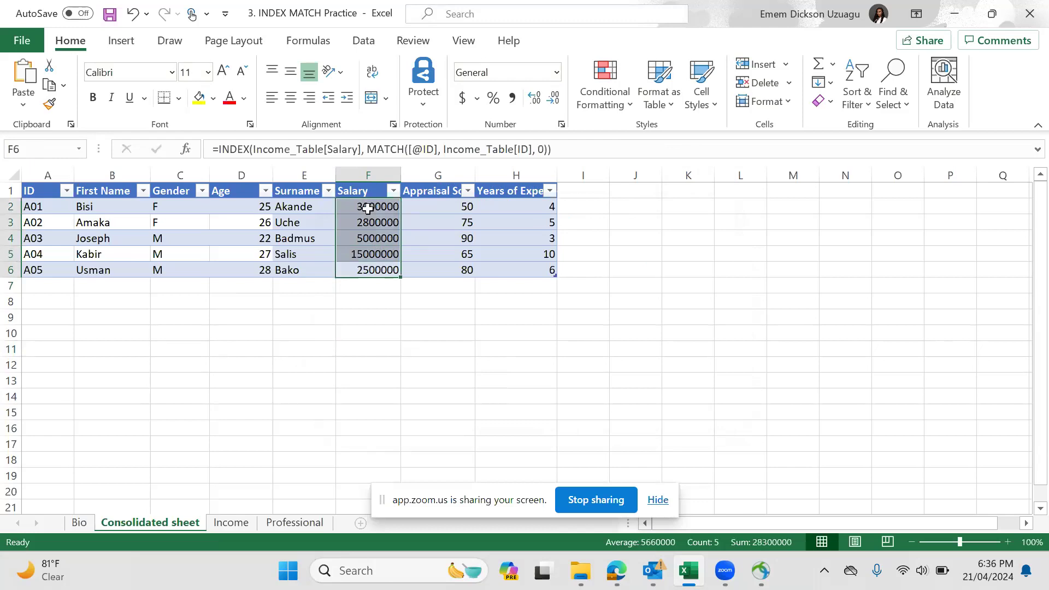
pyautogui.click(460, 98)
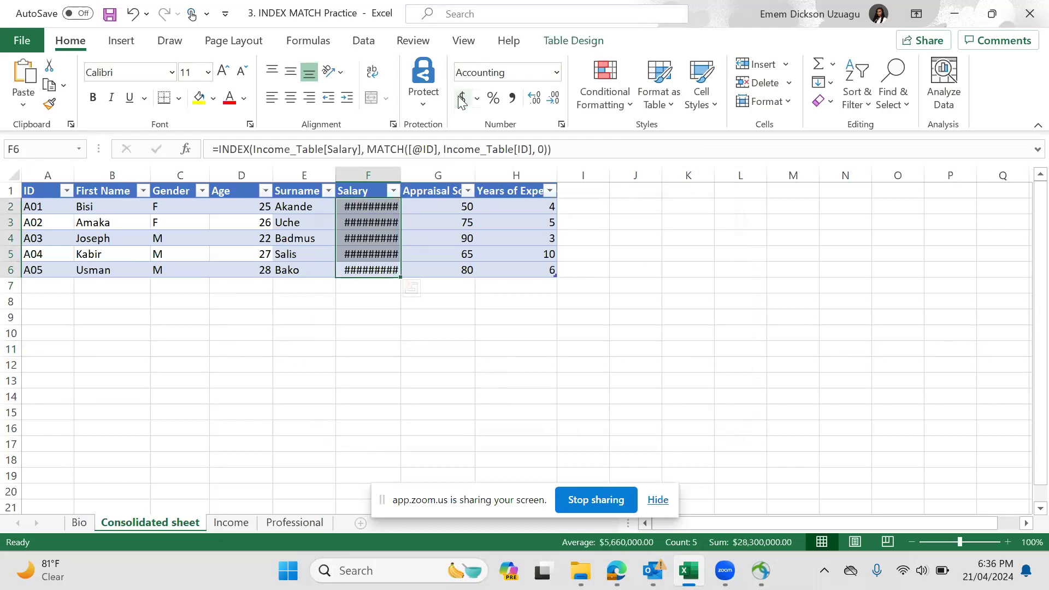
pyautogui.hotkey('ctrl', 'z')
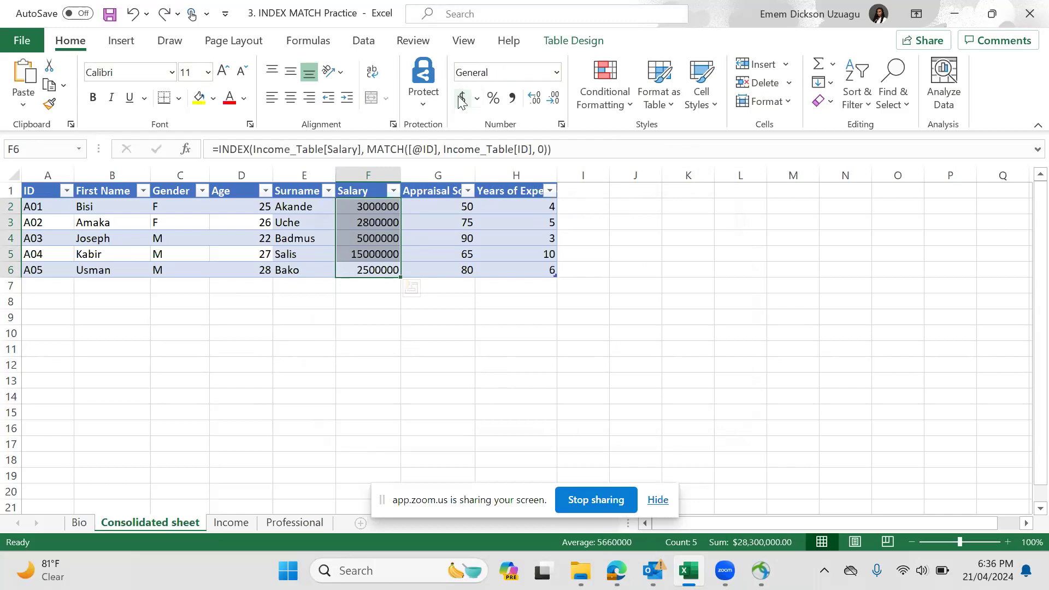
pyautogui.click(362, 379)
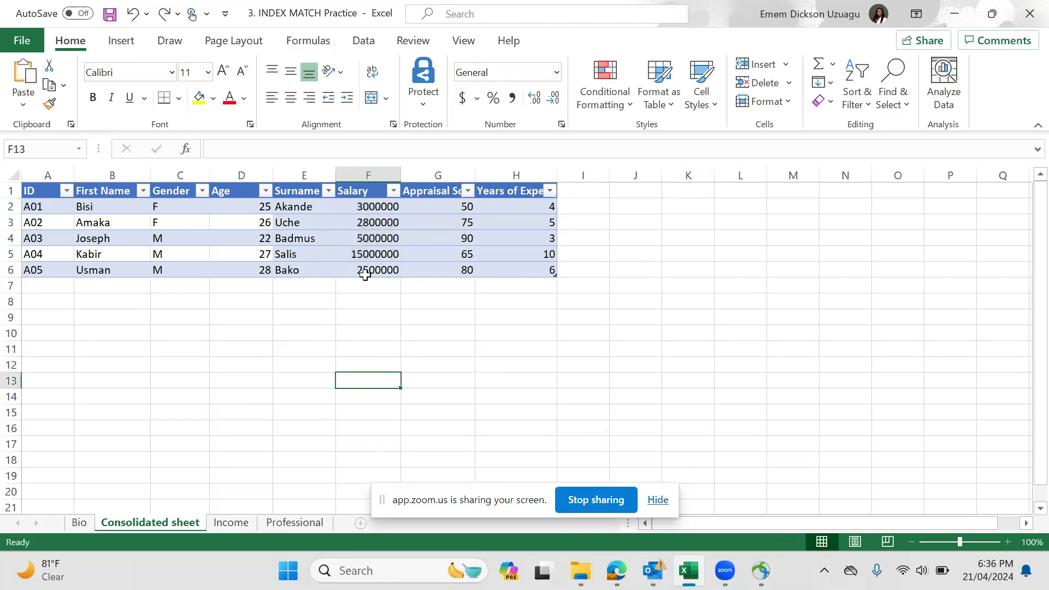
# Step: Widen the Salary column and apply the dollar Accounting number format to its values in F2:F6
pyautogui.click(369, 181)
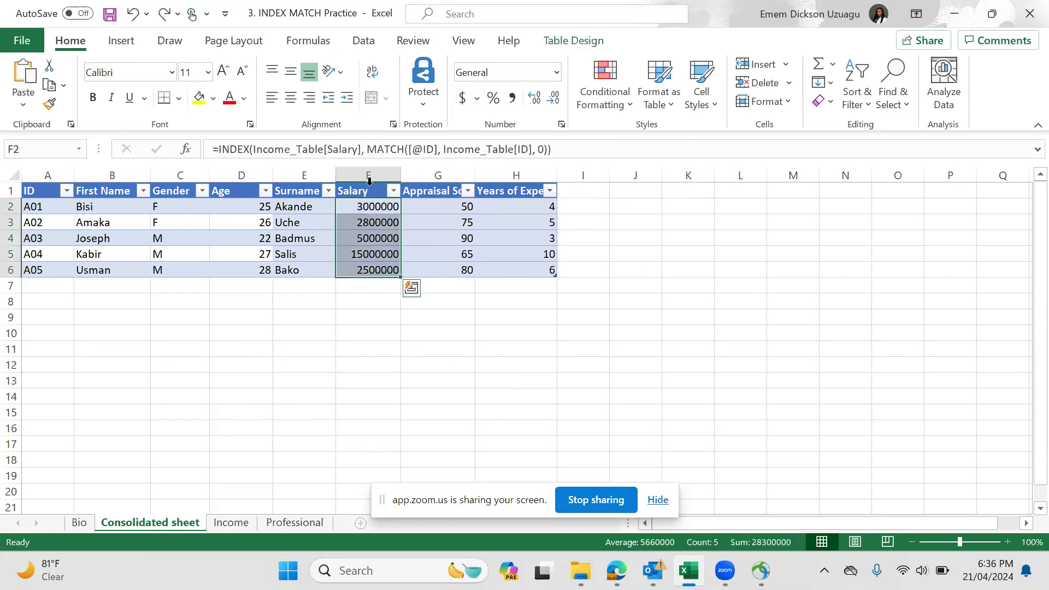
pyautogui.click(464, 97)
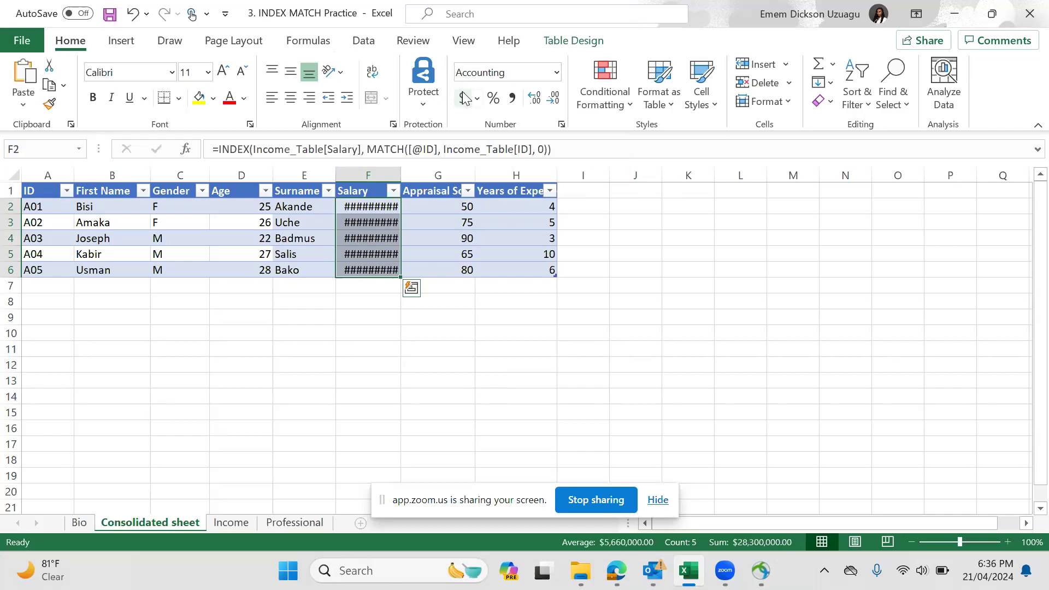
pyautogui.hotkey('ctrl', 'z')
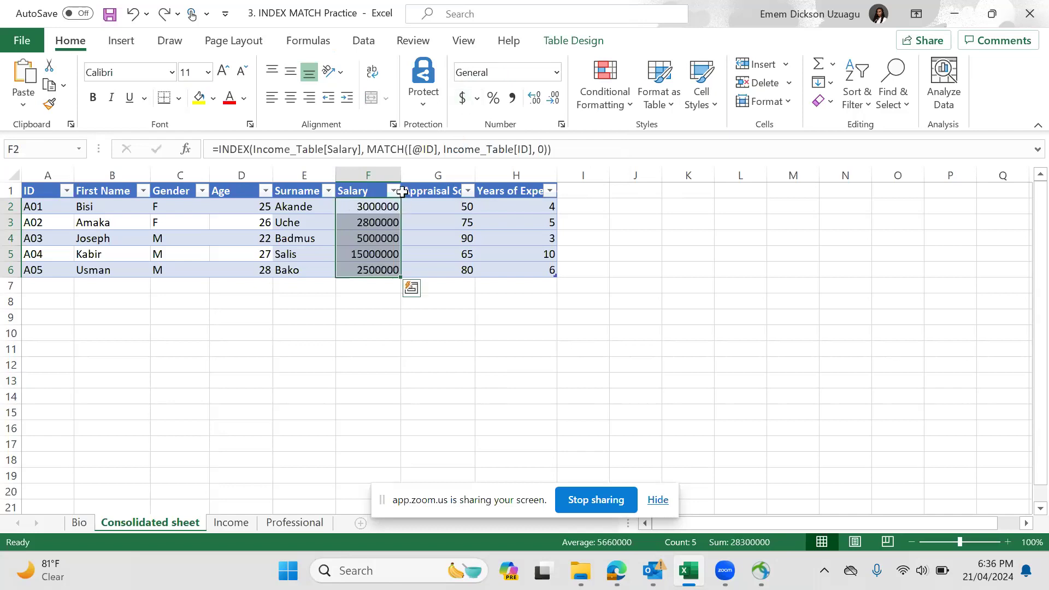
pyautogui.moveTo(401, 174); pyautogui.dragTo(424, 177)
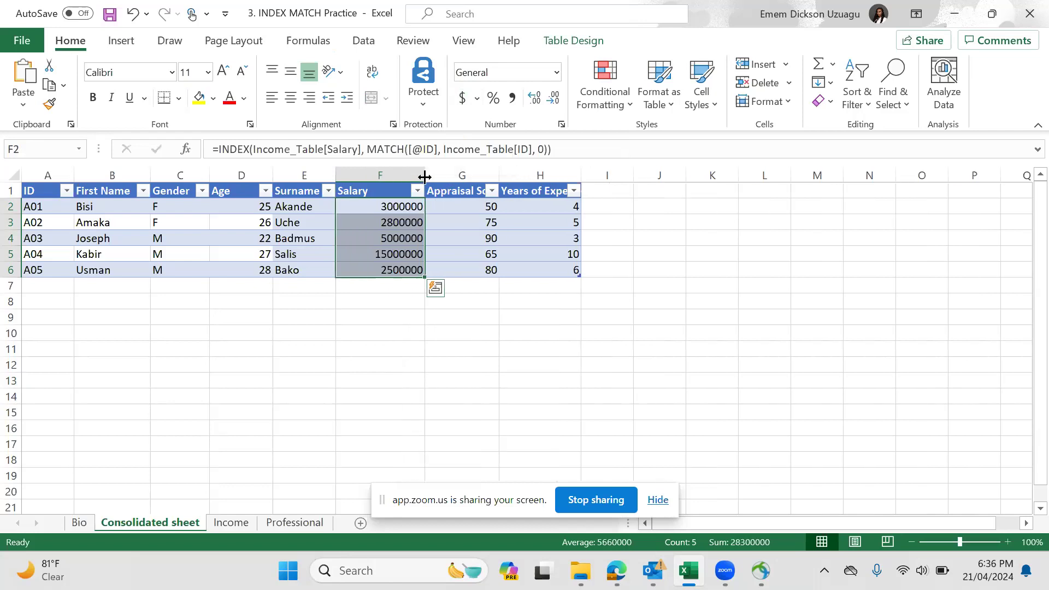
pyautogui.click(463, 98)
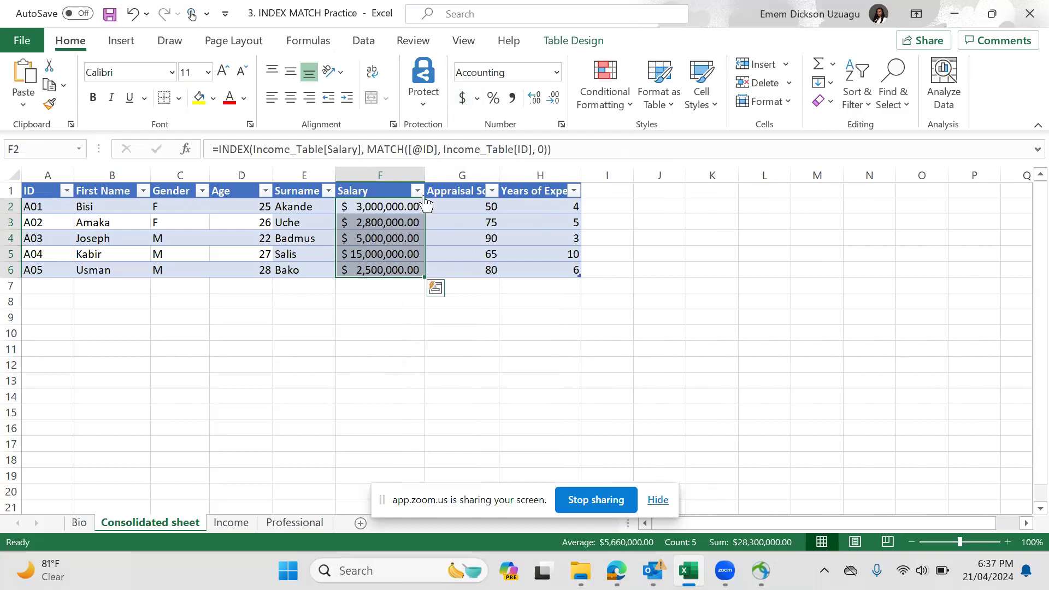
# Step: Widen the Salary column further, deselect the values and stop the Zoom screen share
pyautogui.moveTo(425, 175); pyautogui.dragTo(438, 175)
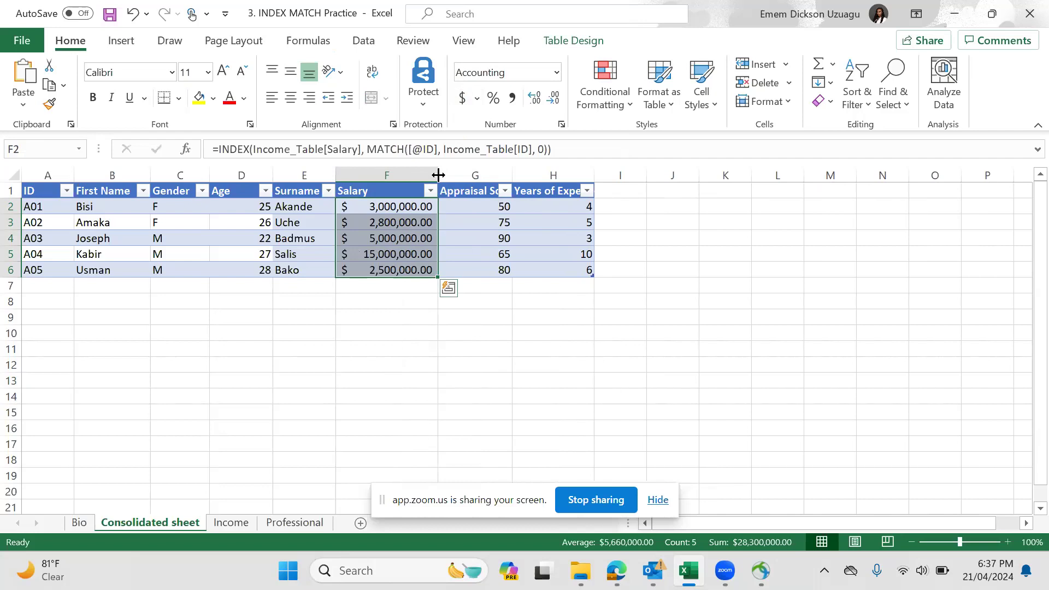
pyautogui.click(352, 380)
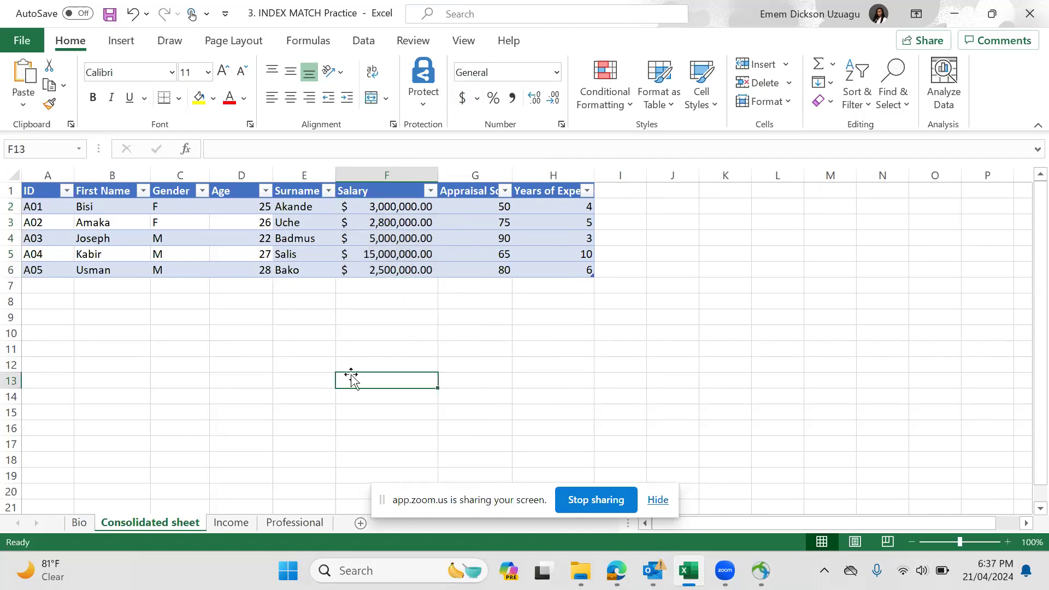
pyautogui.click(593, 501)
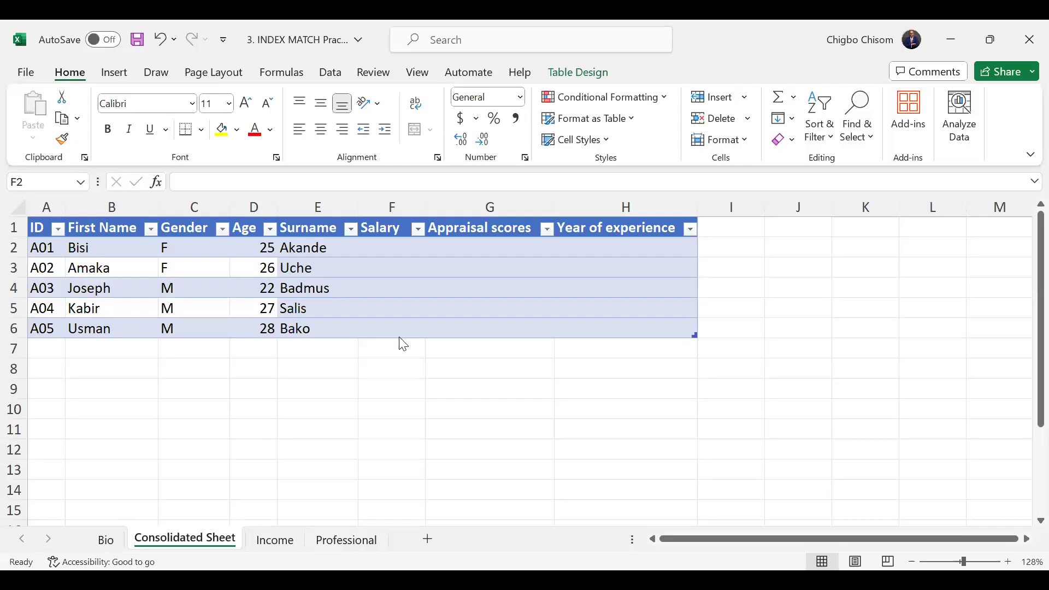
# Step: Switch to the Data Analytics course PDF in Acrobat and page from the Pivot Table exercises through Charts and Power Pivot to Data Validation
pyautogui.click(384, 245)
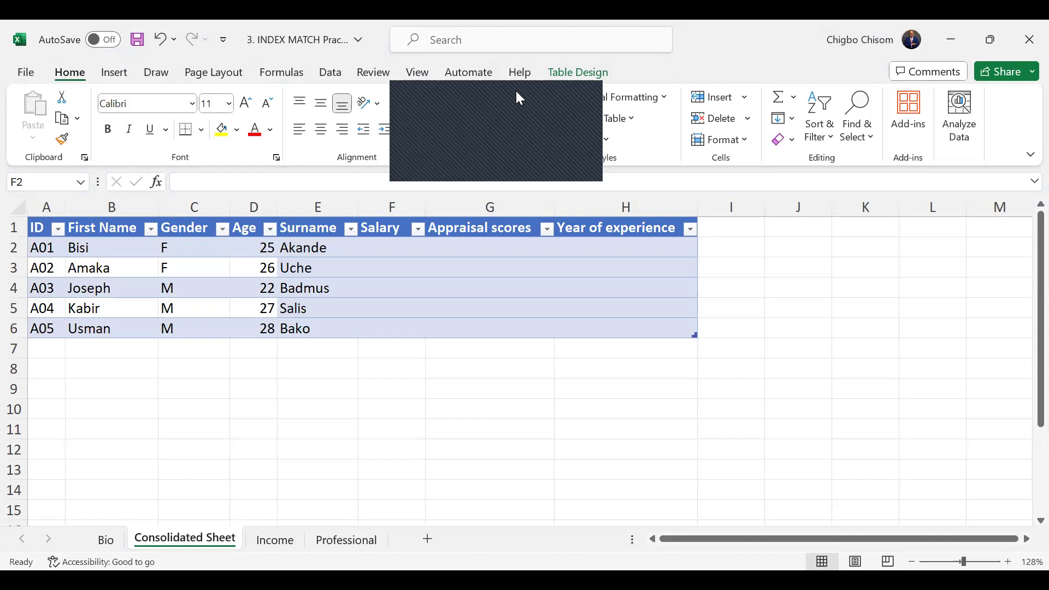
pyautogui.hotkey('alt', 'Tab')
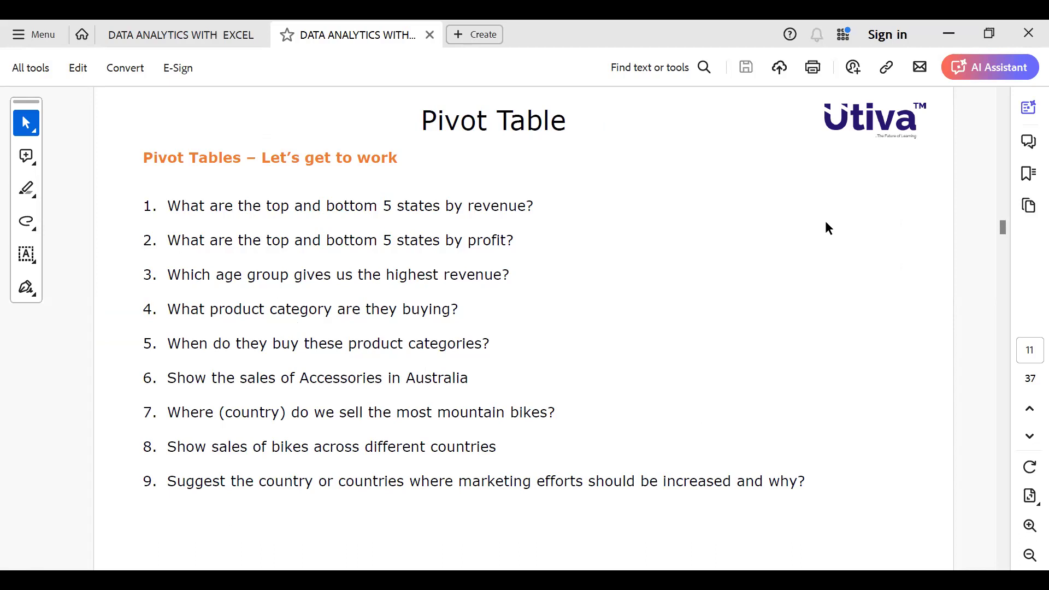
pyautogui.click(1004, 252)
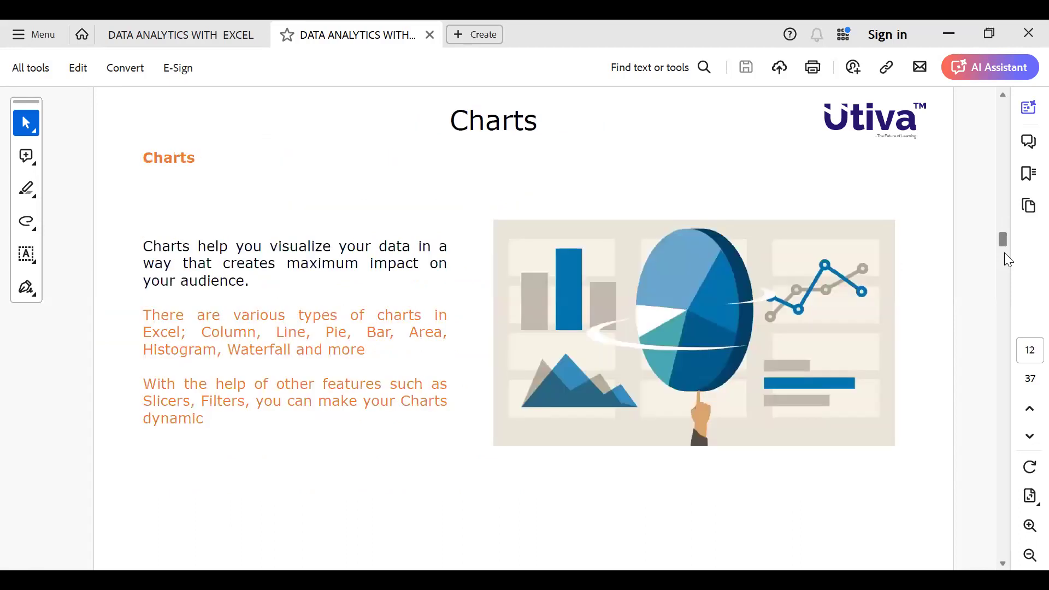
pyautogui.click(1004, 253)
pyautogui.click(1003, 281)
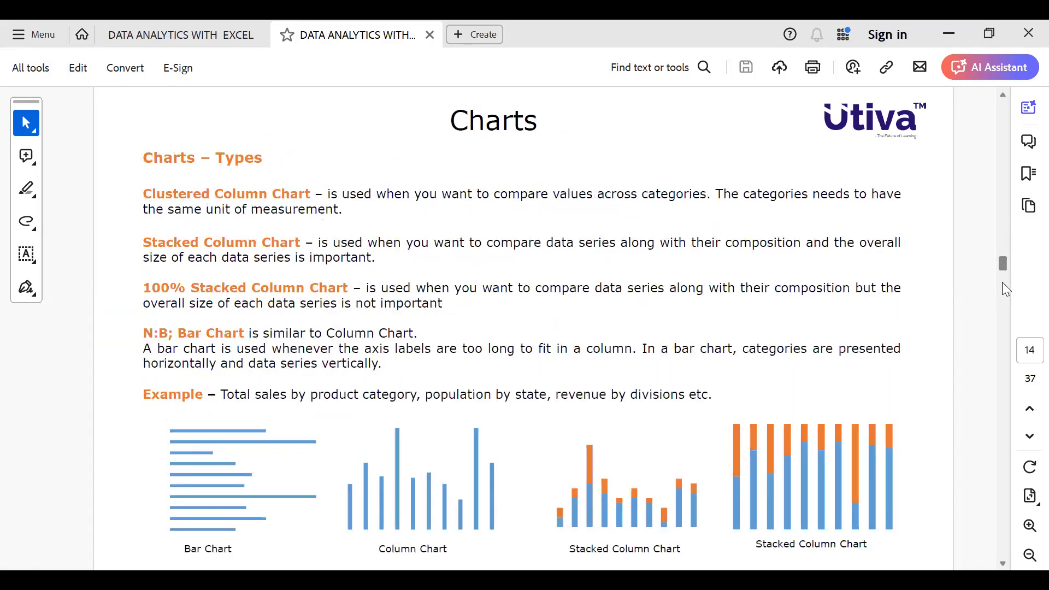
pyautogui.click(1002, 292)
pyautogui.click(1002, 295)
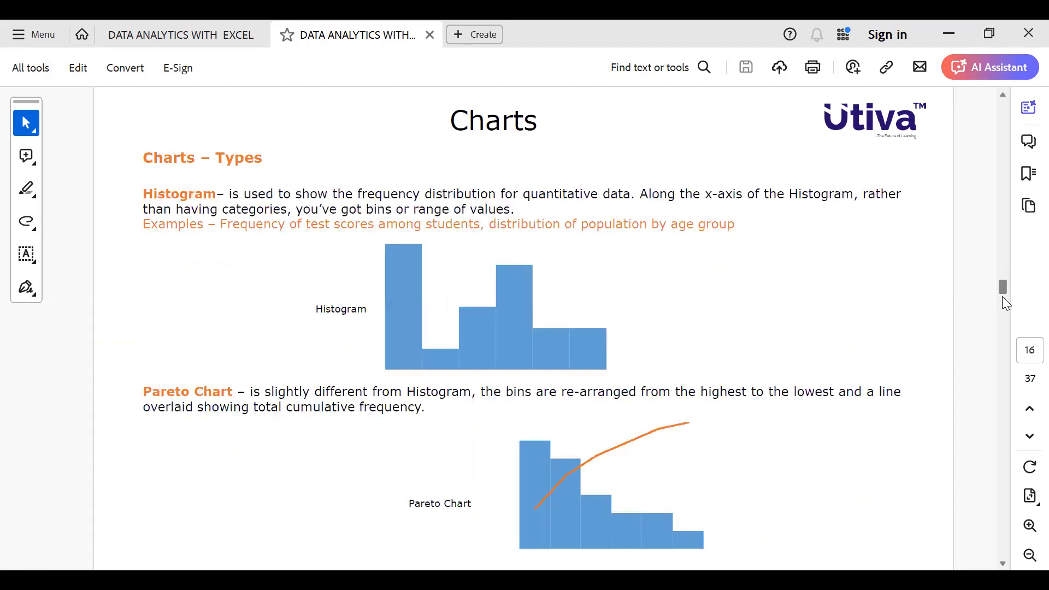
pyautogui.click(1002, 297)
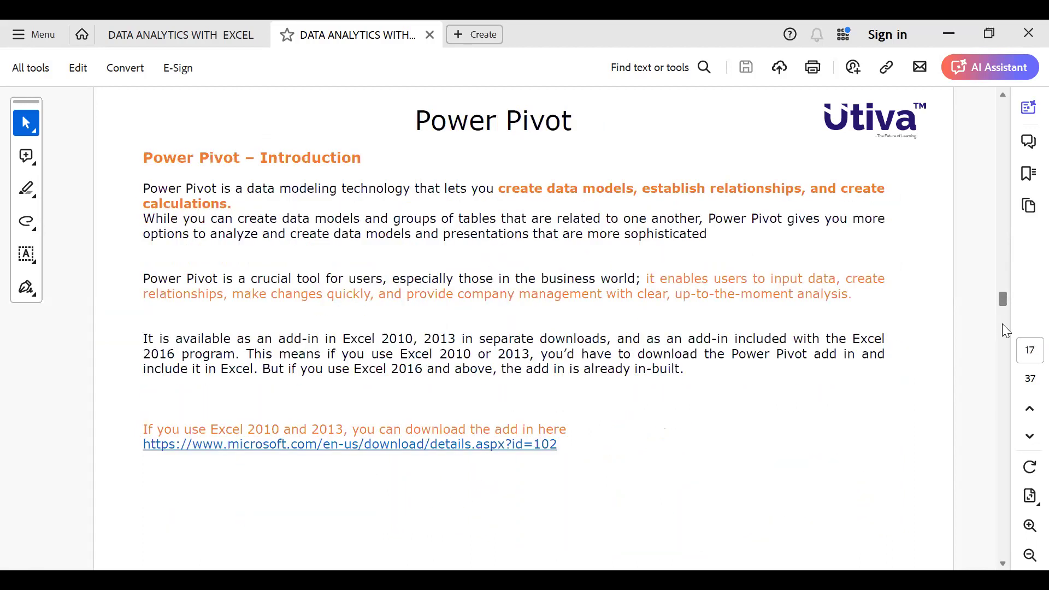
pyautogui.click(1001, 333)
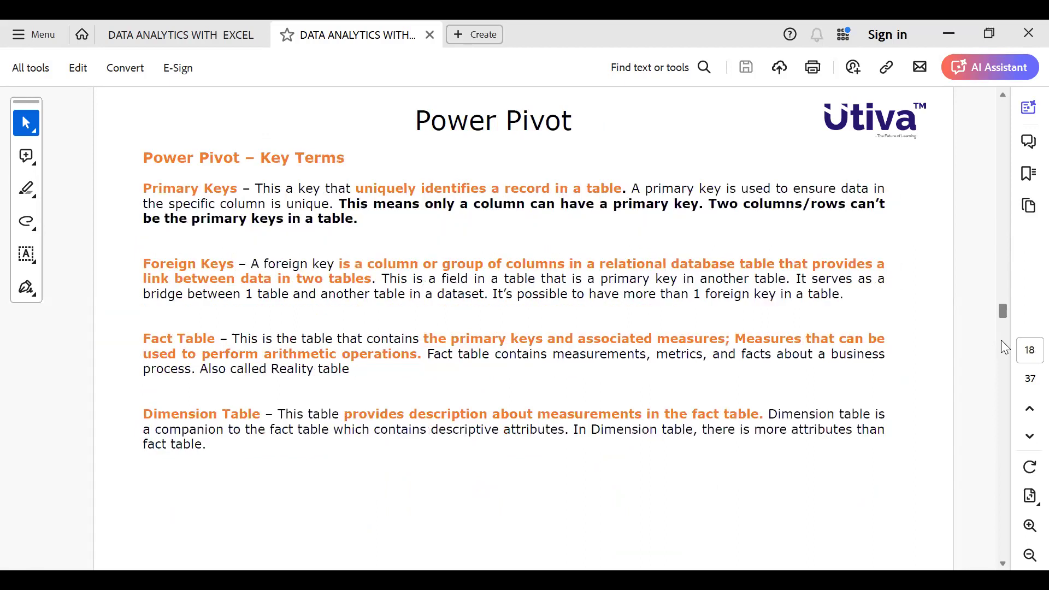
pyautogui.click(1000, 366)
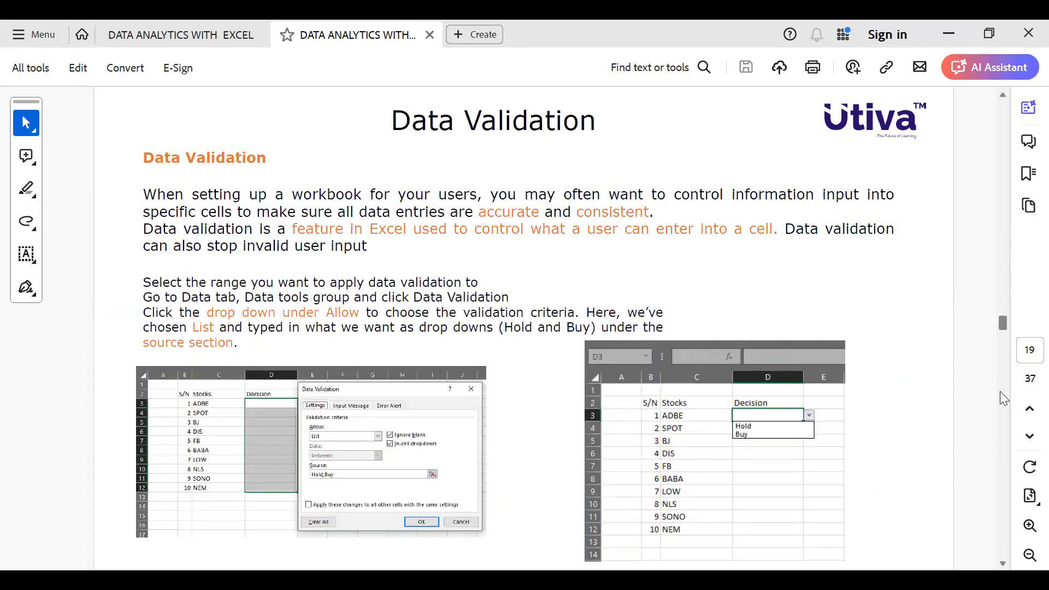
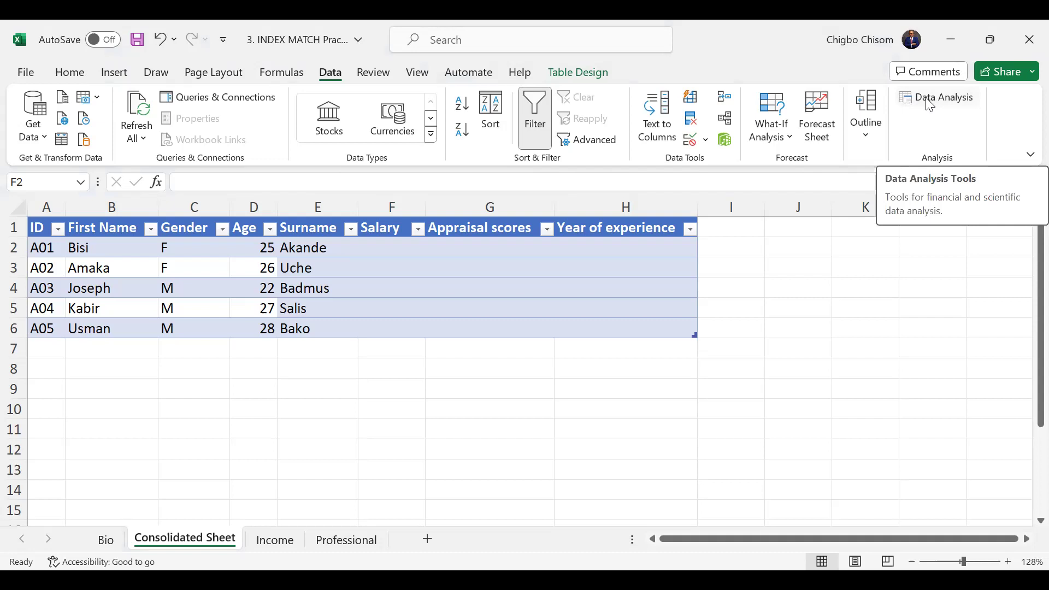
# Step: Open the Data Analysis tools and look through the available tools from Anova to the t-Test and z-Test options
pyautogui.click(929, 104)
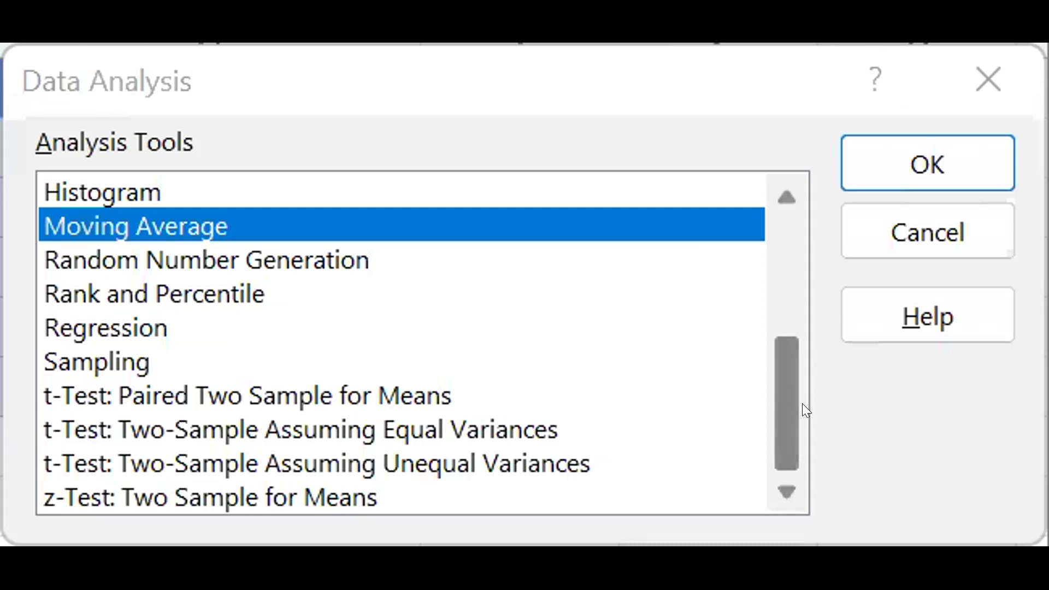
pyautogui.moveTo(778, 404); pyautogui.dragTo(754, 257)
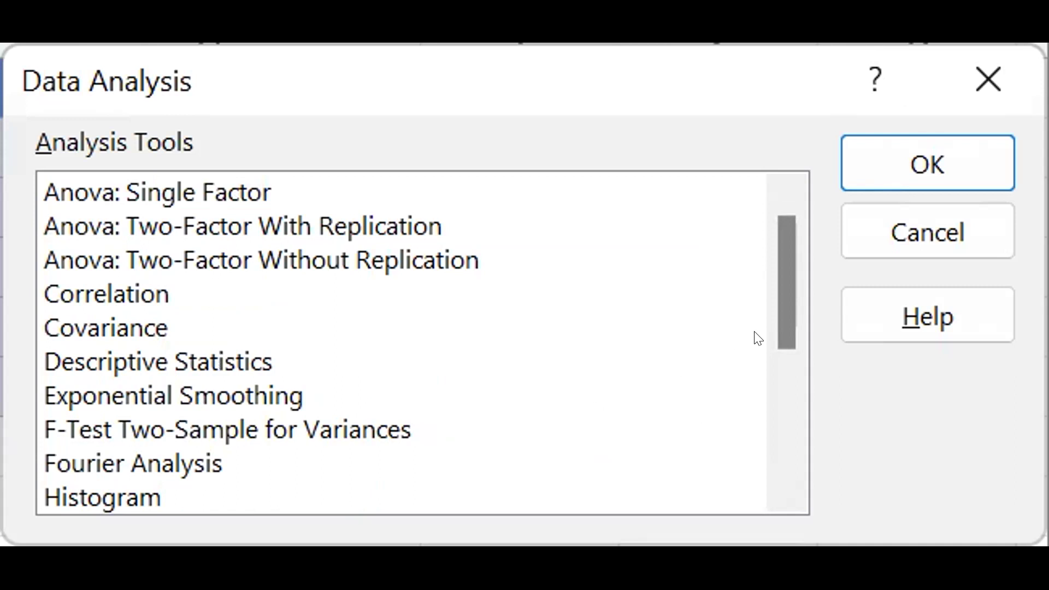
pyautogui.moveTo(780, 281); pyautogui.dragTo(780, 355)
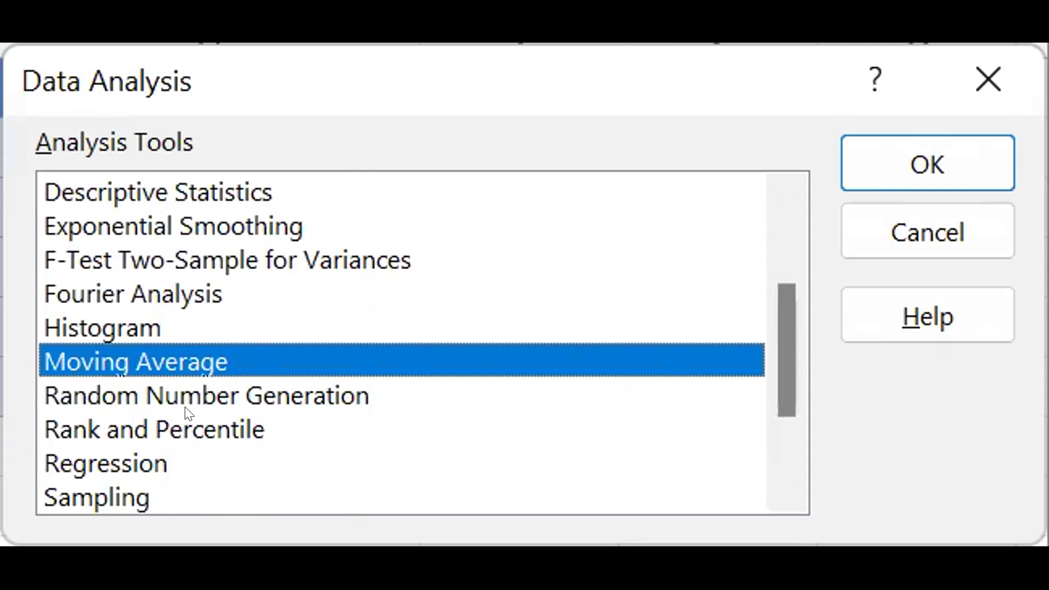
pyautogui.click(214, 405)
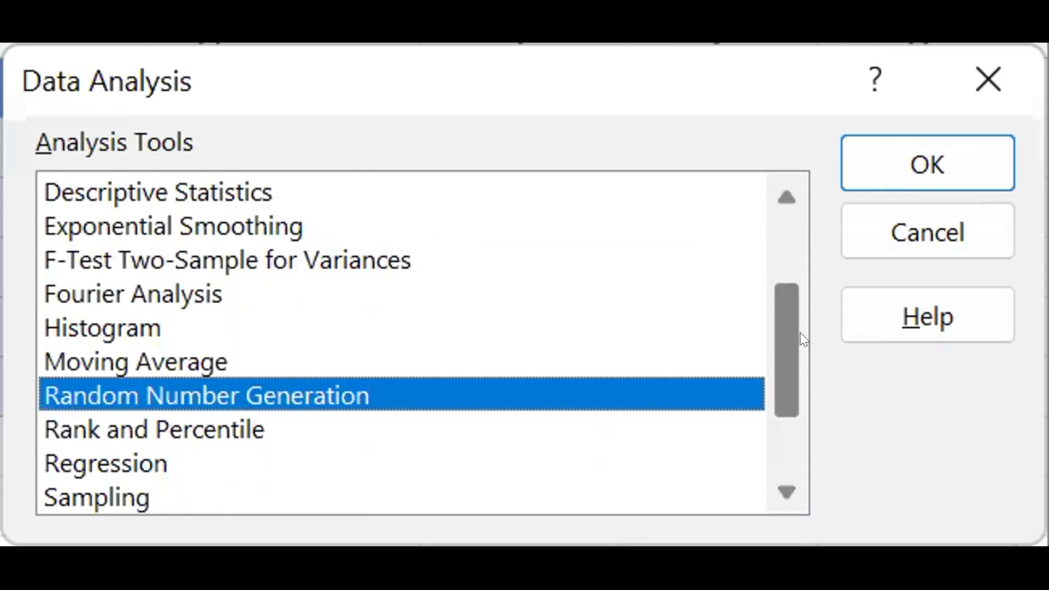
pyautogui.moveTo(795, 328); pyautogui.dragTo(785, 413)
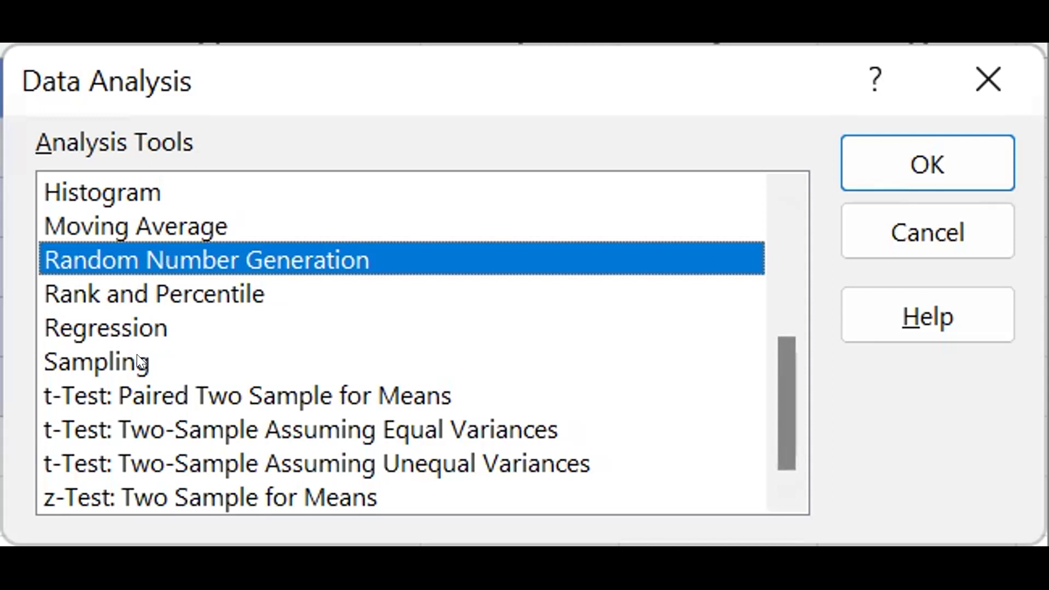
pyautogui.click(141, 393)
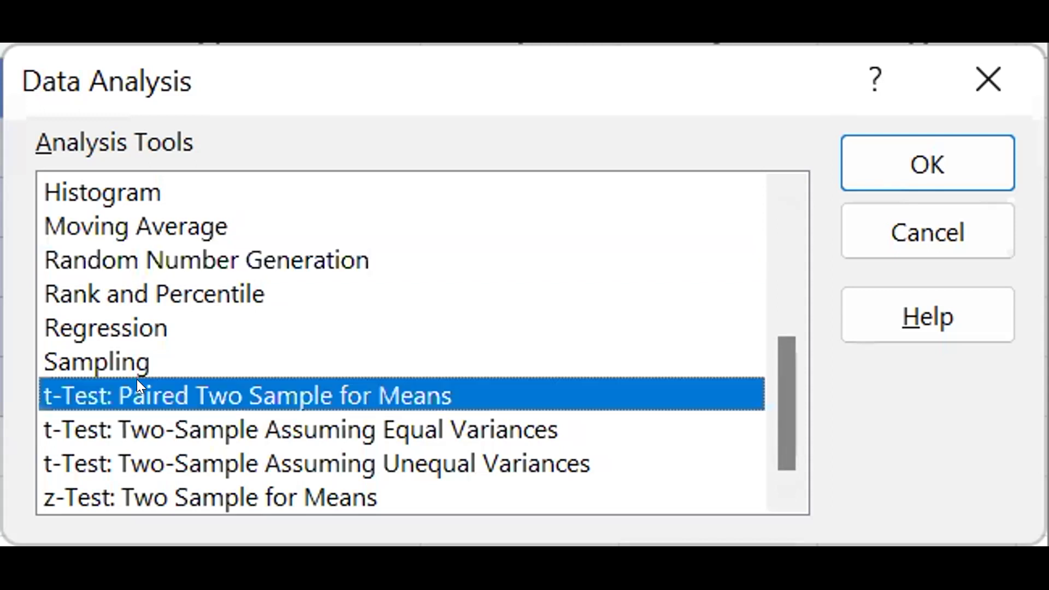
pyautogui.click(188, 438)
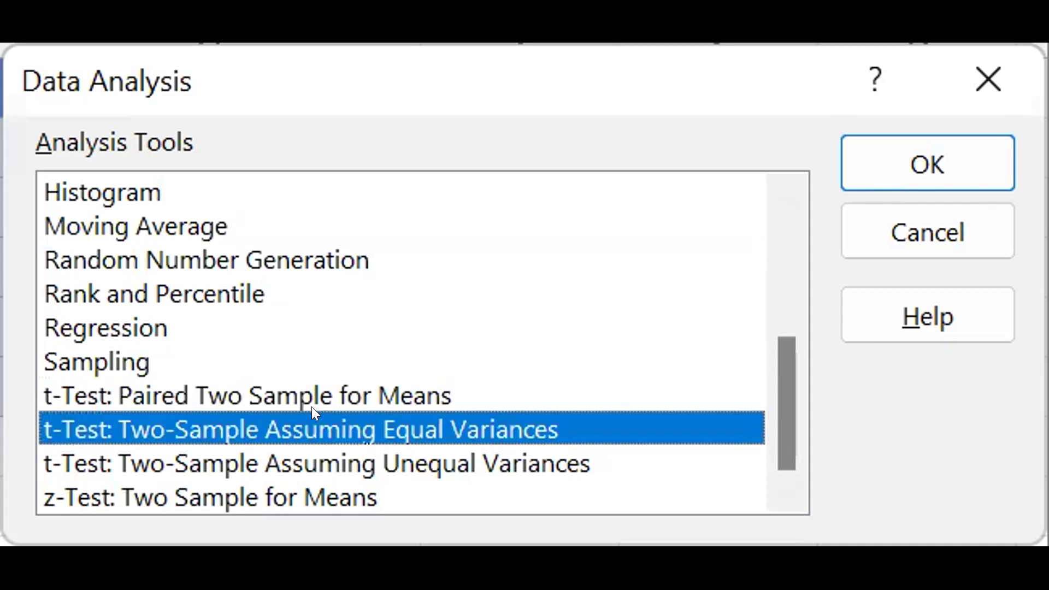
pyautogui.click(279, 461)
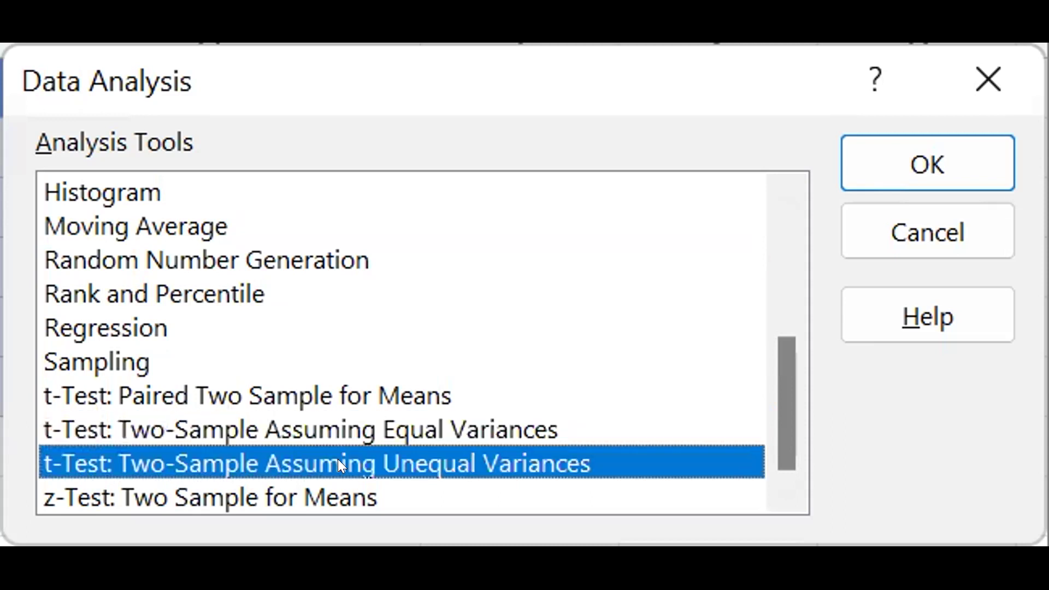
pyautogui.click(288, 492)
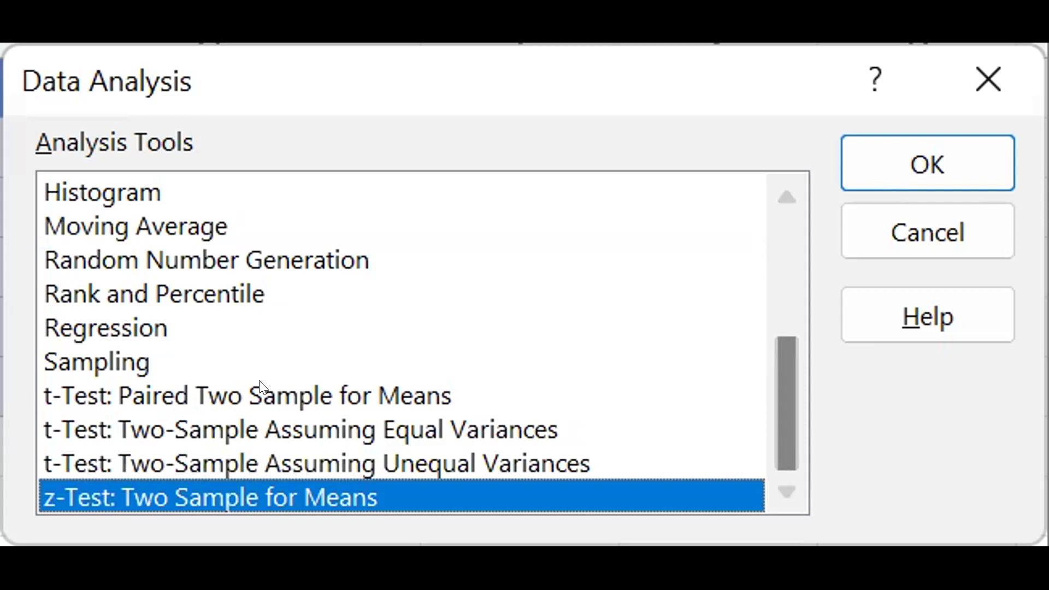
# Step: Review the Analysis Tools list again, from Sampling and Random Number Generation up to Anova and back to z-Test, and close it
pyautogui.click(185, 361)
pyautogui.click(160, 282)
pyautogui.click(156, 268)
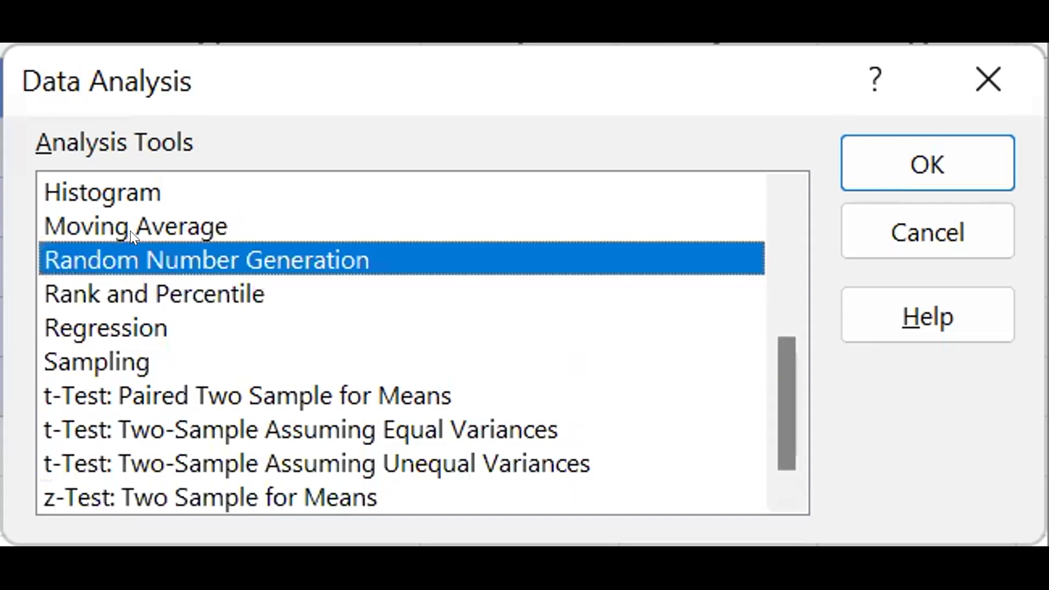
pyautogui.moveTo(777, 391); pyautogui.dragTo(754, 234)
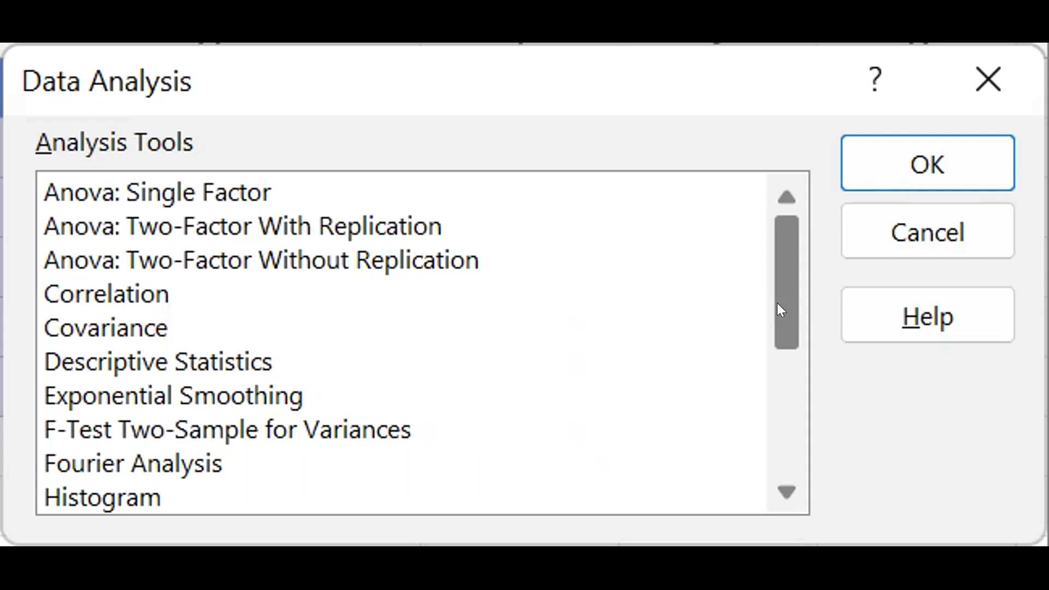
pyautogui.moveTo(777, 303)
pyautogui.mouseDown()
pyautogui.moveTo(776, 408)
pyautogui.moveTo(776, 282)
pyautogui.mouseUp()
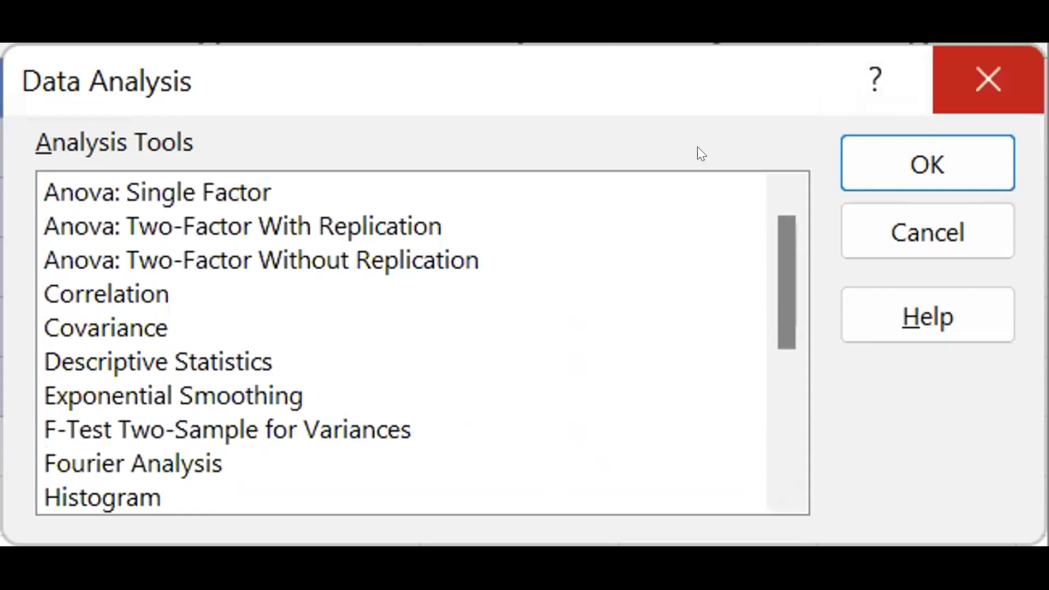
pyautogui.moveTo(782, 263)
pyautogui.mouseDown()
pyautogui.moveTo(780, 441)
pyautogui.moveTo(778, 253)
pyautogui.mouseUp()
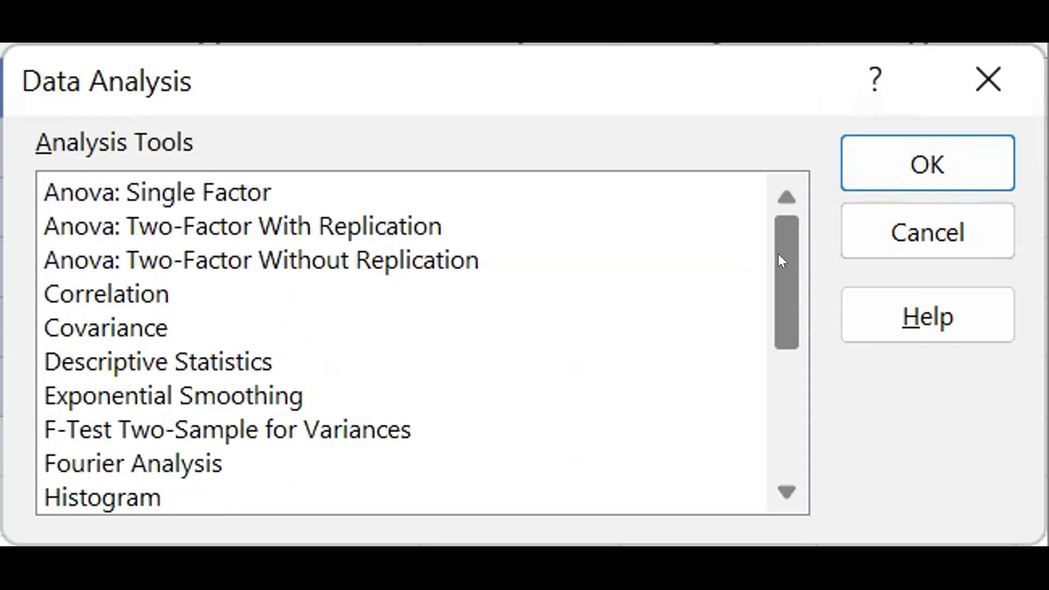
pyautogui.moveTo(779, 255); pyautogui.dragTo(780, 435)
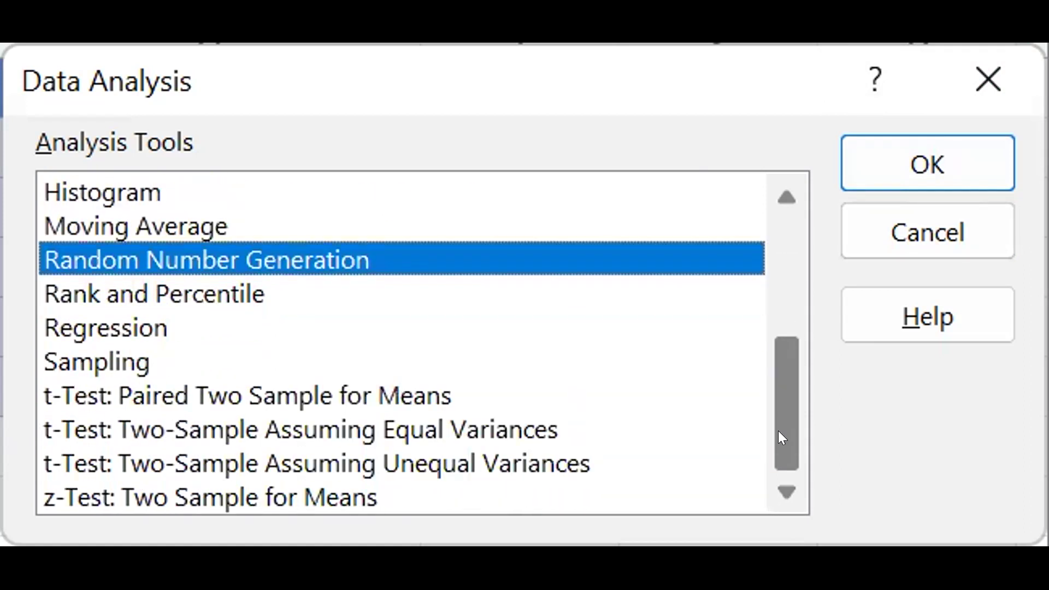
pyautogui.moveTo(778, 431); pyautogui.dragTo(799, 486)
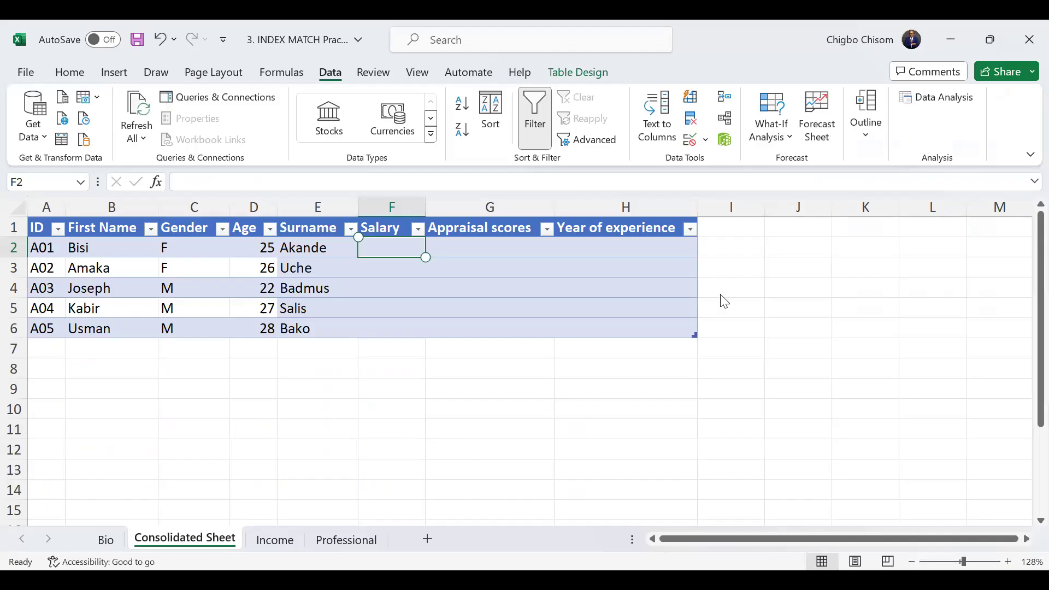
# Step: Open the Add-ins page in the Excel options, show the available Excel Add-ins with Analysis ToolPak, and cancel
pyautogui.hotkey('alt', 'Tab')
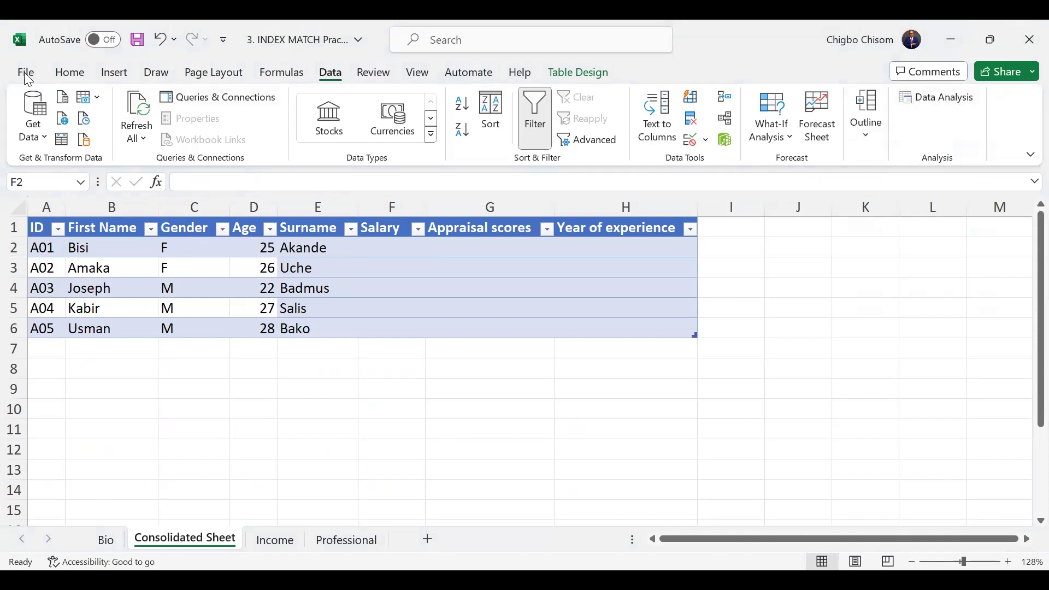
pyautogui.click(392, 247)
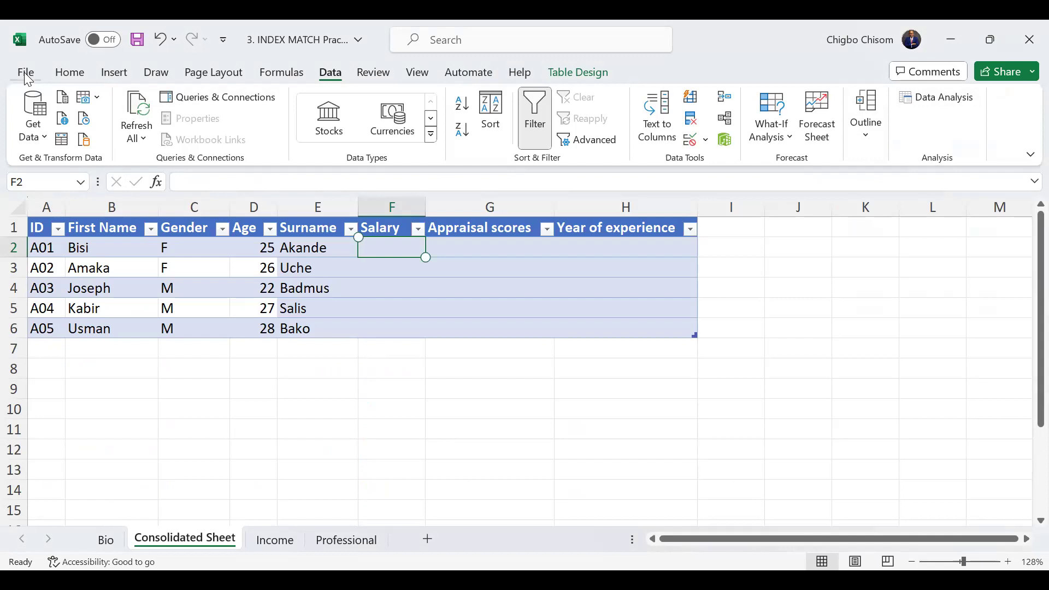
pyautogui.click(26, 74)
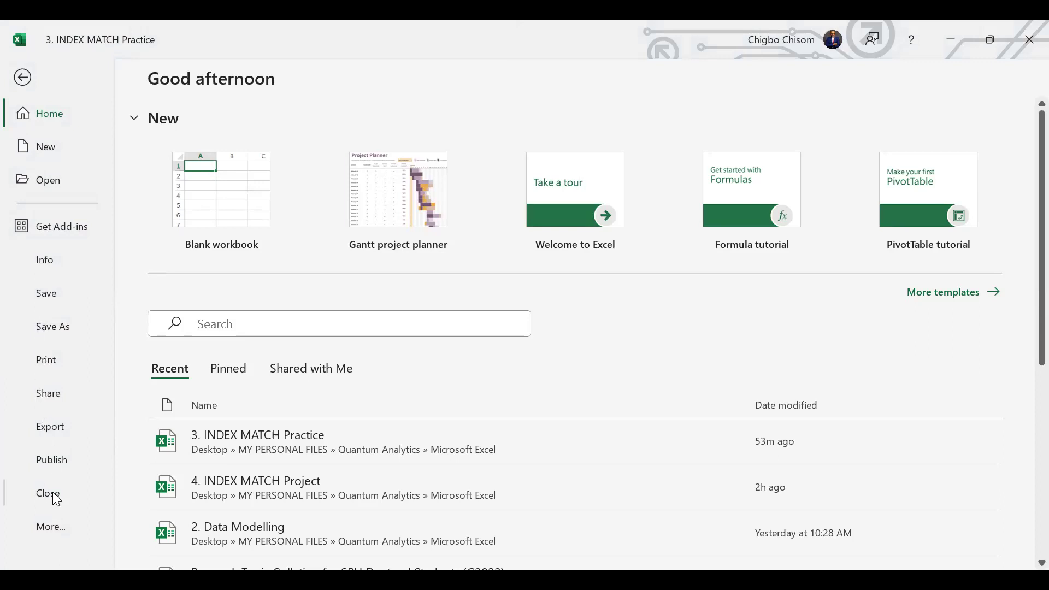
pyautogui.click(57, 528)
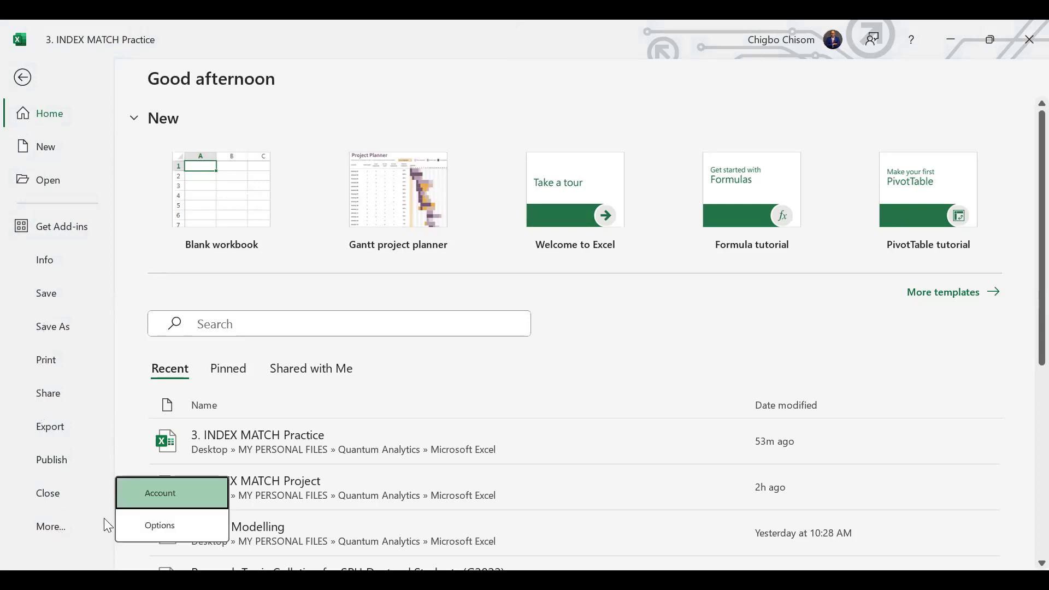
pyautogui.click(151, 527)
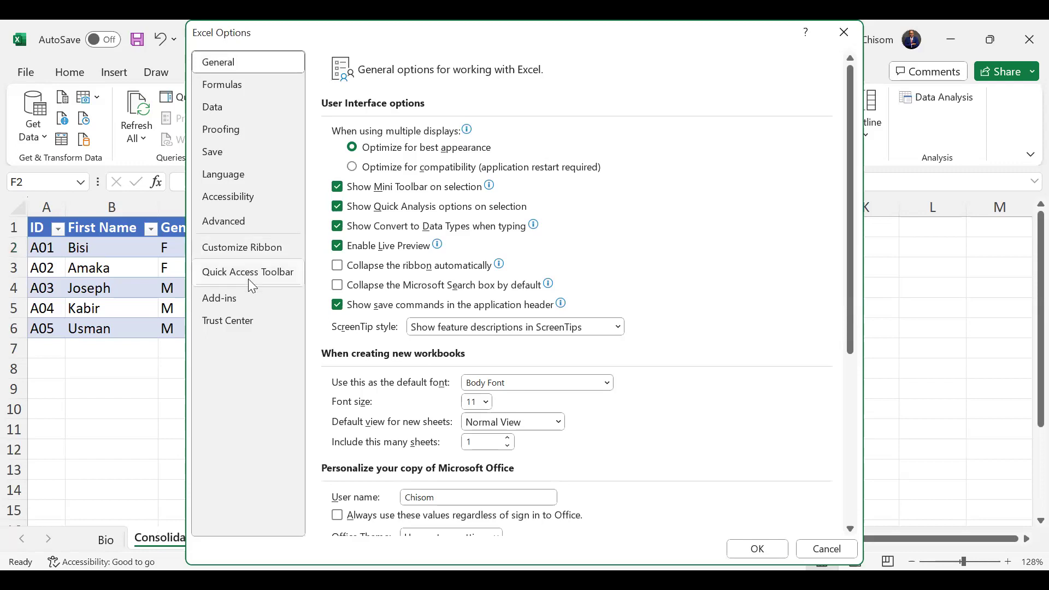
pyautogui.click(244, 300)
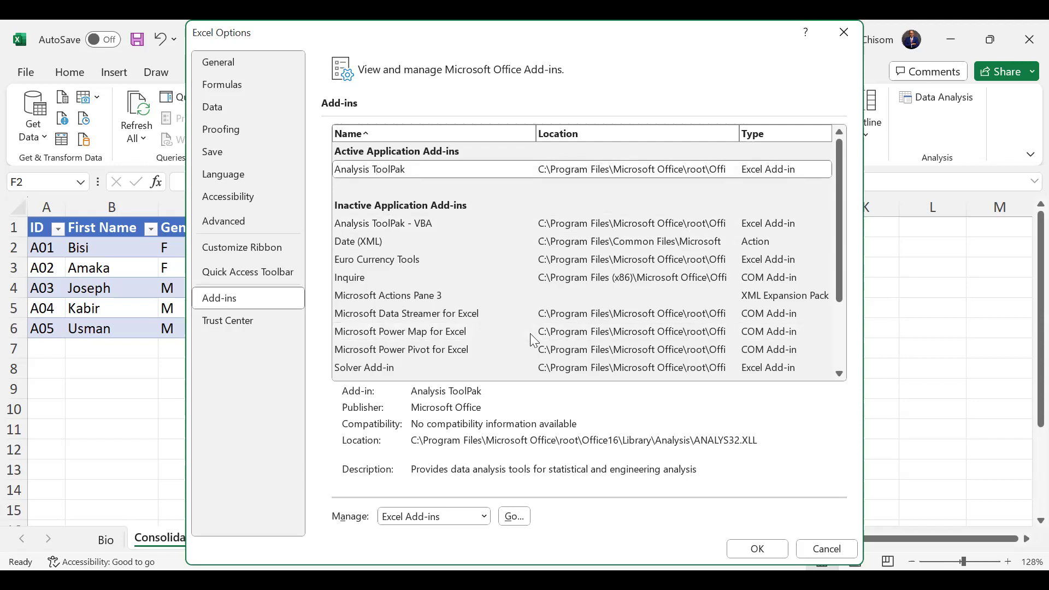
pyautogui.click(514, 516)
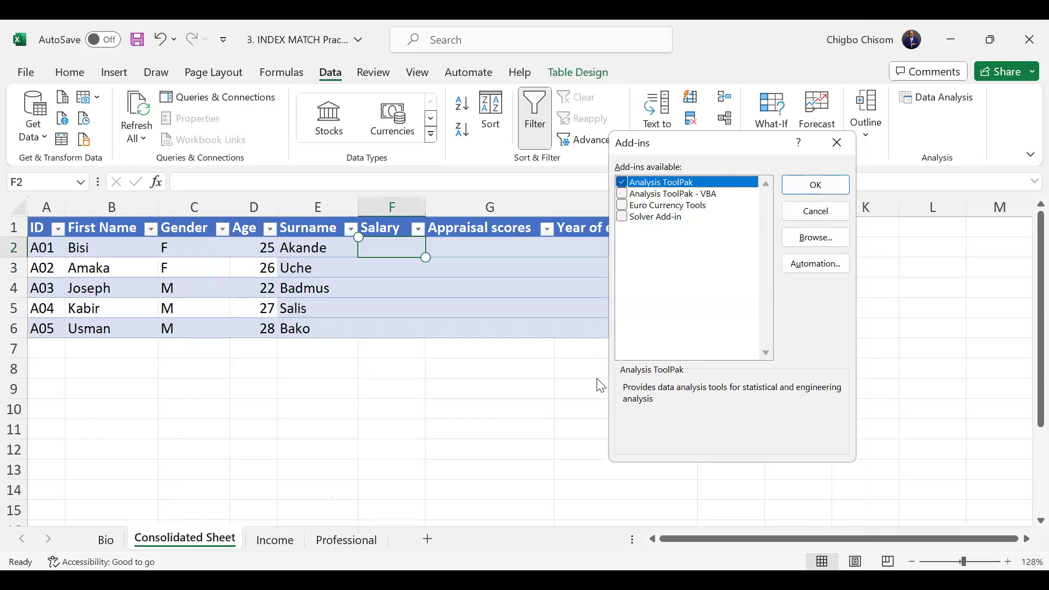
pyautogui.press('Tab')
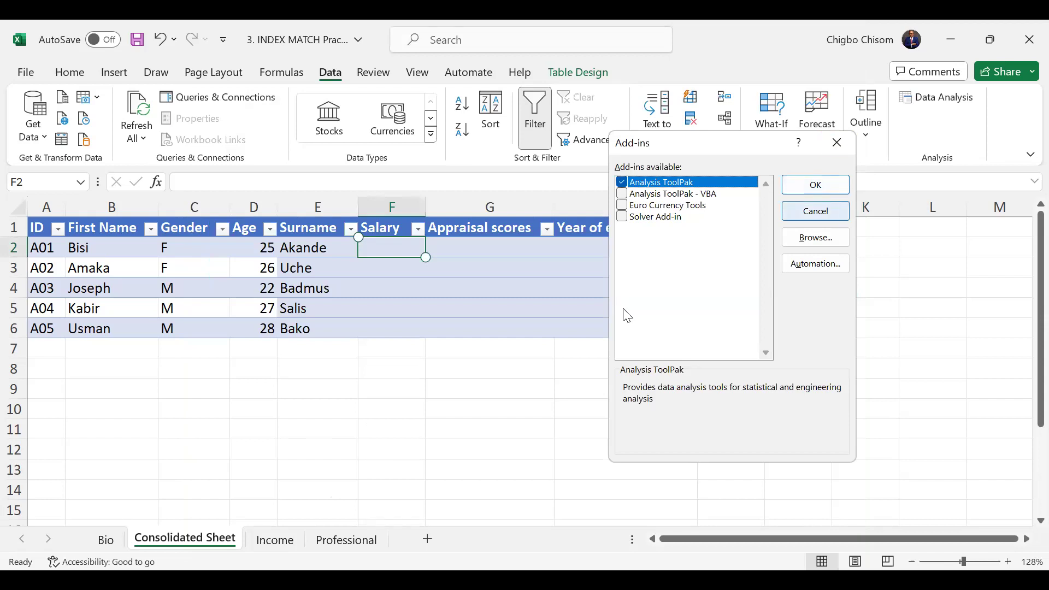
pyautogui.press('Return')
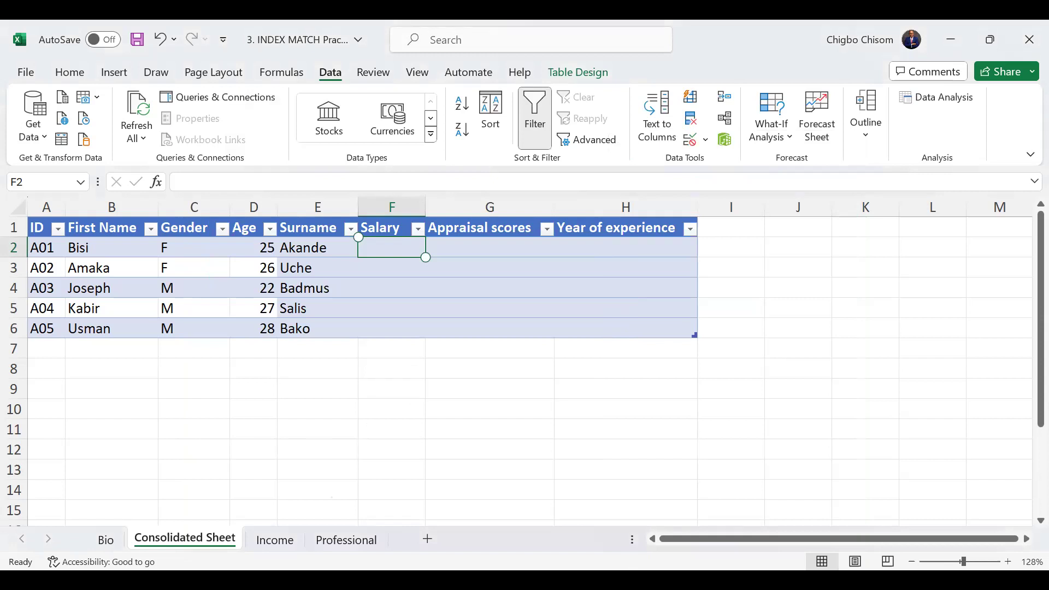
# Step: Reopen the list of available Excel Add-ins from the options, untick Analysis ToolPak and close the list
pyautogui.click(26, 72)
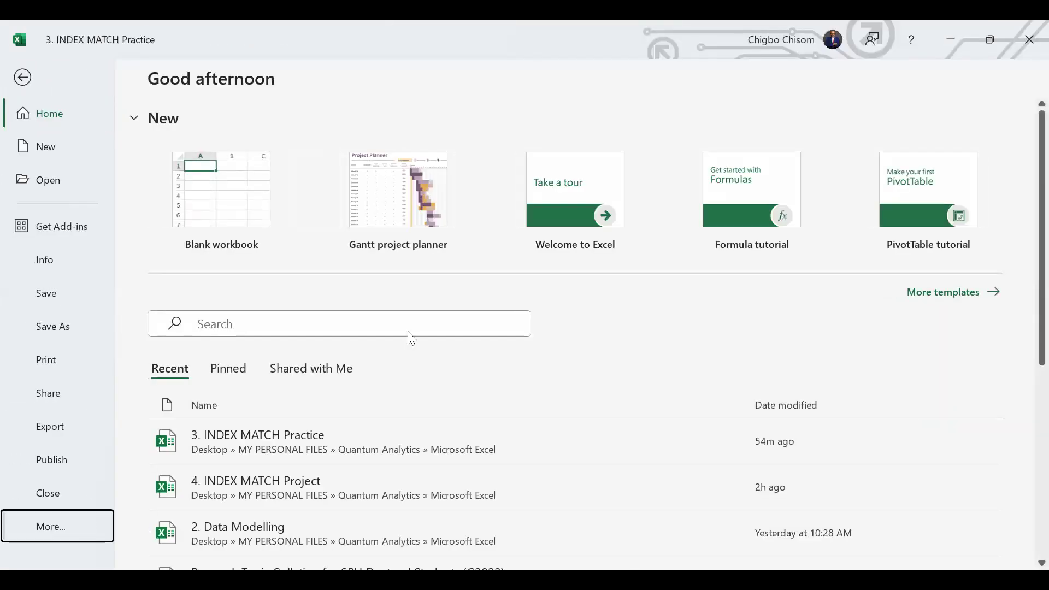
pyautogui.press('t')
pyautogui.click(246, 299)
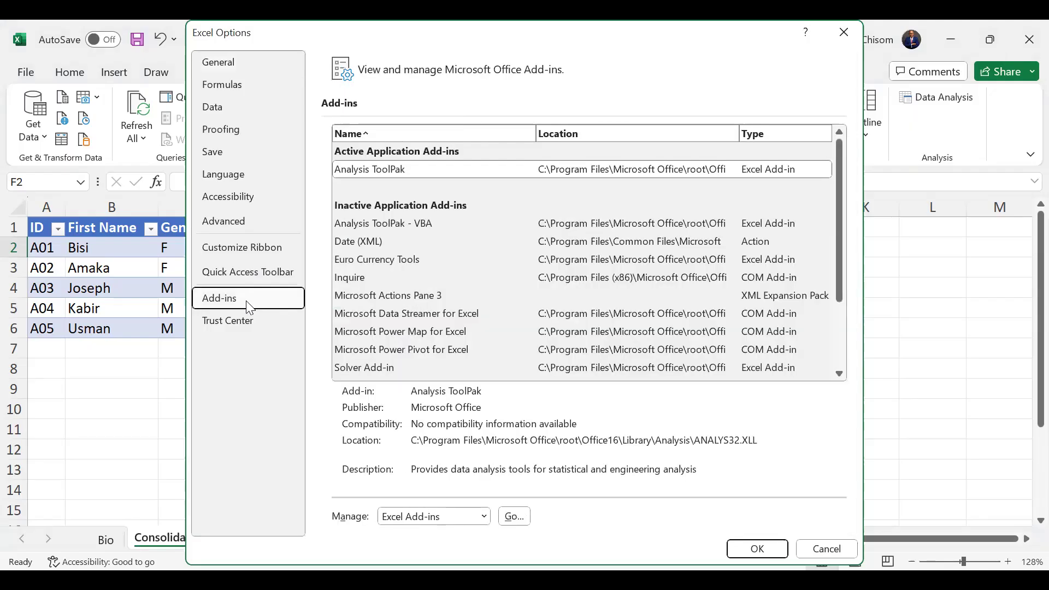
pyautogui.click(514, 518)
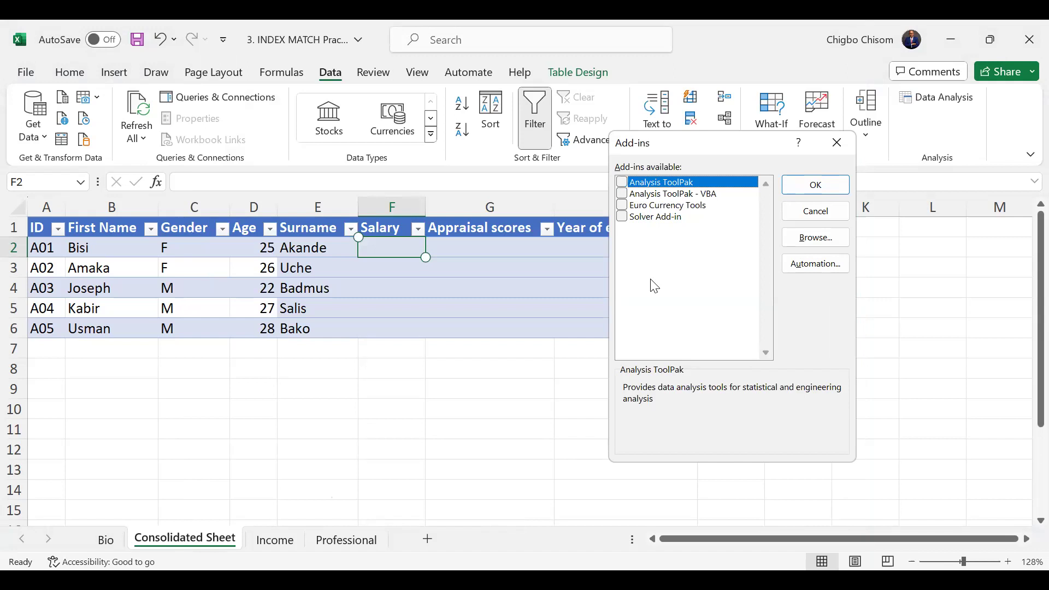
pyautogui.press('Return')
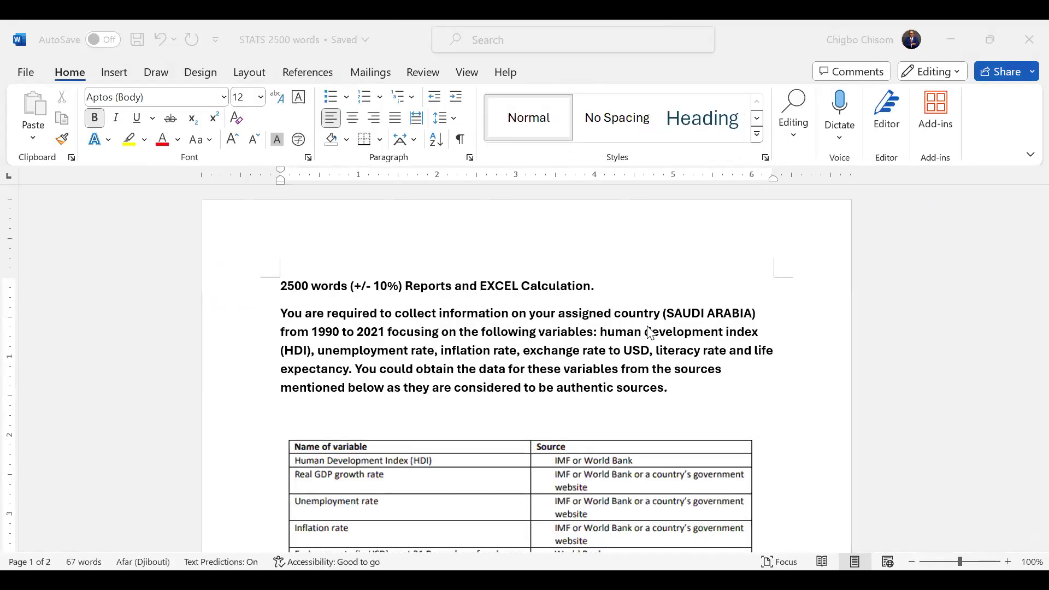
# Step: Switch to the STATS 2500 words document in Word, read the assignment introduction and highlight "EXCEL Calculation." in the title
pyautogui.click(1023, 239)
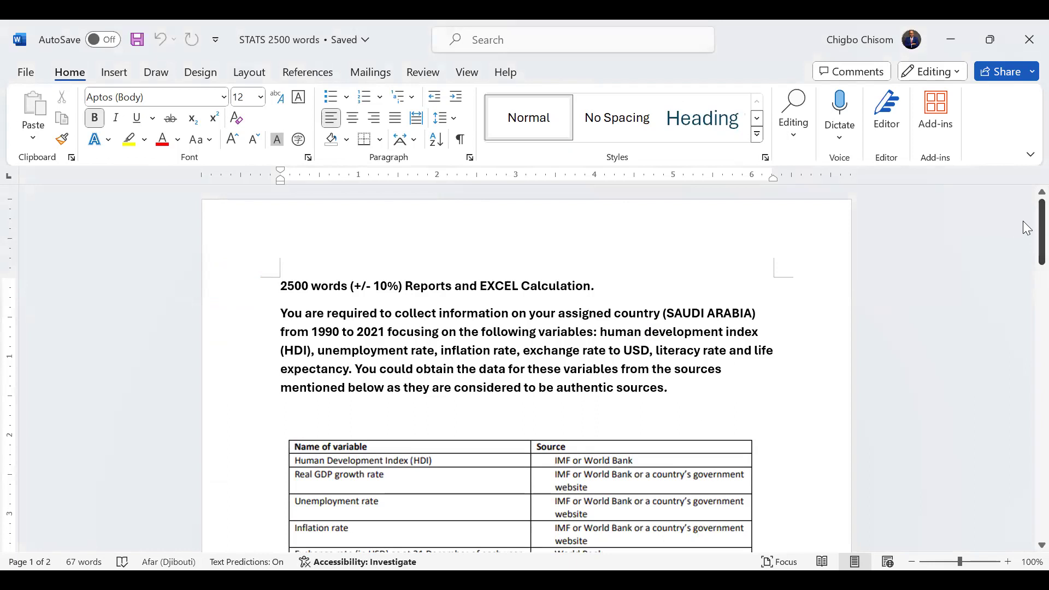
pyautogui.scroll(-1, 1026, 226)
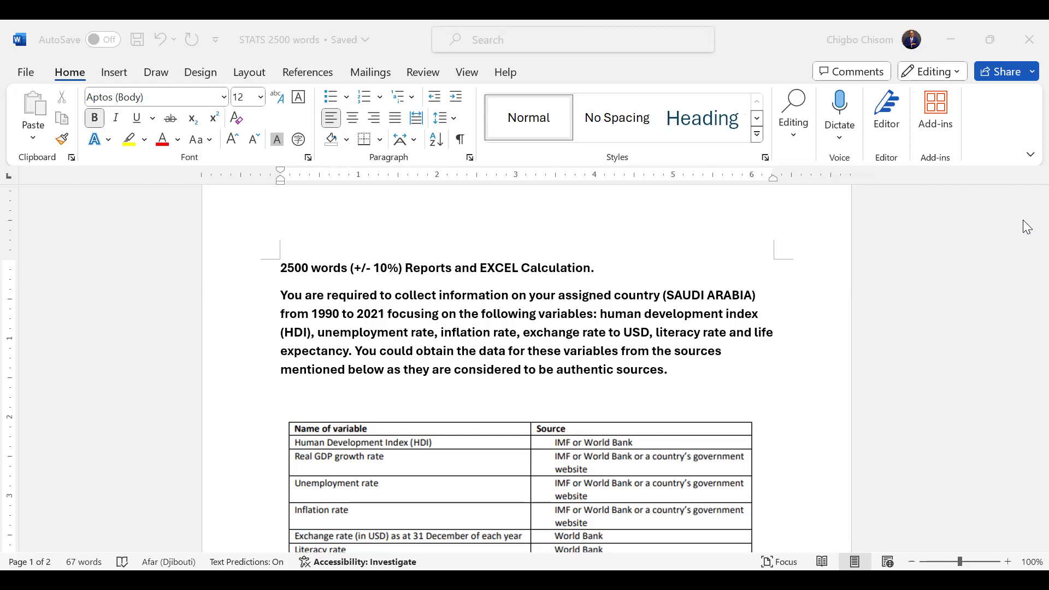
pyautogui.click(273, 285)
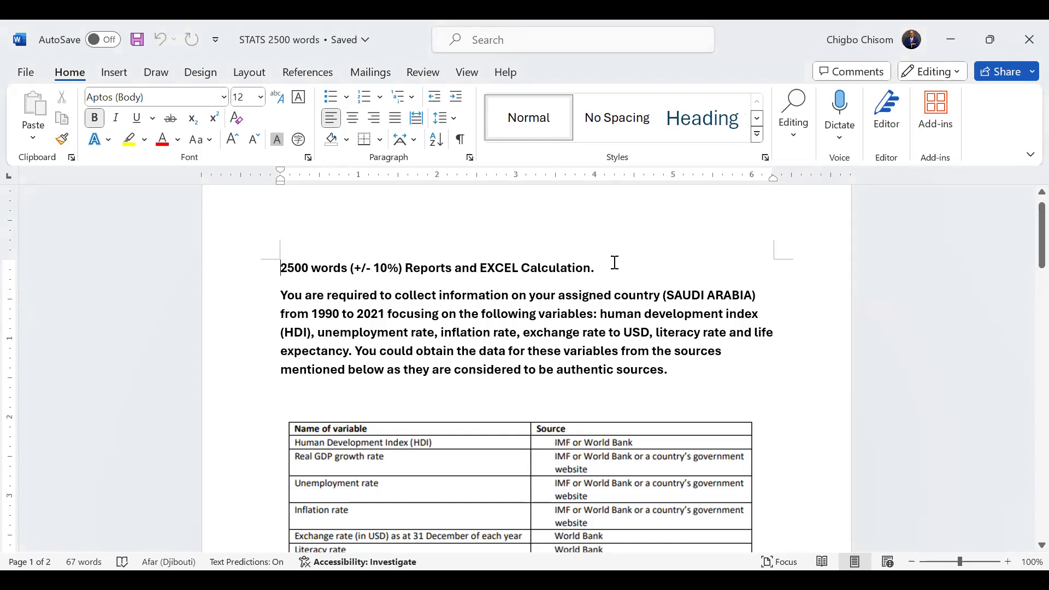
pyautogui.moveTo(614, 262); pyautogui.dragTo(490, 268)
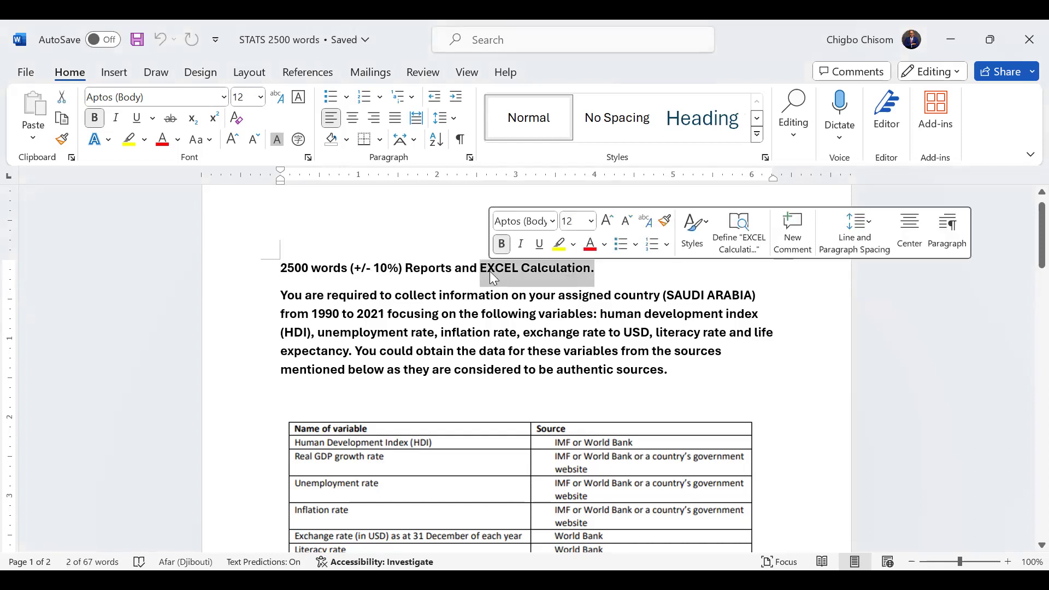
pyautogui.click(489, 271)
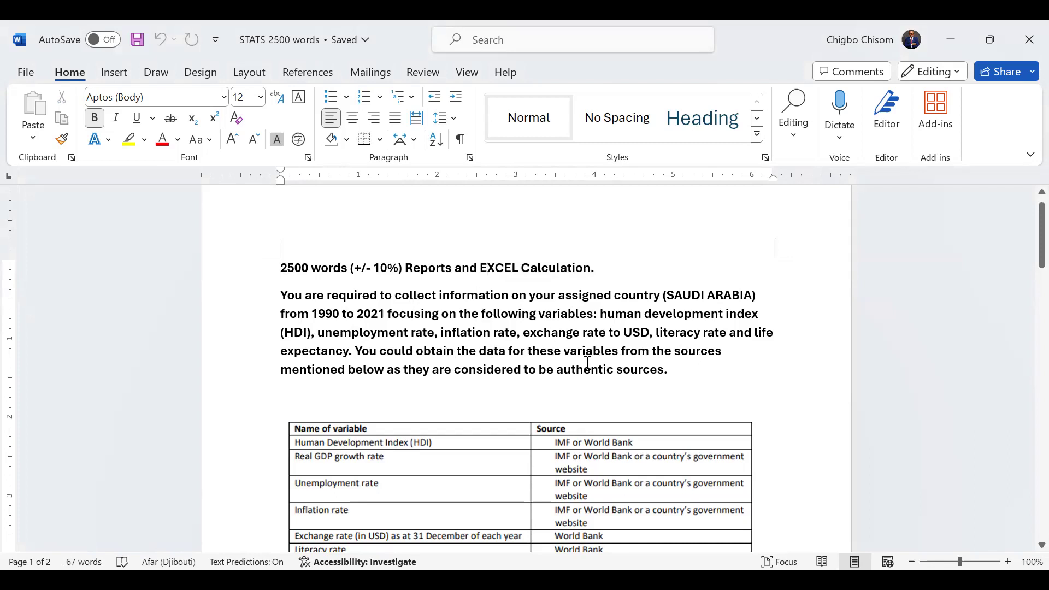
# Step: Review the table of variables and sources, enlarge the page to 148%, and read Sections 1 and 2 of the Assessment Tasks
pyautogui.moveTo(1023, 255); pyautogui.dragTo(1022, 291)
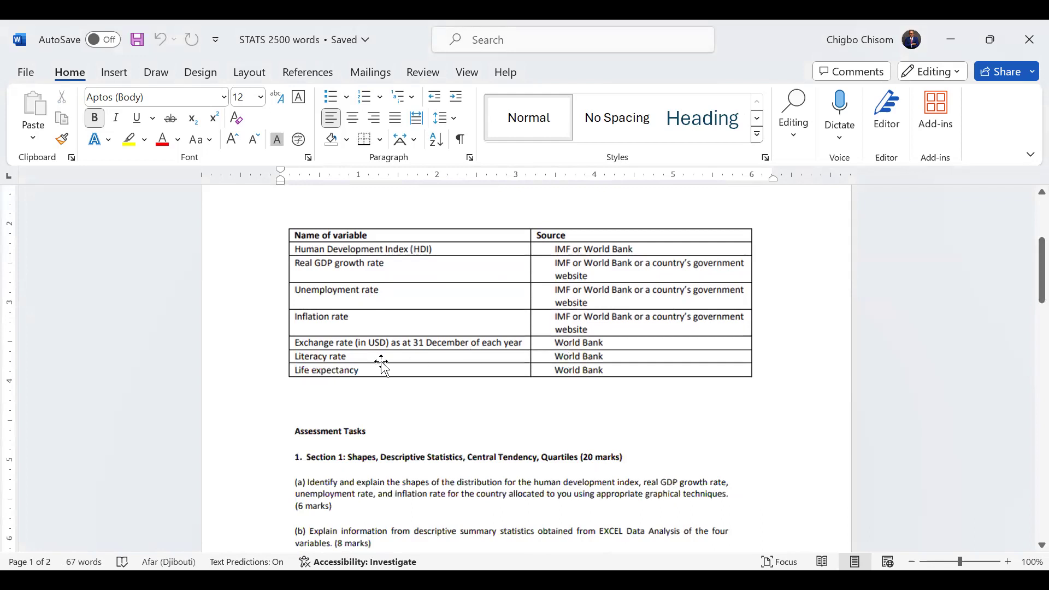
pyautogui.moveTo(1027, 246); pyautogui.dragTo(1026, 275)
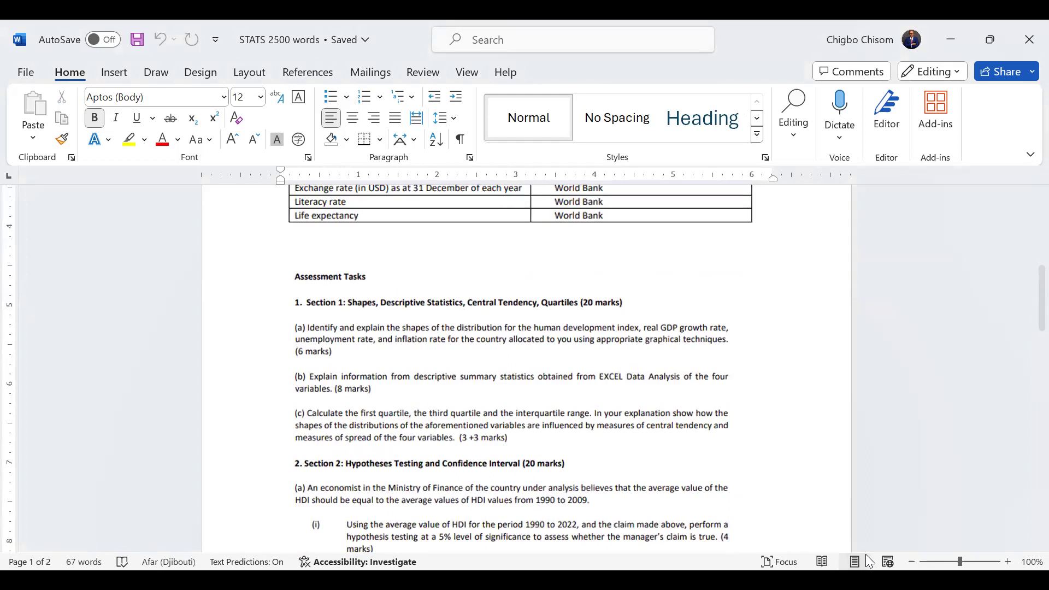
pyautogui.moveTo(959, 561); pyautogui.dragTo(965, 561)
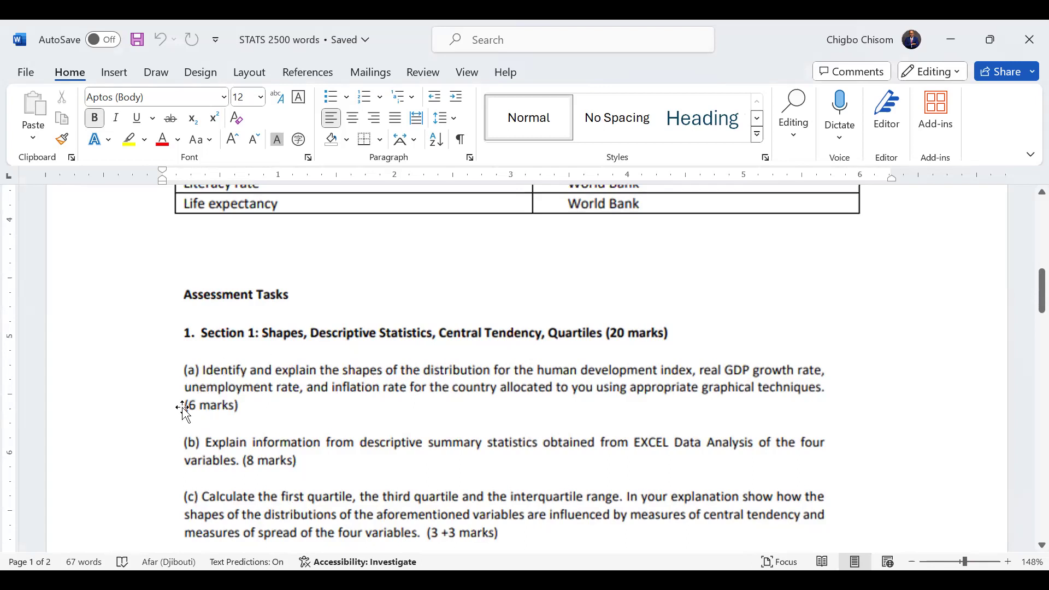
pyautogui.moveTo(1038, 278); pyautogui.dragTo(1025, 299)
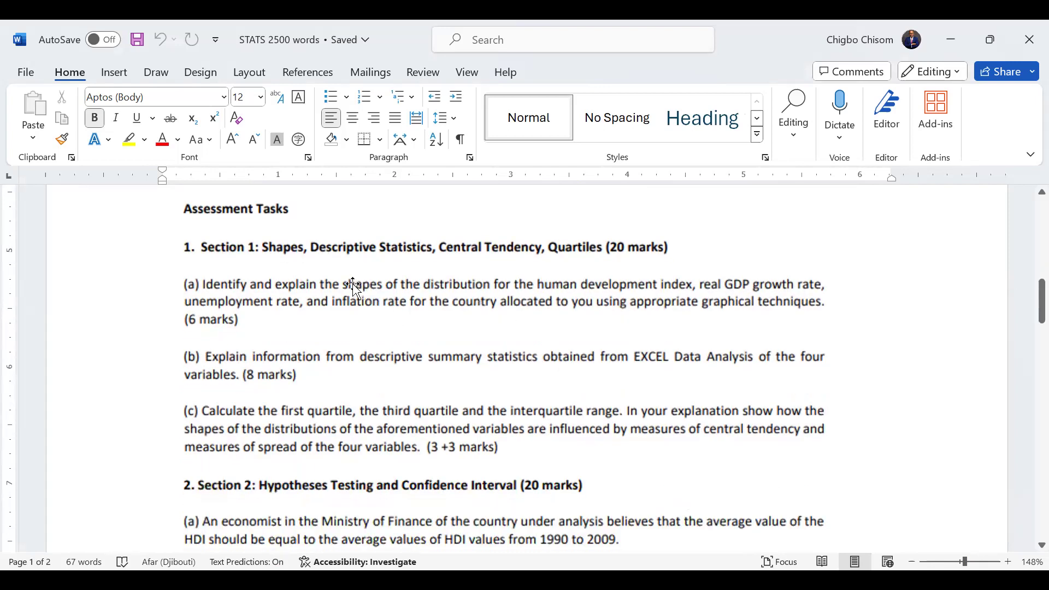
pyautogui.click(500, 283)
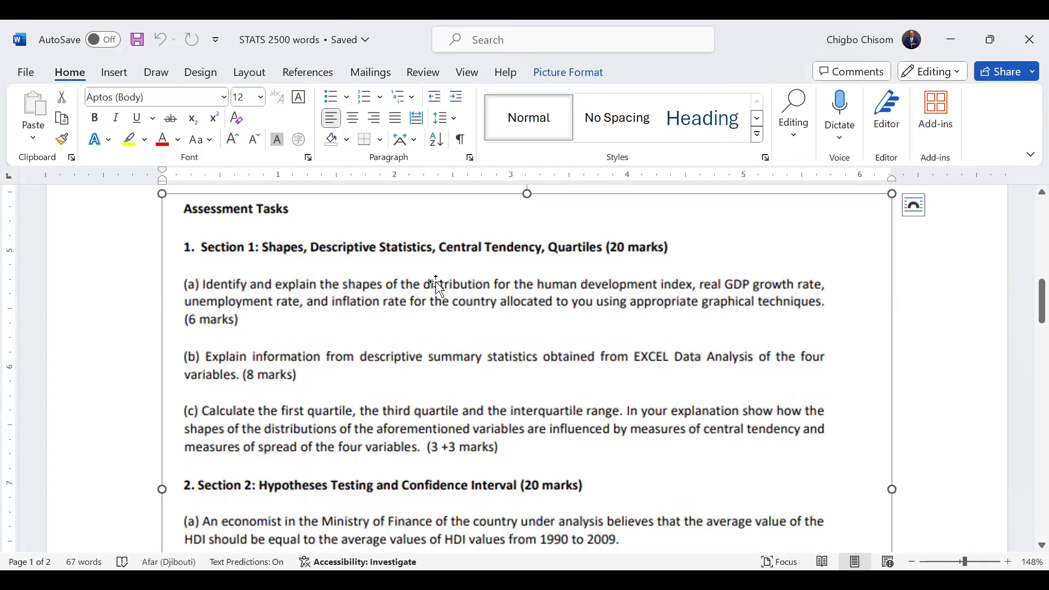
pyautogui.click(948, 305)
pyautogui.scroll(-5, 947, 306)
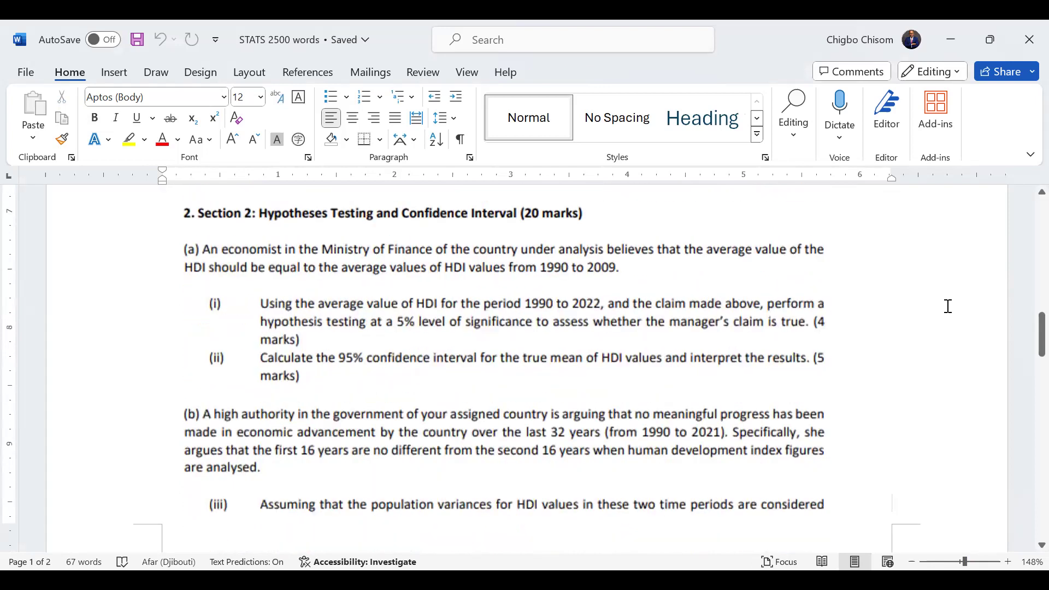
# Step: Go back over Section 1 and the variables table to the document title and highlight "EXCEL Calculation." again
pyautogui.moveTo(1027, 331); pyautogui.dragTo(1027, 300)
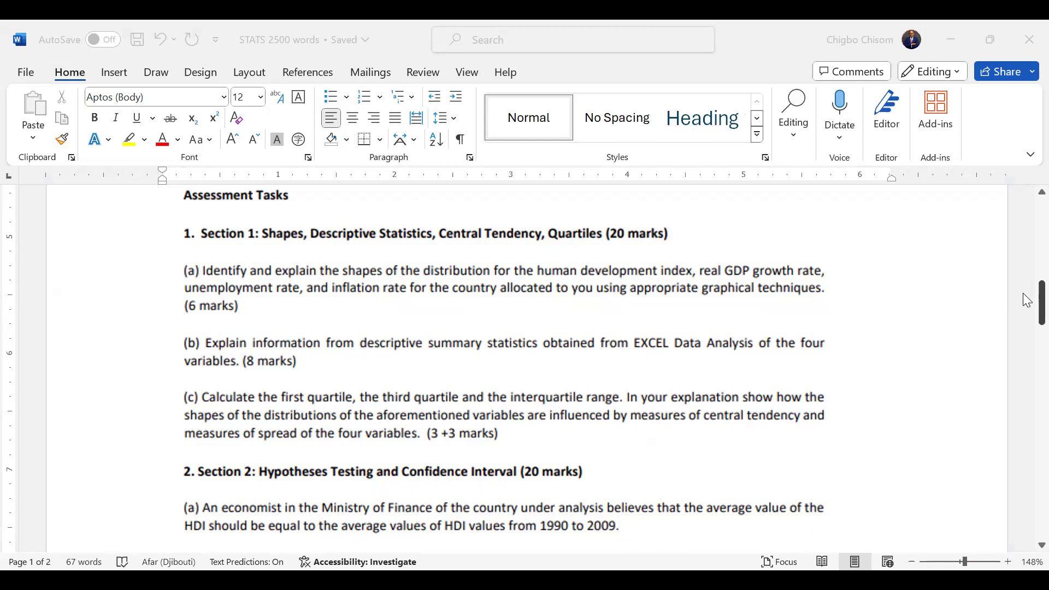
pyautogui.click(1023, 293)
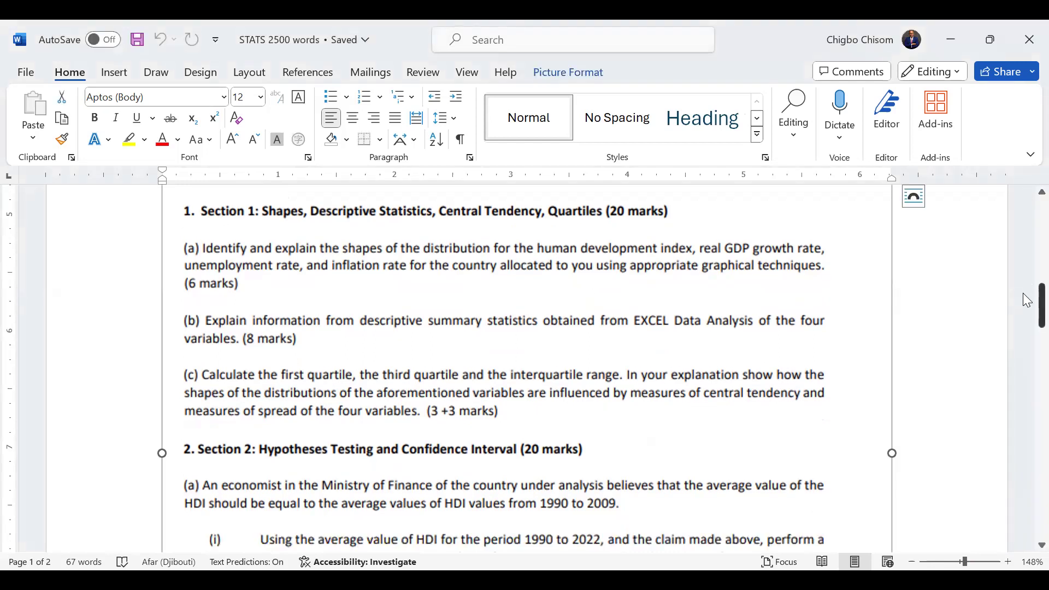
pyautogui.scroll(6, 1022, 293)
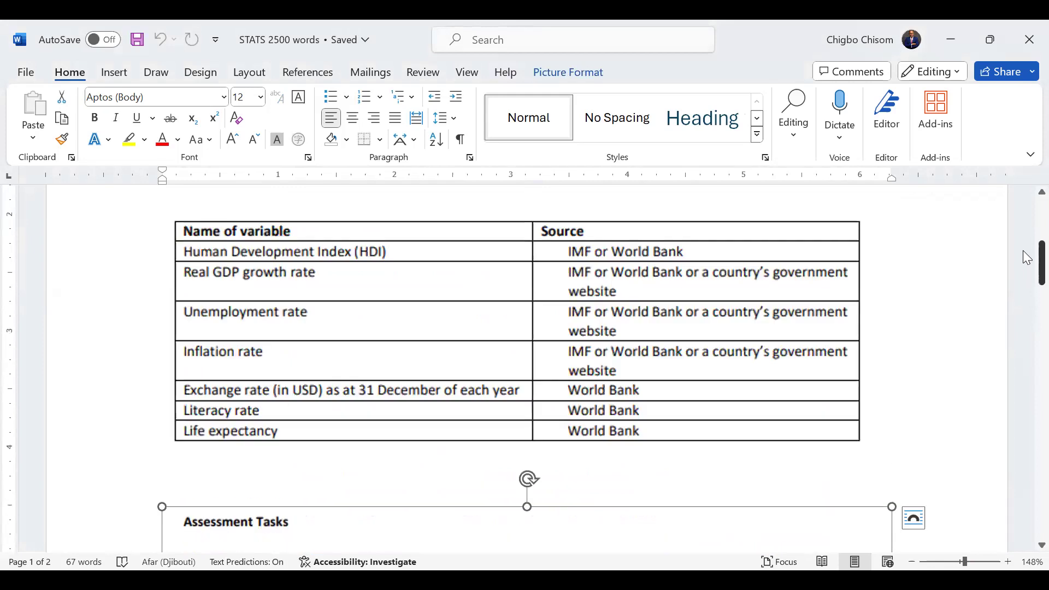
pyautogui.scroll(5, 1027, 257)
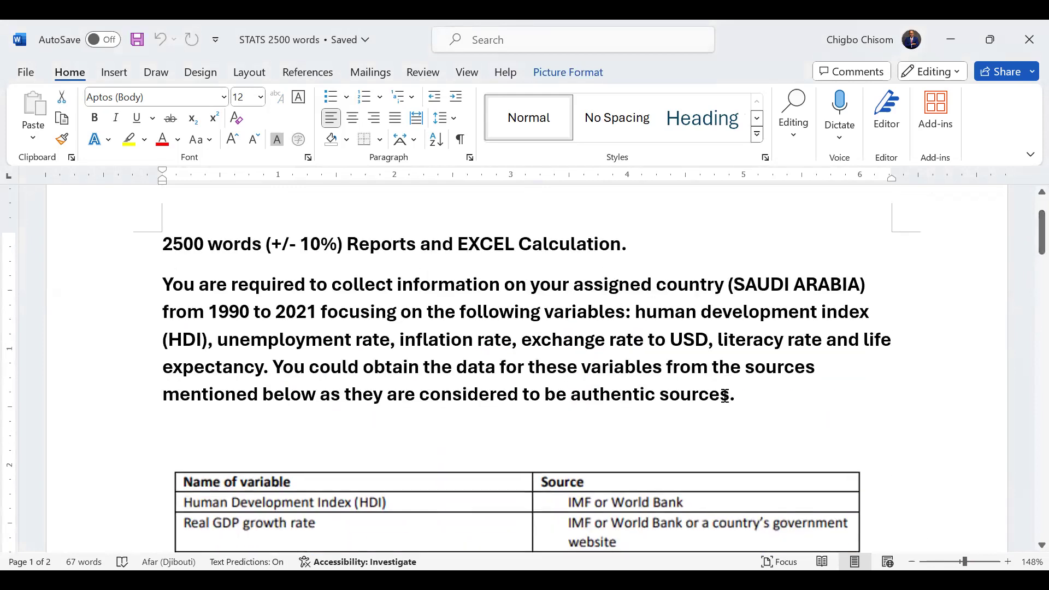
pyautogui.moveTo(626, 262); pyautogui.dragTo(486, 260)
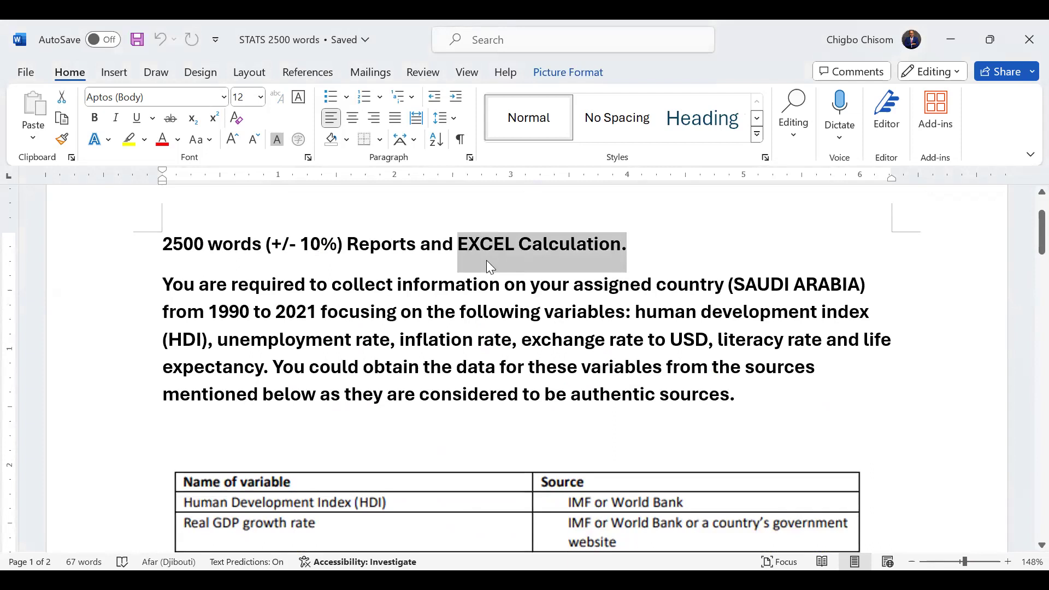
pyautogui.click(486, 260)
# Step: Read through the assessment tasks from Descriptive Statistics and Hypotheses Testing to Simple and Multiple Linear Regression Analyses
pyautogui.moveTo(1022, 247); pyautogui.dragTo(1023, 303)
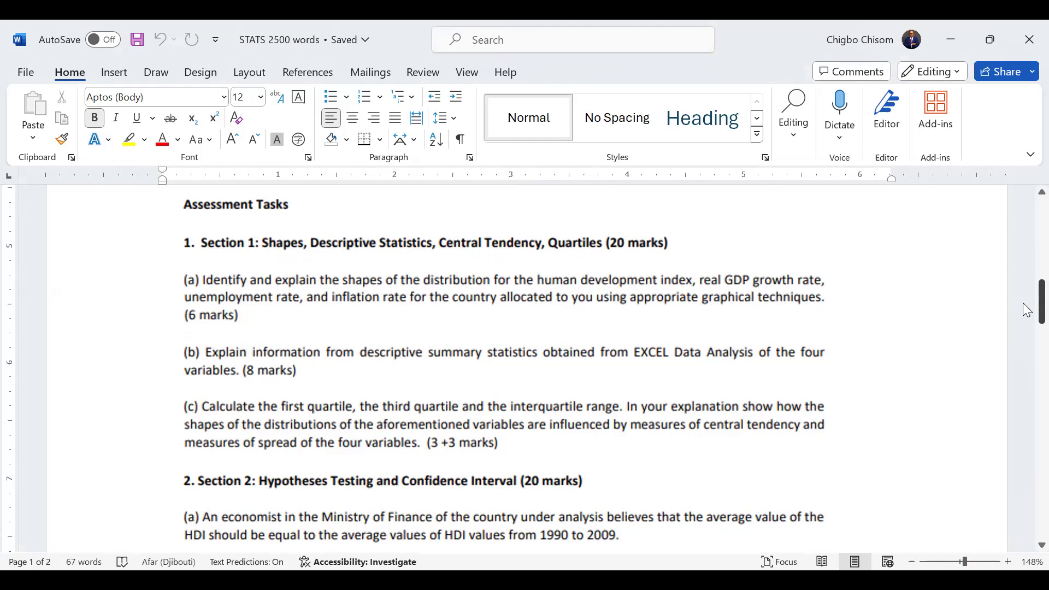
pyautogui.moveTo(1042, 302); pyautogui.dragTo(1041, 312)
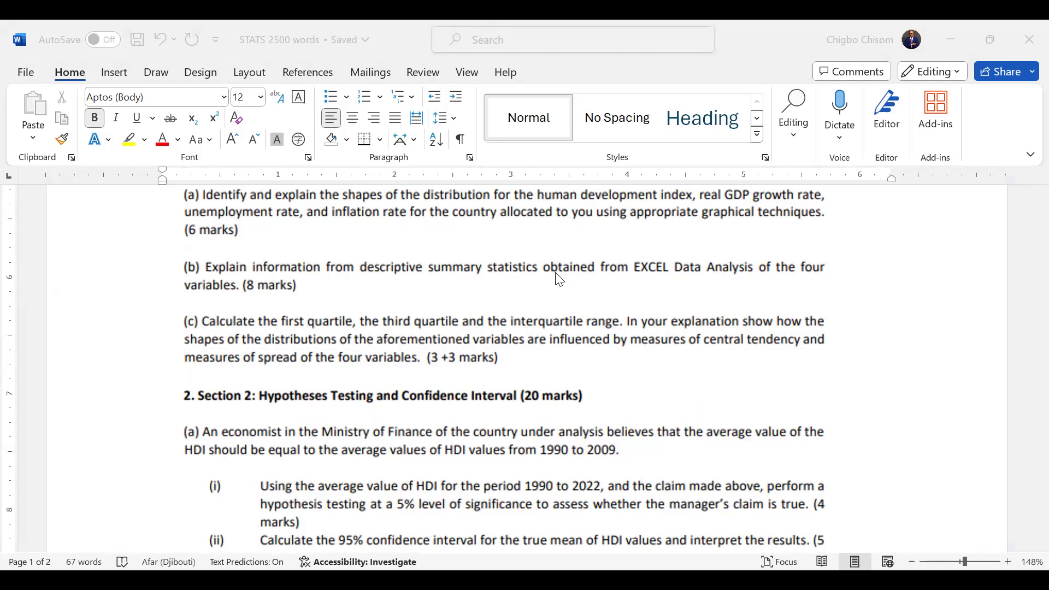
pyautogui.click(1023, 302)
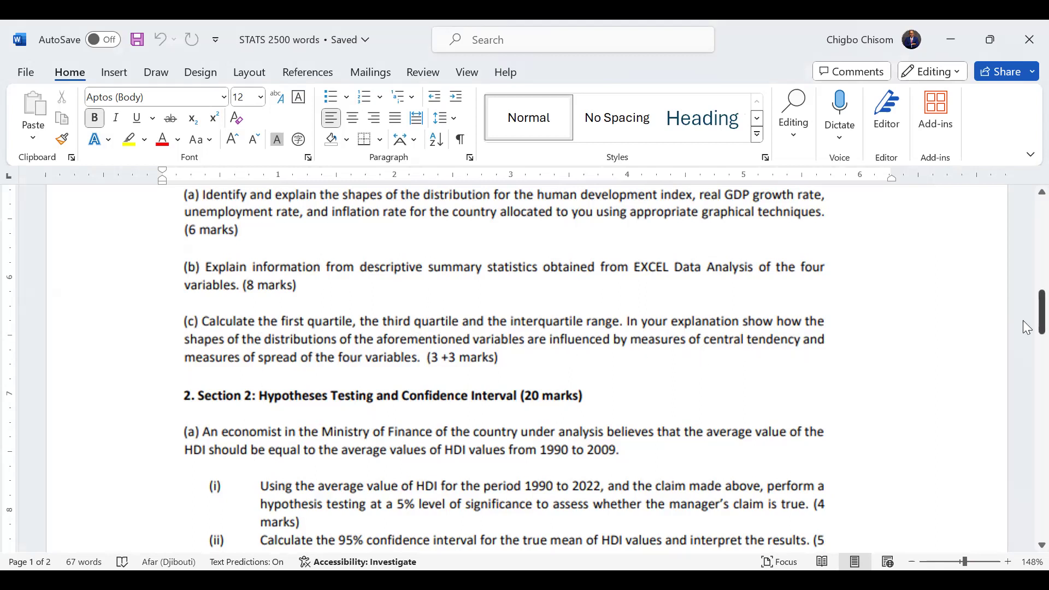
pyautogui.moveTo(1026, 332); pyautogui.dragTo(1025, 420)
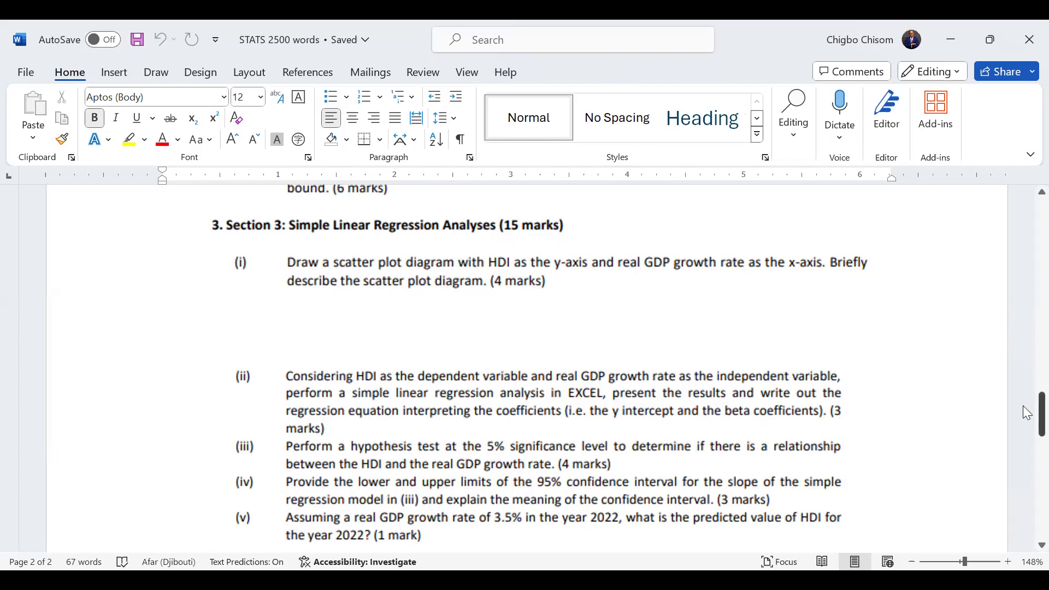
pyautogui.moveTo(1026, 413); pyautogui.dragTo(351, 355)
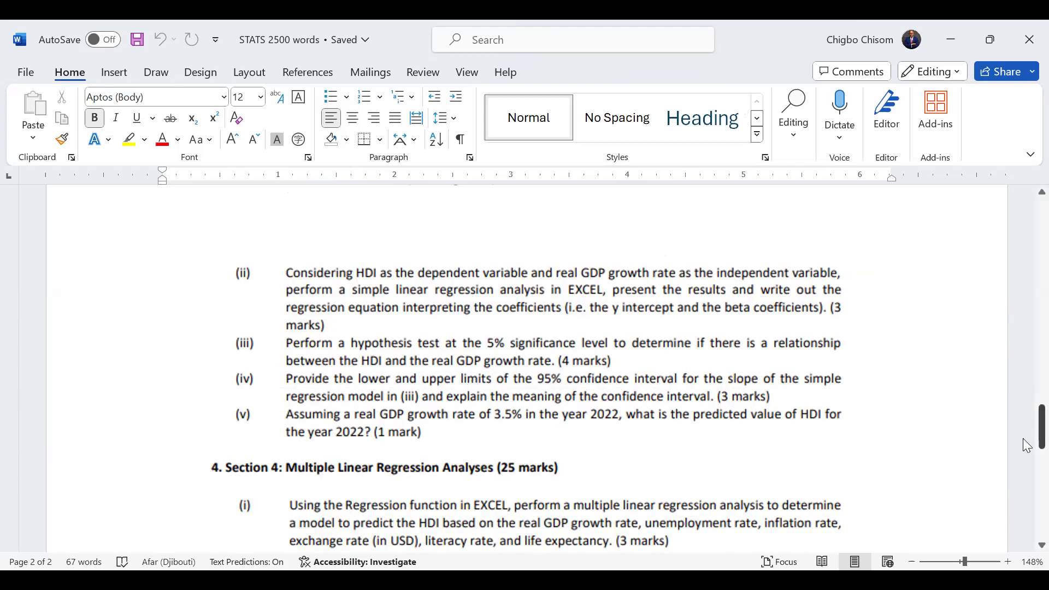
pyautogui.moveTo(1024, 441); pyautogui.dragTo(1025, 473)
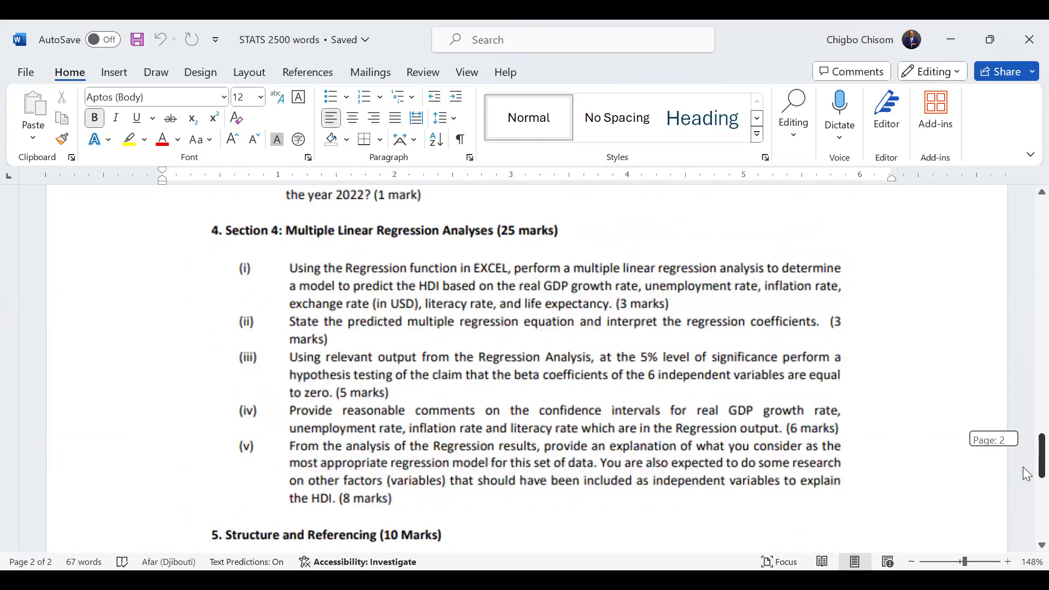
# Step: Read the Structure and Referencing section down to Data Collection and Preparation, and switch back to the INDEX MATCH practice workbook in Excel
pyautogui.moveTo(1027, 474); pyautogui.dragTo(1027, 505)
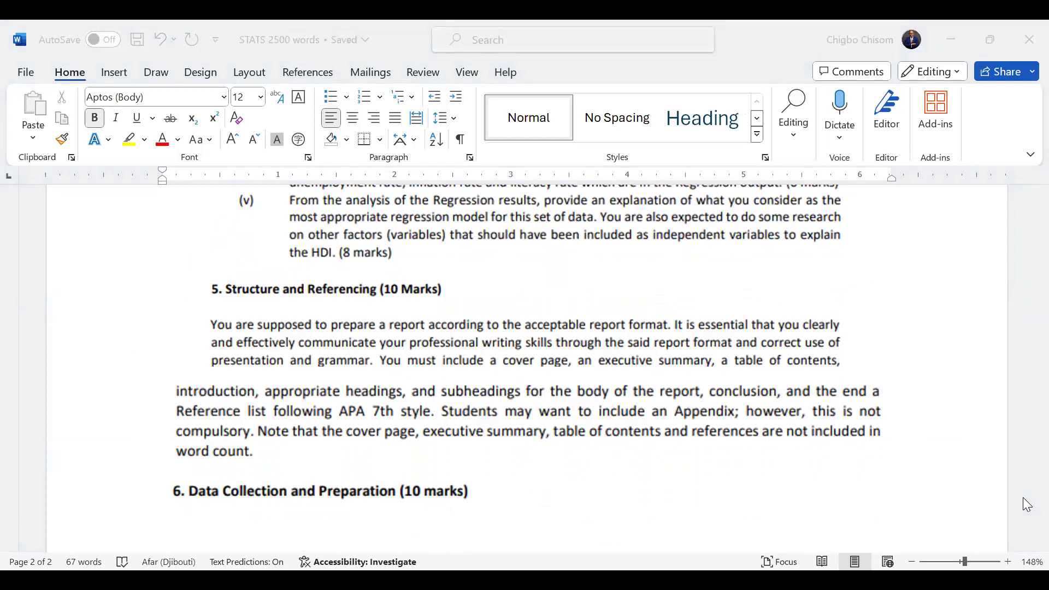
pyautogui.hotkey('alt', 'Tab')
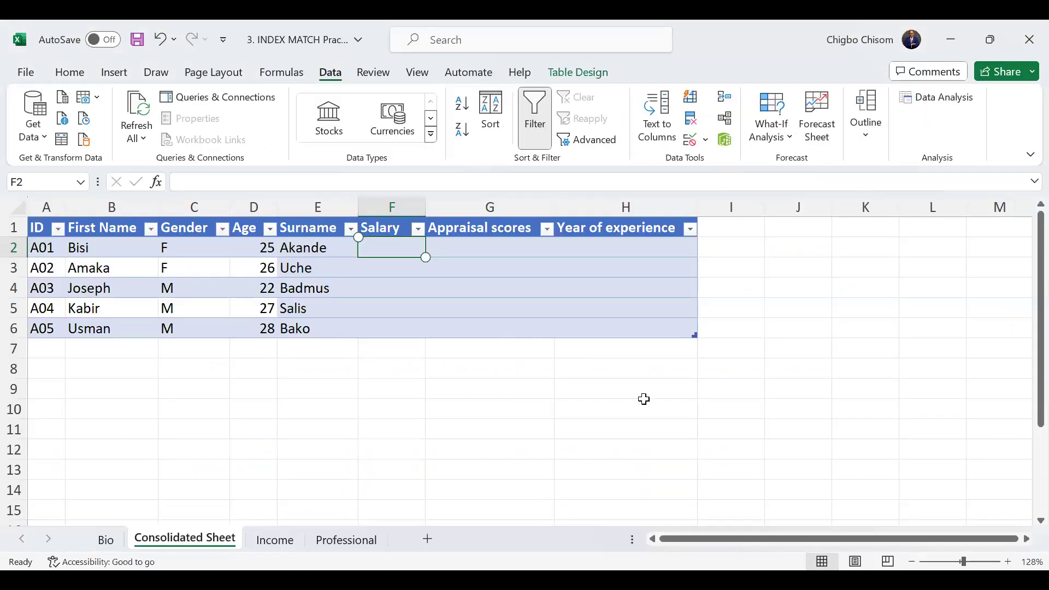
# Step: Review the Income and Professional sheets against the Consolidated Sheet, and select cell F2 under Salary on the Consolidated Sheet
pyautogui.click(275, 541)
pyautogui.click(345, 543)
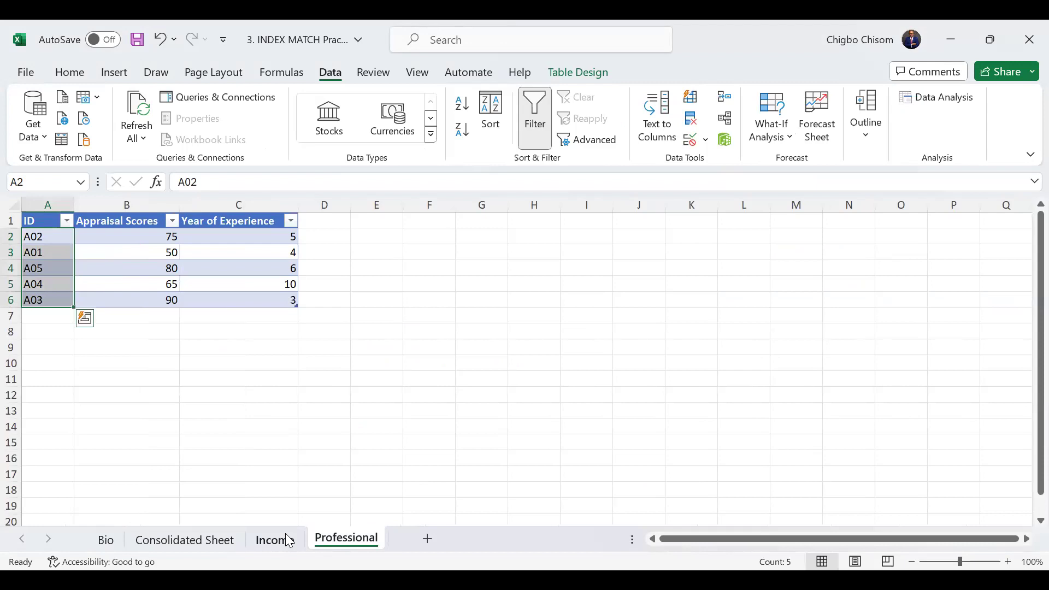
pyautogui.click(289, 541)
pyautogui.click(227, 539)
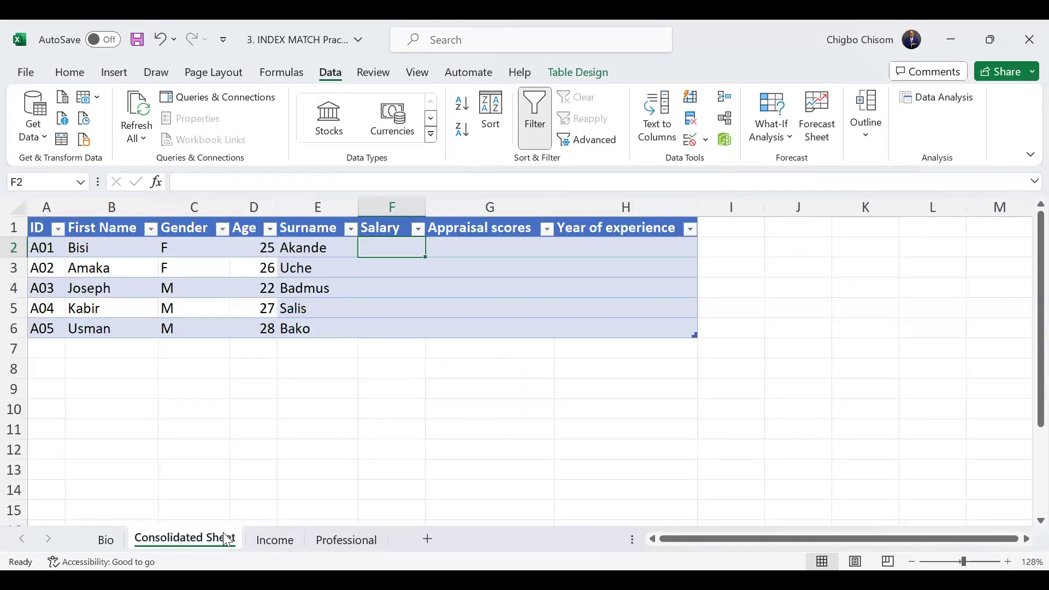
pyautogui.click(275, 541)
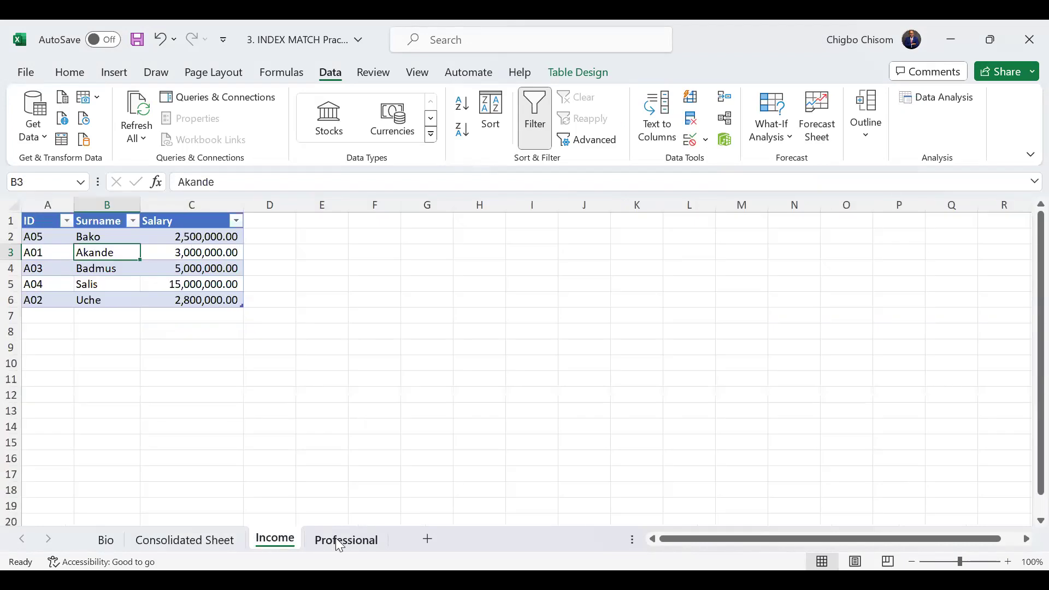
pyautogui.click(336, 541)
pyautogui.click(276, 539)
pyautogui.hotkey('alt', 'Tab')
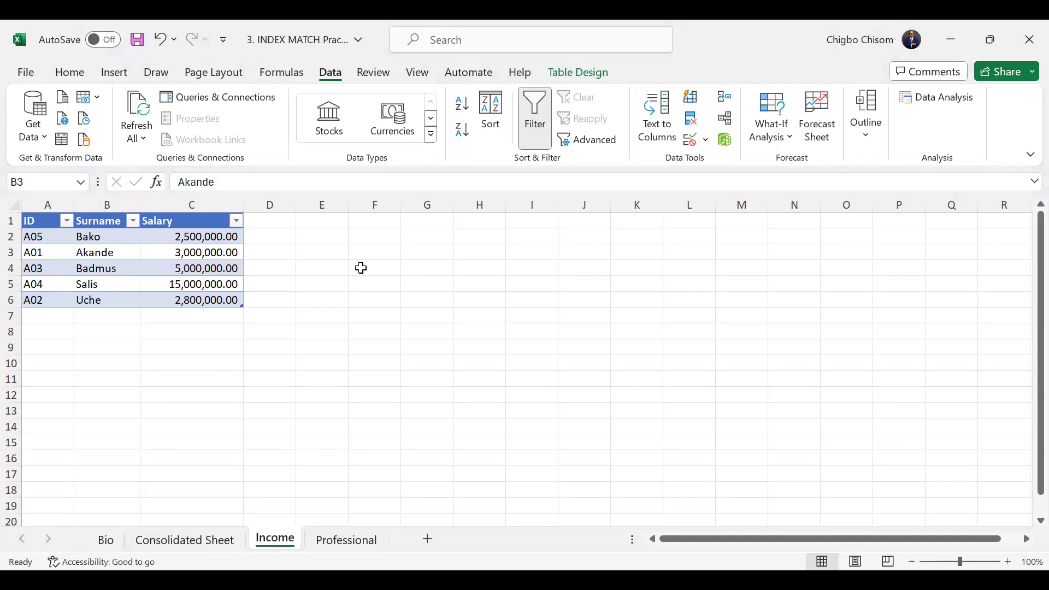
pyautogui.hotkey('ctrl', 'pageup')
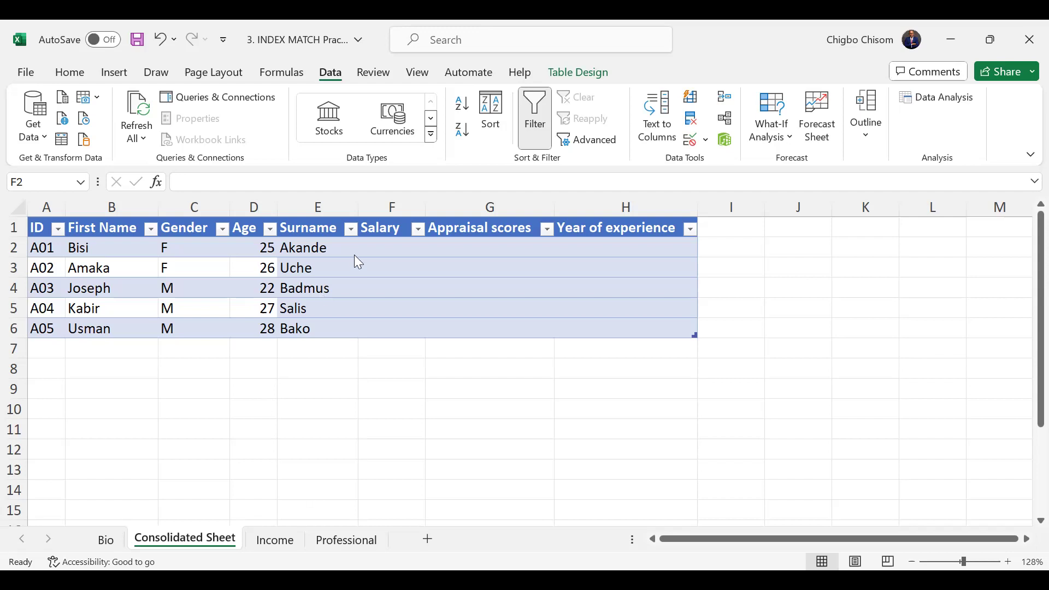
pyautogui.click(384, 249)
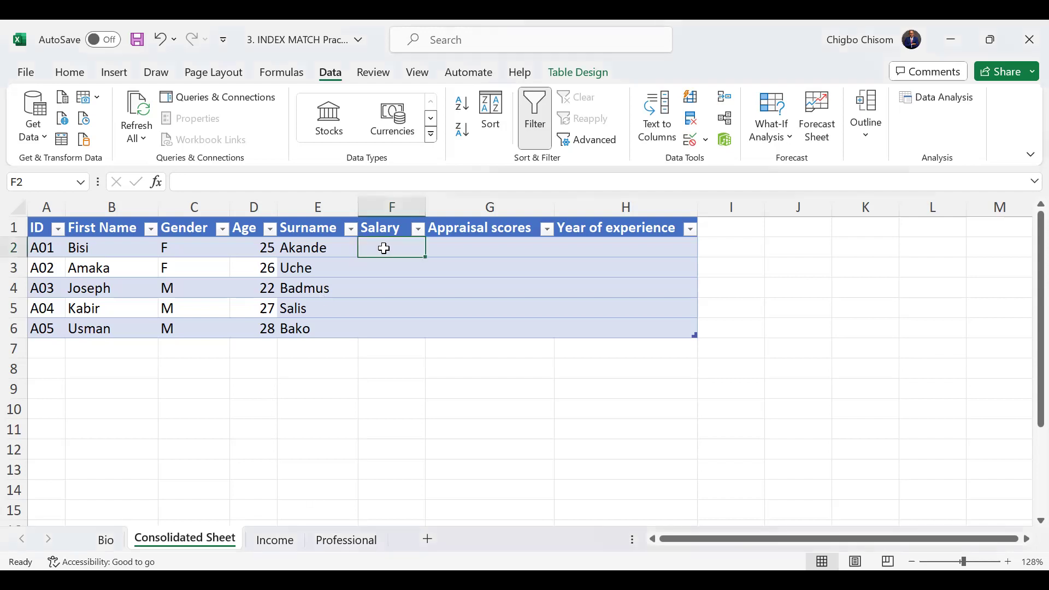